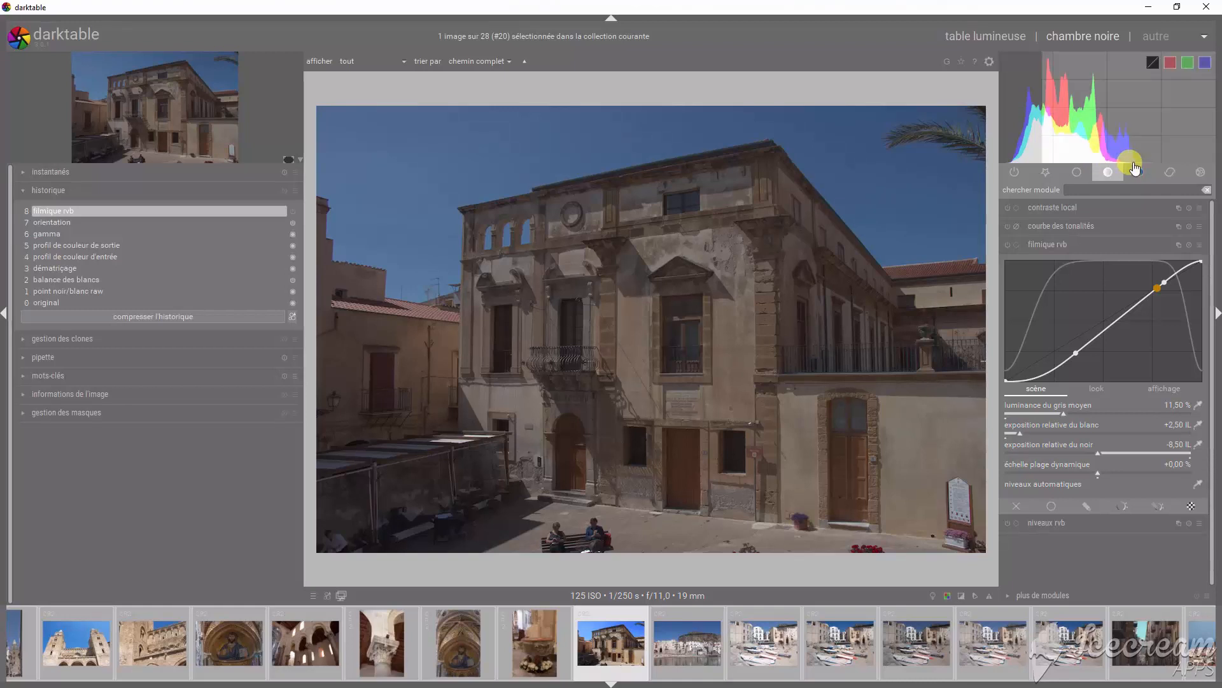
Cycle the histogram through waveform mode to its logarithmic display.
mouse_move(1137, 162)
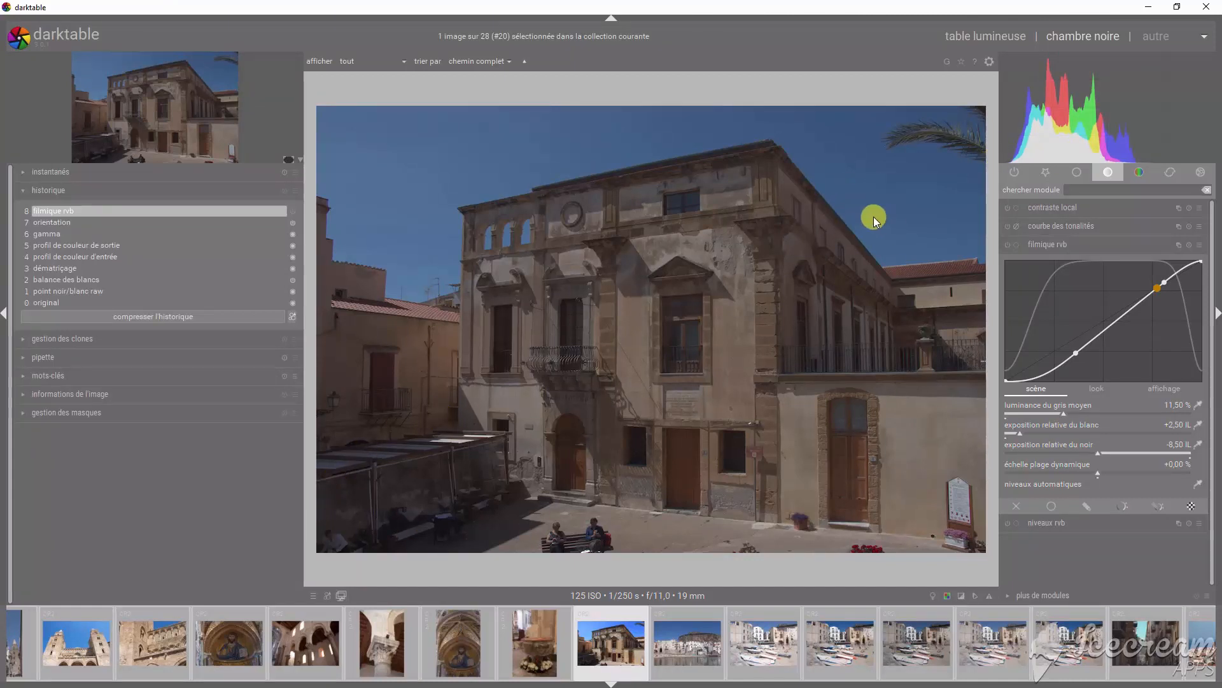
mouse_move(1025, 144)
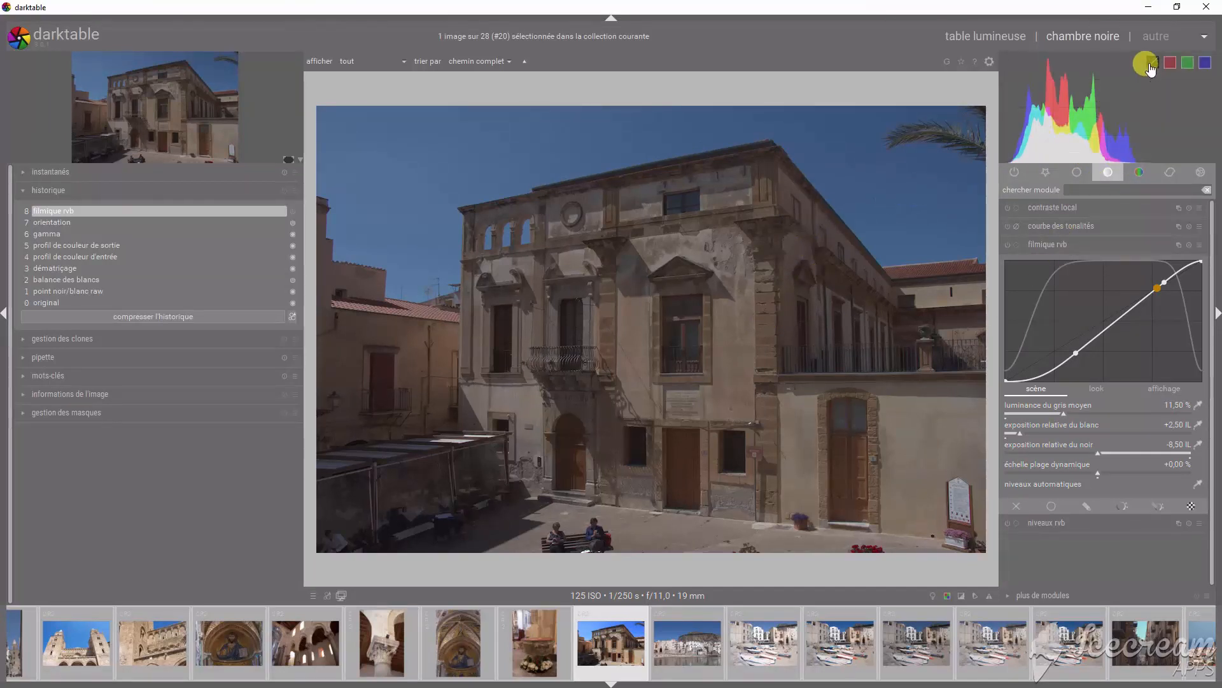
click(1150, 63)
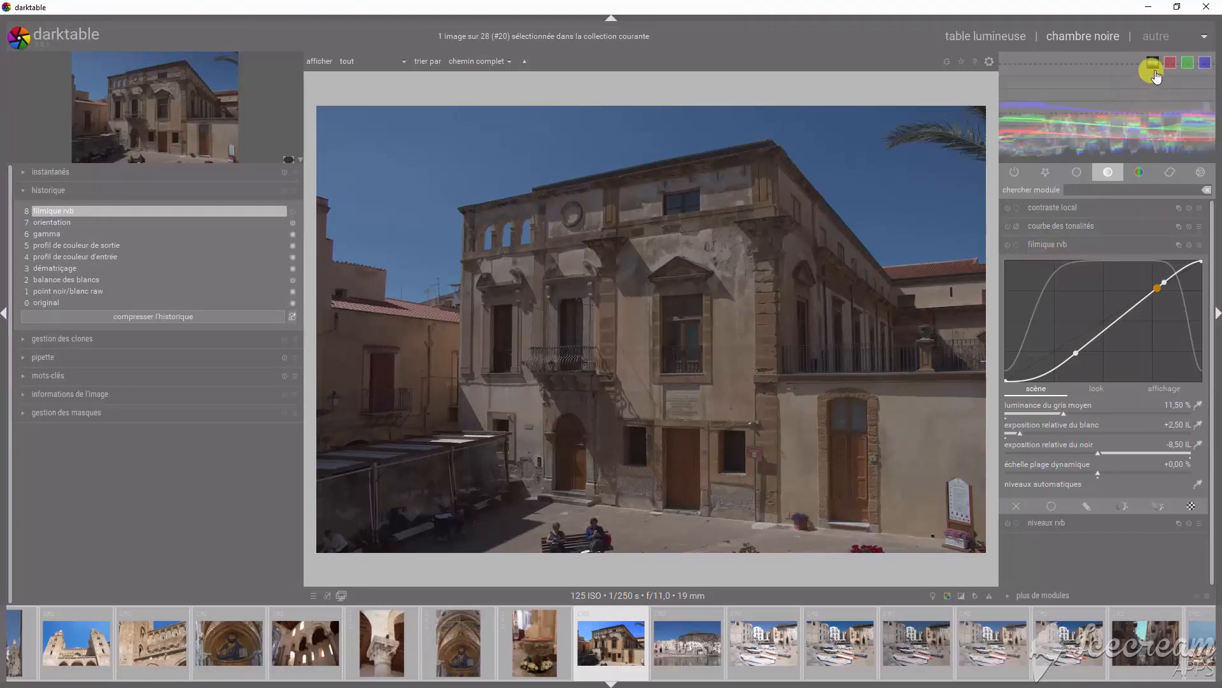
click(1151, 64)
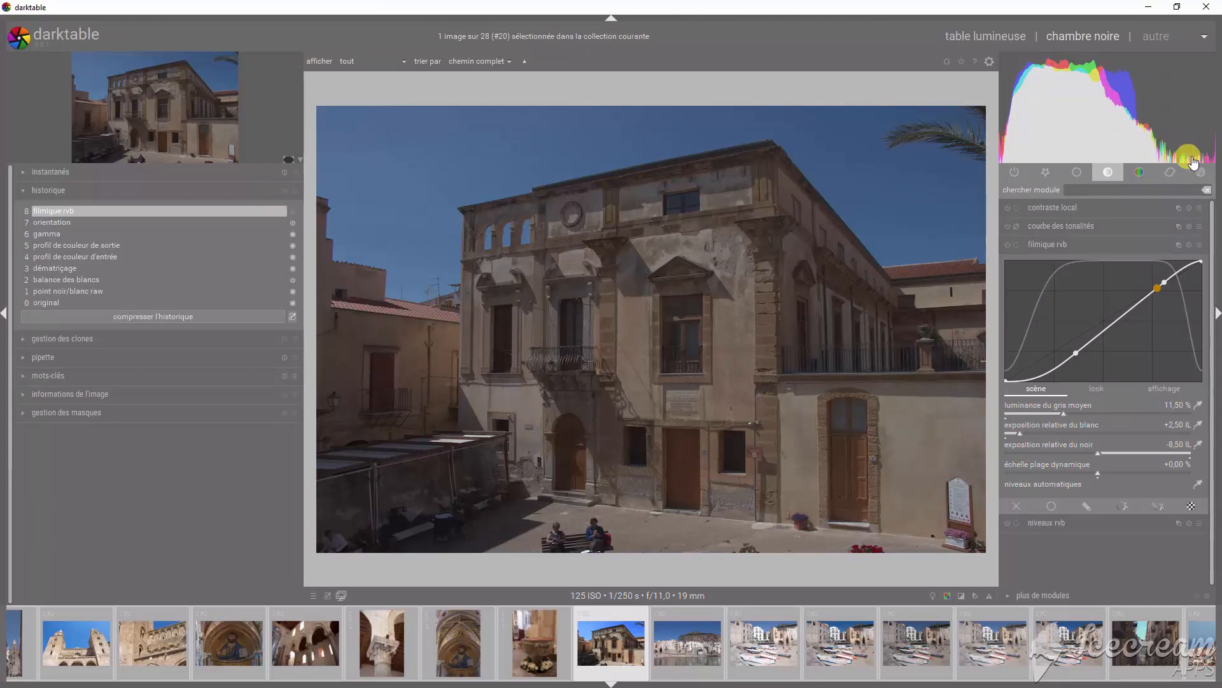
Try lowering and raising the building photo's exposure directly from the exposure zone of the histogram.
drag(1205, 150, 1215, 96)
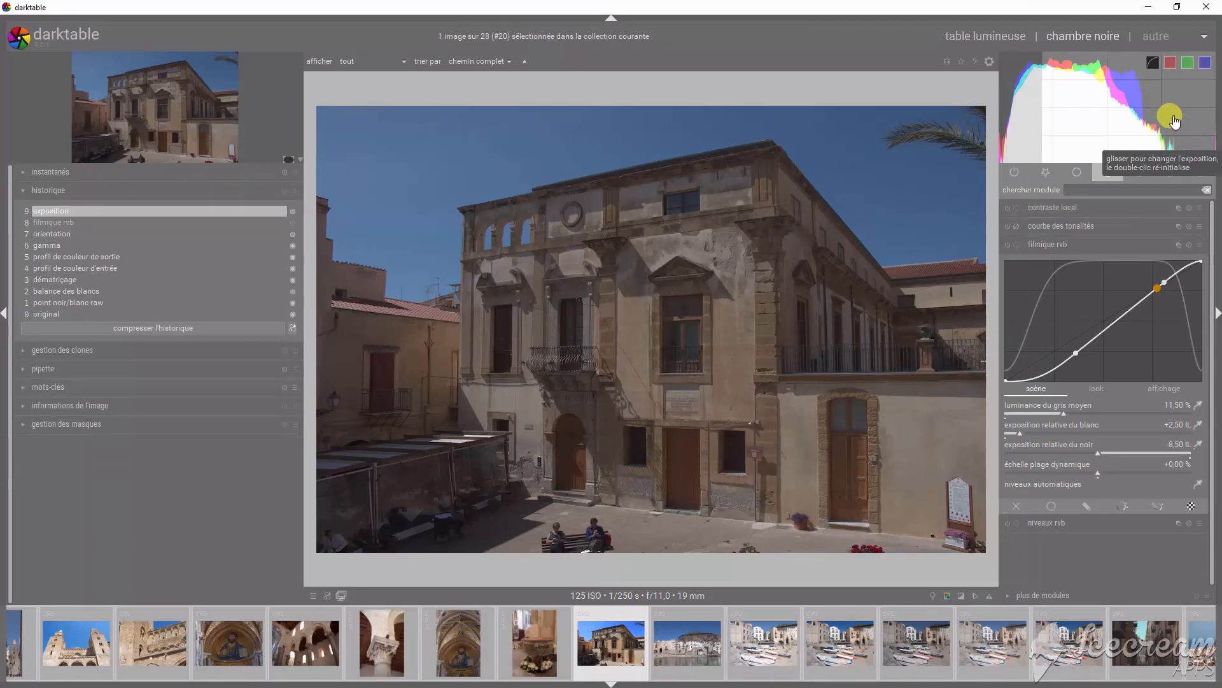
scroll(1175, 121, down, 2)
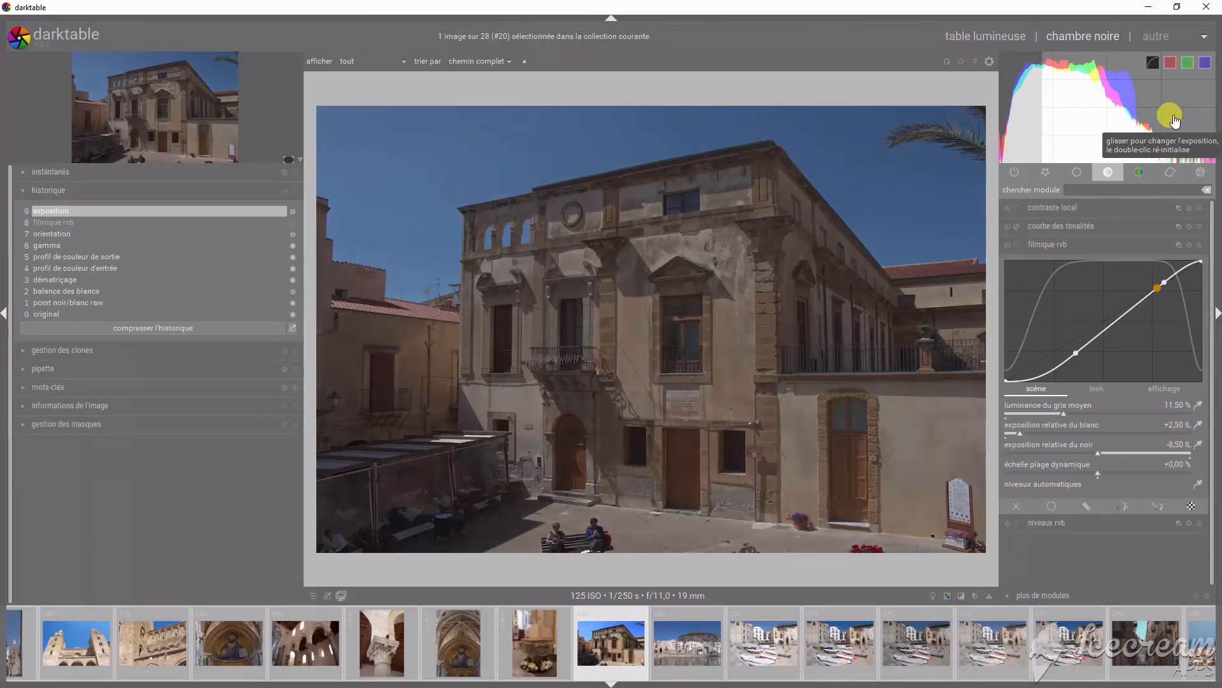
scroll(1175, 121, down, 1)
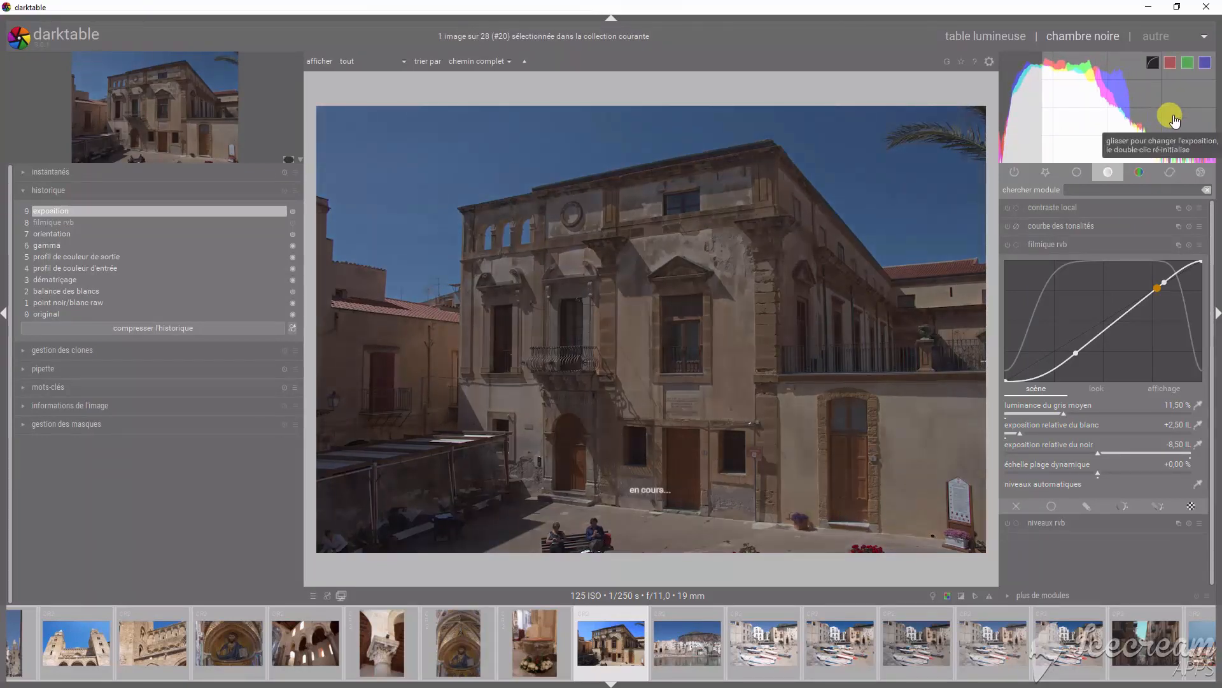
scroll(1174, 121, down, 1)
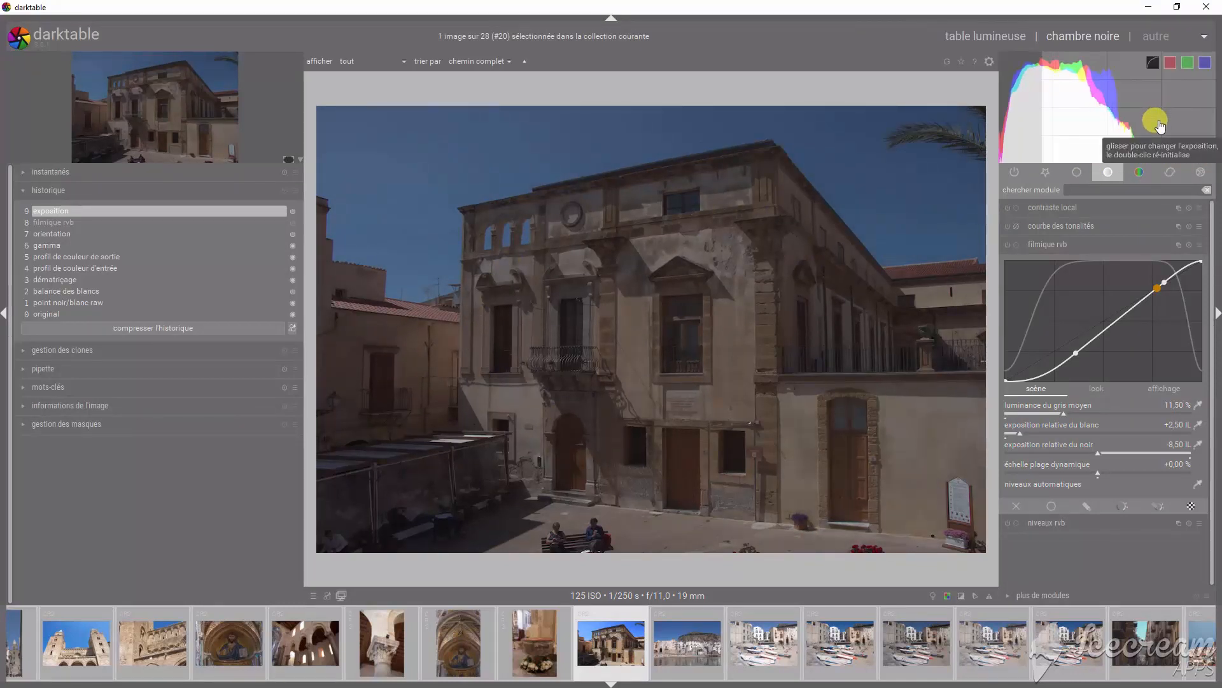
scroll(1159, 126, up, 1)
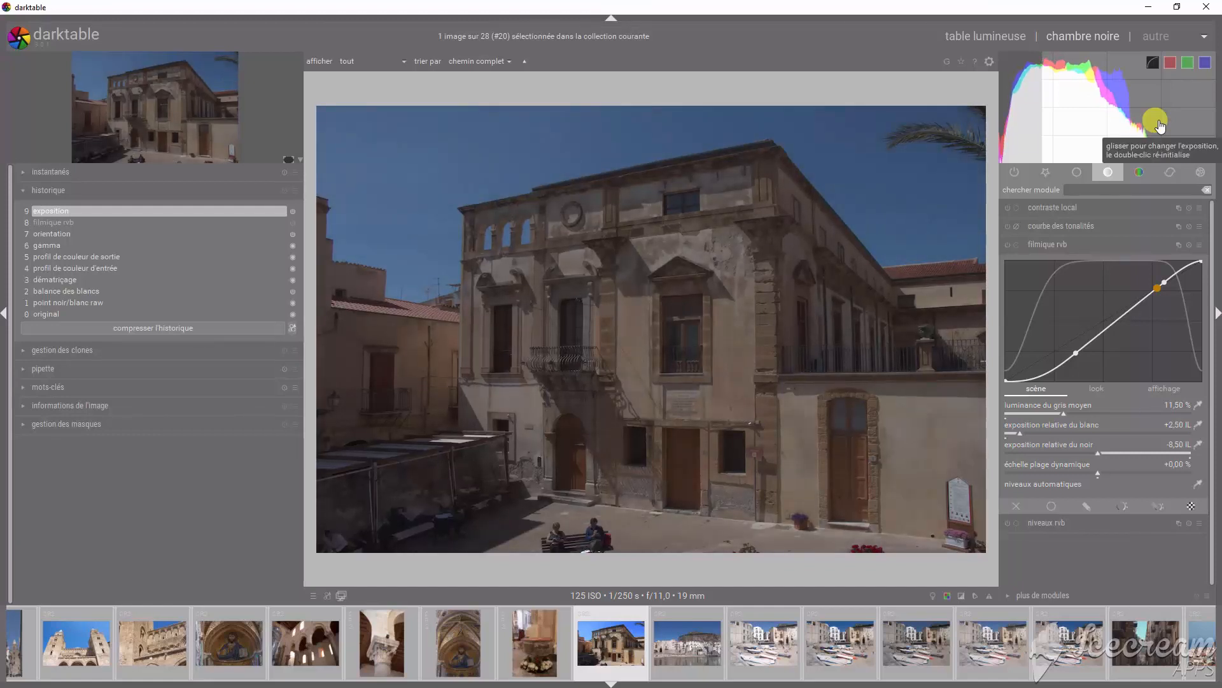
scroll(1159, 125, up, 2)
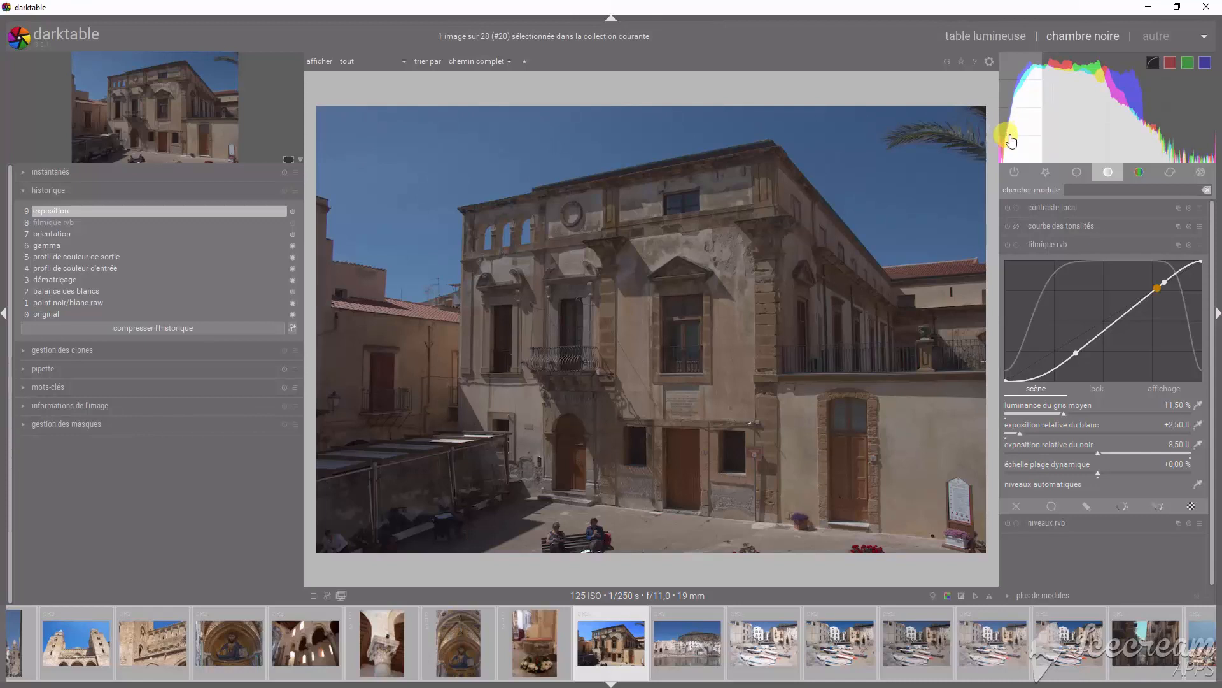
Try lifting the blacks and varying the exposure of the building photo directly on the histogram.
drag(1020, 141, 1019, 141)
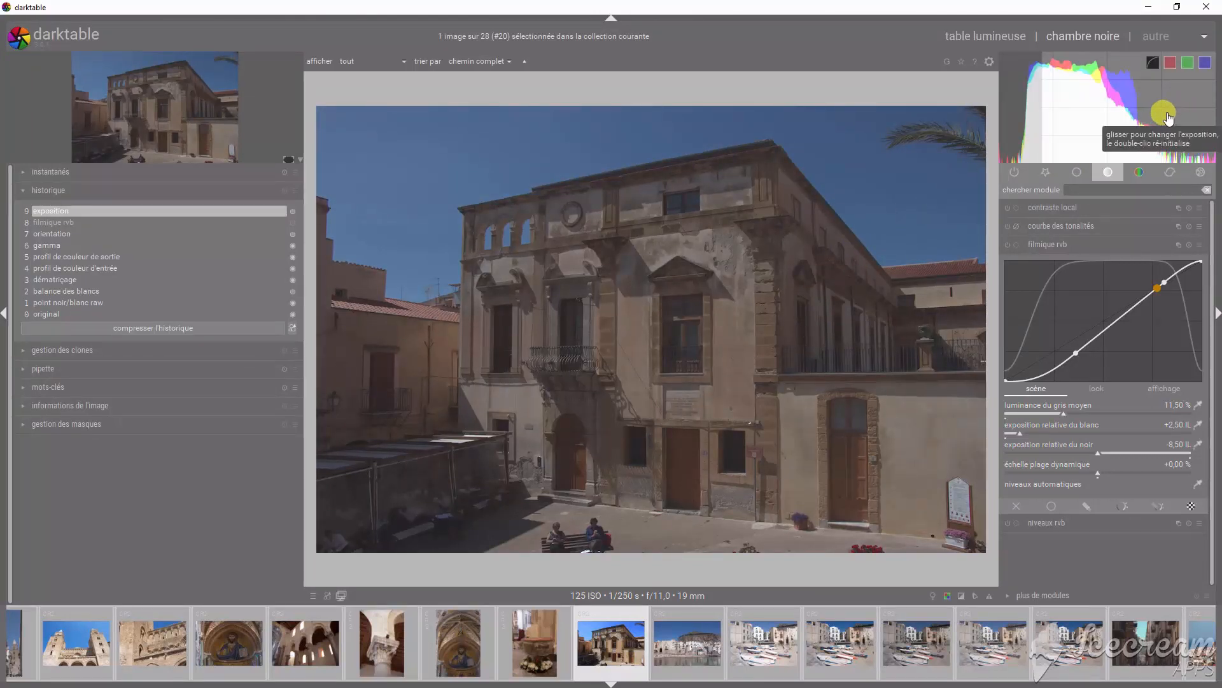
scroll(1168, 119, down, 1)
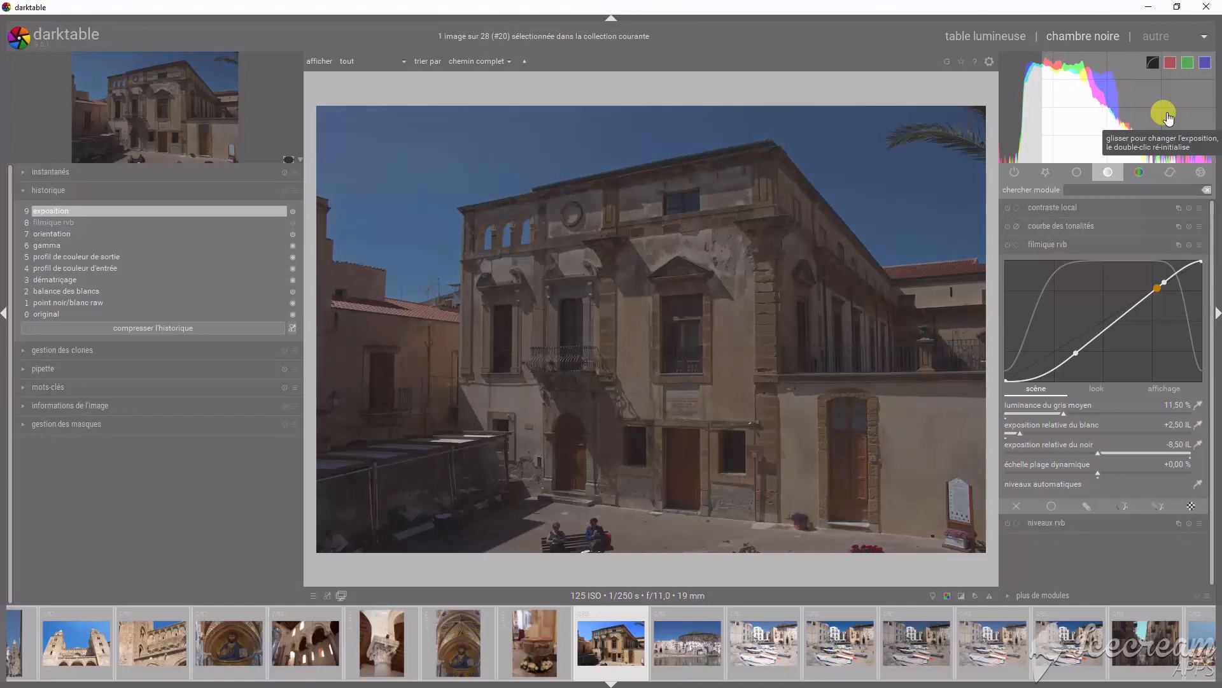
scroll(1168, 119, down, 1)
scroll(1168, 118, up, 1)
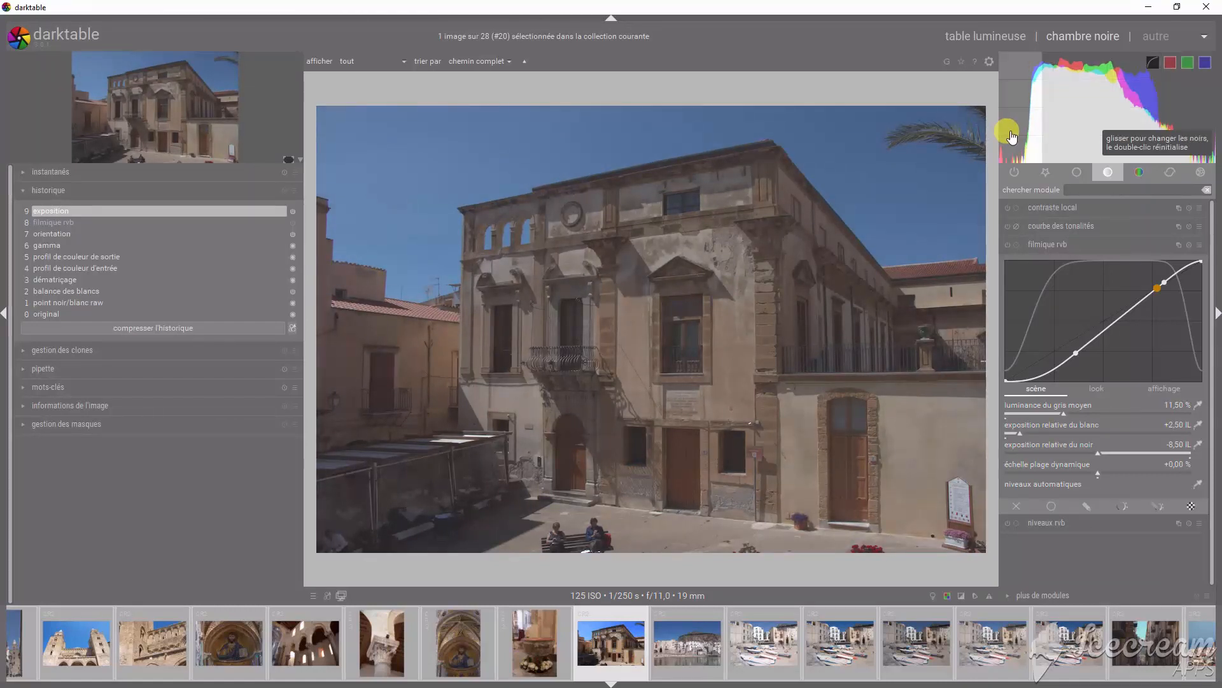
scroll(1012, 136, up, 1)
scroll(1013, 136, up, 1)
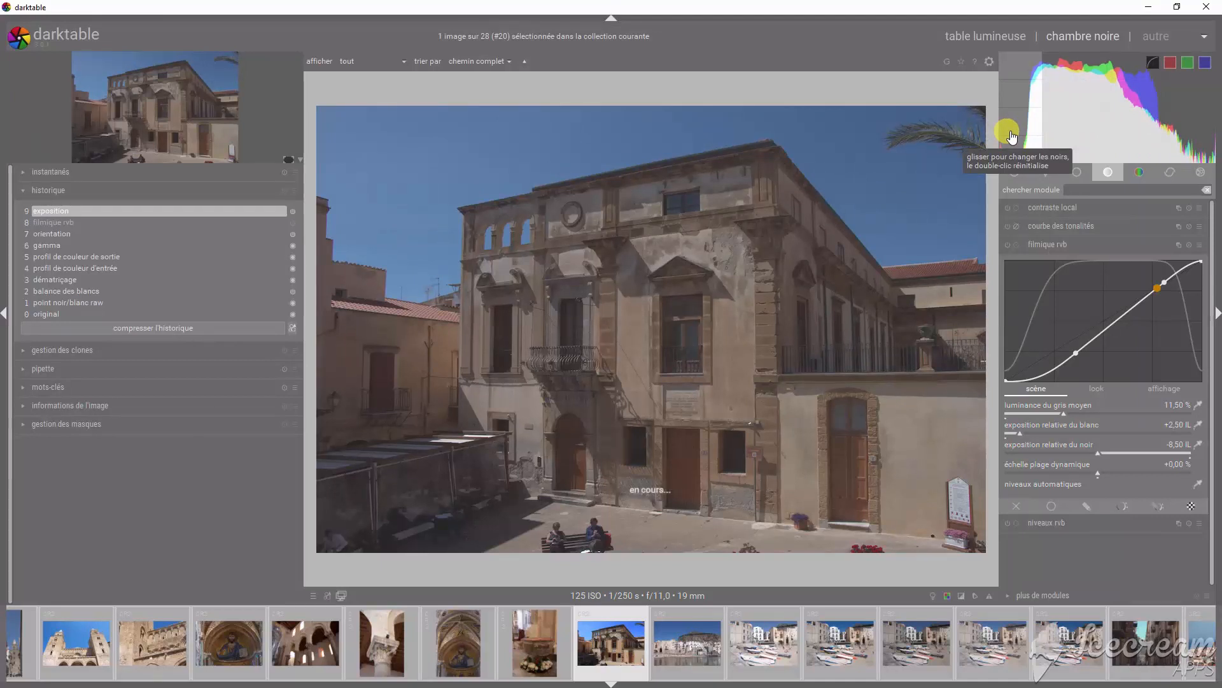
scroll(1013, 136, up, 1)
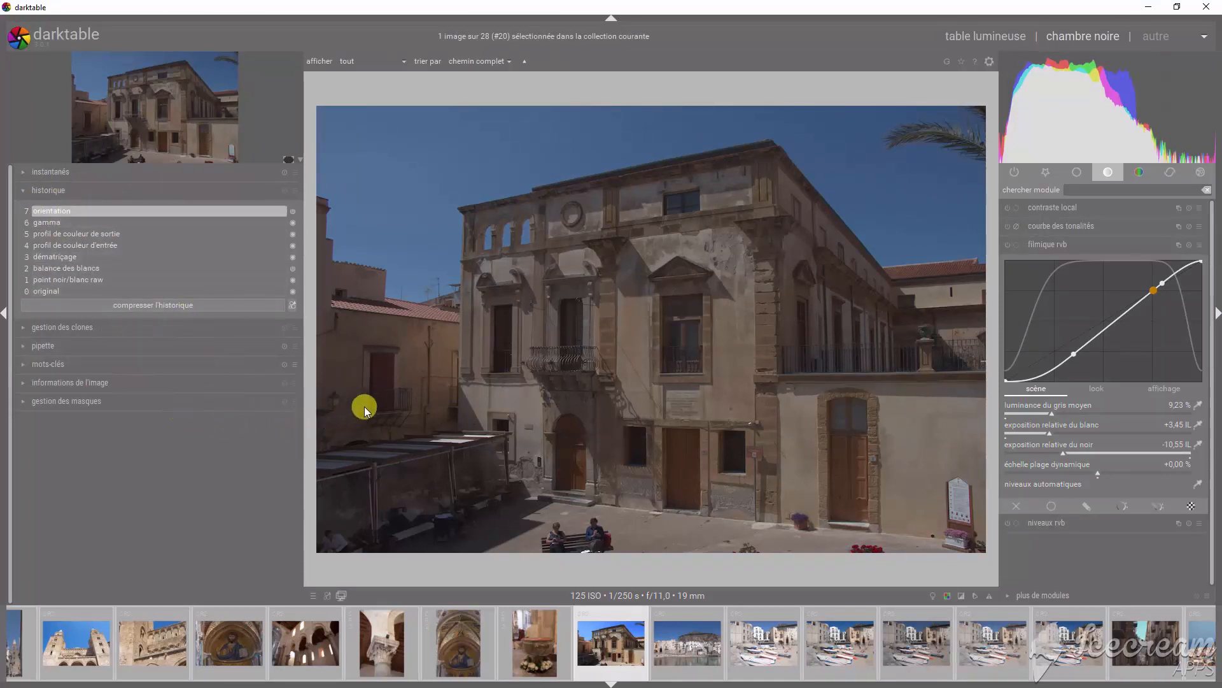
Lower the exposure and lift the blacks on the histogram, and compare the result with the orientation state in the history.
mouse_move(1145, 121)
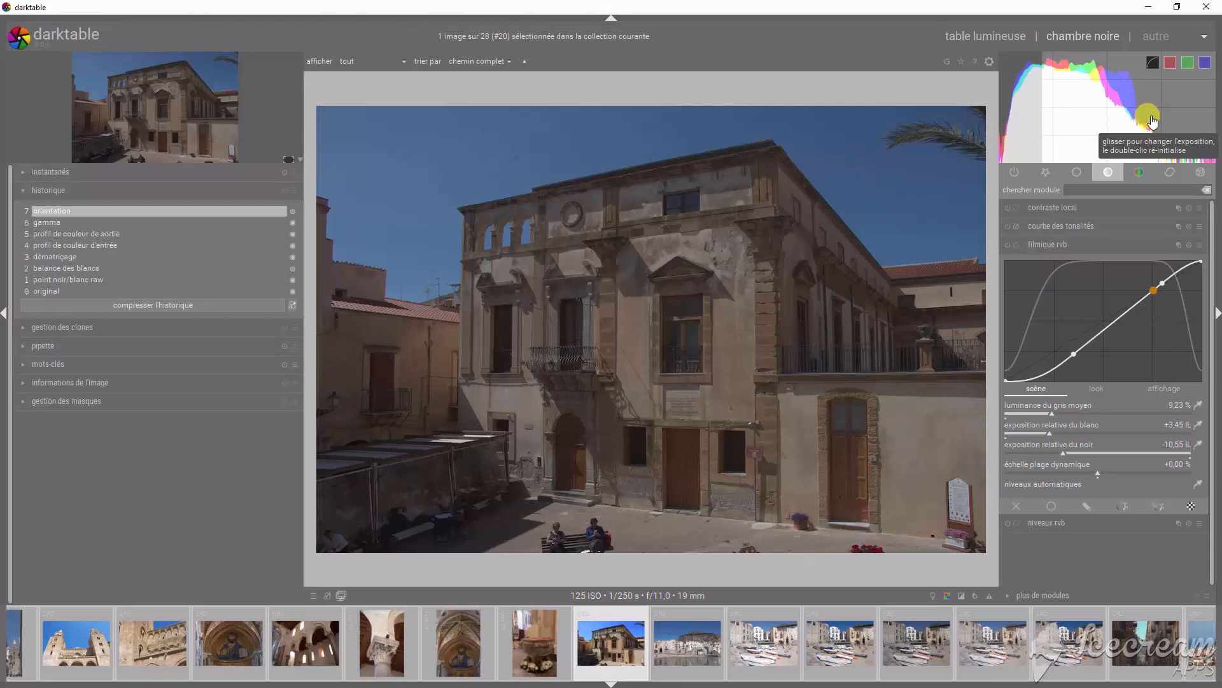
scroll(1154, 121, down, 2)
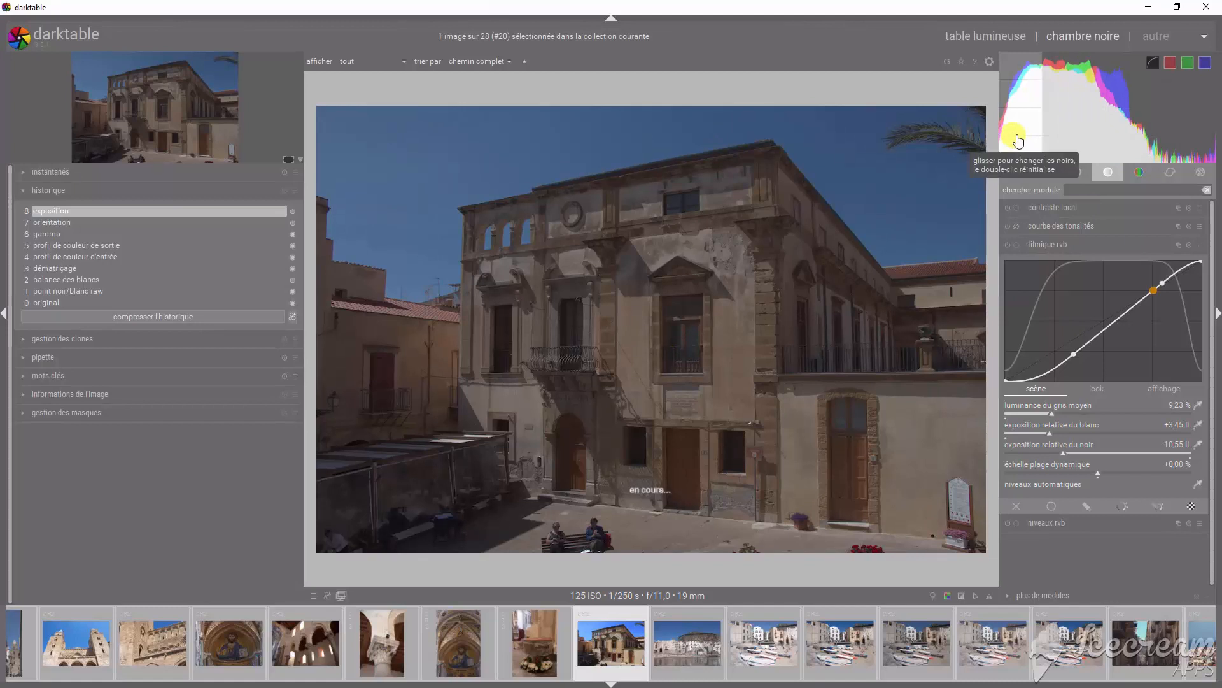
scroll(1019, 141, up, 2)
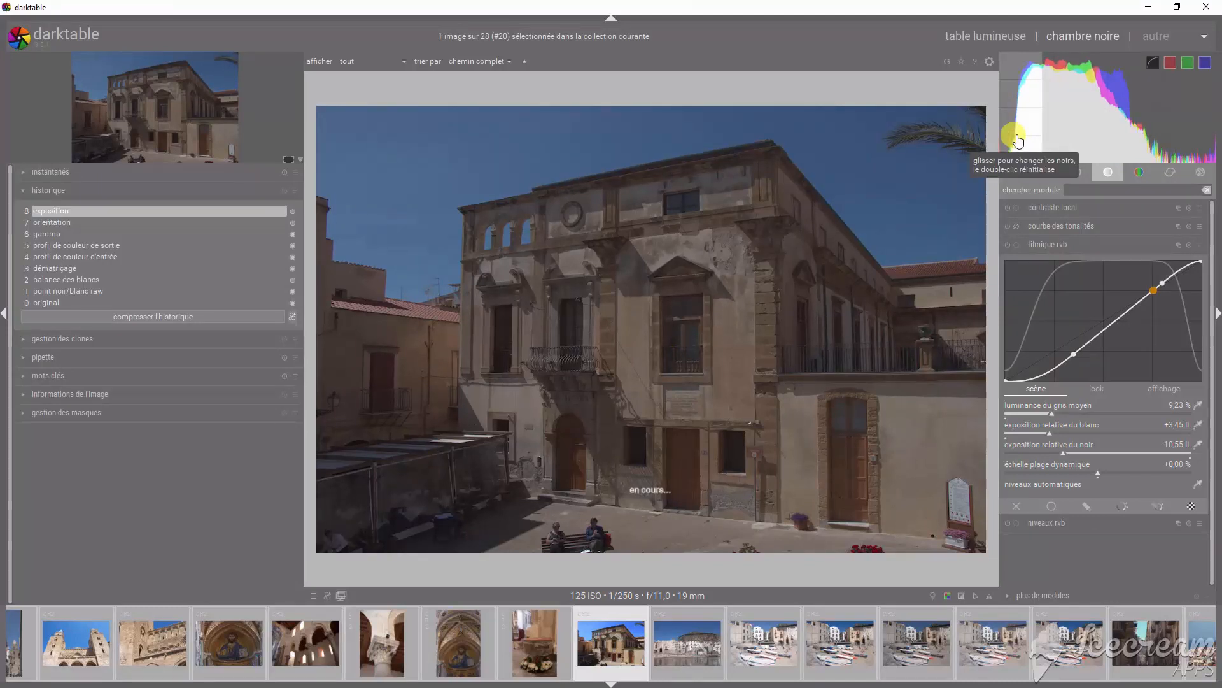
key(ctrl+z)
scroll(1182, 125, down, 3)
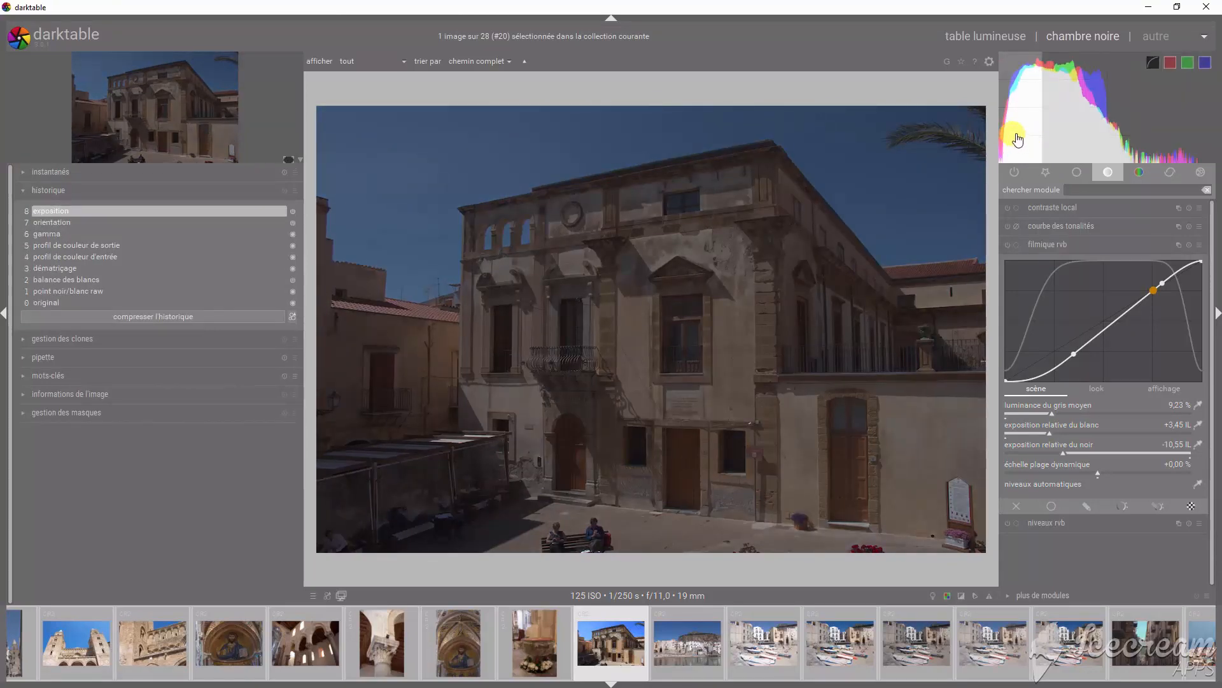
scroll(1017, 139, up, 3)
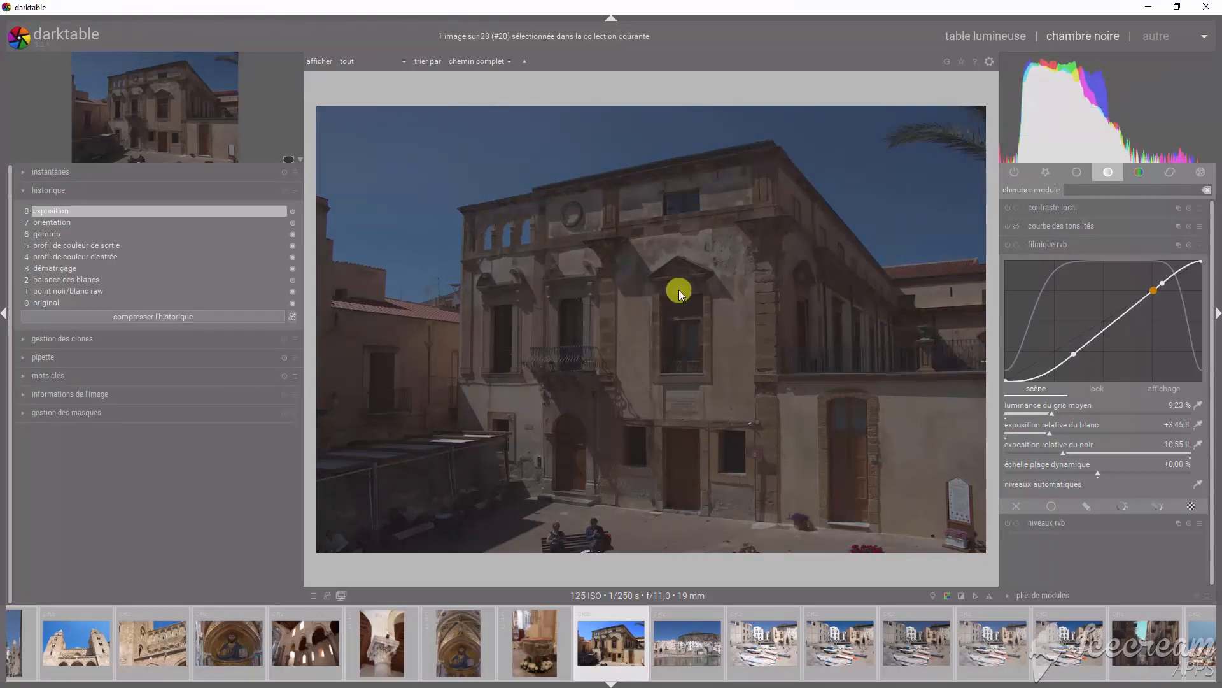
click(57, 223)
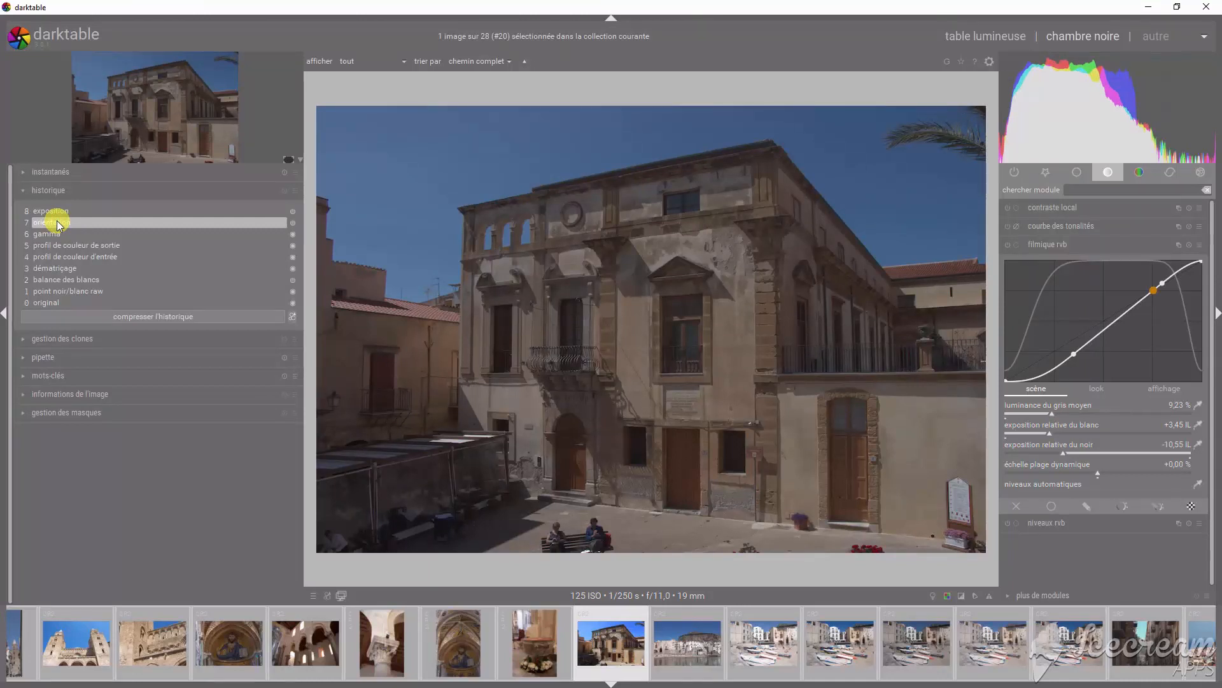
click(55, 211)
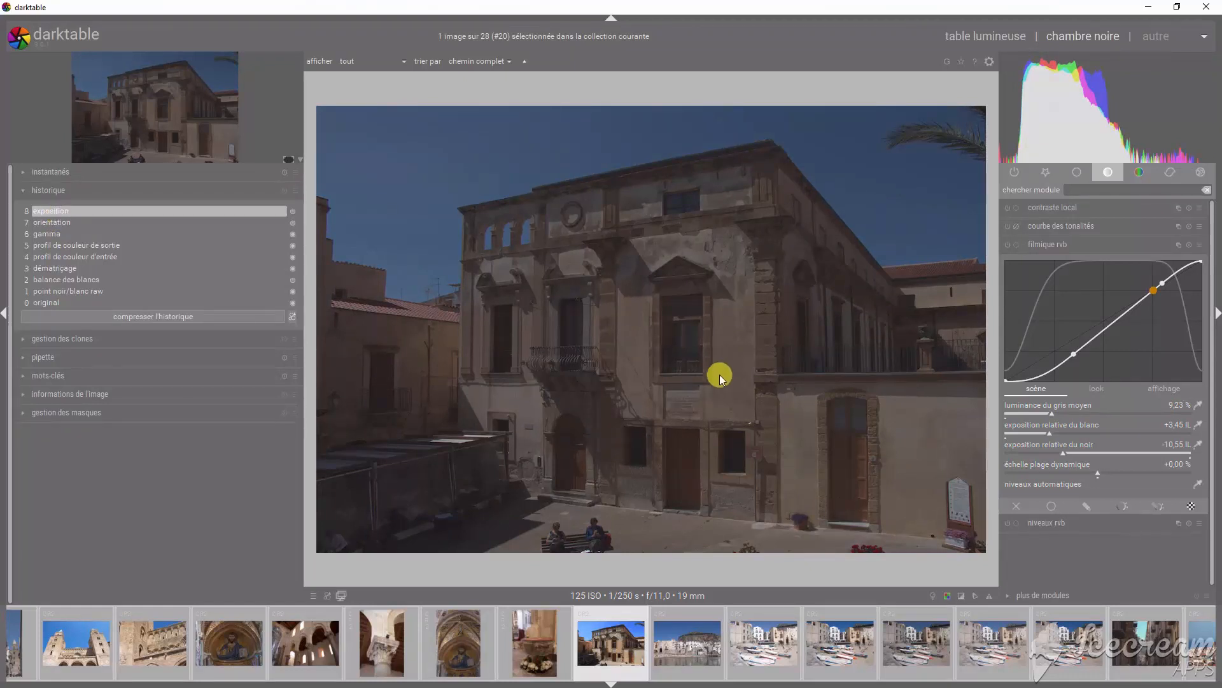
Lift the blacks further and raise the exposure of the building photo directly on the histogram.
mouse_move(1012, 147)
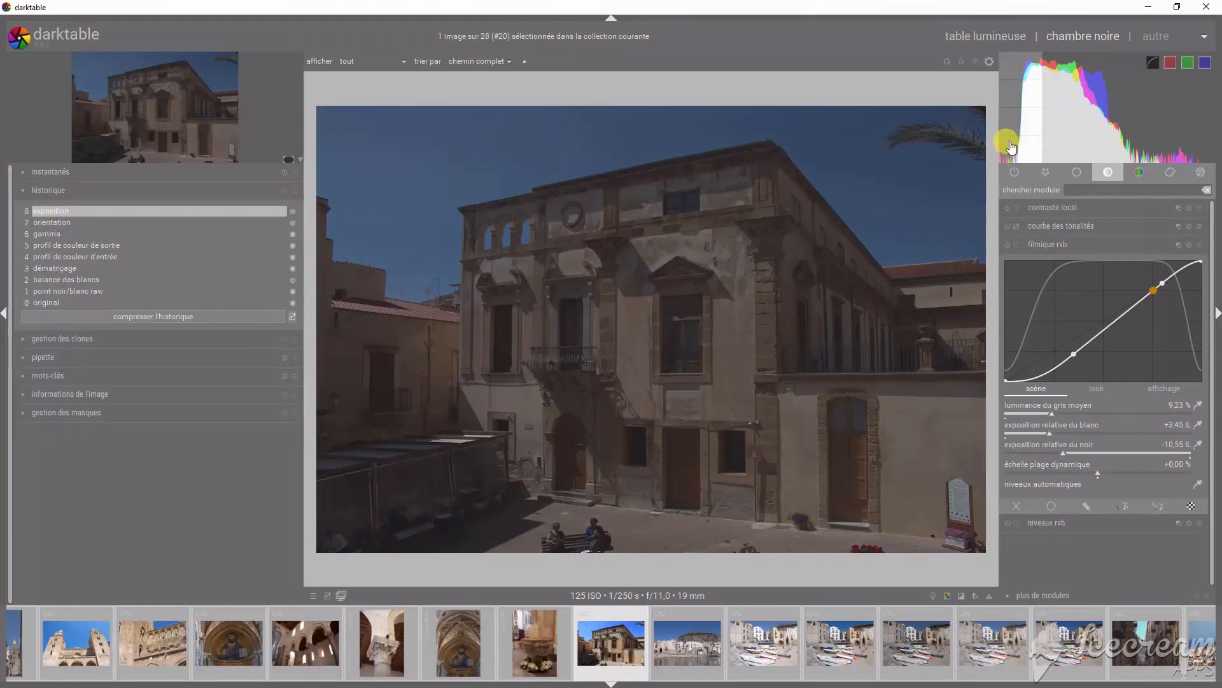
drag(1012, 147, 1020, 147)
scroll(1142, 136, up, 1)
scroll(1141, 138, up, 1)
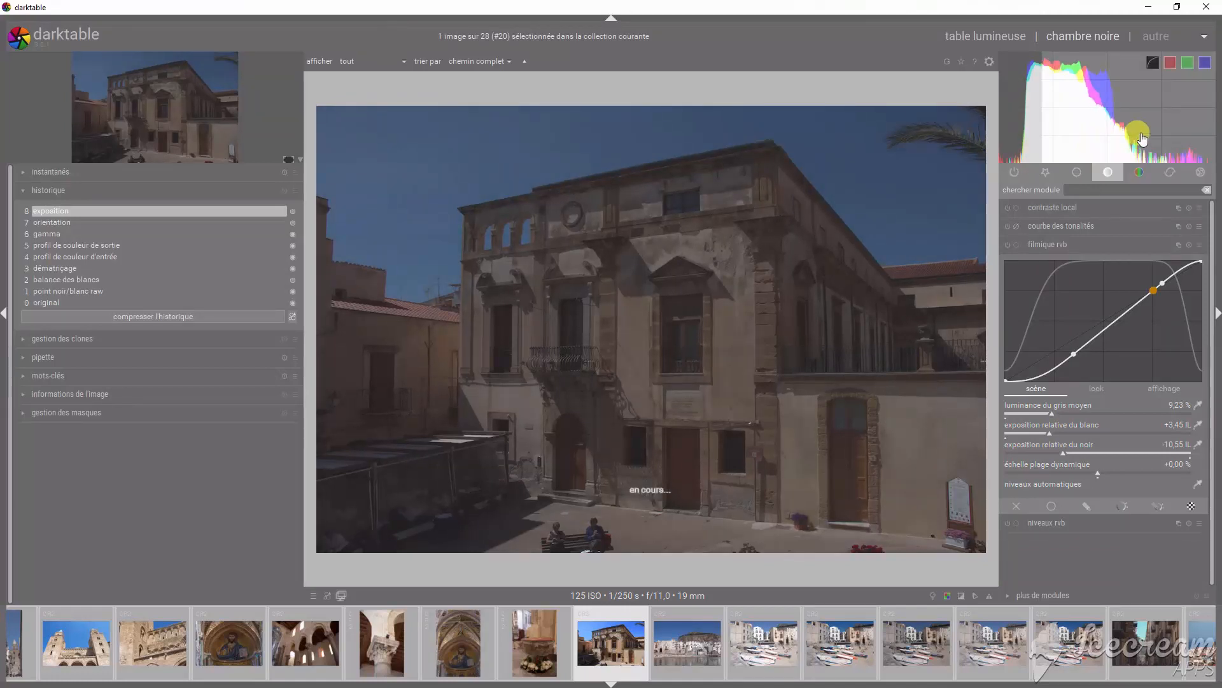
scroll(1141, 138, up, 1)
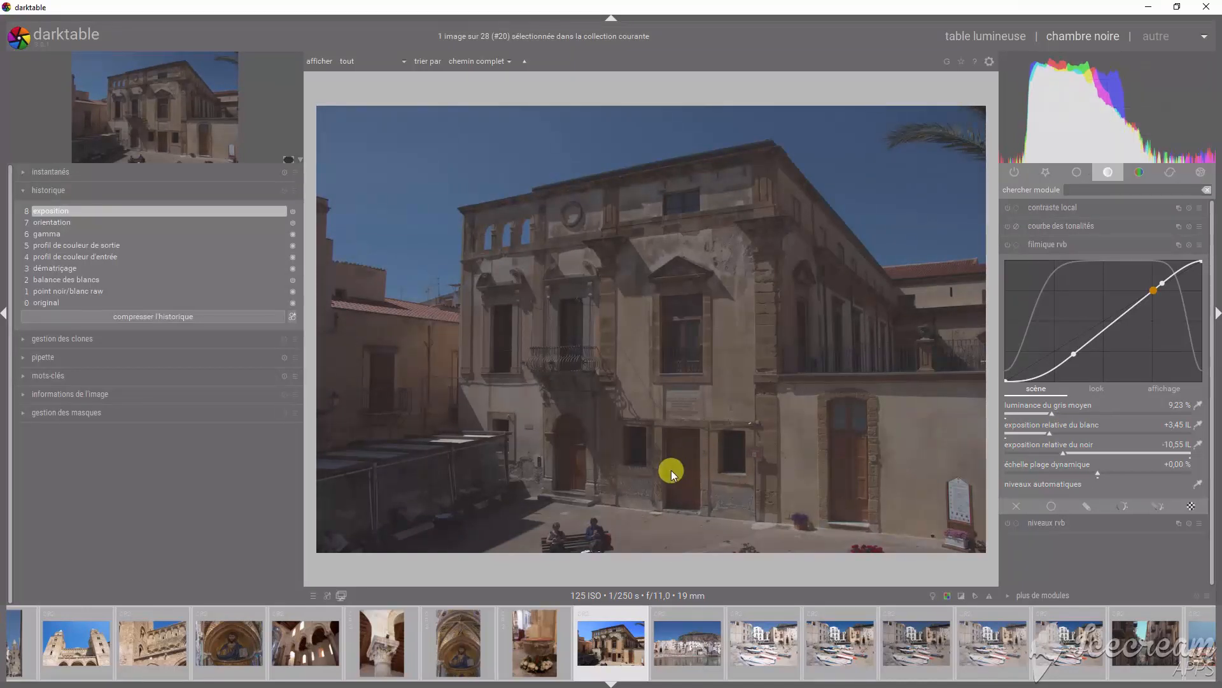
Apply the EOS 70D 11IL preset to filmique rvb and fine-tune its middle grey luminance.
right_click(1052, 243)
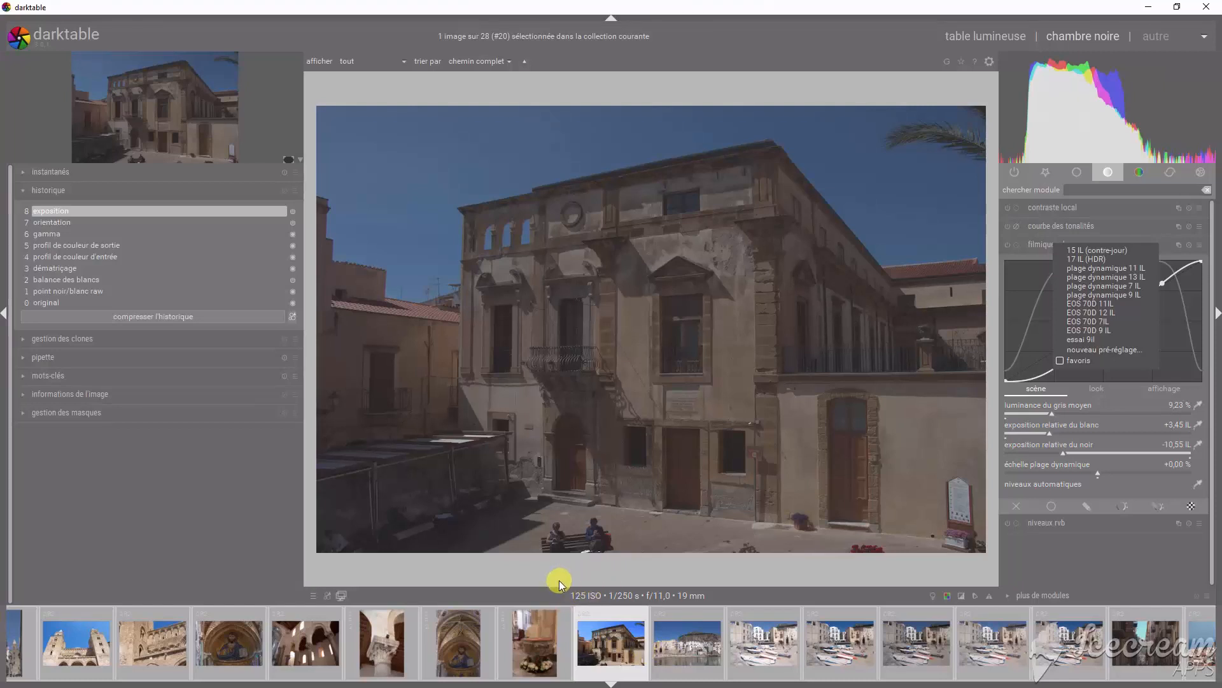
click(1090, 303)
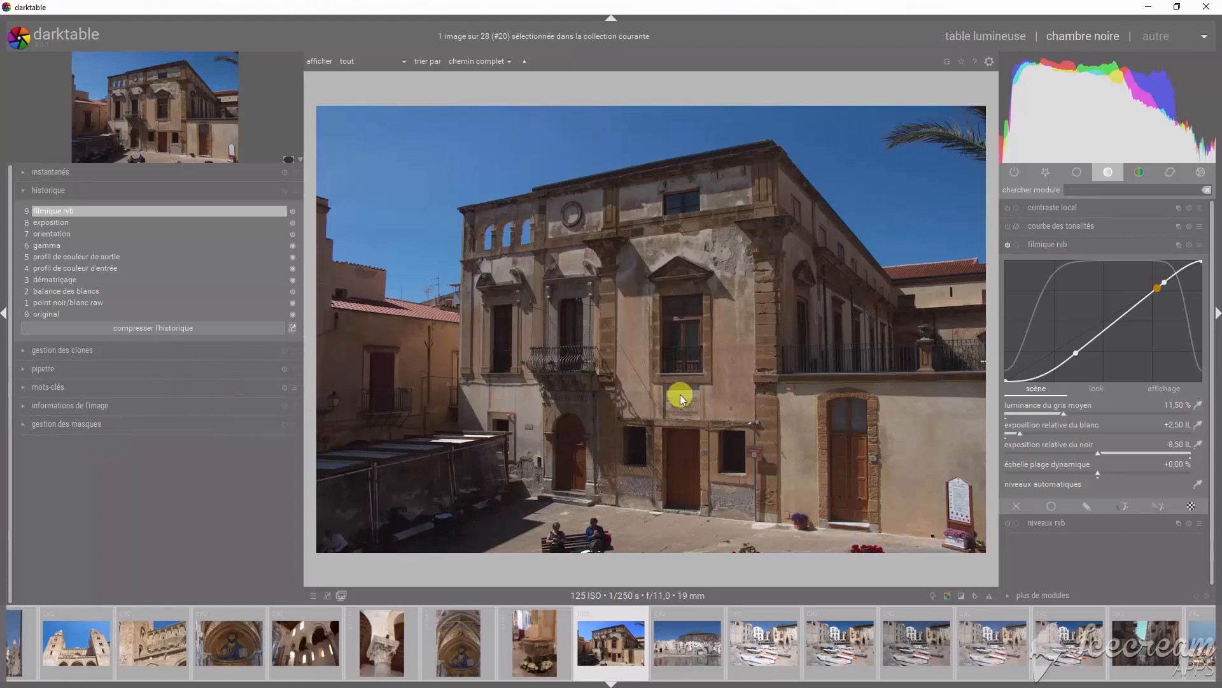
click(1063, 416)
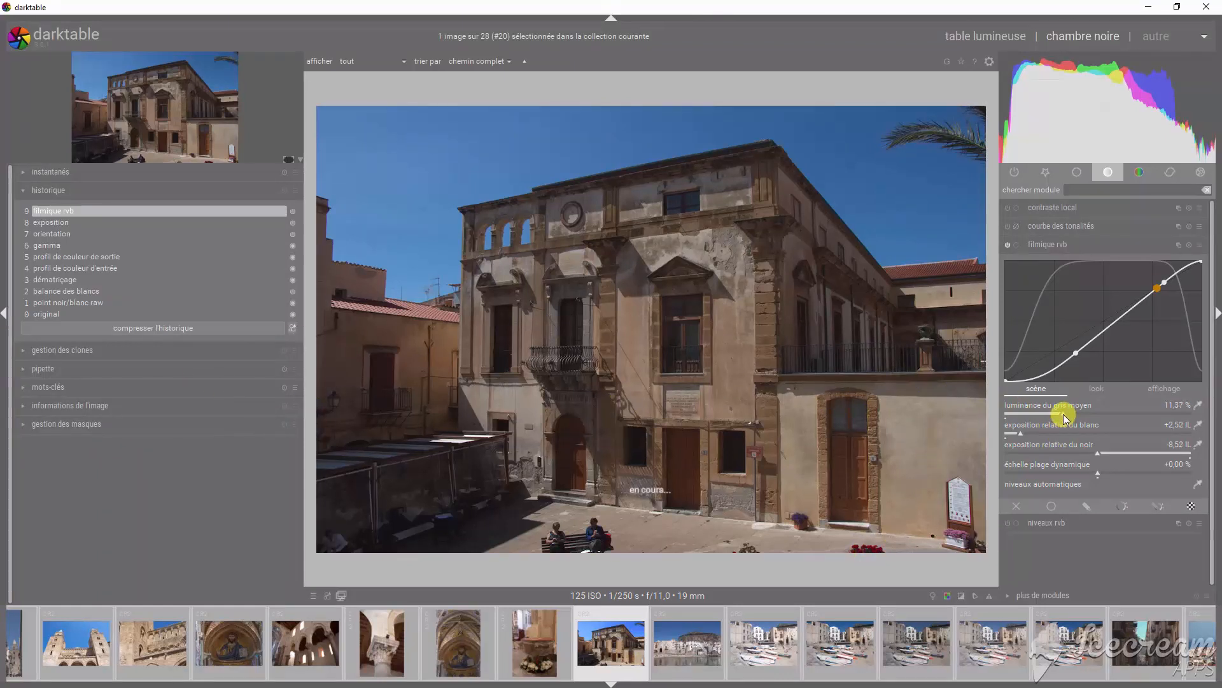
drag(1064, 415, 1026, 433)
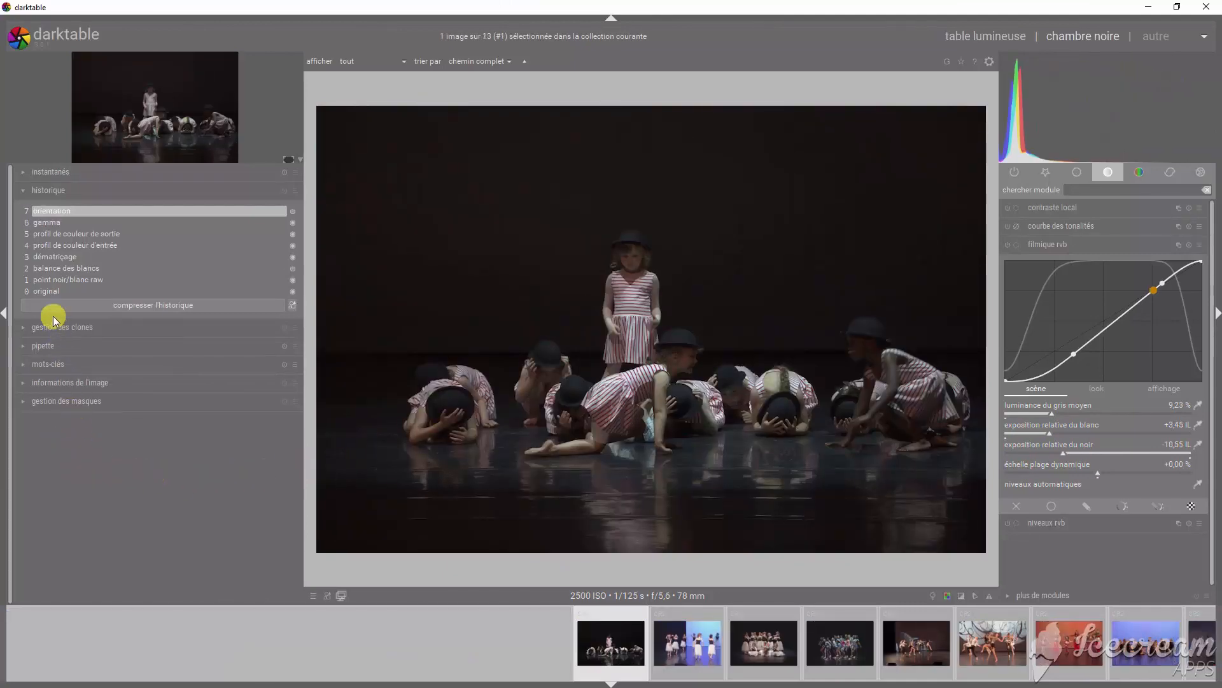
Compare the stage photo's original and orientation history states, and switch the histogram to its logarithmic display.
click(47, 291)
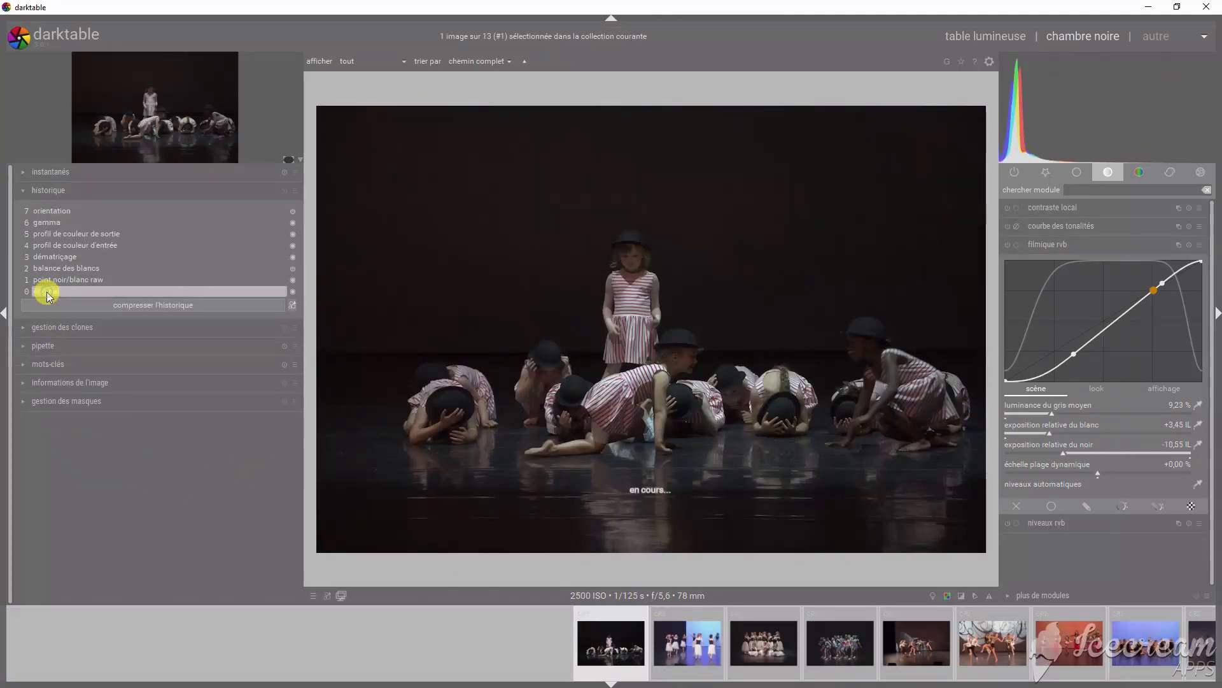
click(47, 212)
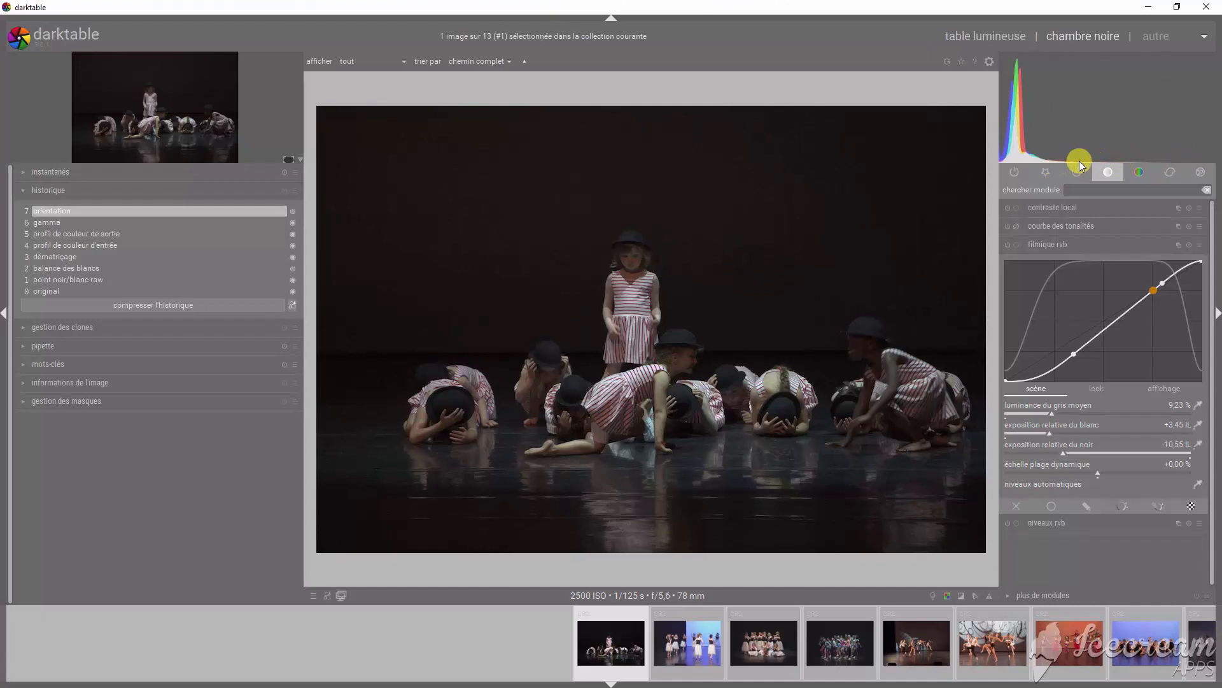
mouse_move(1135, 77)
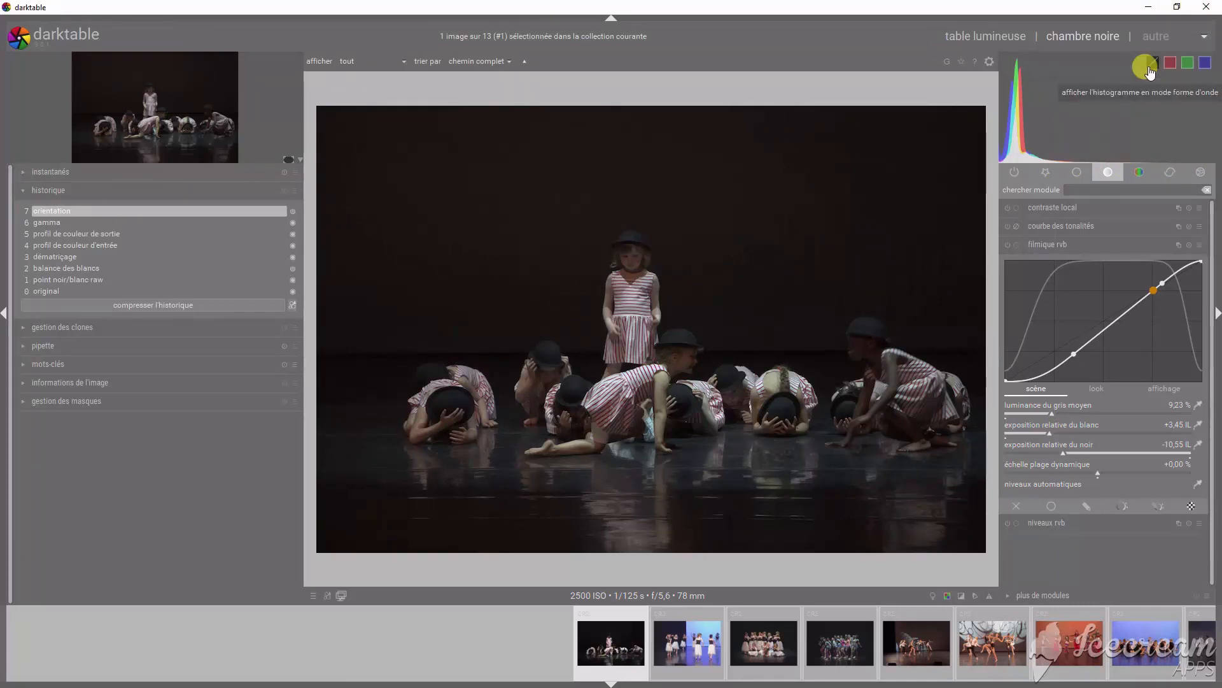
click(1149, 65)
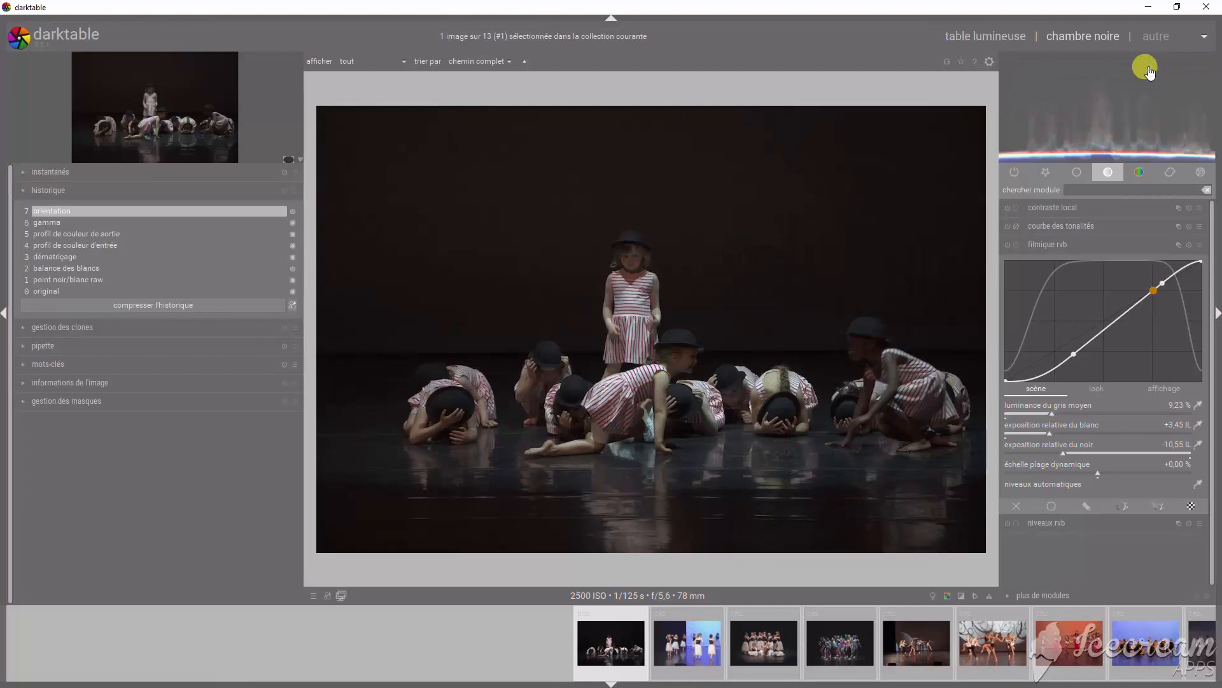
click(1154, 62)
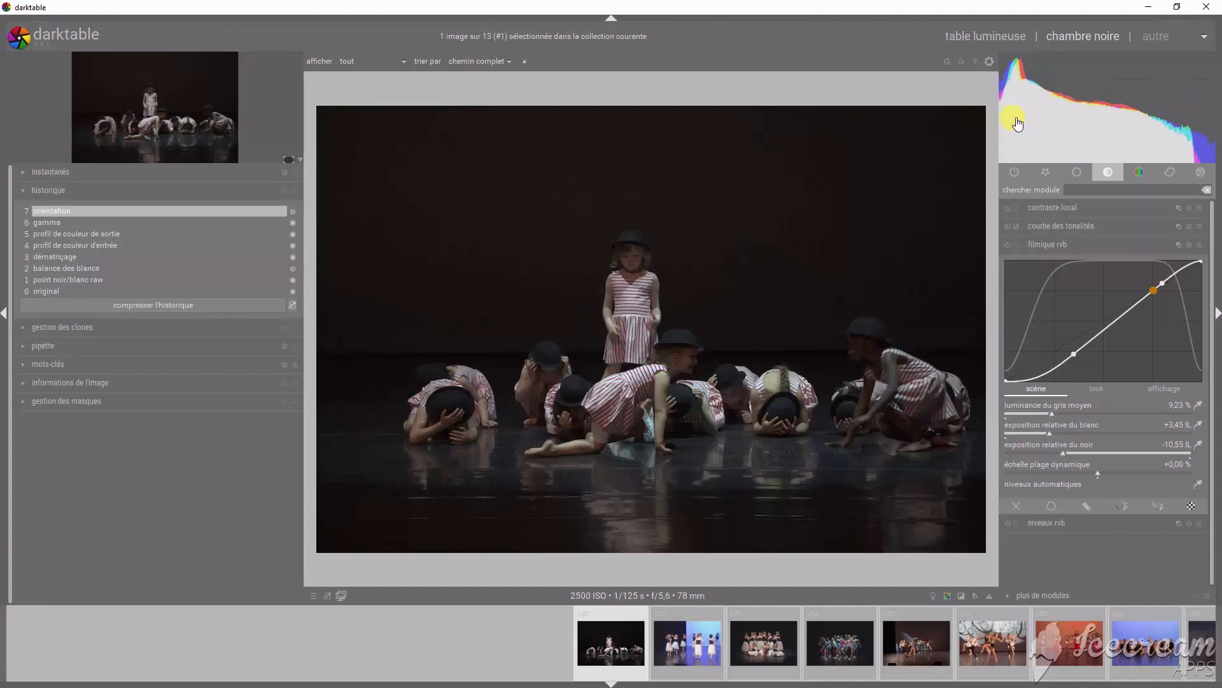
Lift the black level of the stage photo gradually in the shadow zone of the histogram.
drag(1022, 112, 1020, 111)
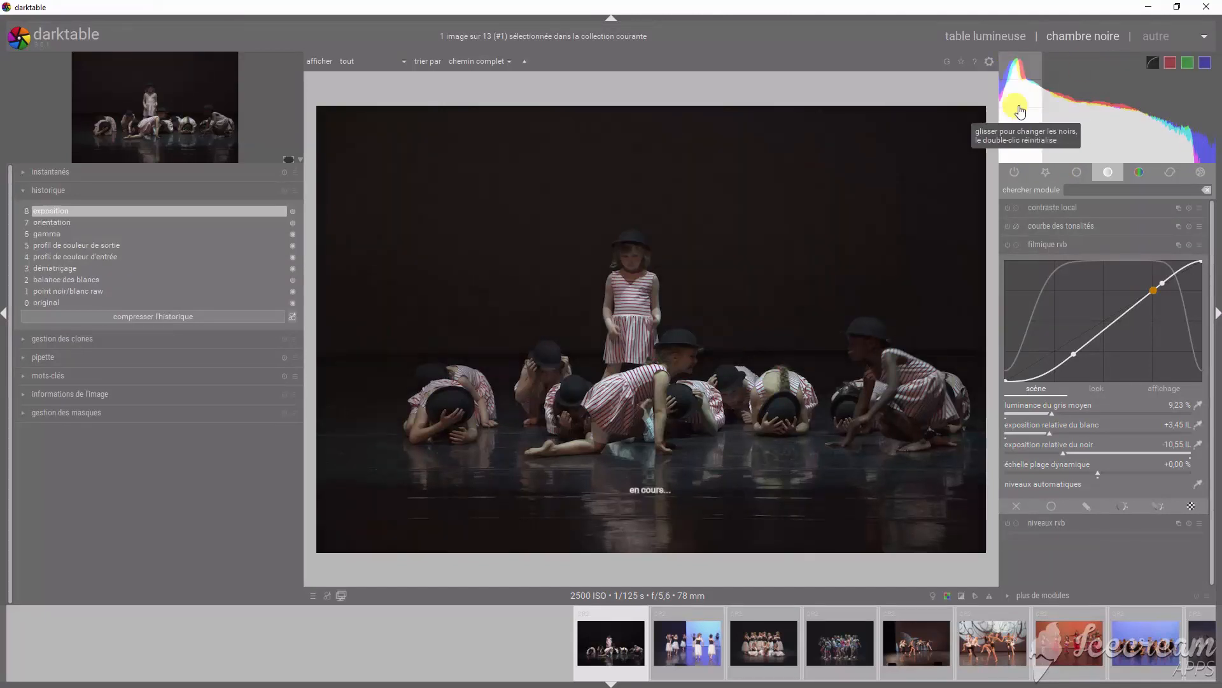
scroll(1020, 112, up, 1)
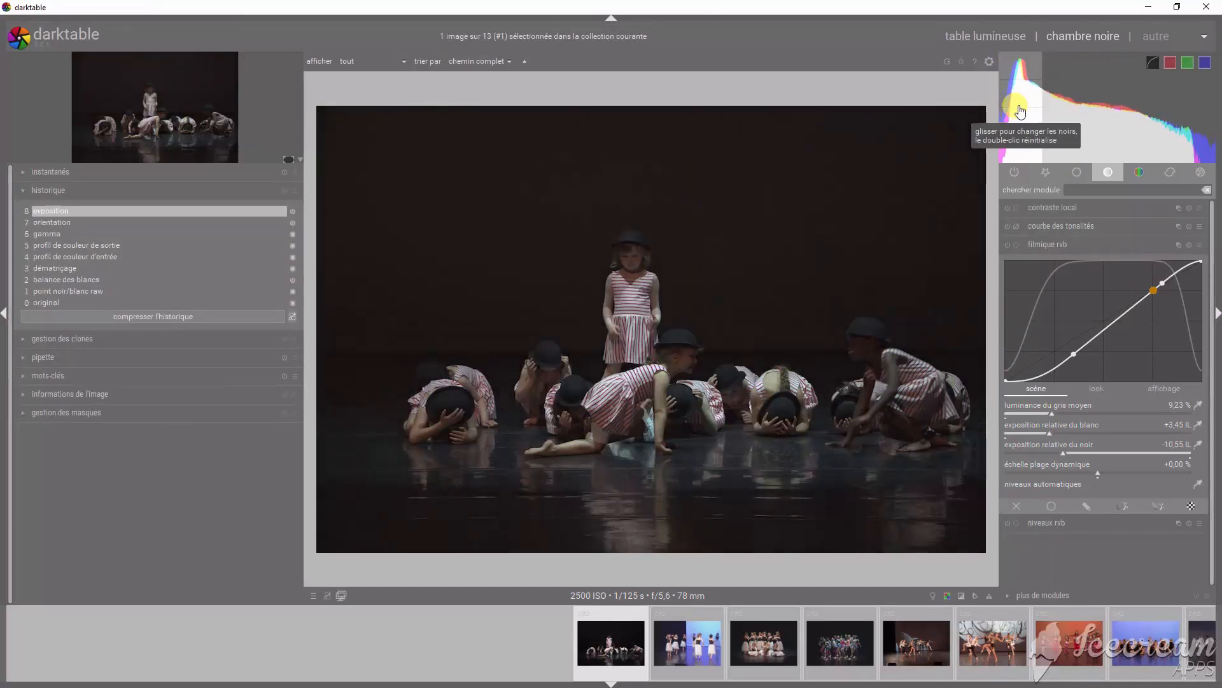
scroll(1020, 111, up, 1)
scroll(1020, 111, up, 1)
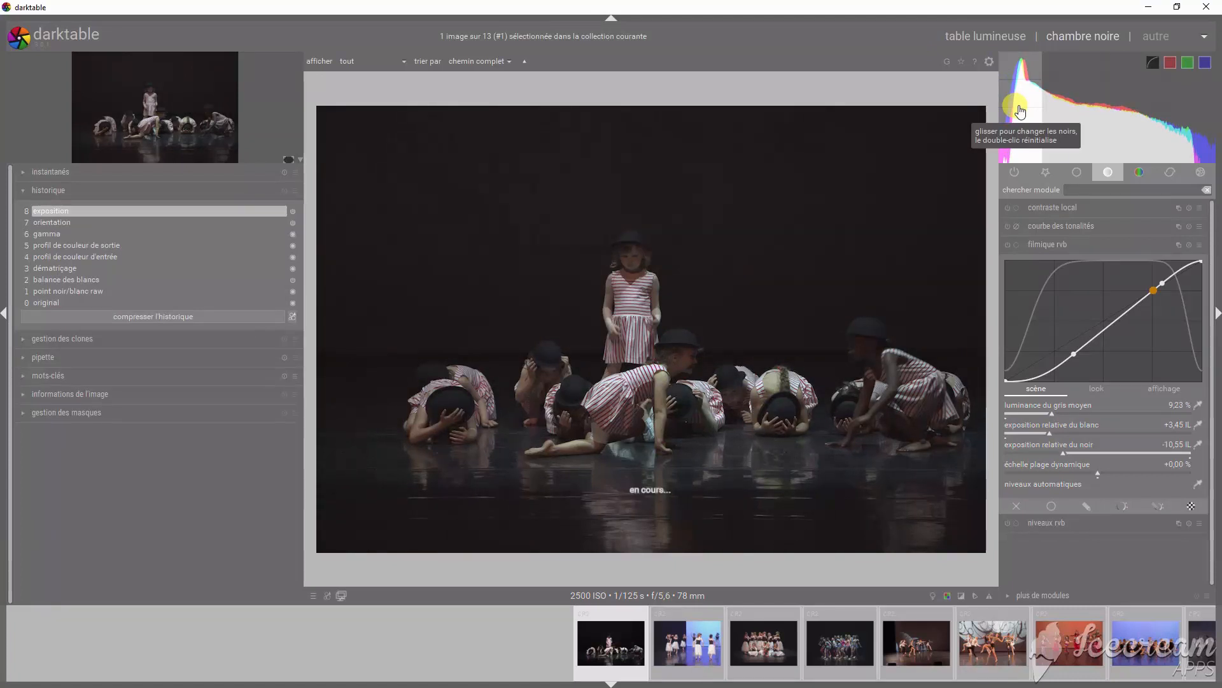
scroll(1011, 151, up, 1)
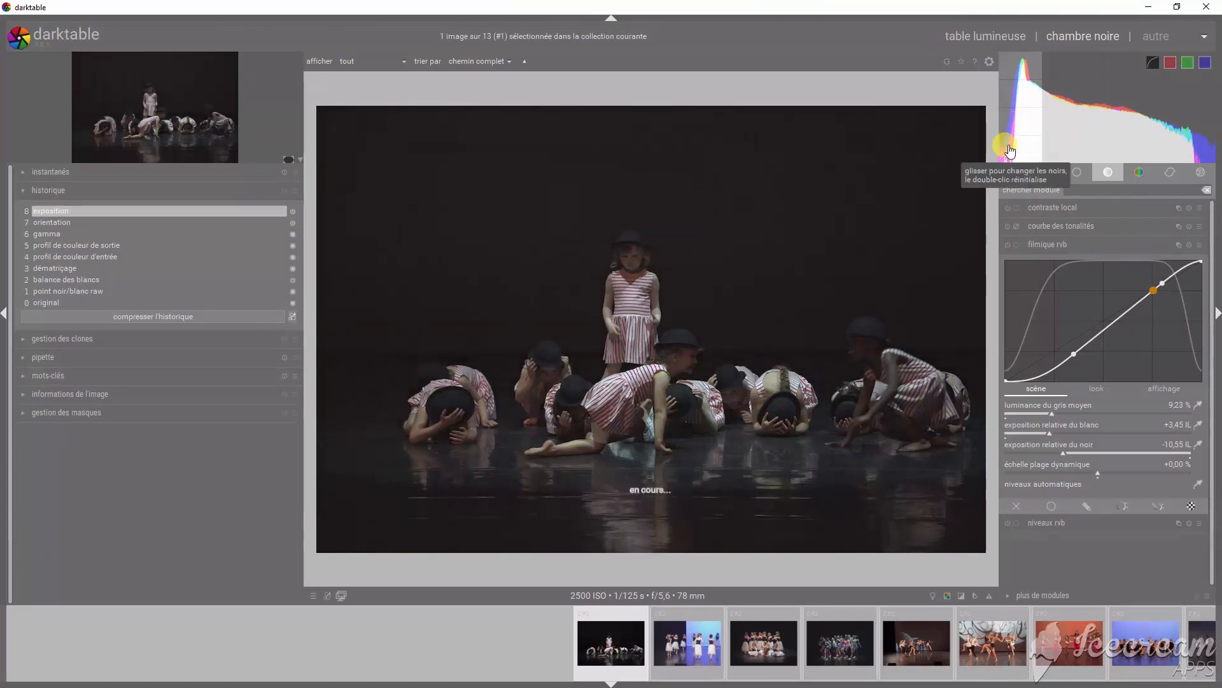
scroll(1010, 151, up, 1)
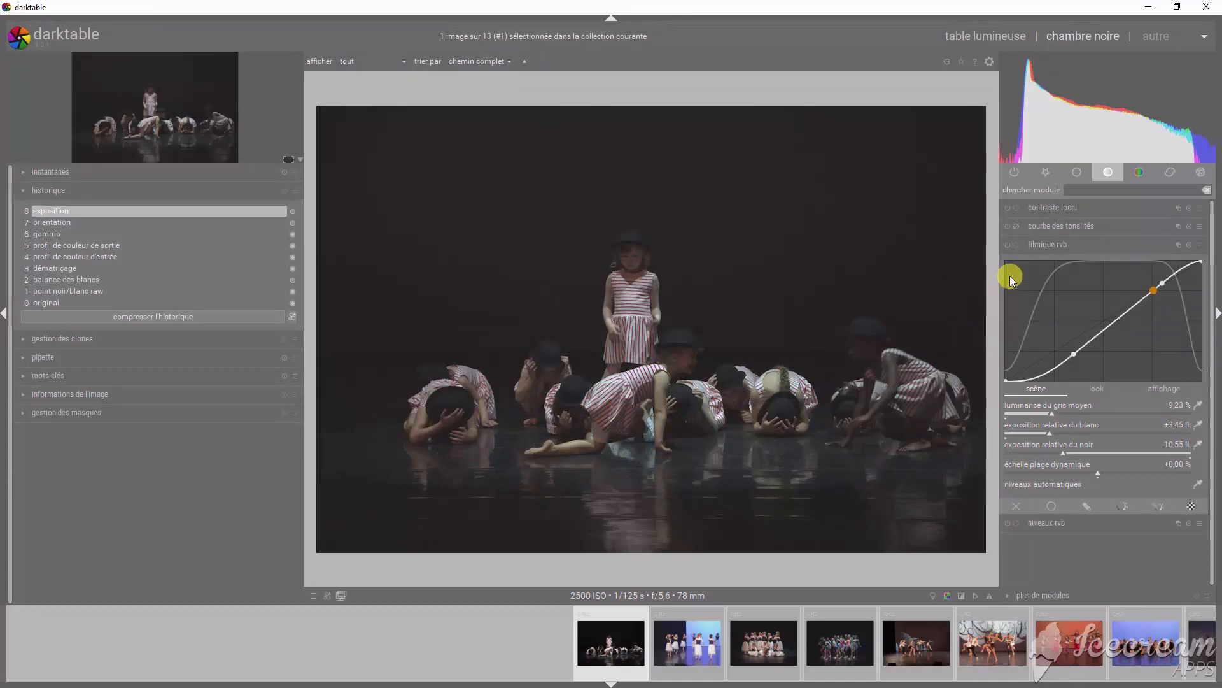
Apply the EOS 70D 9 IL preset to filmique rvb and toggle the over- and underexposure indication.
right_click(1046, 245)
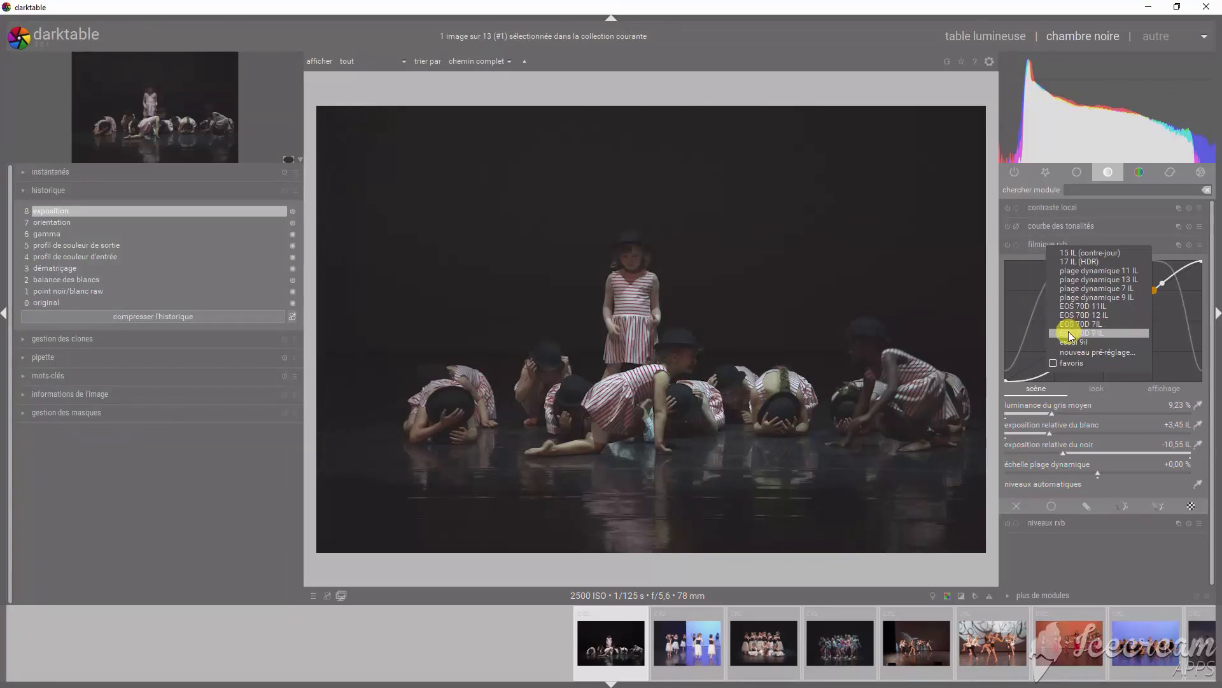
click(1069, 331)
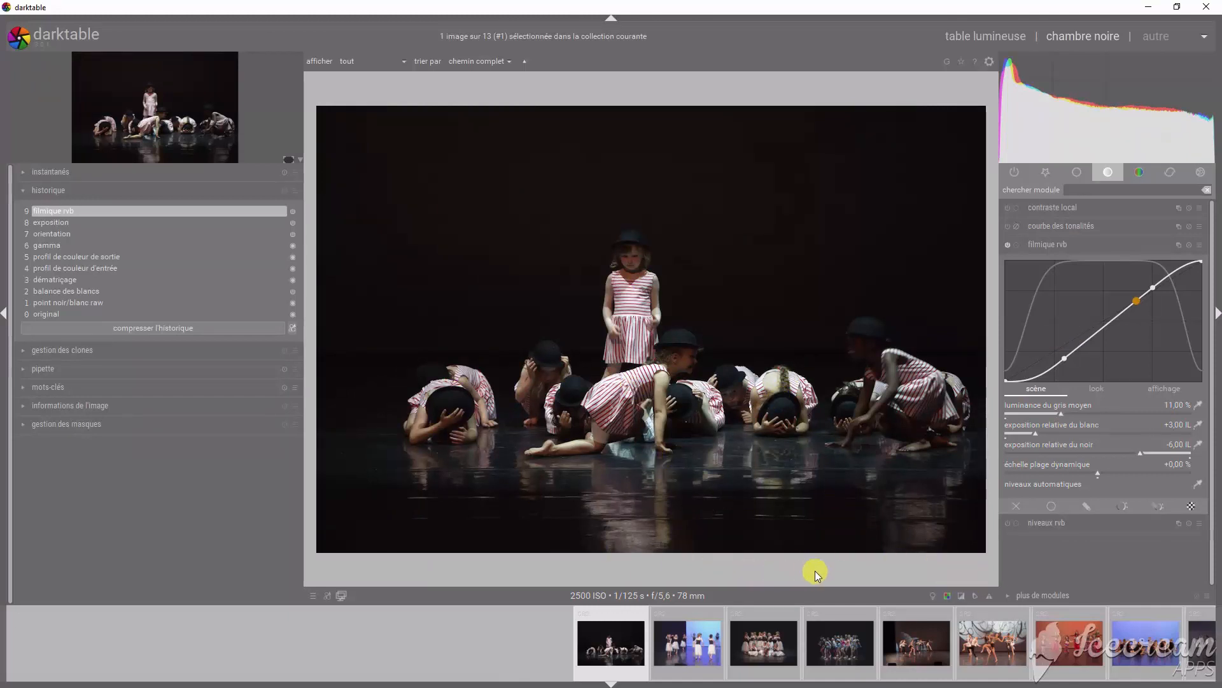
click(961, 597)
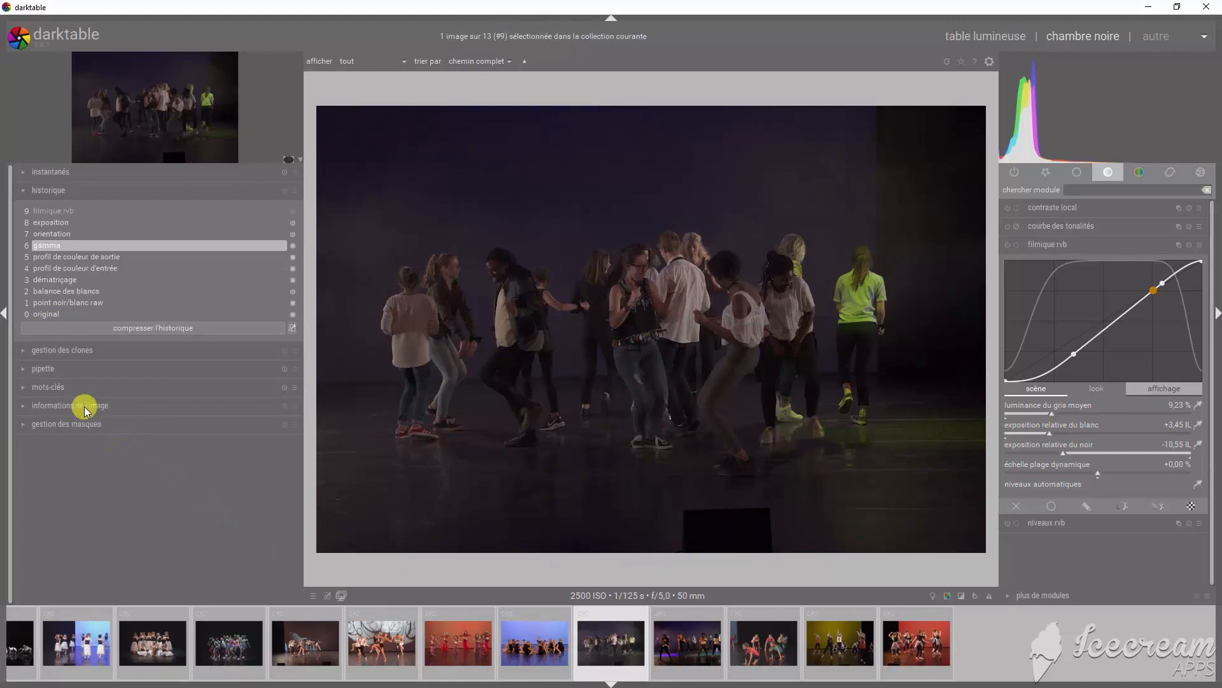
Compress the dance group photo's history at the orientation state, and compare the original and orientation states.
click(63, 236)
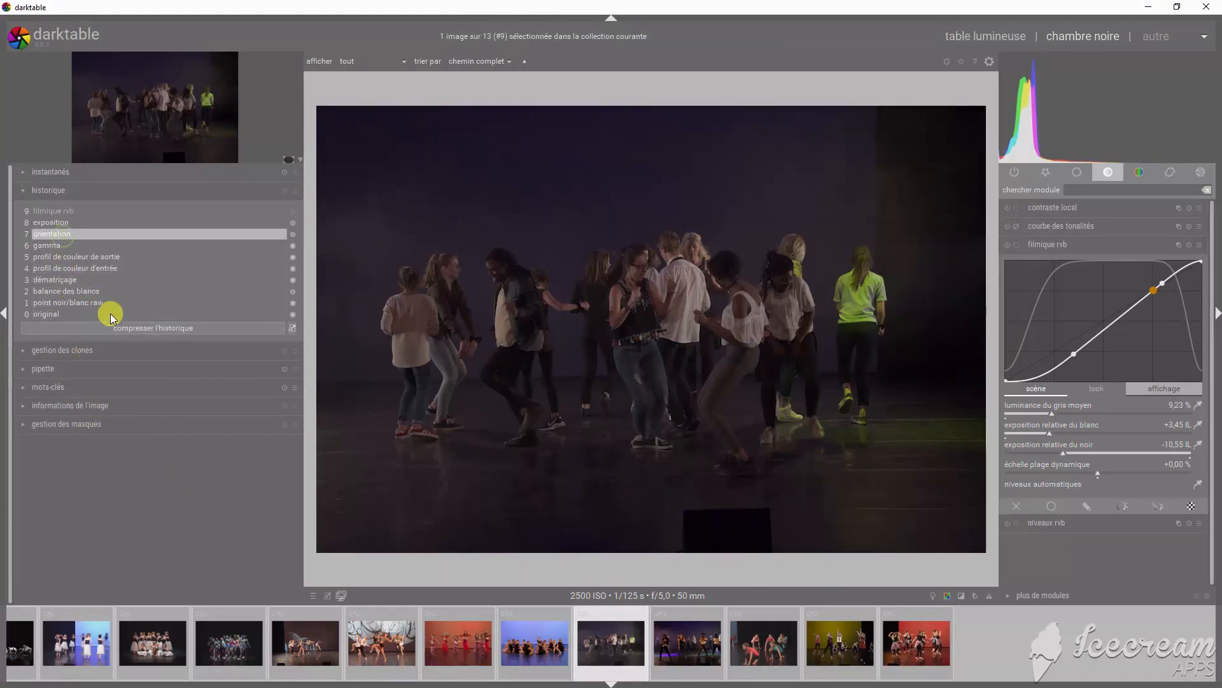
click(121, 328)
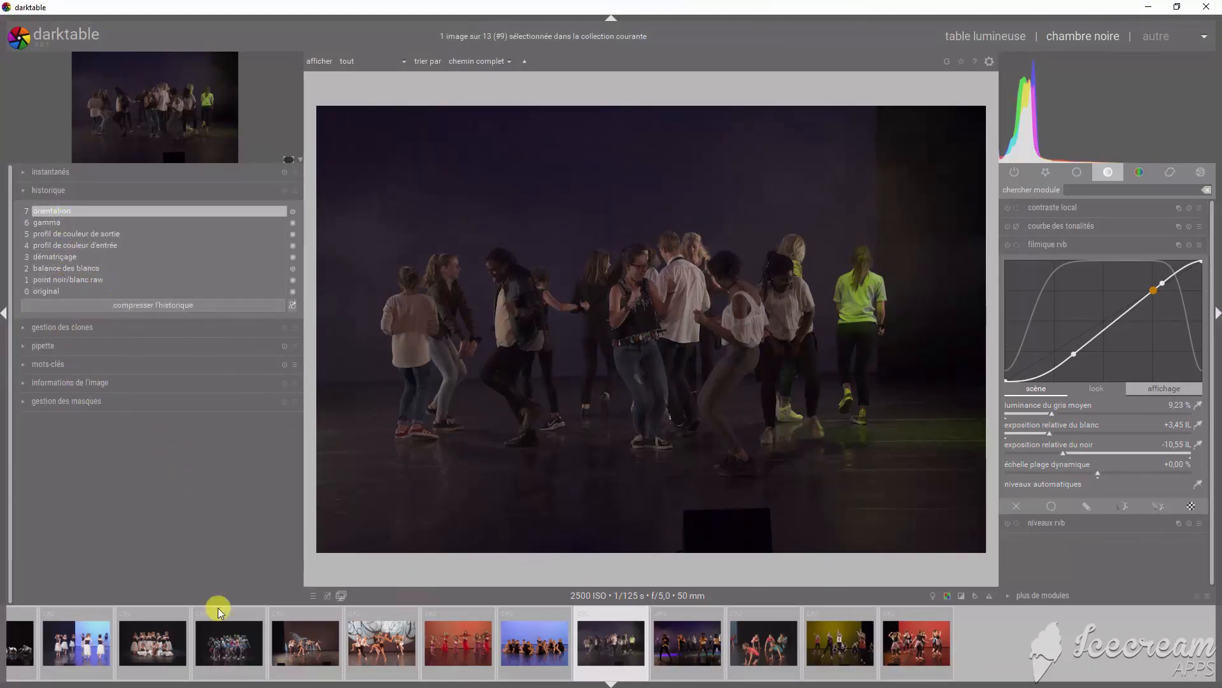
click(46, 292)
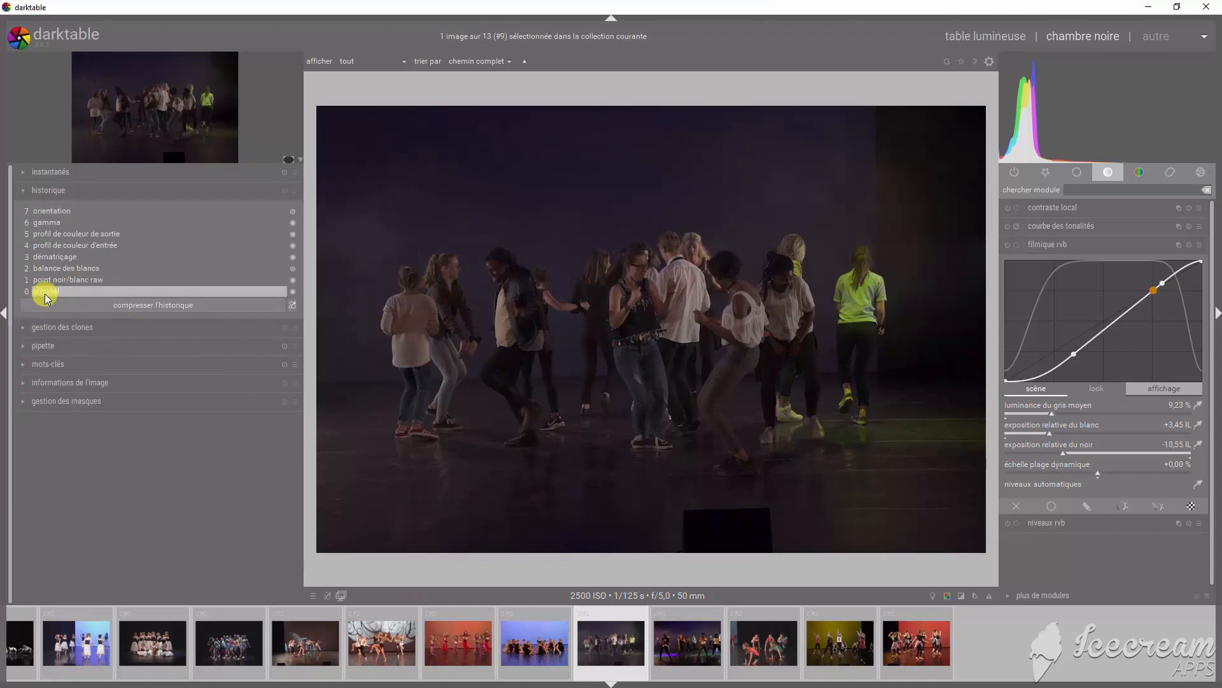
click(29, 211)
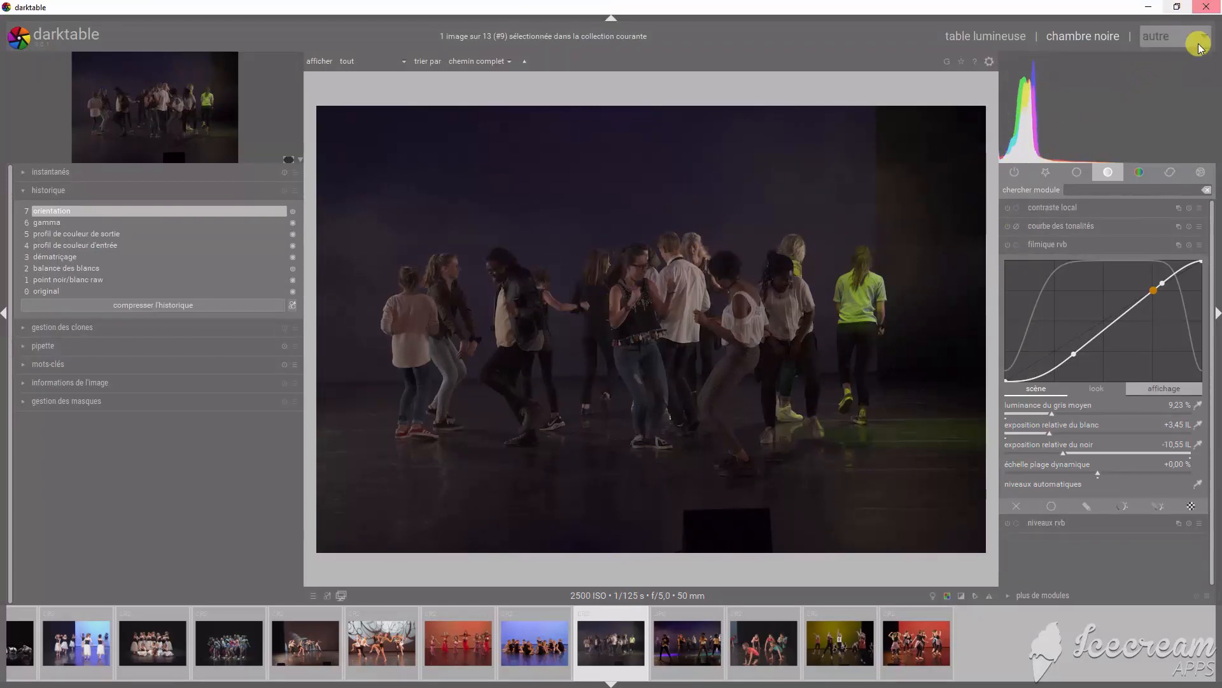
Cycle the histogram through the waveform mode to its logarithmic display.
mouse_move(1141, 64)
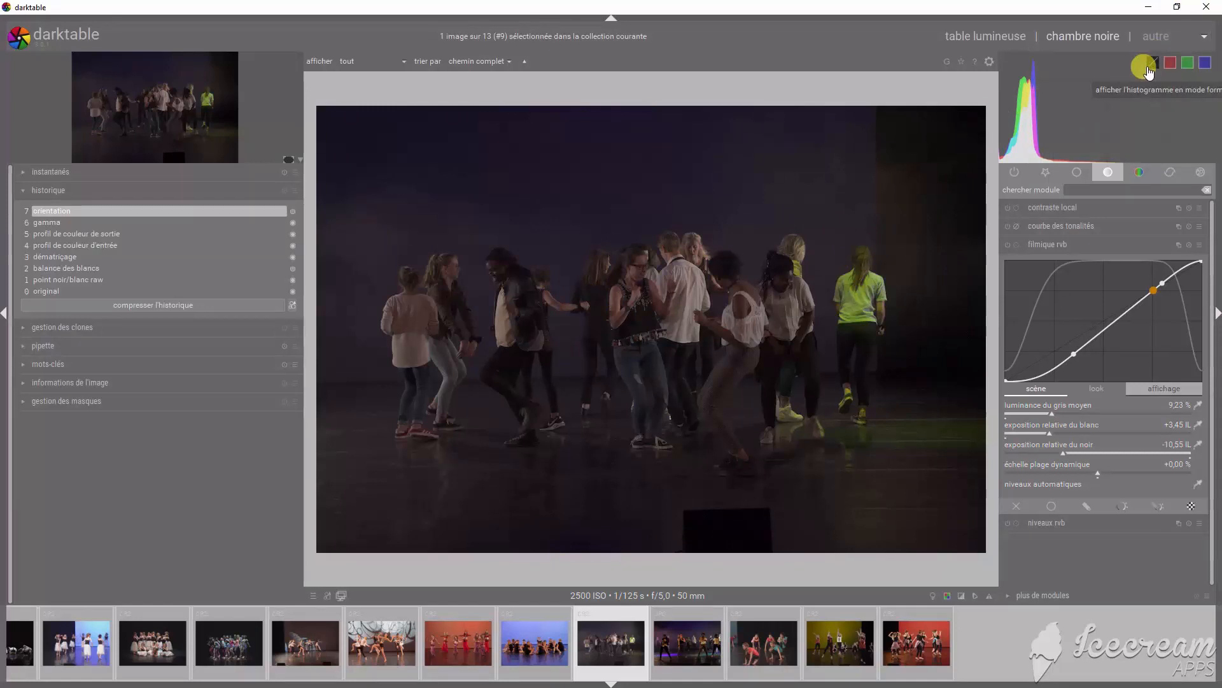
click(1149, 67)
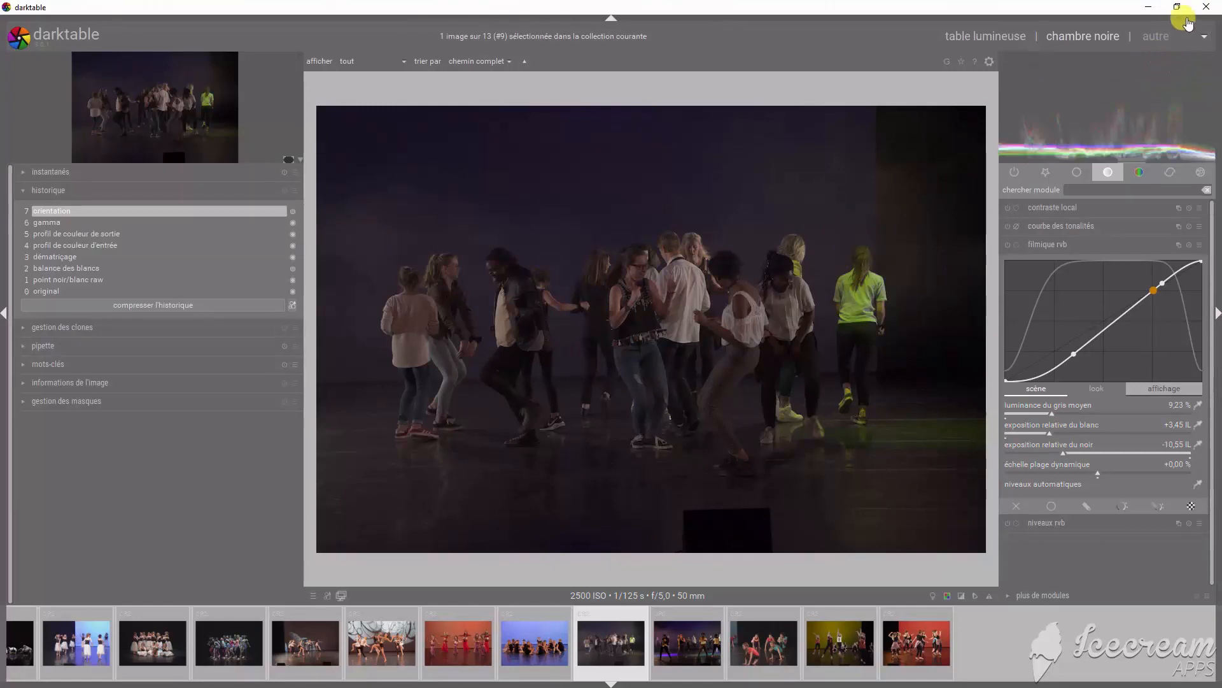
click(1152, 68)
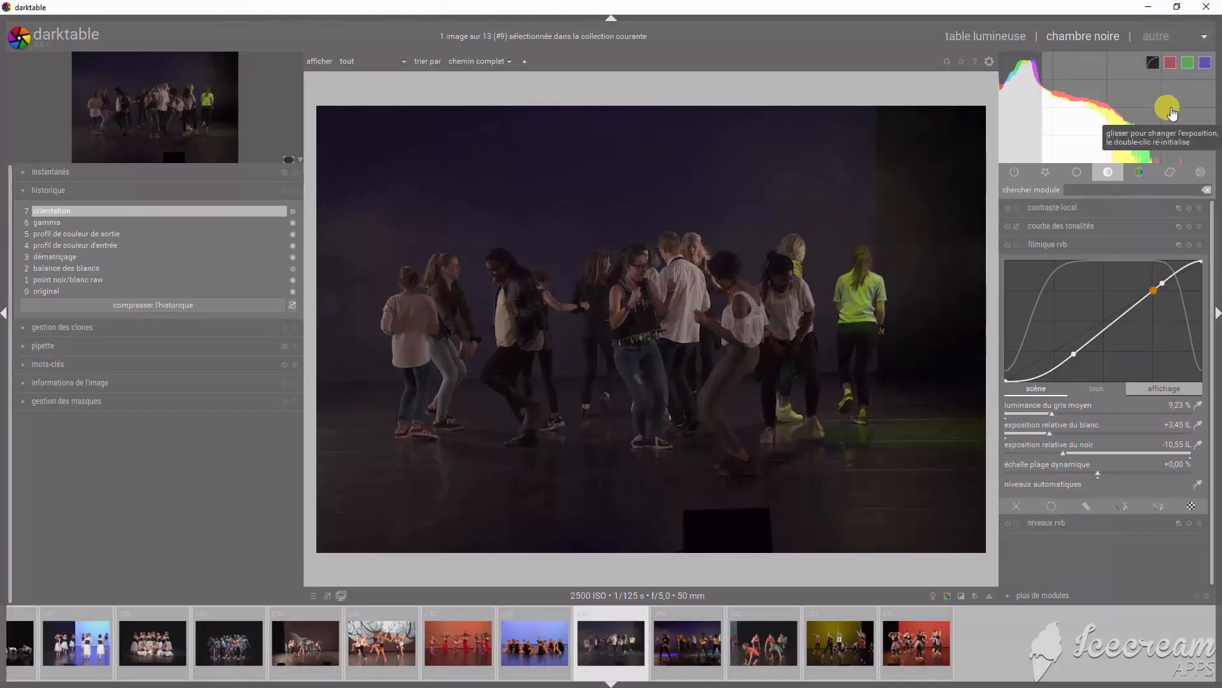
Adjust the dance group photo's exposure on the histogram, brightening it while keeping the highlights within the histogram's range.
scroll(1173, 114, up, 2)
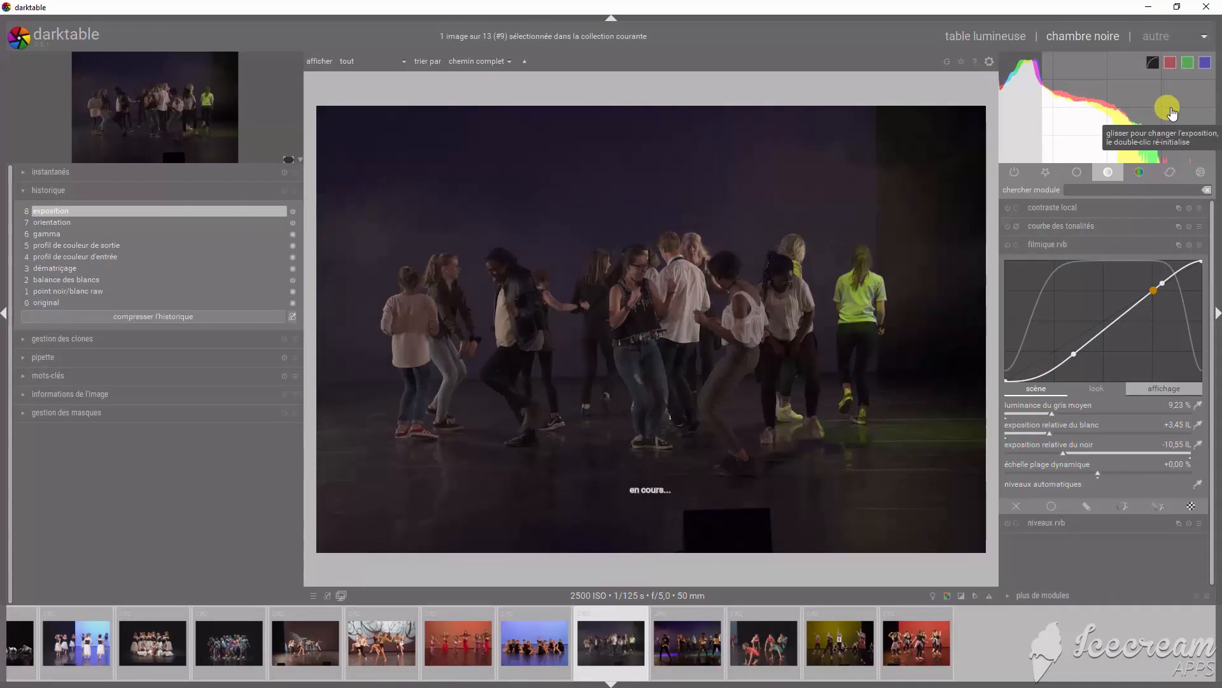
scroll(1172, 114, up, 1)
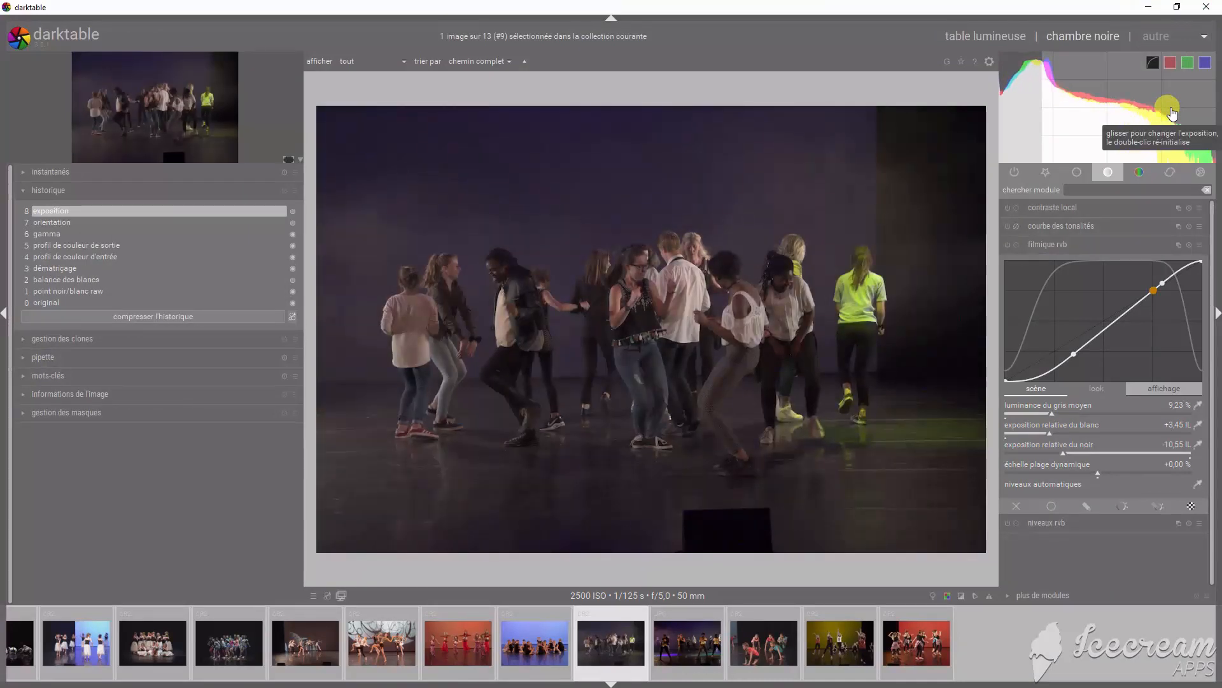
scroll(1172, 114, up, 1)
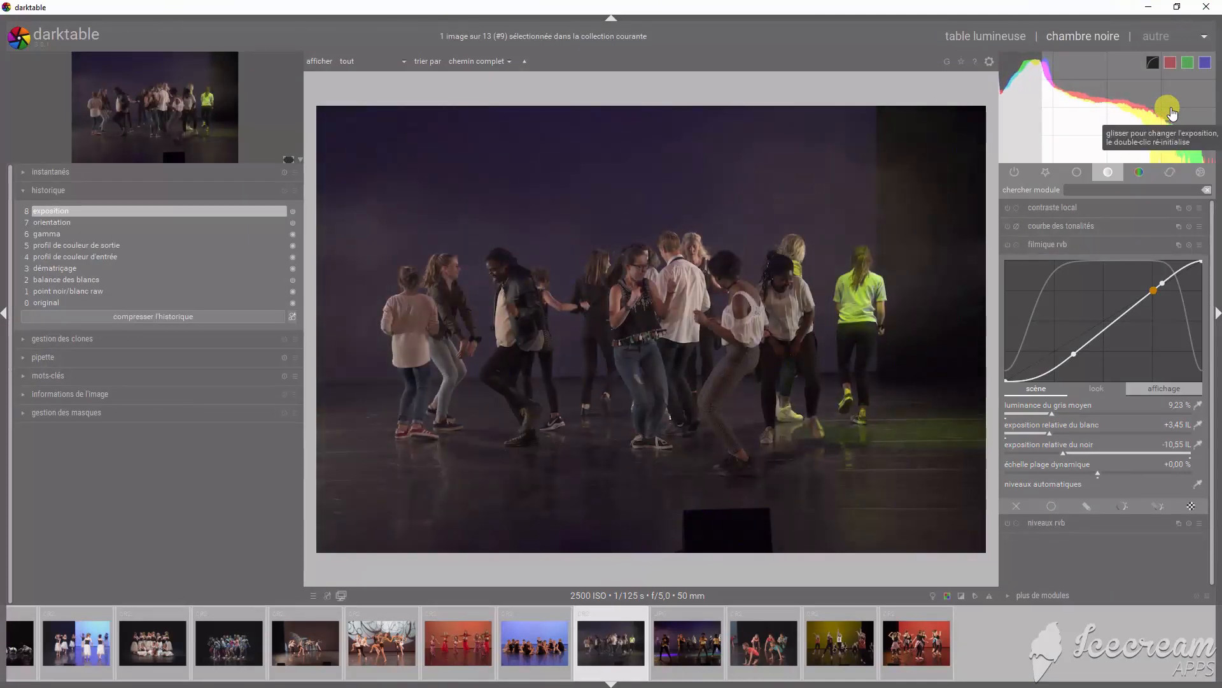
scroll(1172, 114, up, 1)
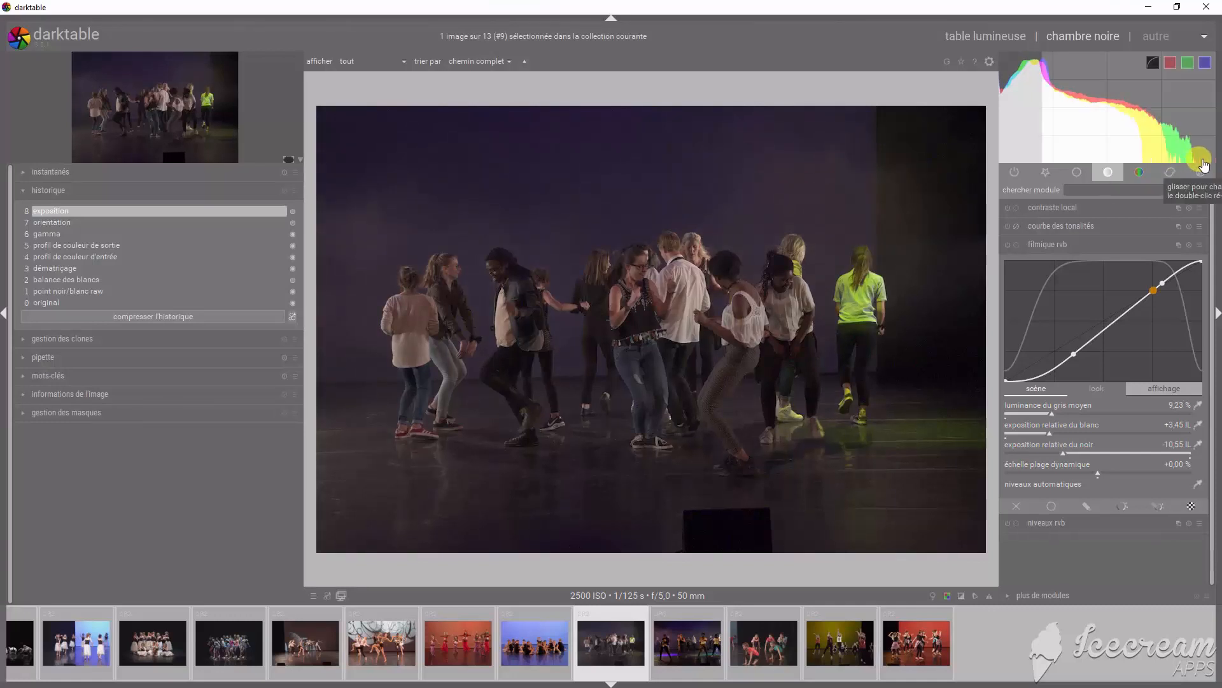
Lift the dance group photo's blacks step by step on the histogram.
scroll(1016, 135, up, 1)
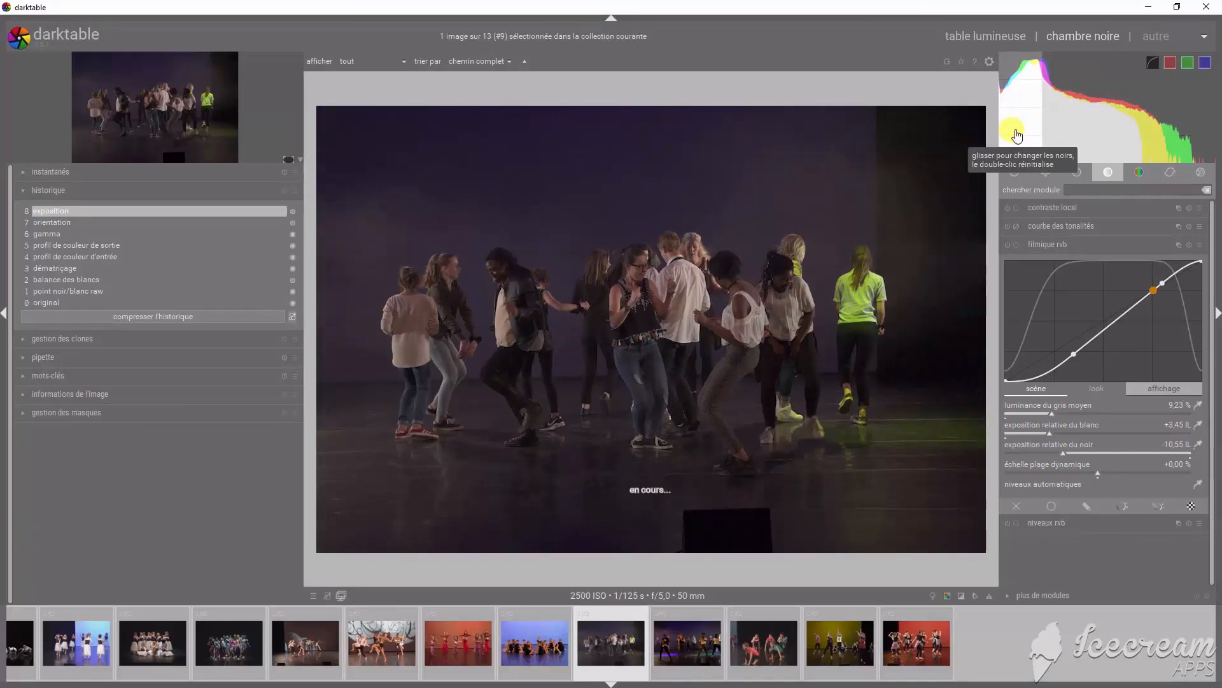
scroll(1017, 136, up, 1)
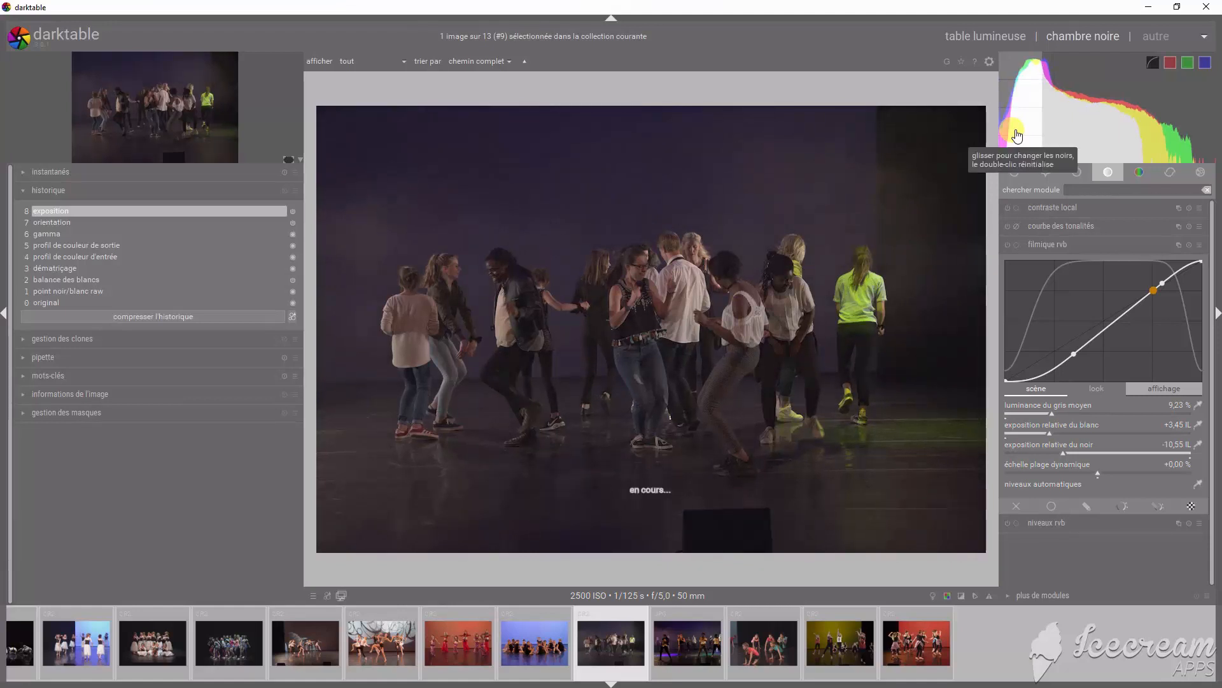
scroll(1017, 135, up, 1)
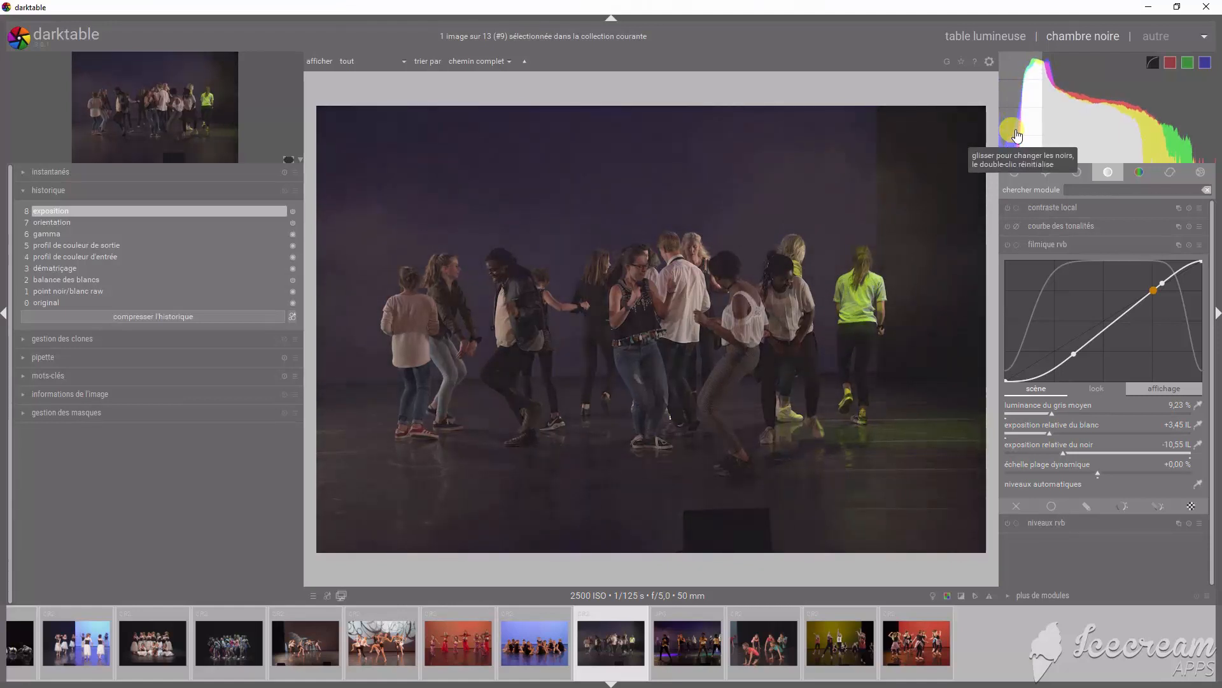
scroll(1016, 154, up, 1)
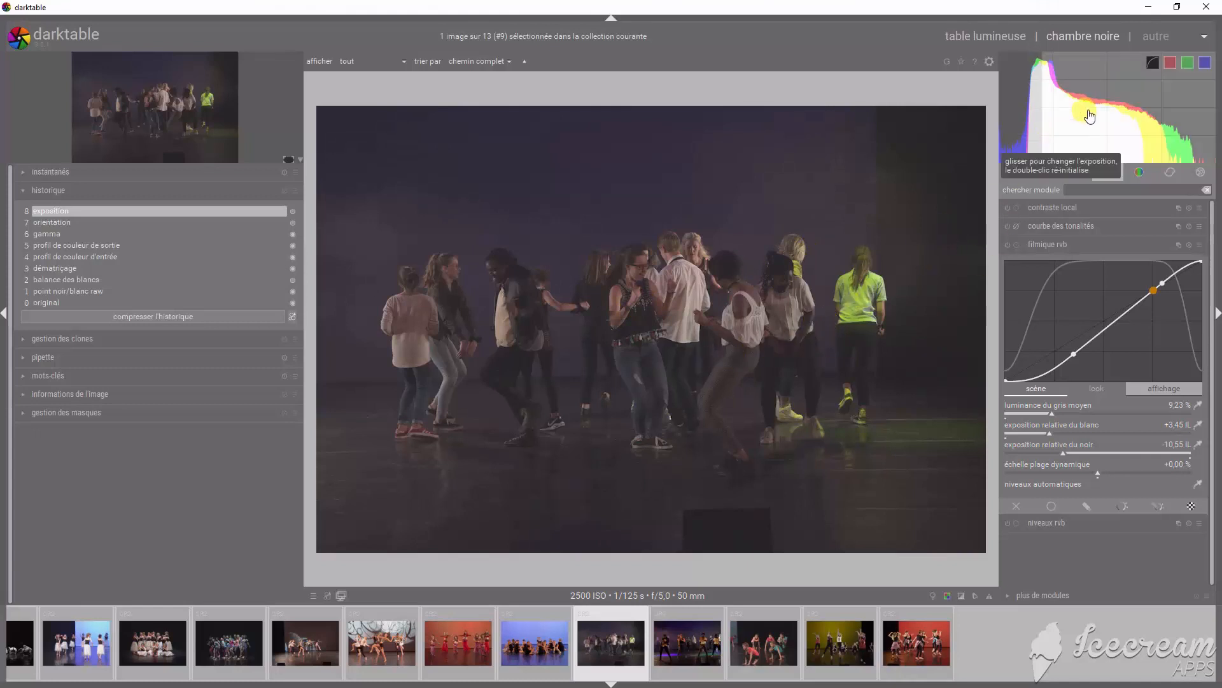
Switch the histogram to its linear display and apply the EOS 70D 9 IL preset to filmique rvb.
click(1153, 67)
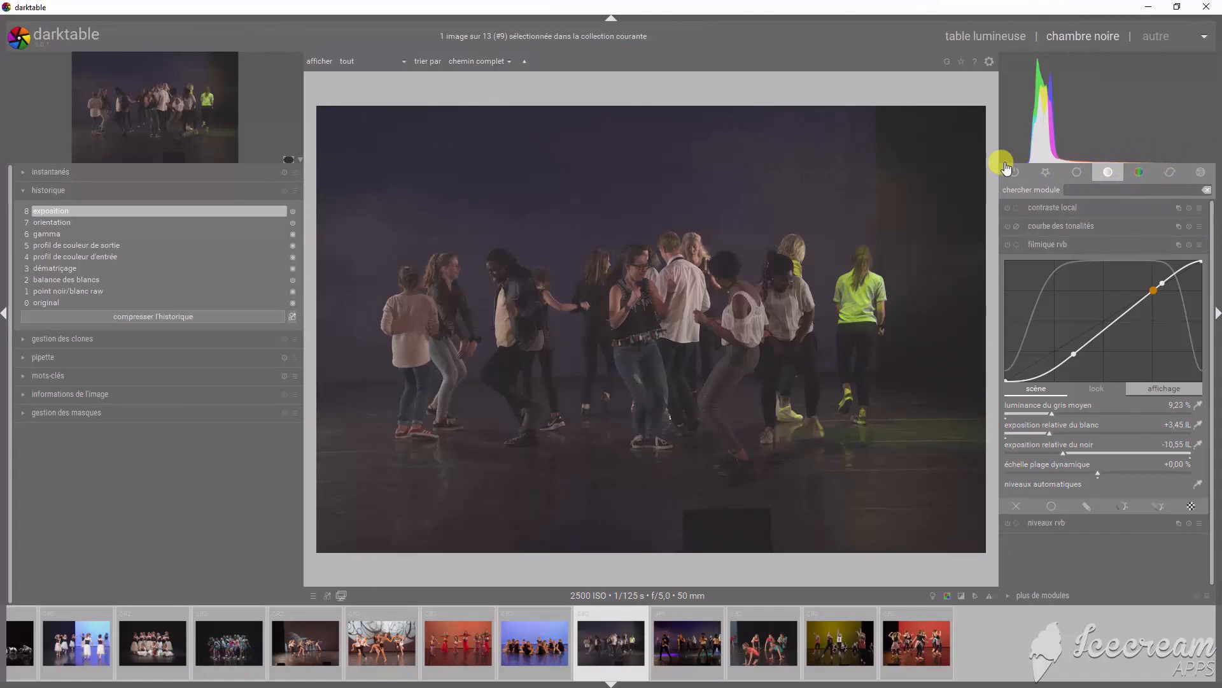
right_click(1054, 248)
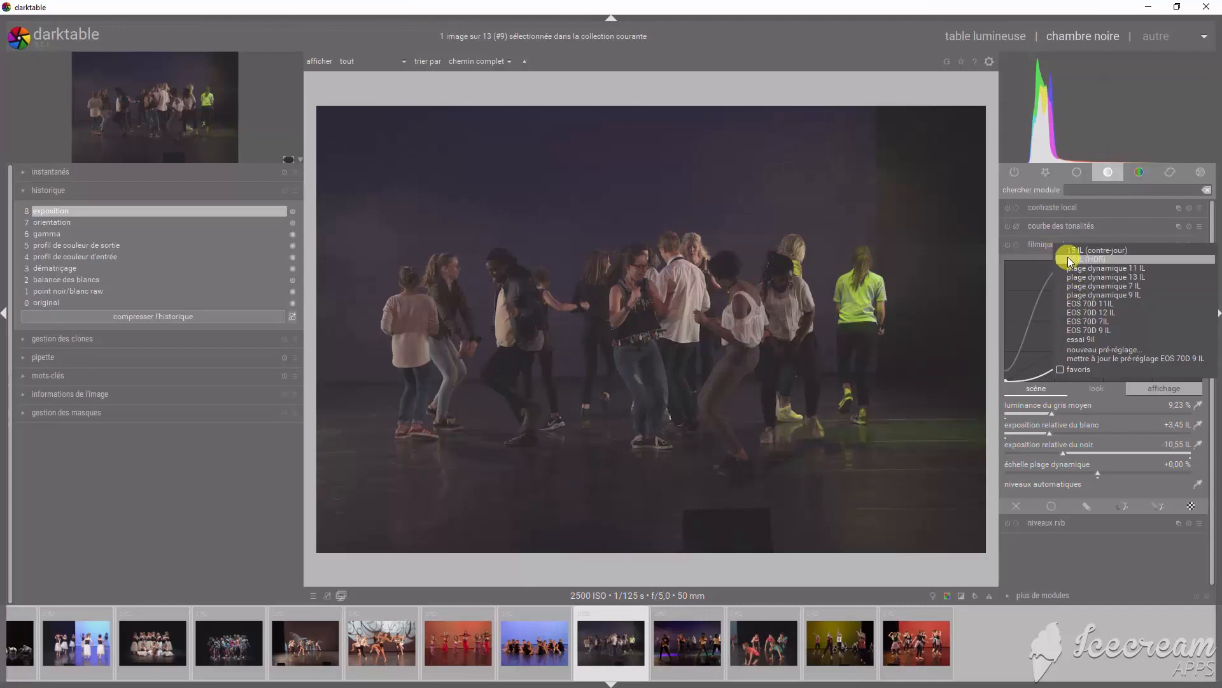
click(1082, 327)
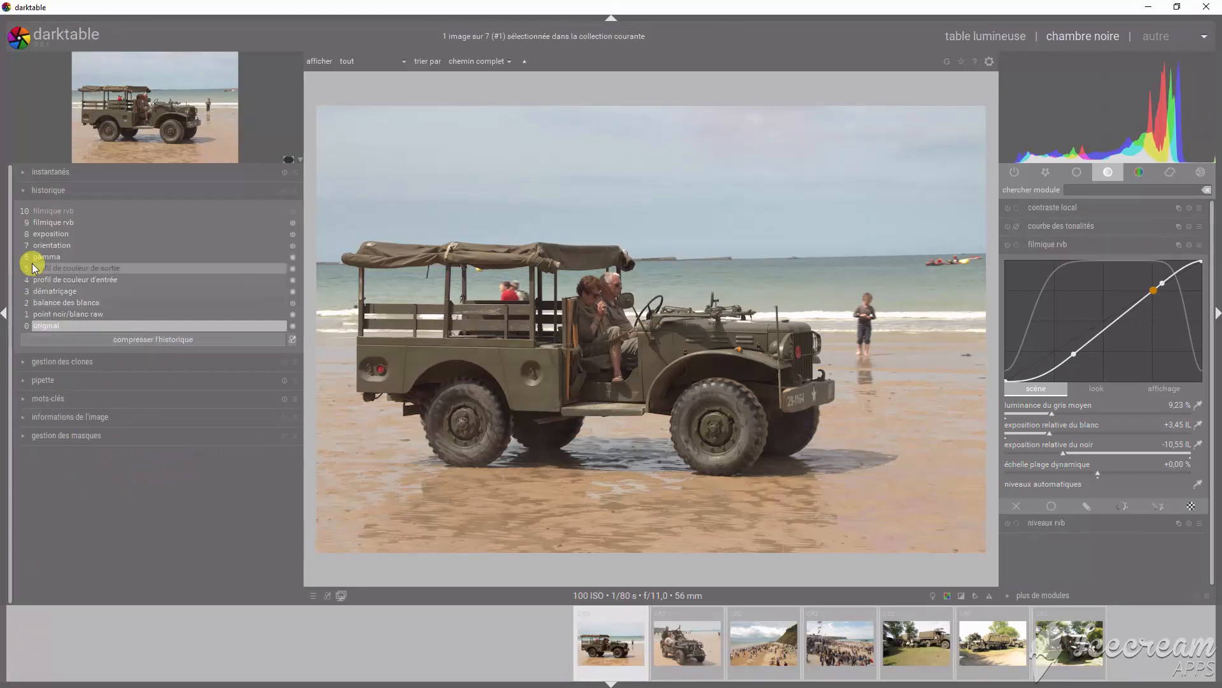
Compress the beach vehicle photo's history at the orientation state and view its original state.
click(59, 244)
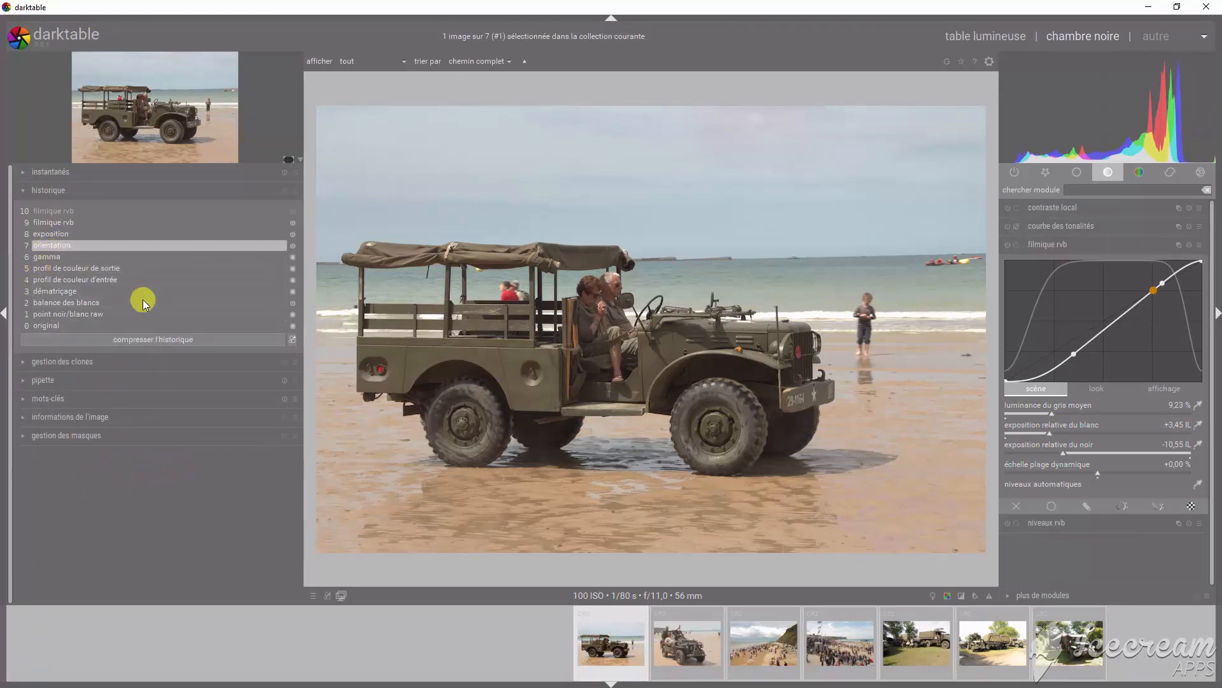
click(140, 341)
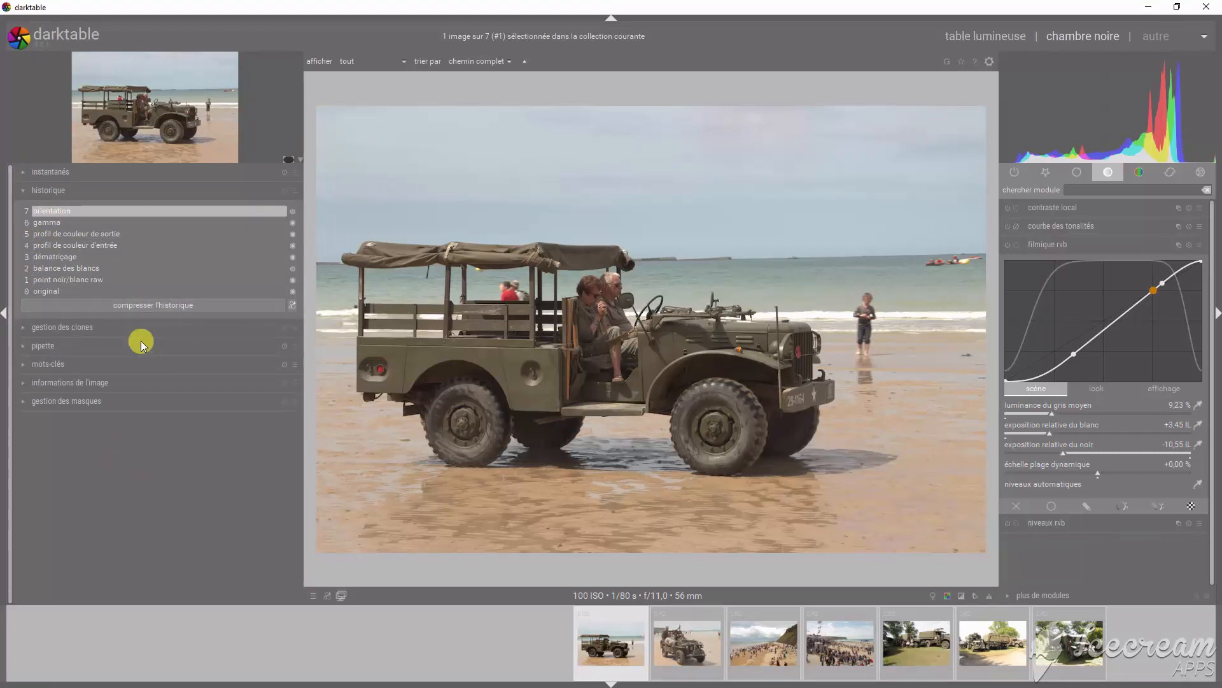
click(52, 293)
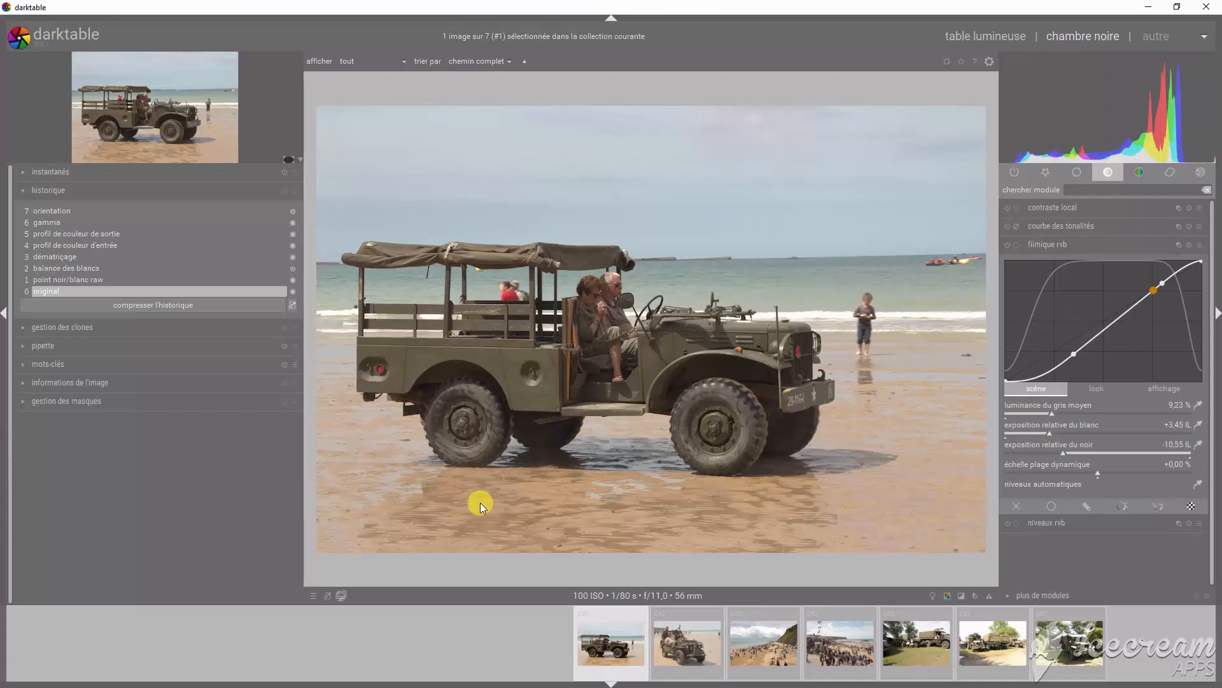
Enable filmique rvb on the beach vehicle photo and try the EOS 70D 11IL preset.
click(1008, 245)
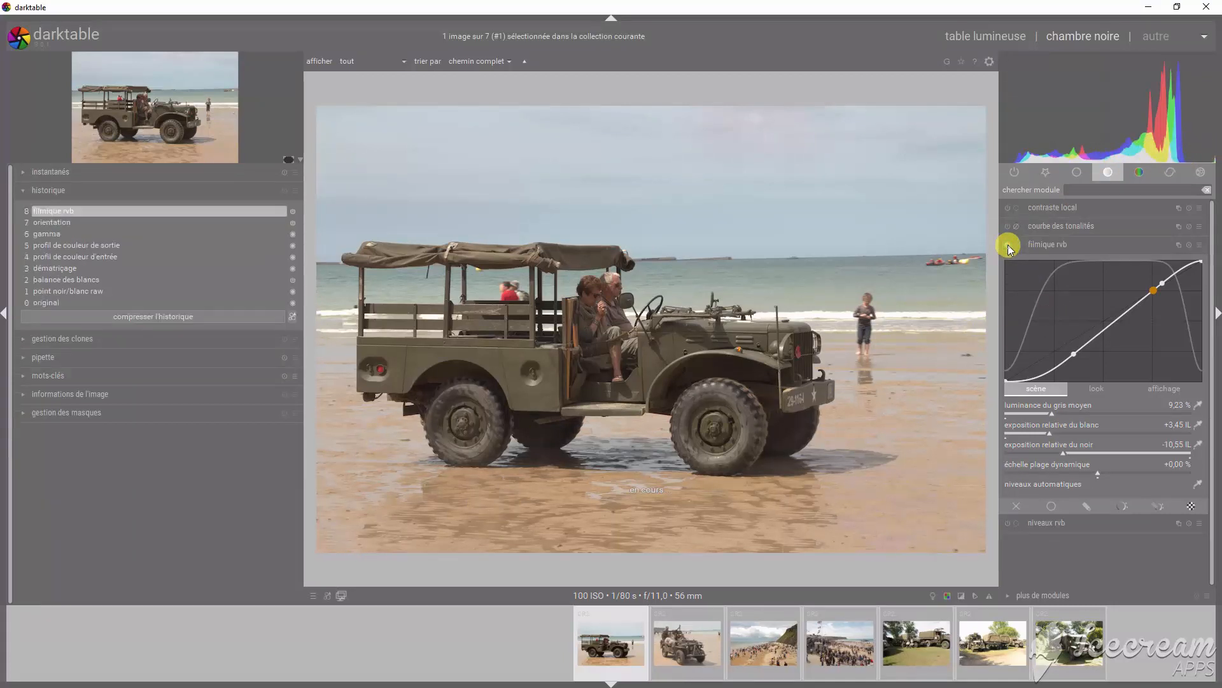
right_click(1045, 246)
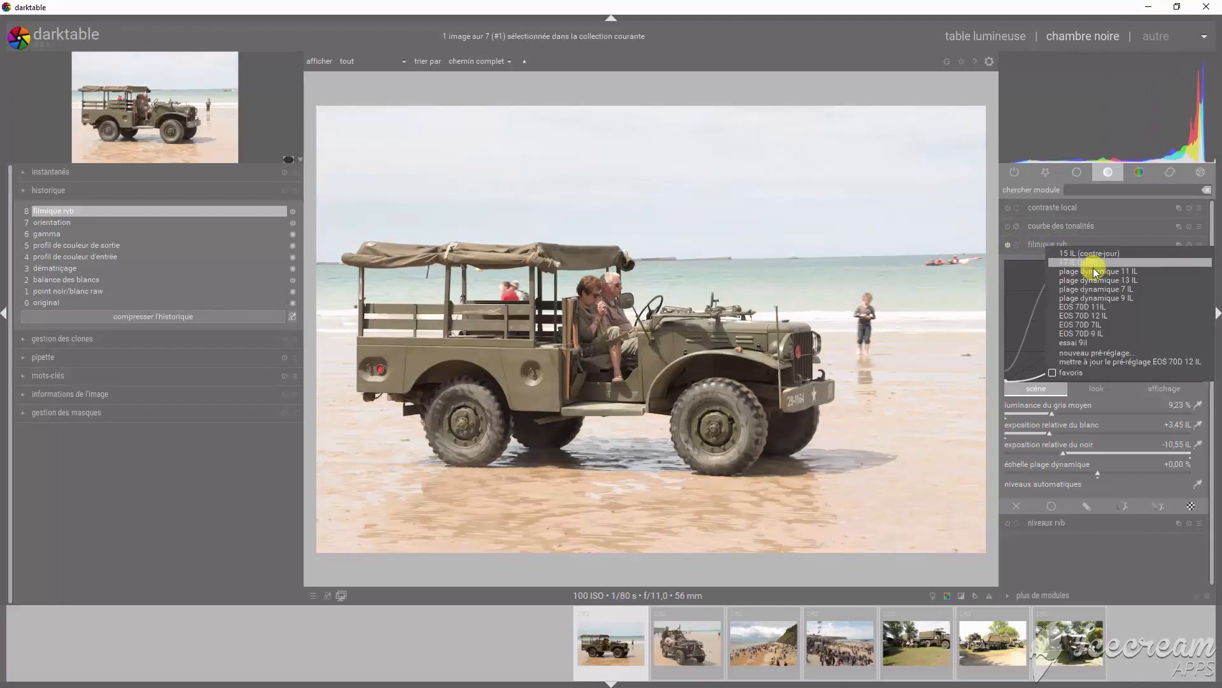
click(1089, 307)
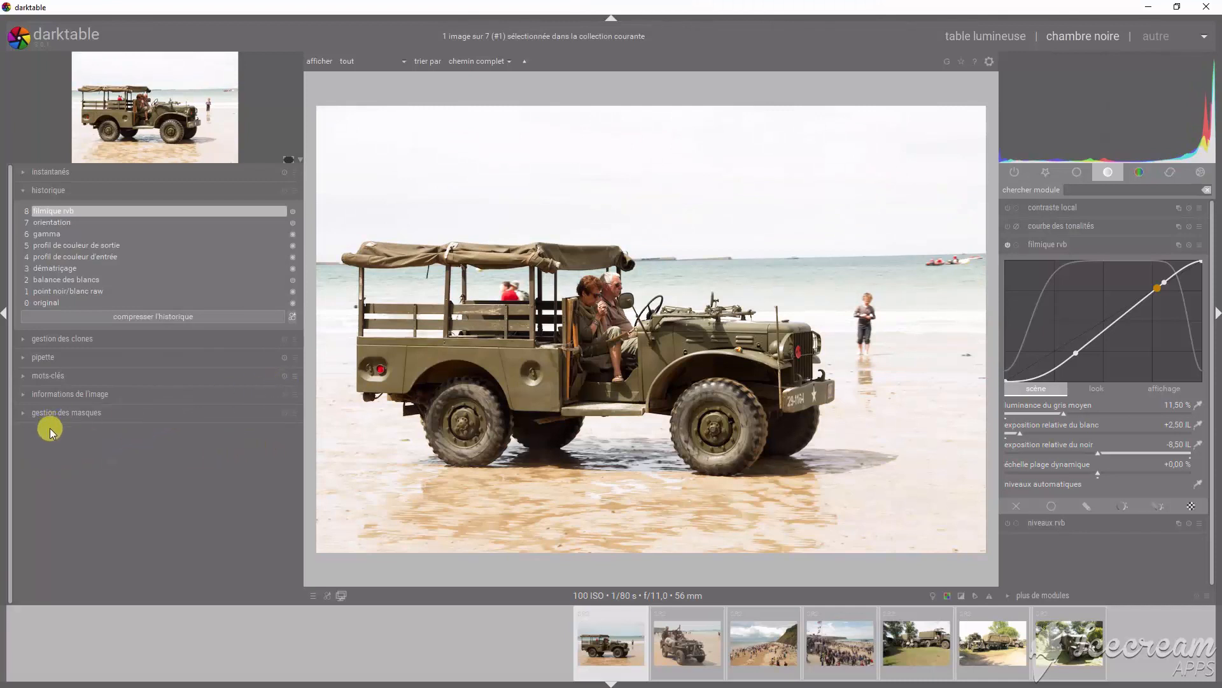
Apply the EOS 70D 12 IL preset to filmique rvb on the beach vehicle photo.
click(1196, 246)
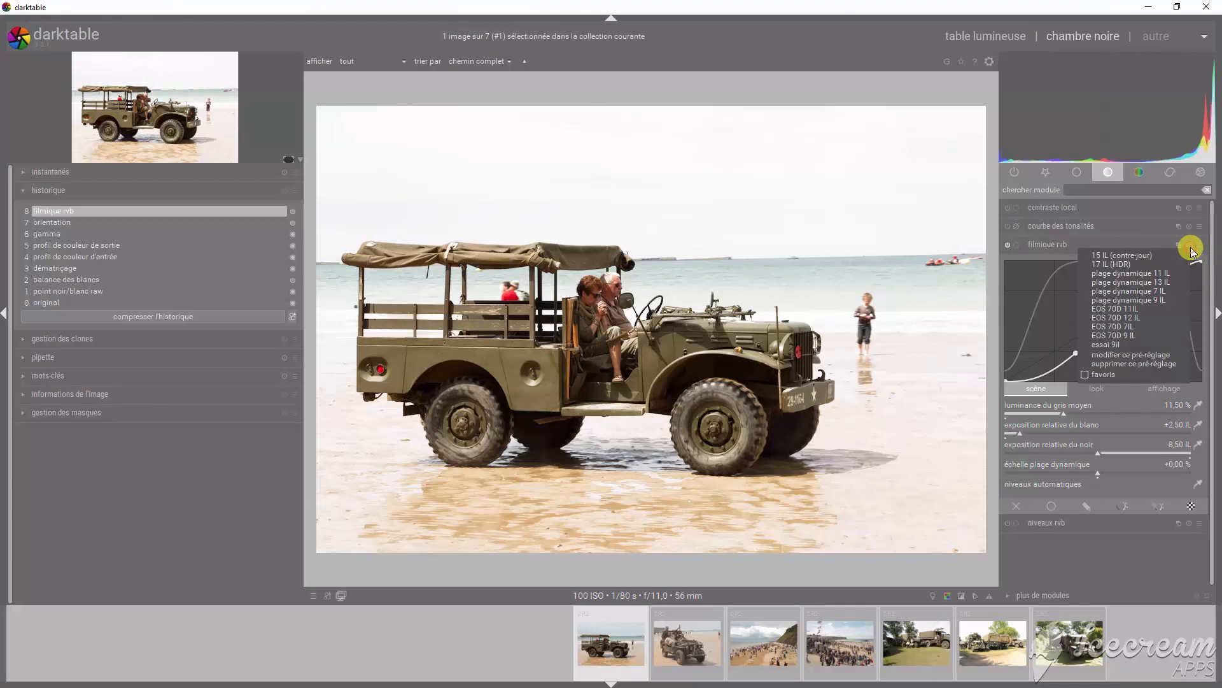
click(1132, 316)
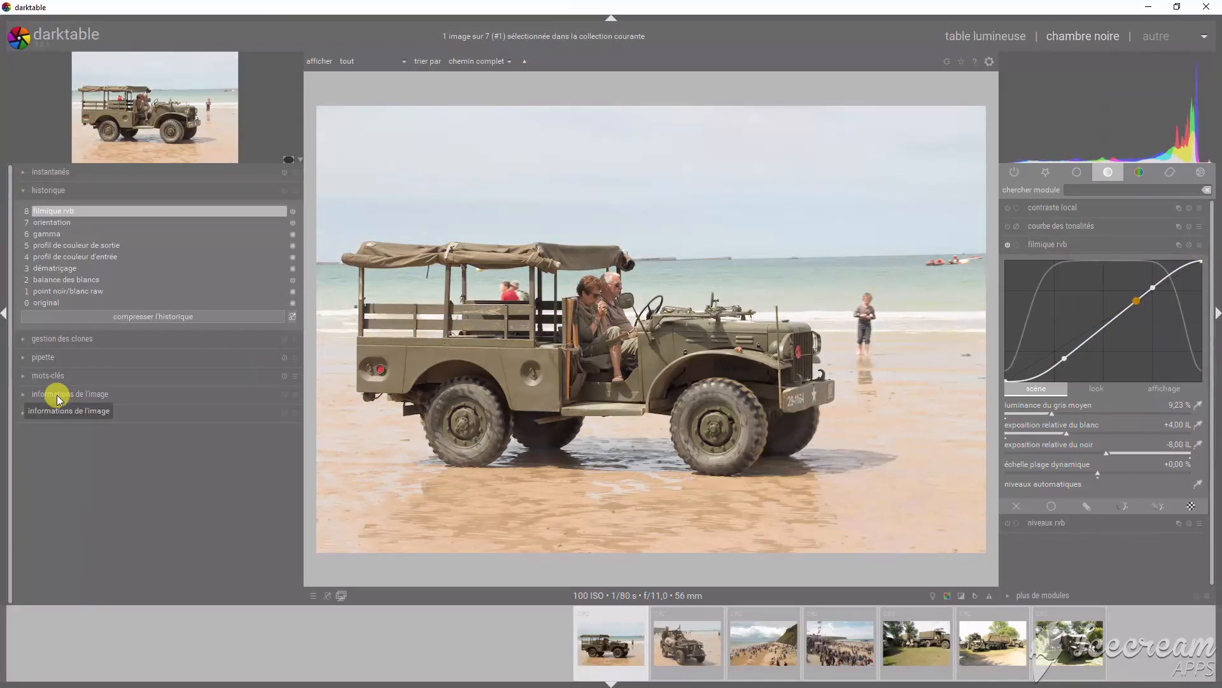
mouse_move(1204, 133)
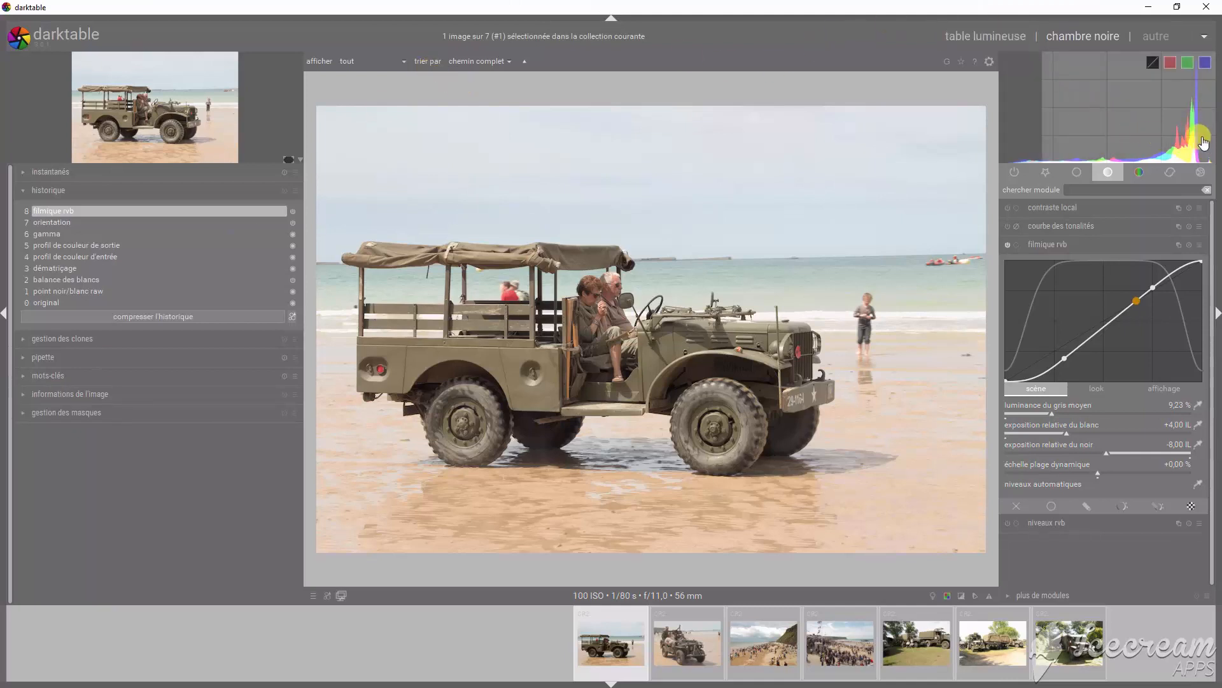
Reset filmique rvb on the beach vehicle photo and try the EOS 70D 11IL preset.
click(1189, 245)
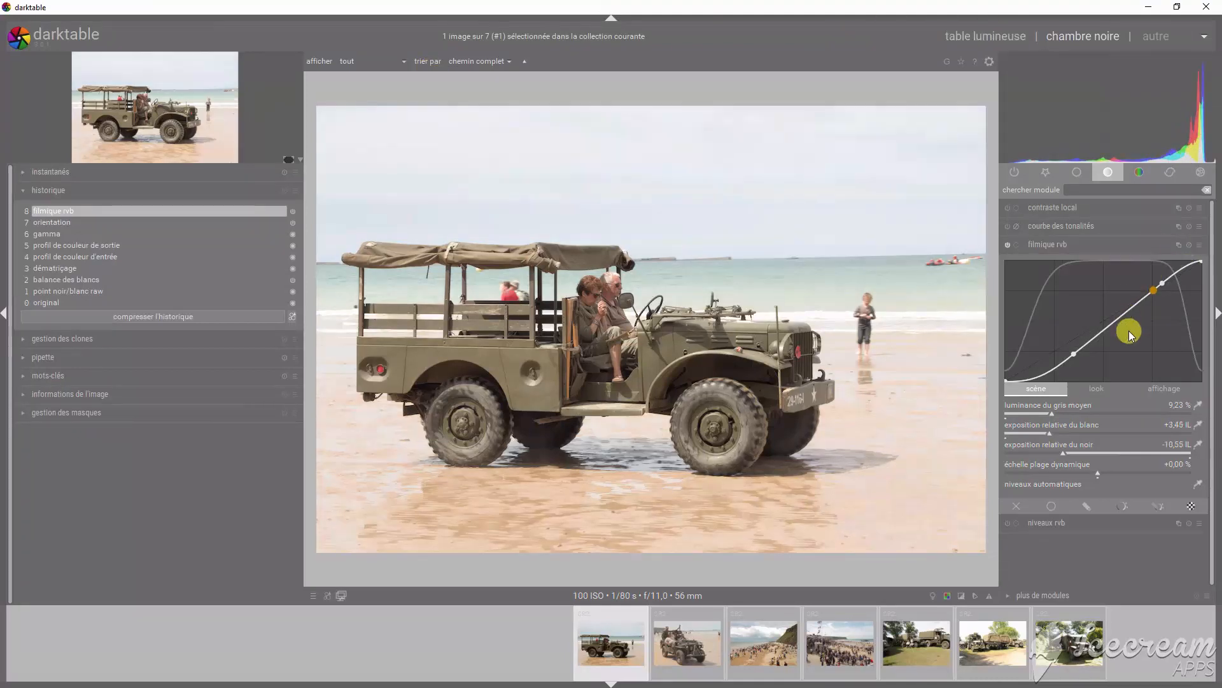
right_click(1104, 241)
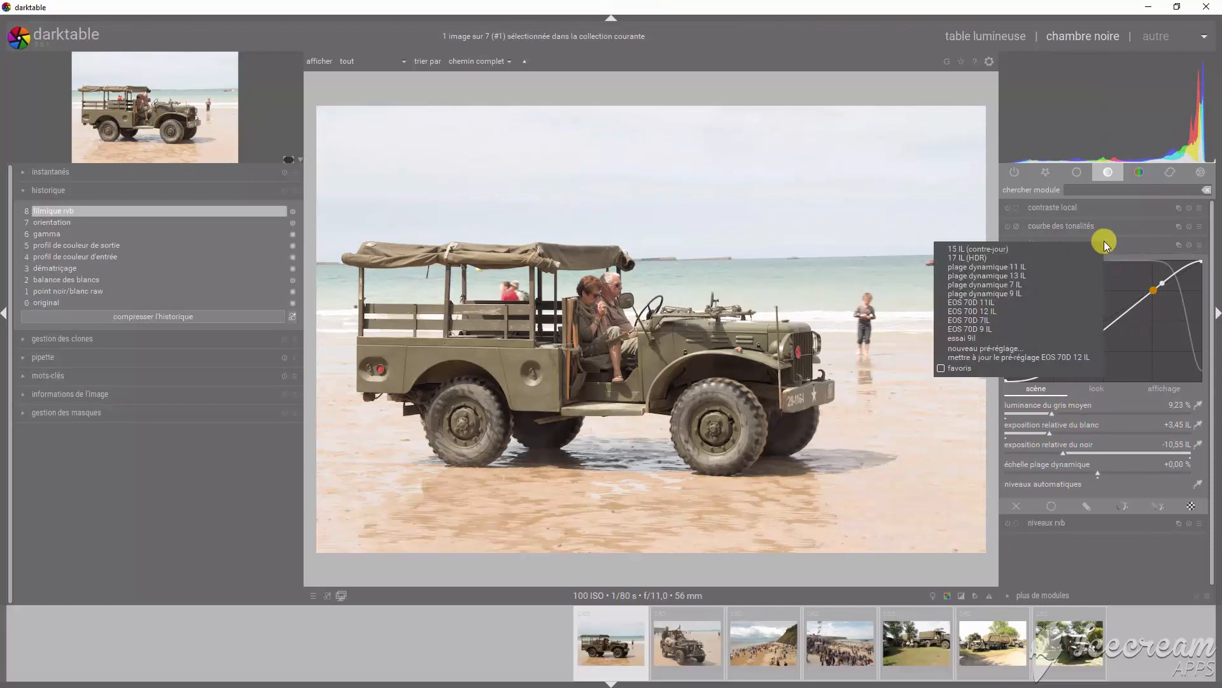
click(988, 307)
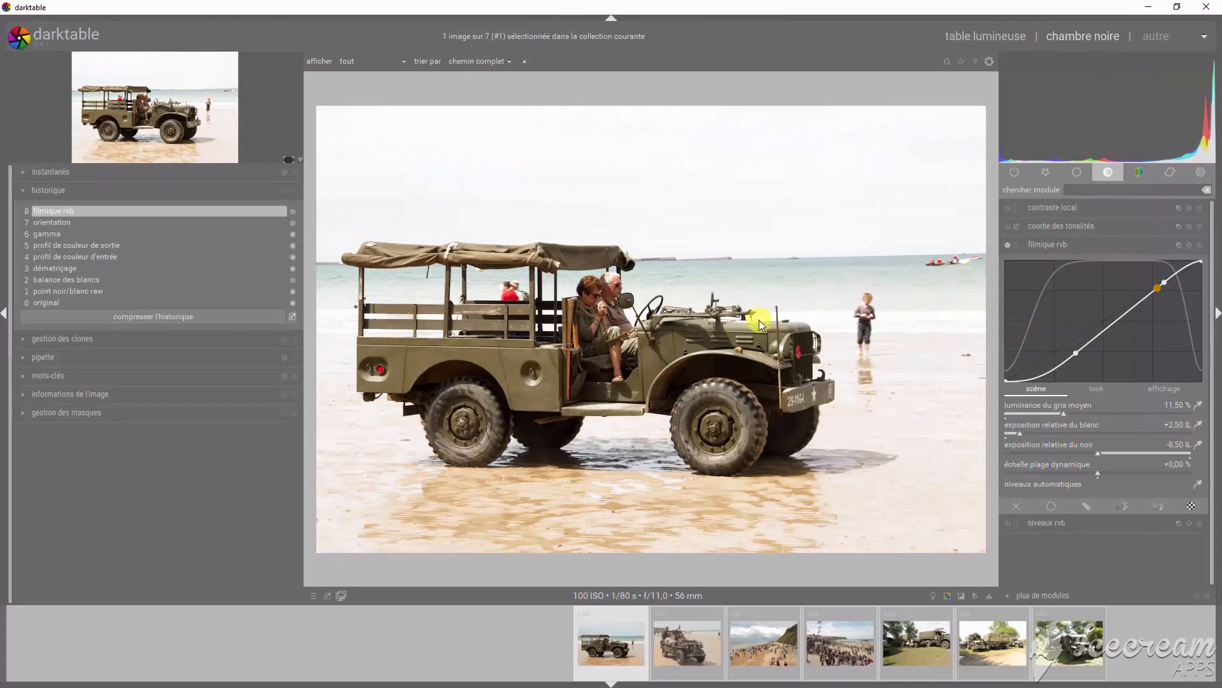
Turn on the over- and under-exposure indicator and return the beach vehicle photo to its original history state without filmique rvb.
click(960, 596)
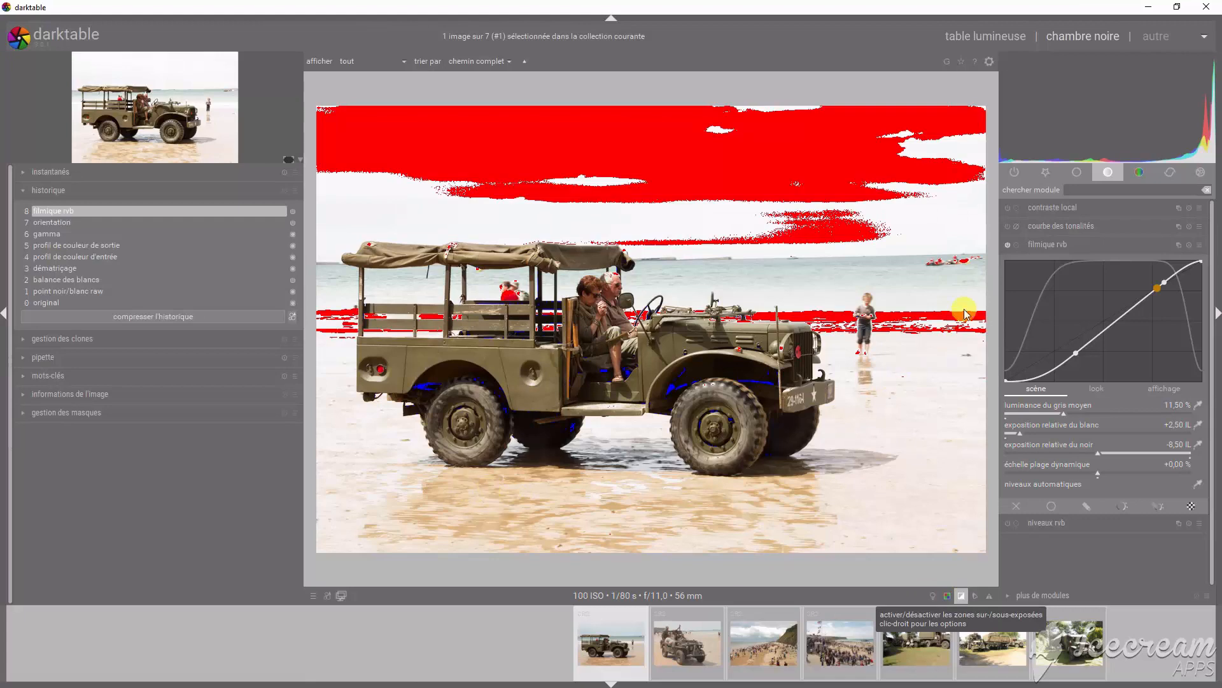
click(1008, 244)
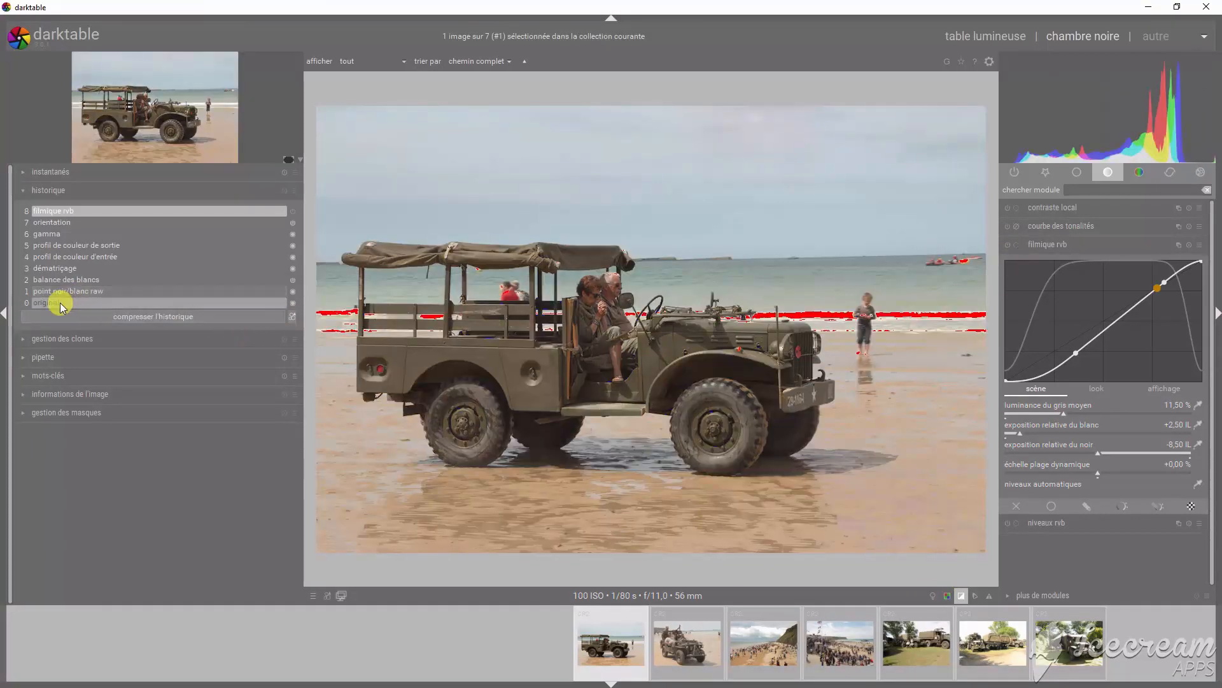
click(57, 303)
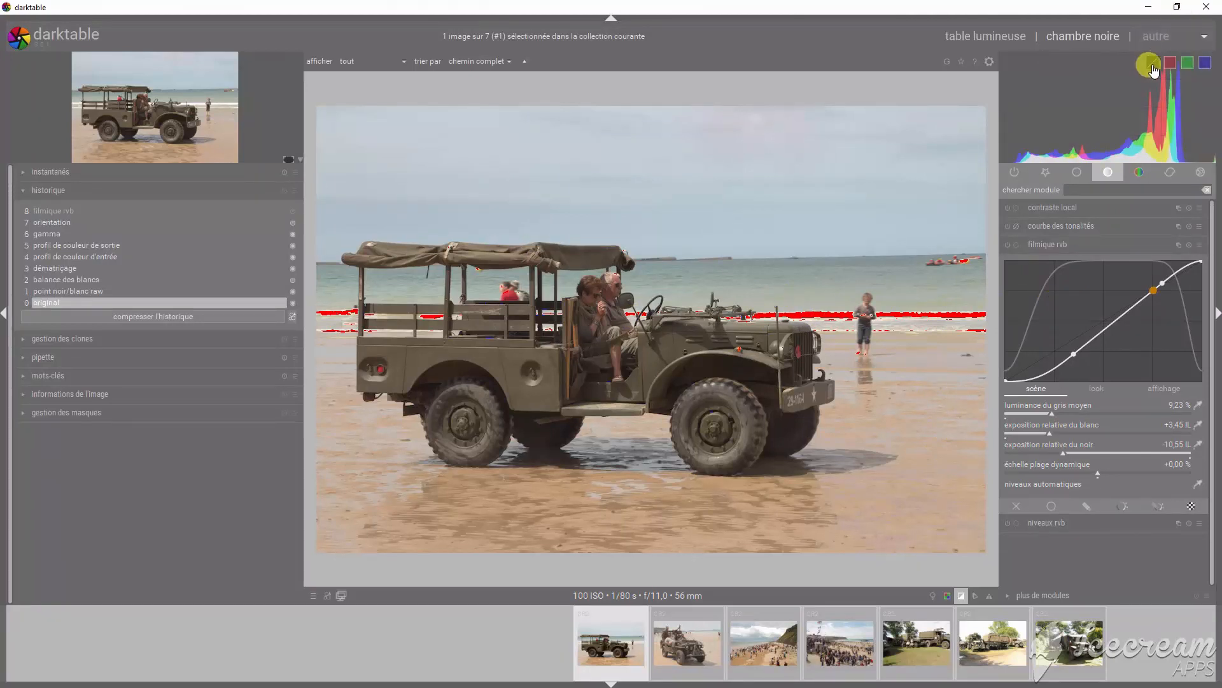
Switch the histogram to its logarithmic display, and lower the exposure and lift the blacks of the beach vehicle photo from it.
click(1151, 65)
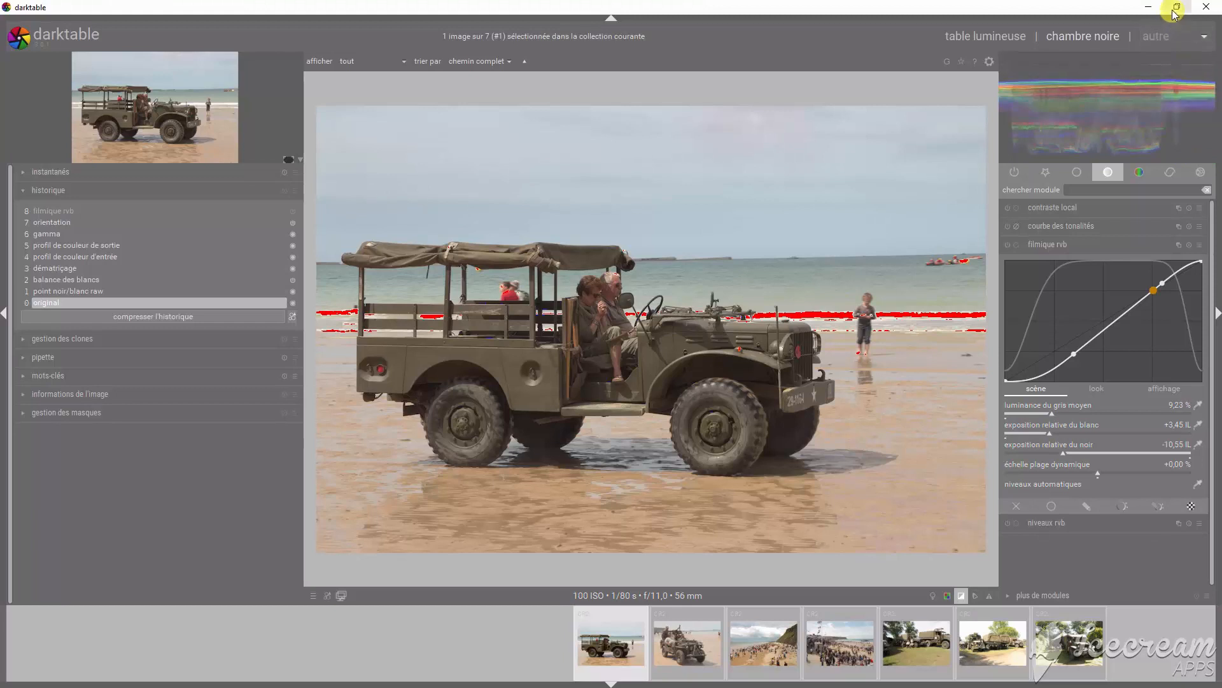
click(1156, 63)
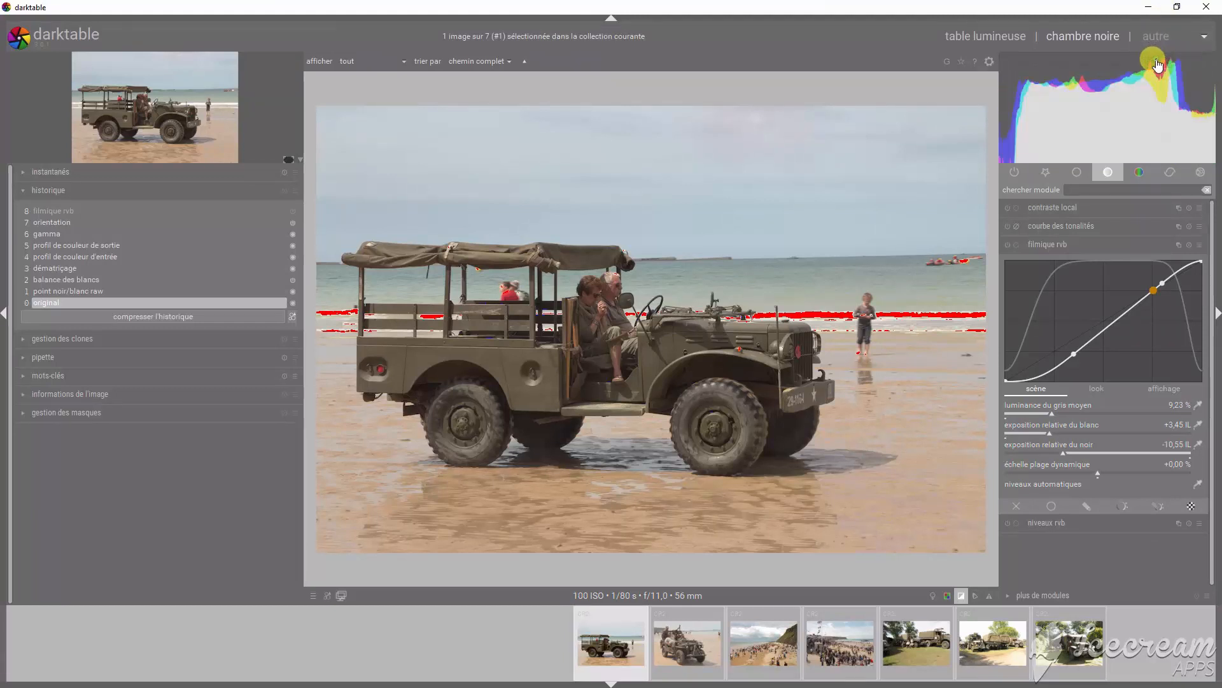
double_click(1191, 125)
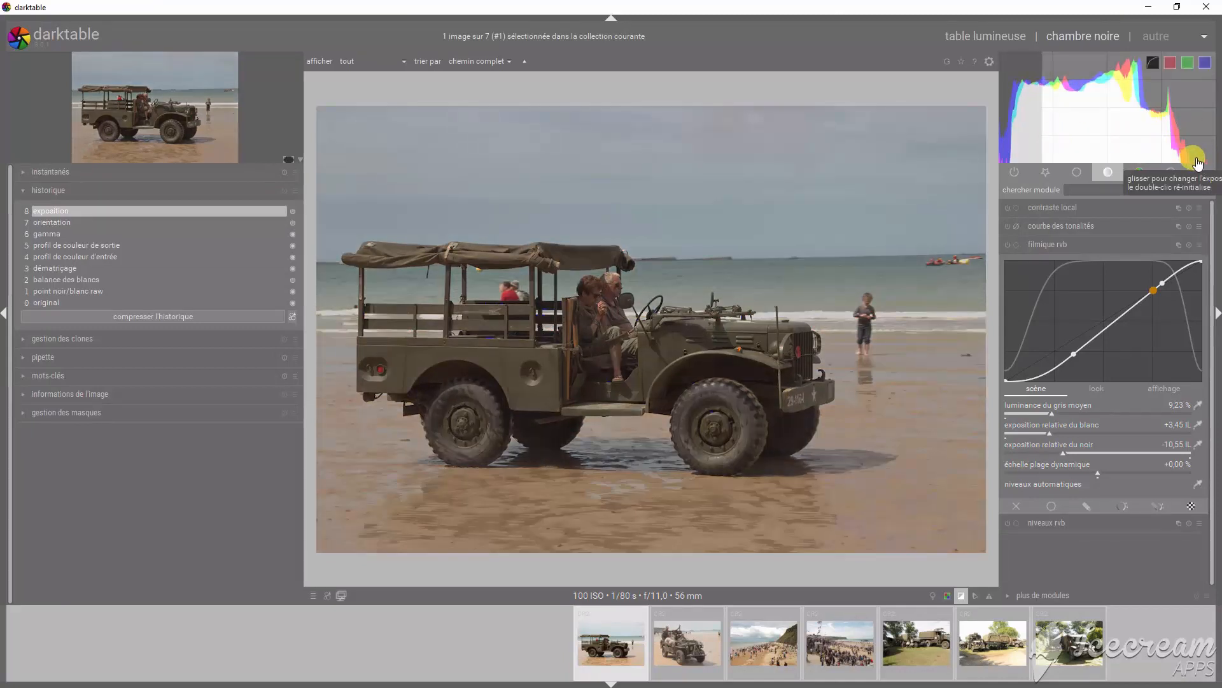
drag(1012, 135, 1013, 136)
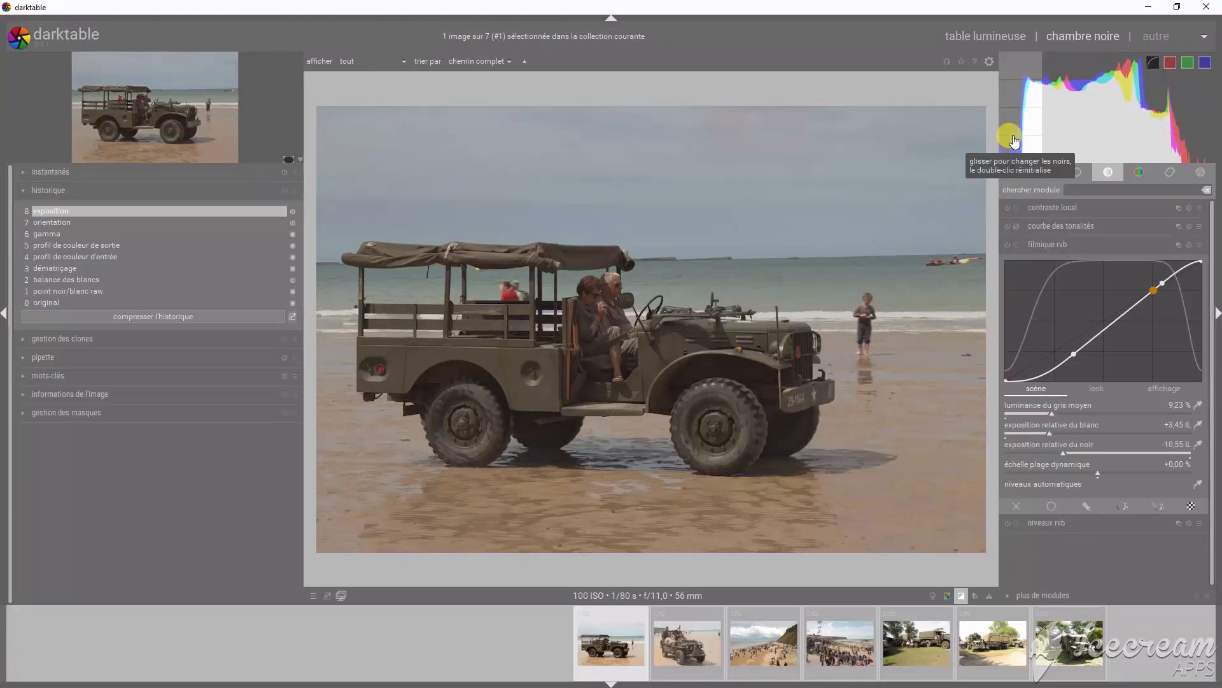
Turn off the over- and under-exposure indicator and apply the EOS 70D 11IL preset to filmique rvb.
click(954, 599)
click(1066, 246)
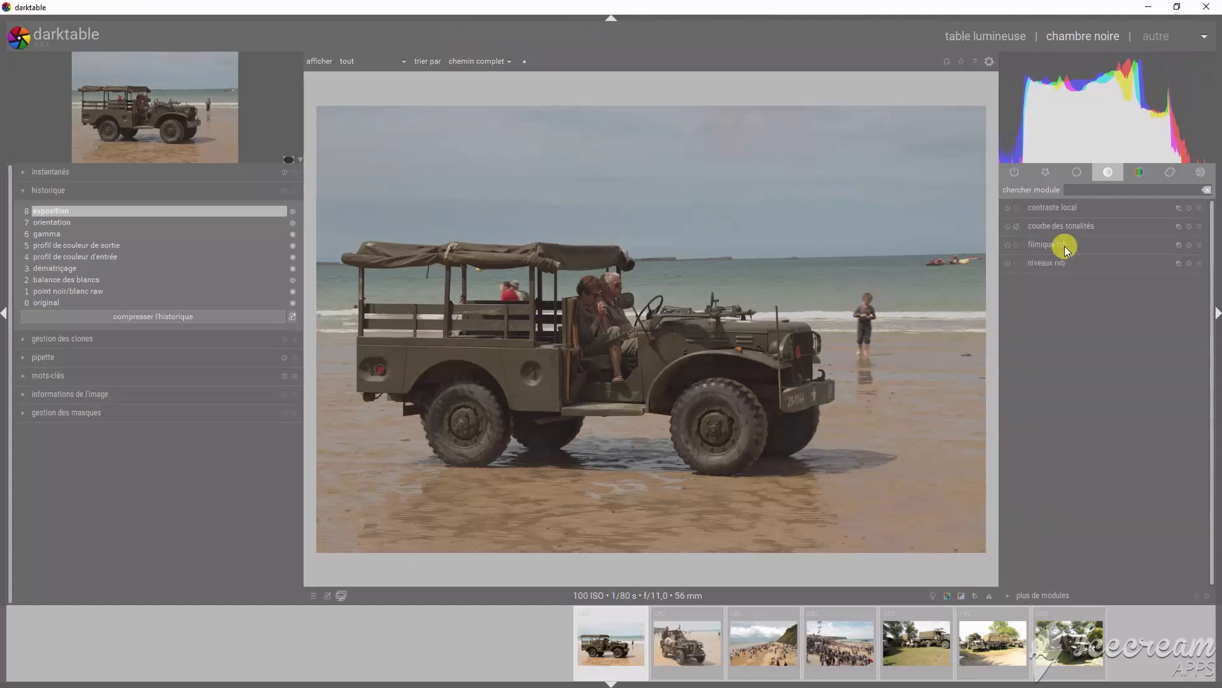
right_click(1066, 248)
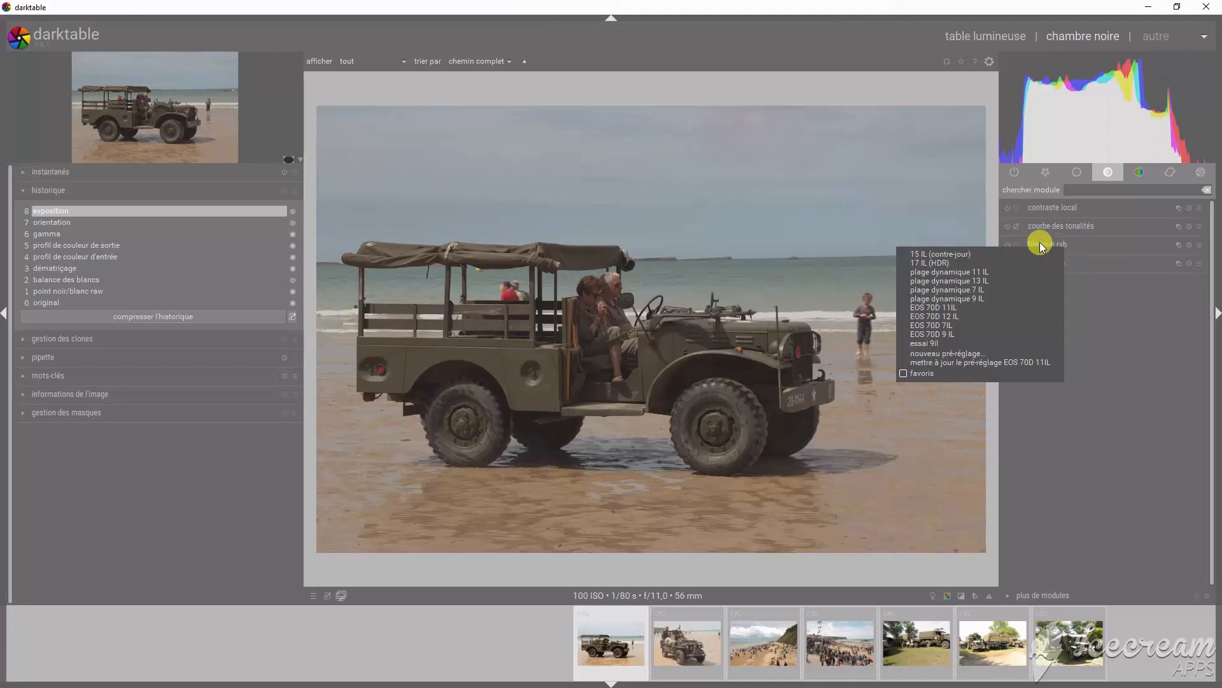
click(946, 307)
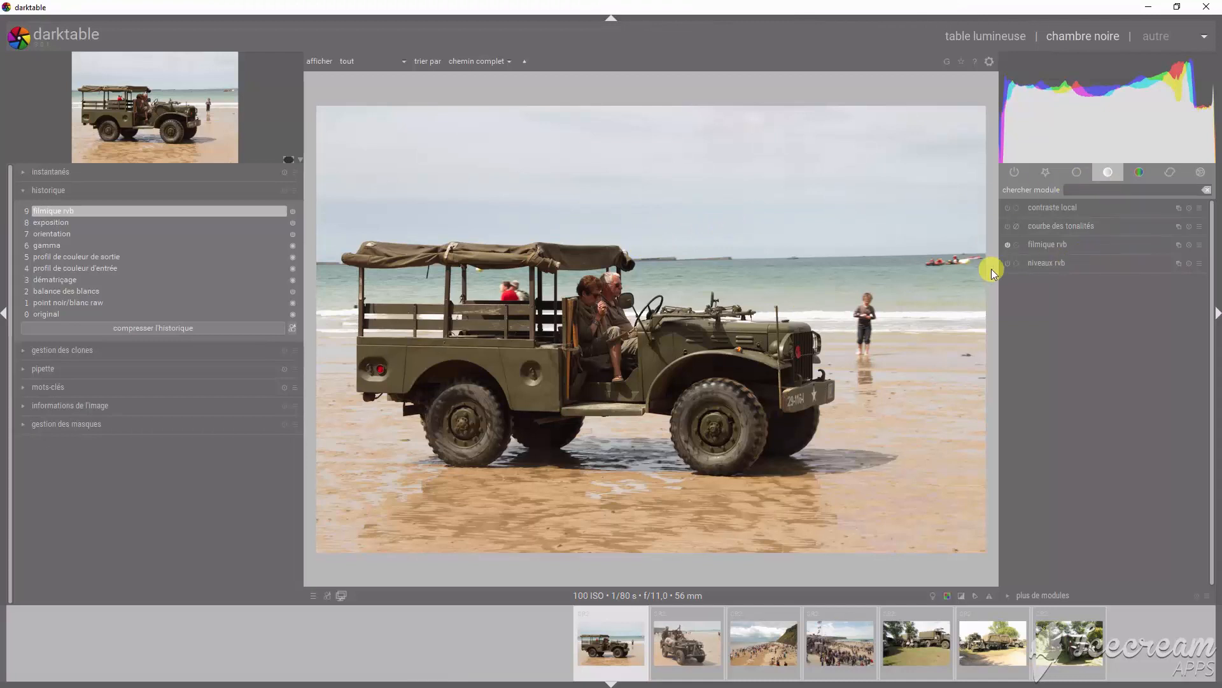
Set filmique rvb's middle-grey luminance to about 14.68 % and raise its relative white exposure slightly on the beach vehicle photo.
click(1041, 244)
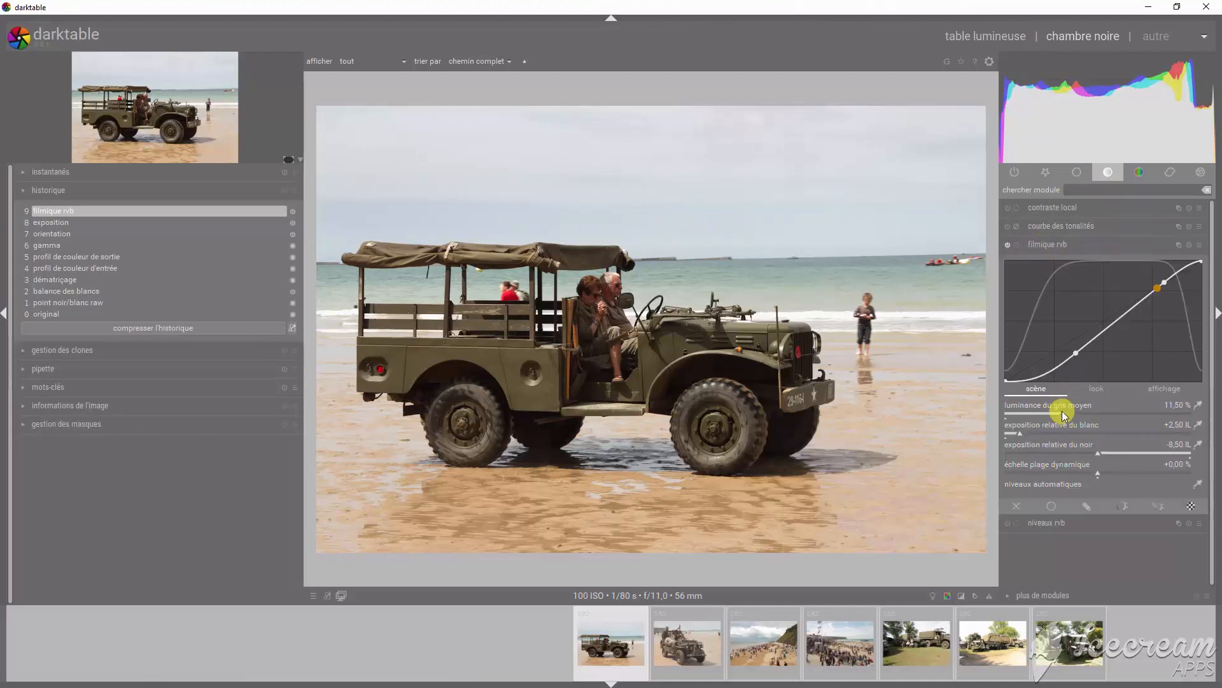
drag(1062, 412, 1080, 416)
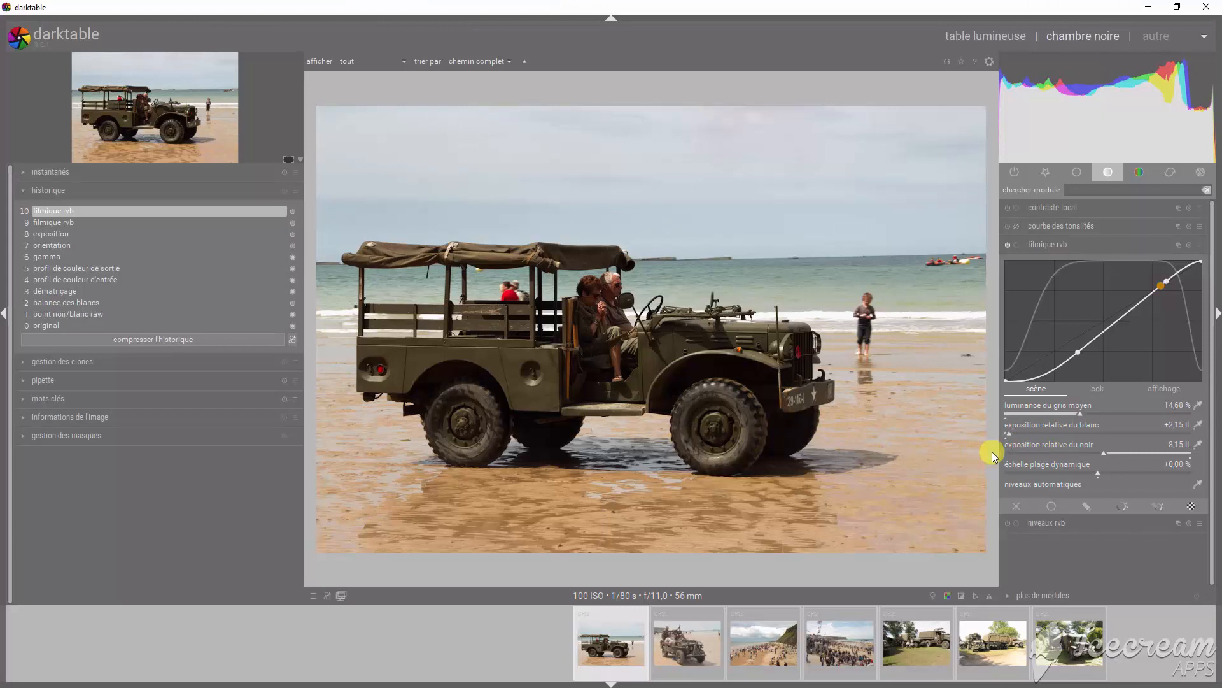
mouse_move(1008, 433)
mouse_down()
mouse_move(1025, 435)
mouse_move(1014, 433)
mouse_up()
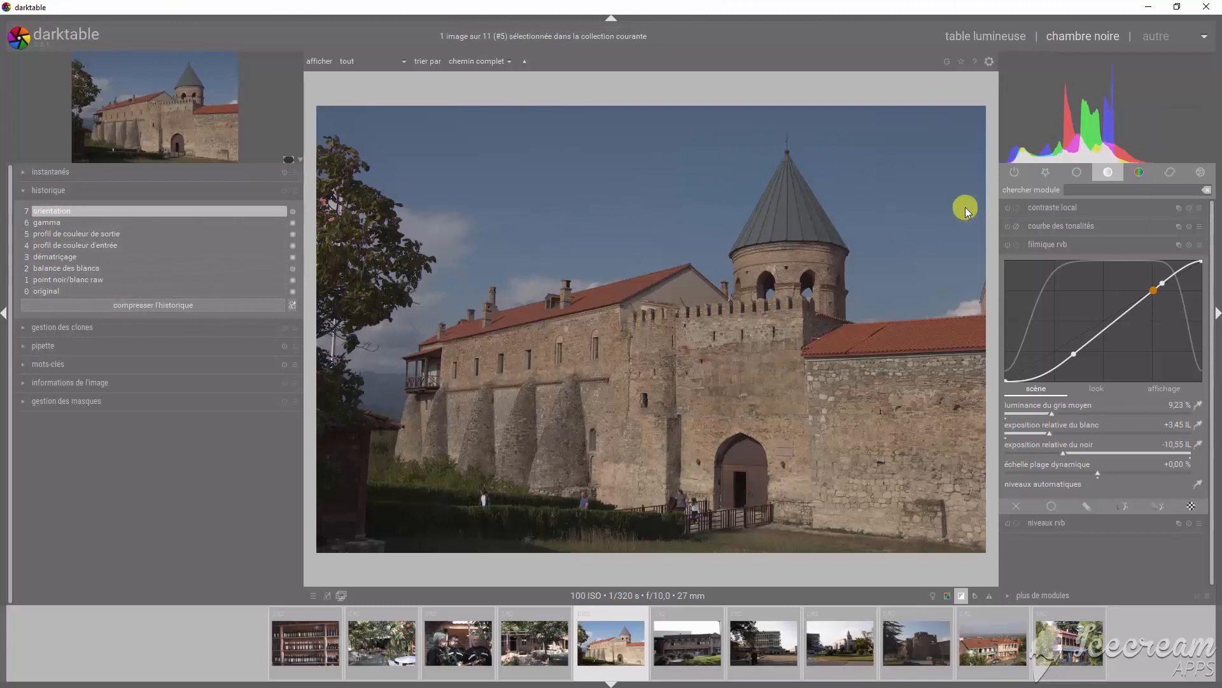
Switch the histogram of the fortified monastery photo from linear to logarithmic display.
mouse_move(1122, 118)
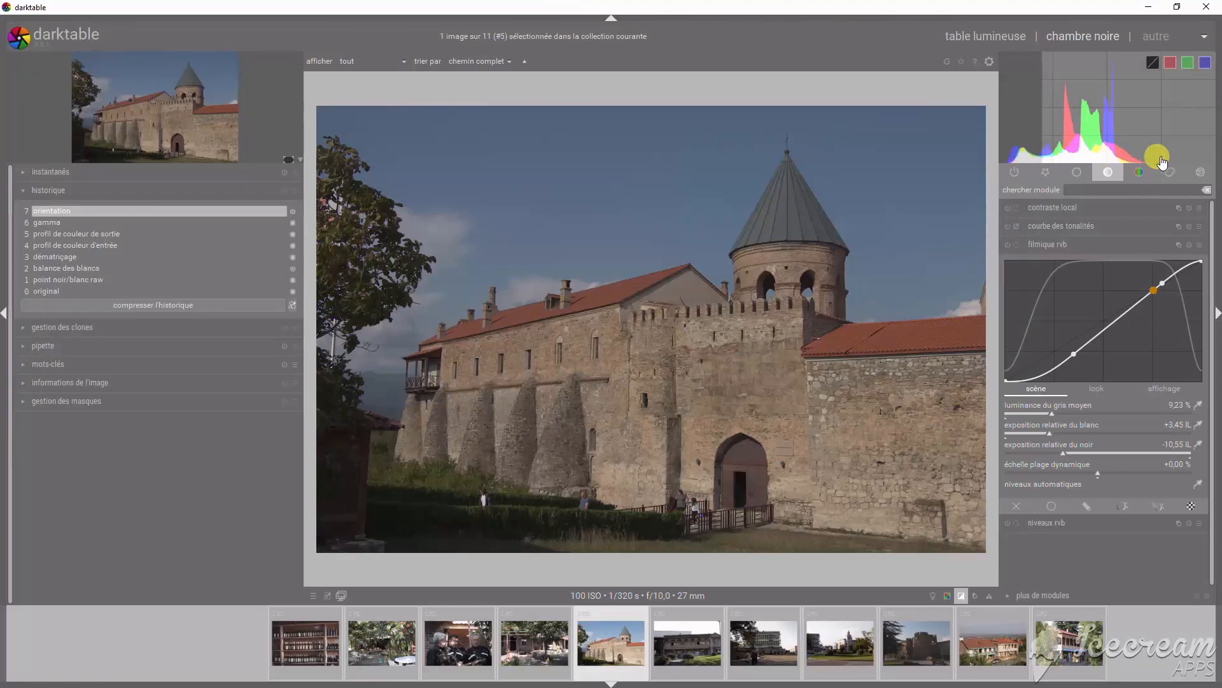
click(1153, 63)
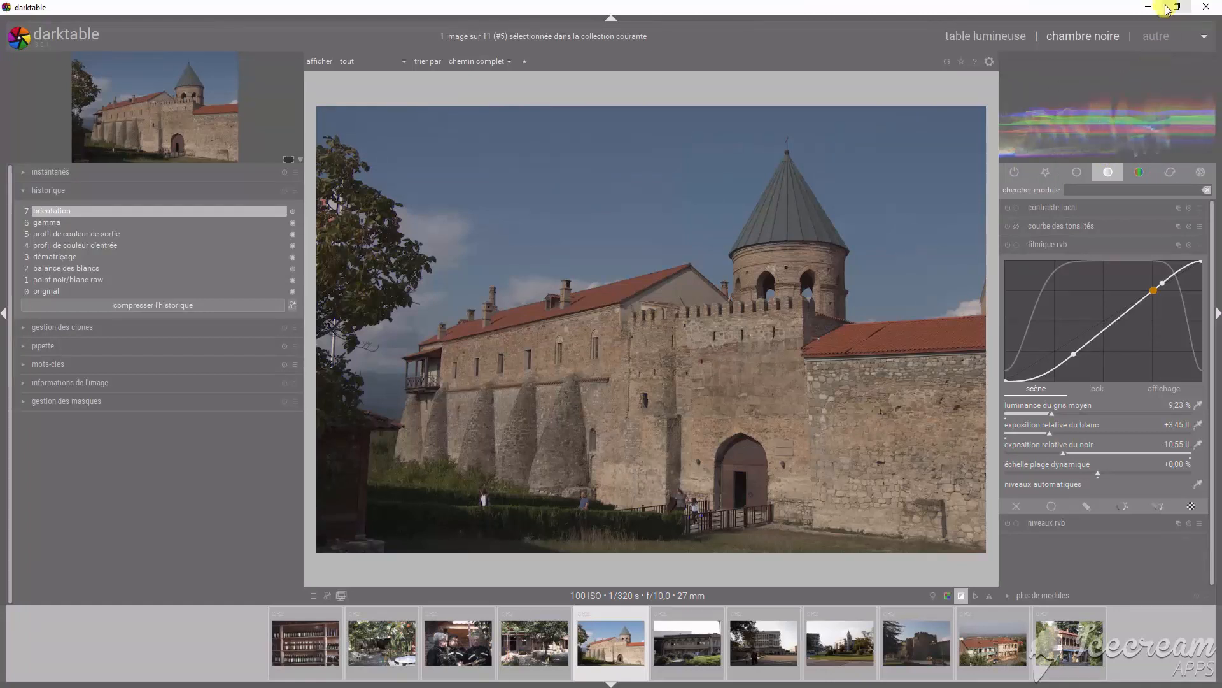
click(1150, 70)
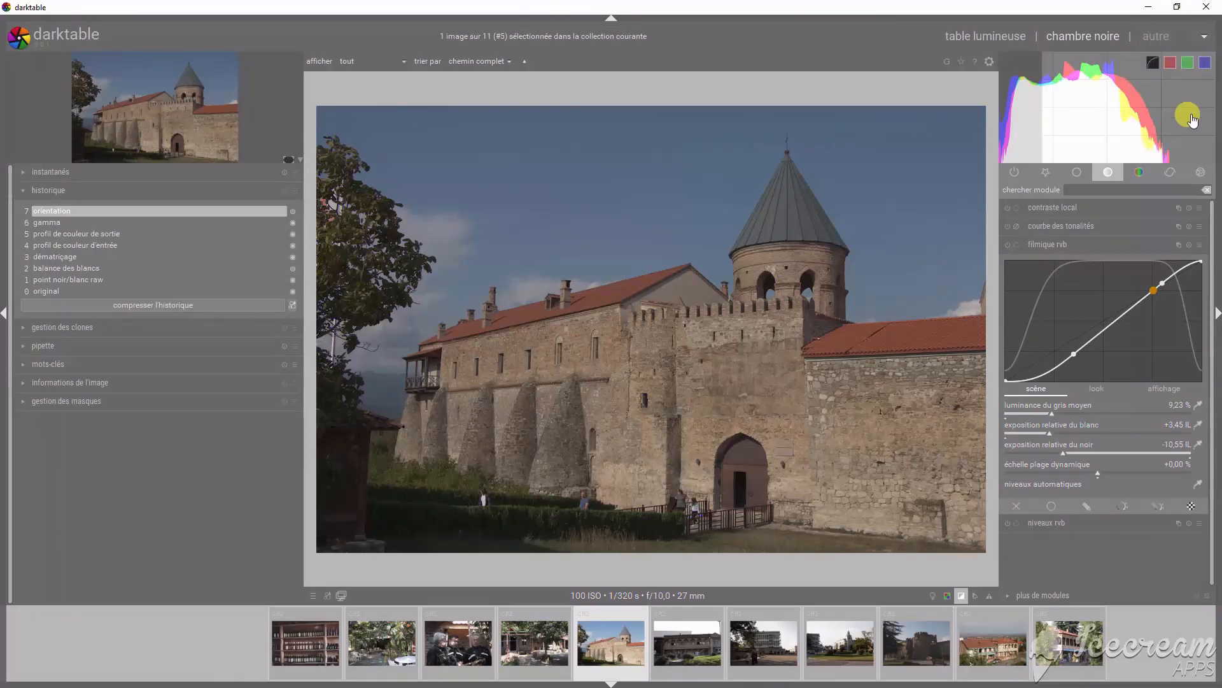
Raise the fortified monastery photo's exposure and lift its blacks directly from the histogram.
drag(1193, 120, 1193, 120)
scroll(1191, 117, up, 1)
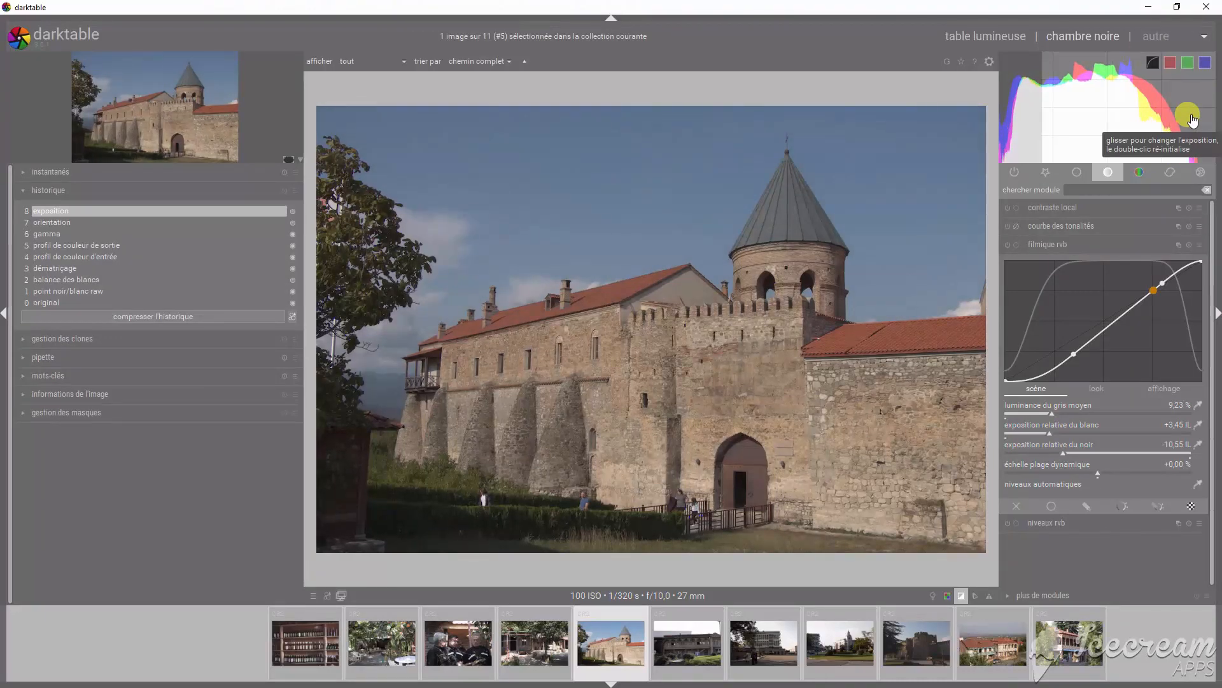
scroll(1192, 120, down, 1)
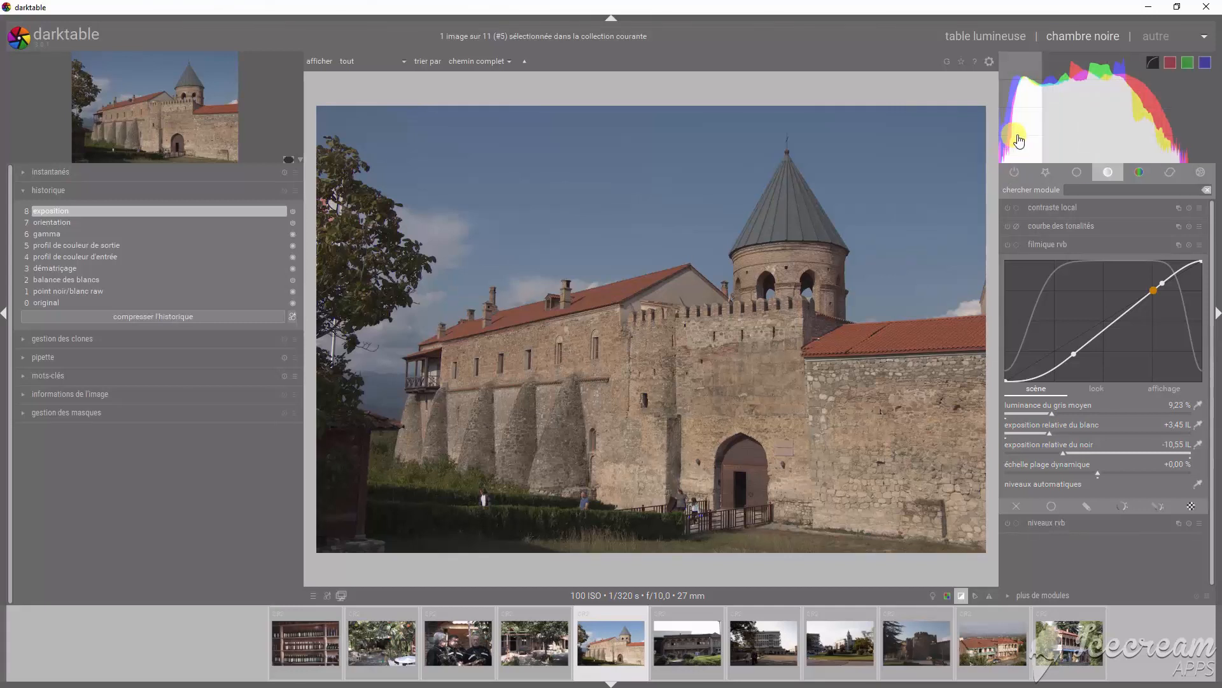
scroll(1019, 140, down, 1)
scroll(1020, 140, down, 1)
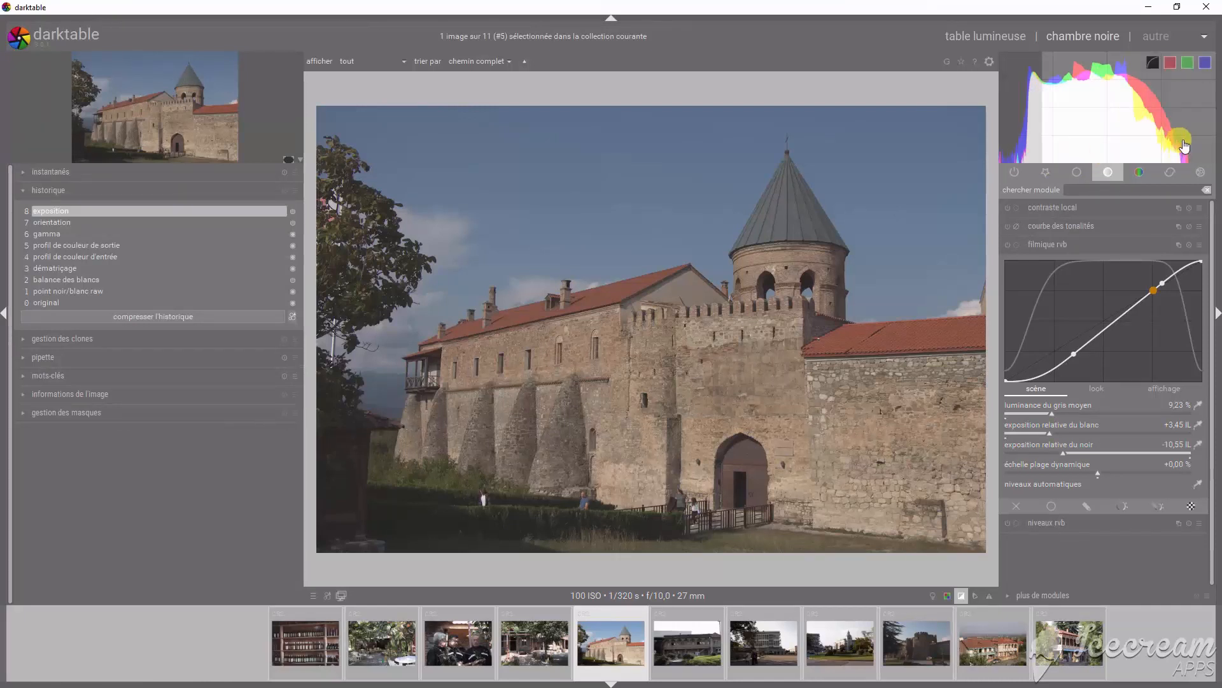
scroll(1189, 159, up, 1)
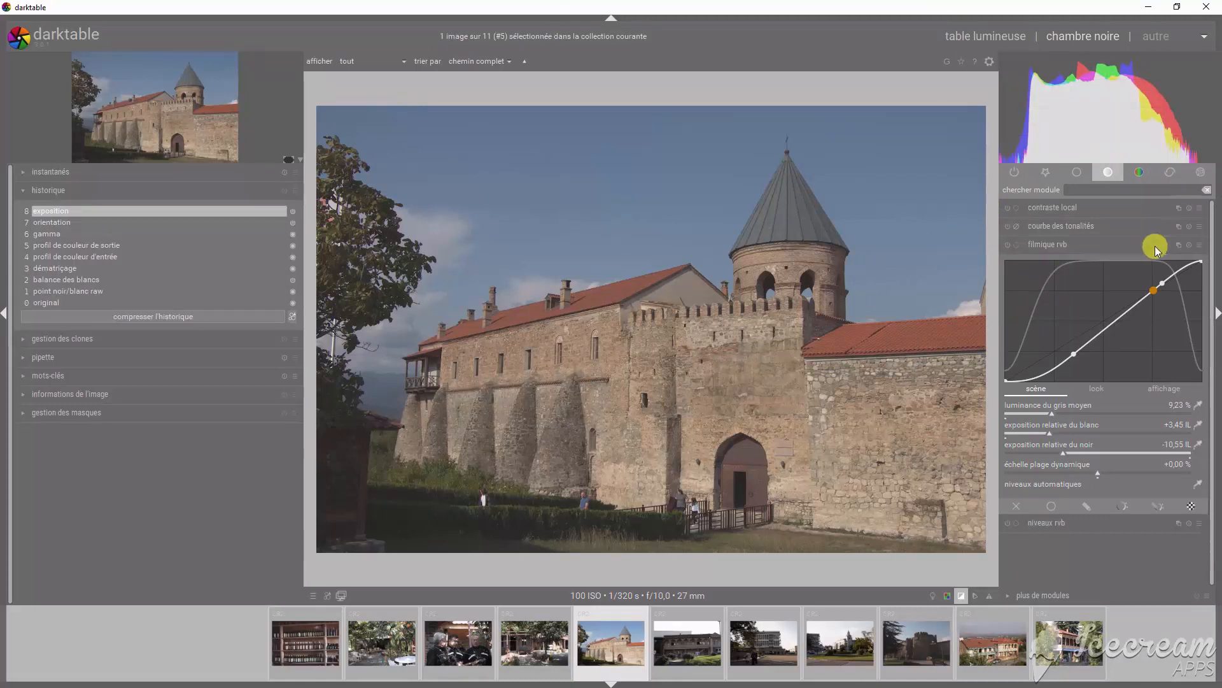
Apply the EOS 70D 11IL preset to filmique rvb, tuning middle-grey luminance to about 14.07 % and the relative white exposure slightly upward.
right_click(1058, 245)
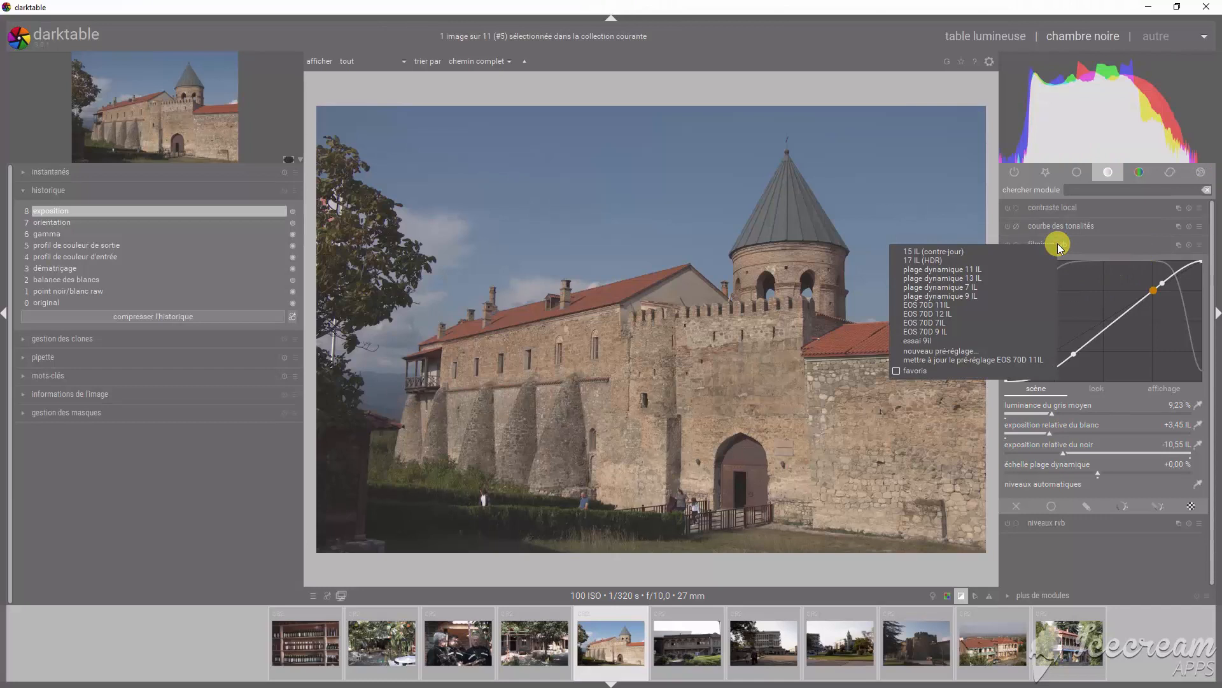
click(957, 306)
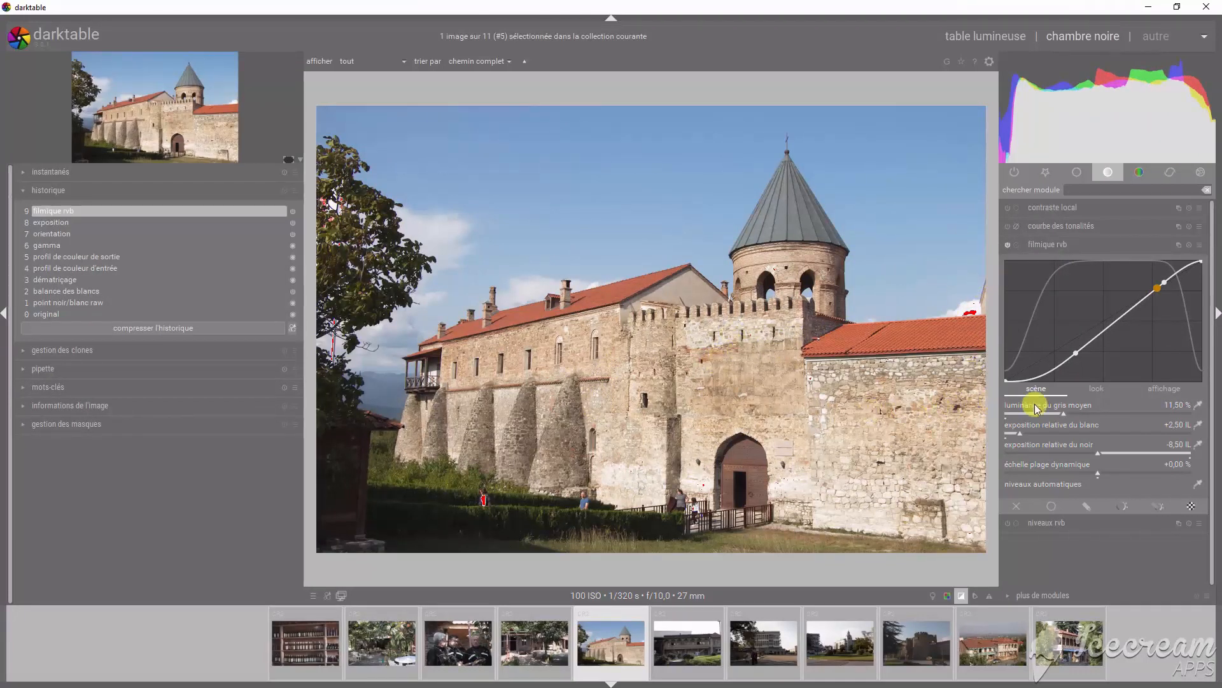
drag(1035, 408, 1080, 418)
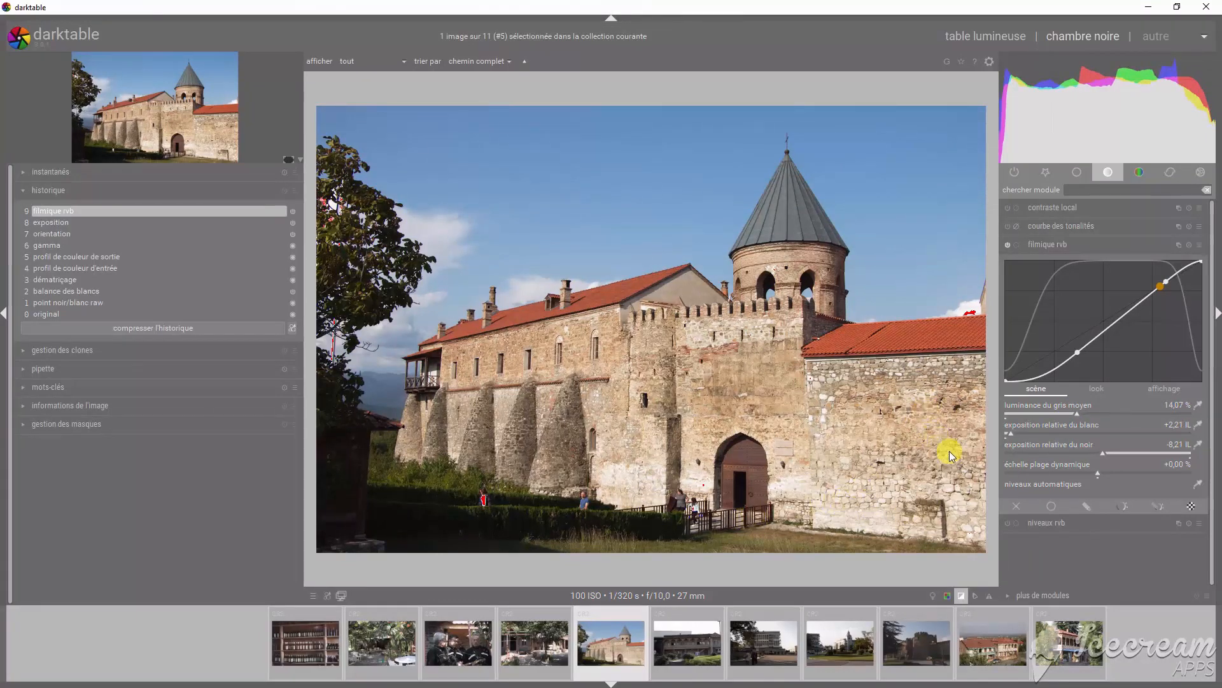
drag(1010, 434, 1020, 434)
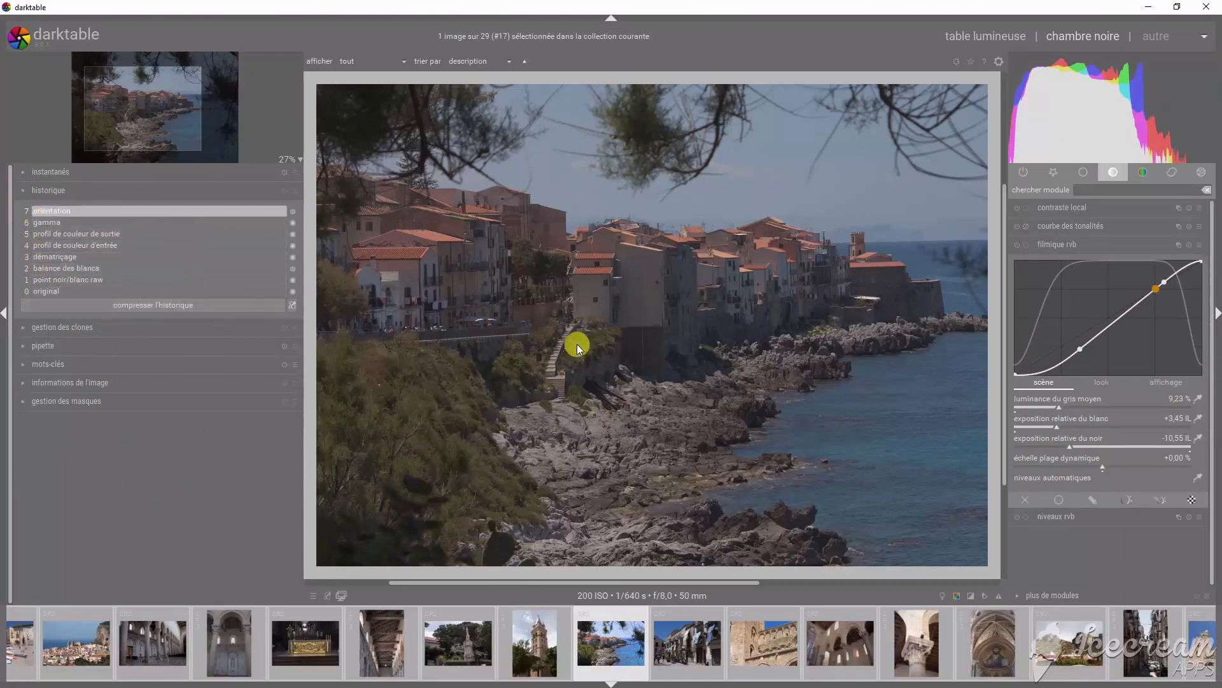
Show the coastal village photo's image information and lift its blacks from the histogram.
click(76, 383)
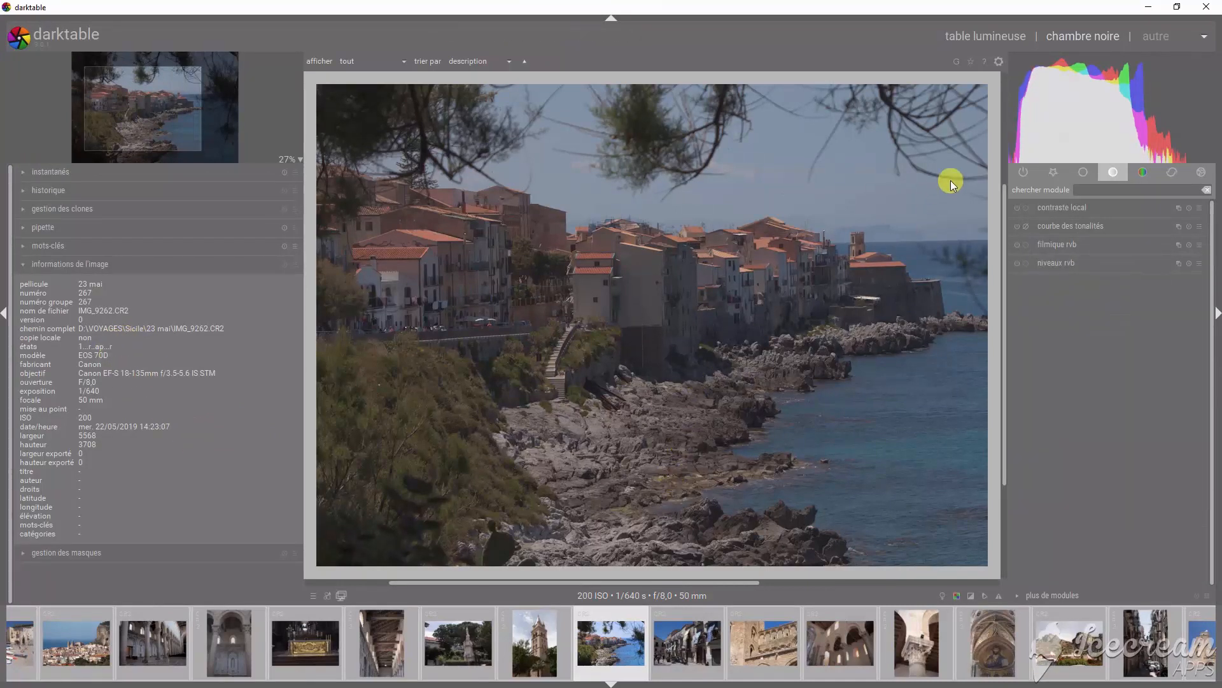
scroll(1029, 143, up, 2)
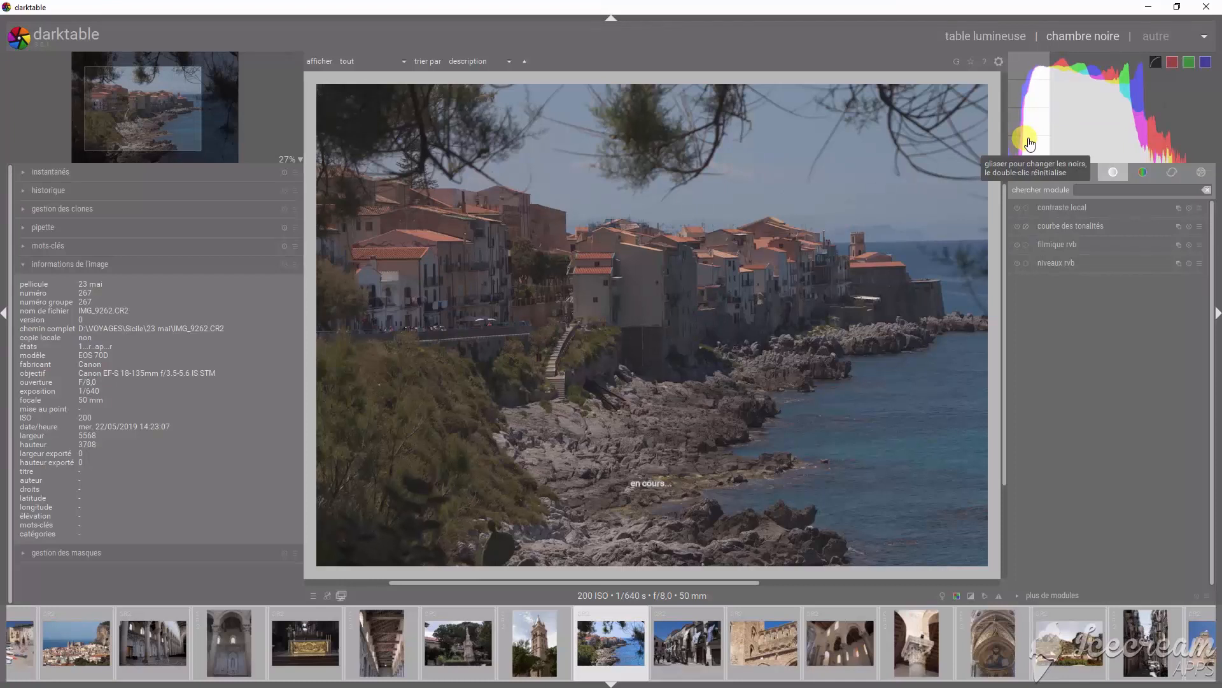
scroll(1029, 143, up, 1)
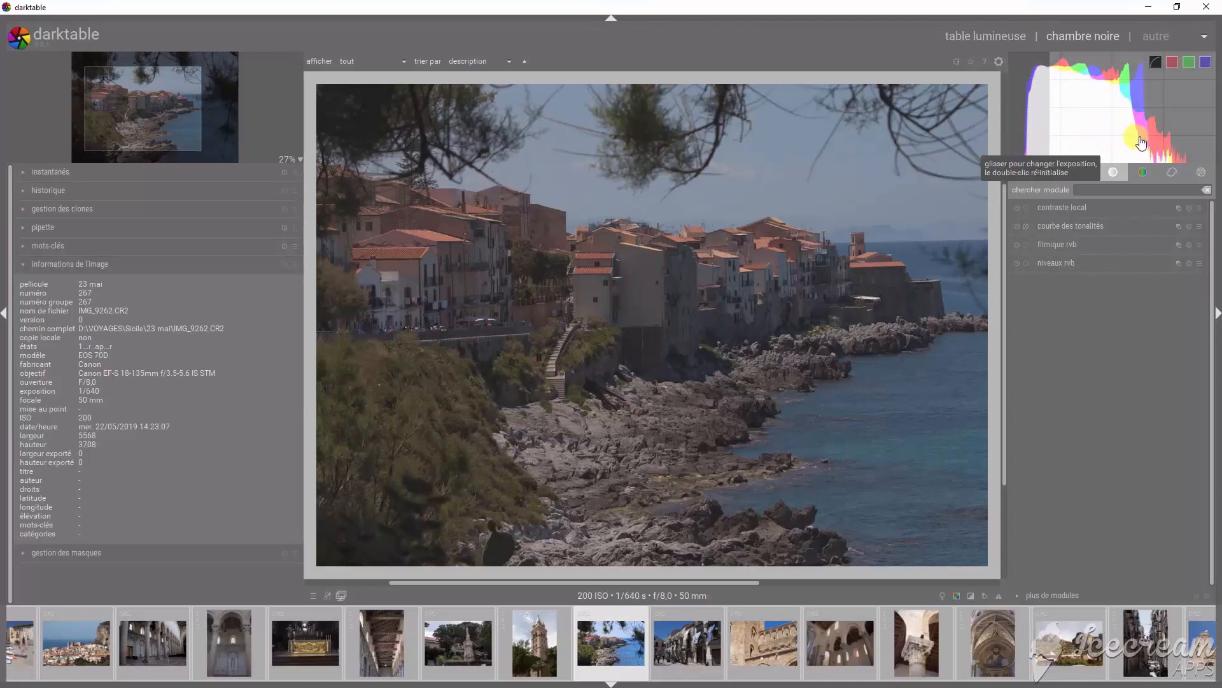
drag(1042, 144, 1026, 144)
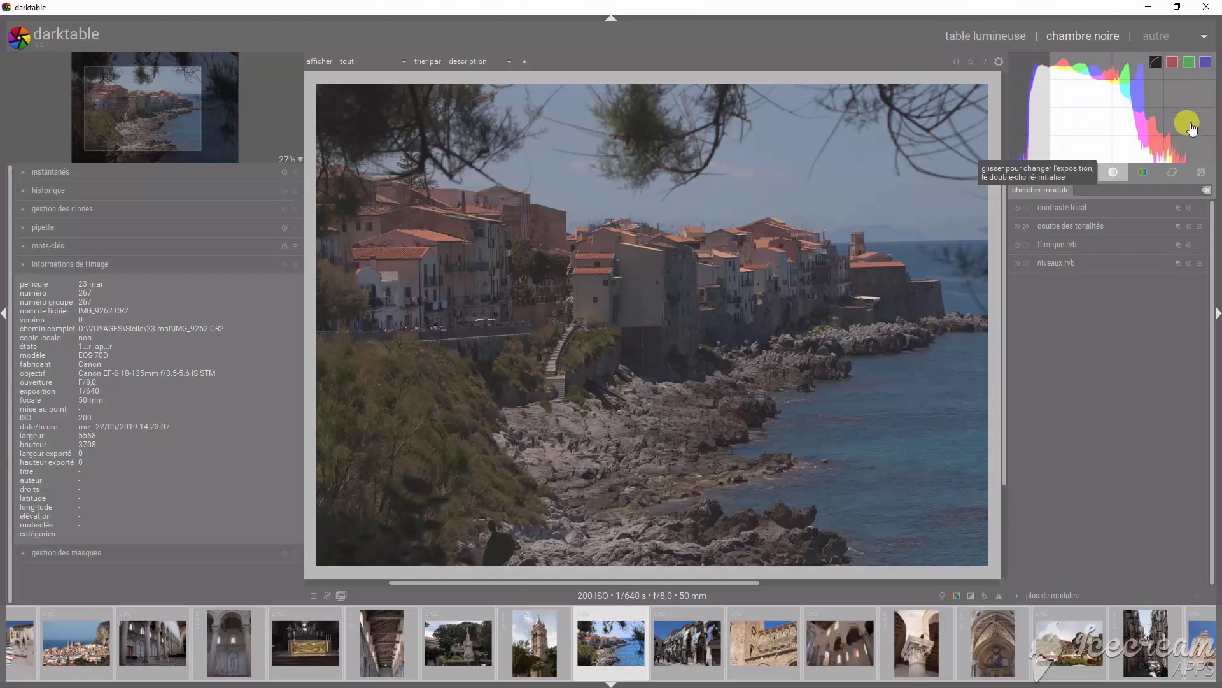
Enable filmique rvb on the coastal village photo and set its middle-grey luminance to 18,5 %.
click(1053, 245)
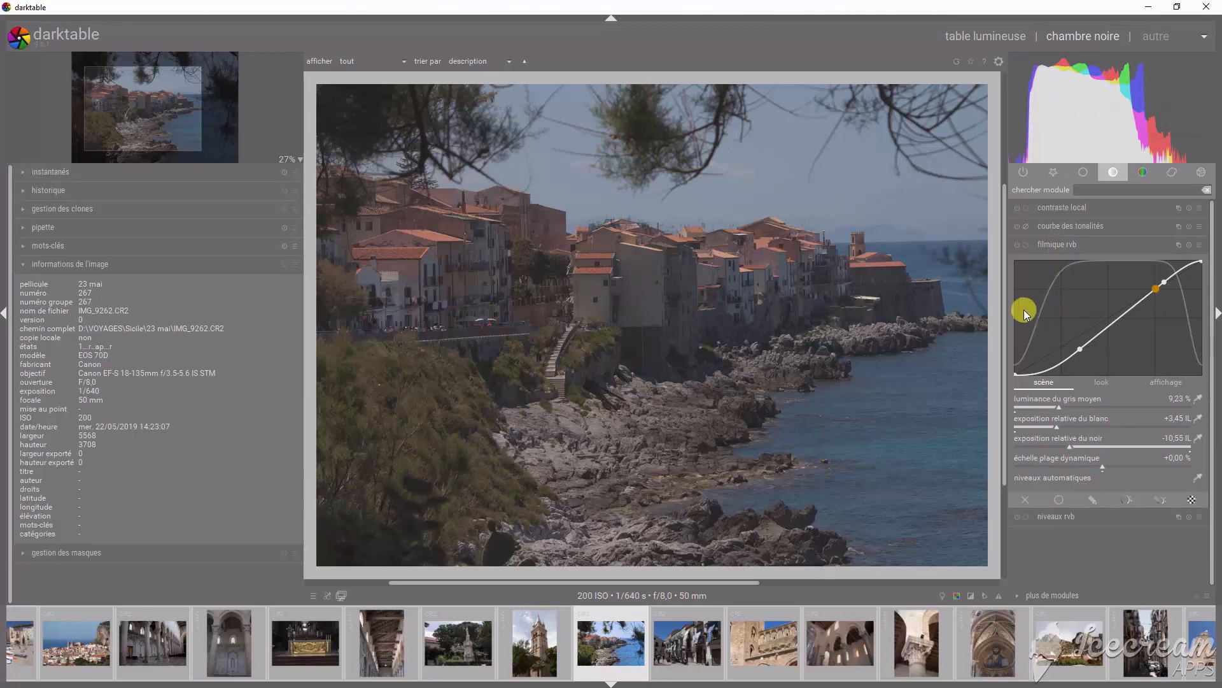
click(1016, 245)
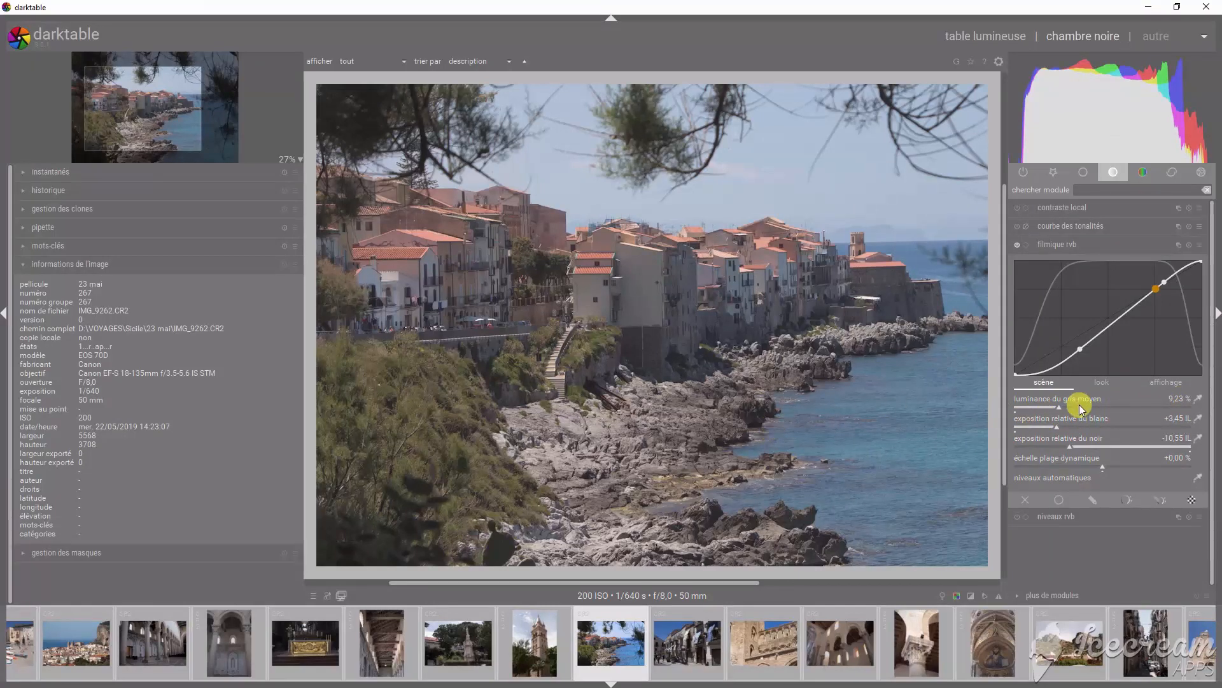
click(1109, 407)
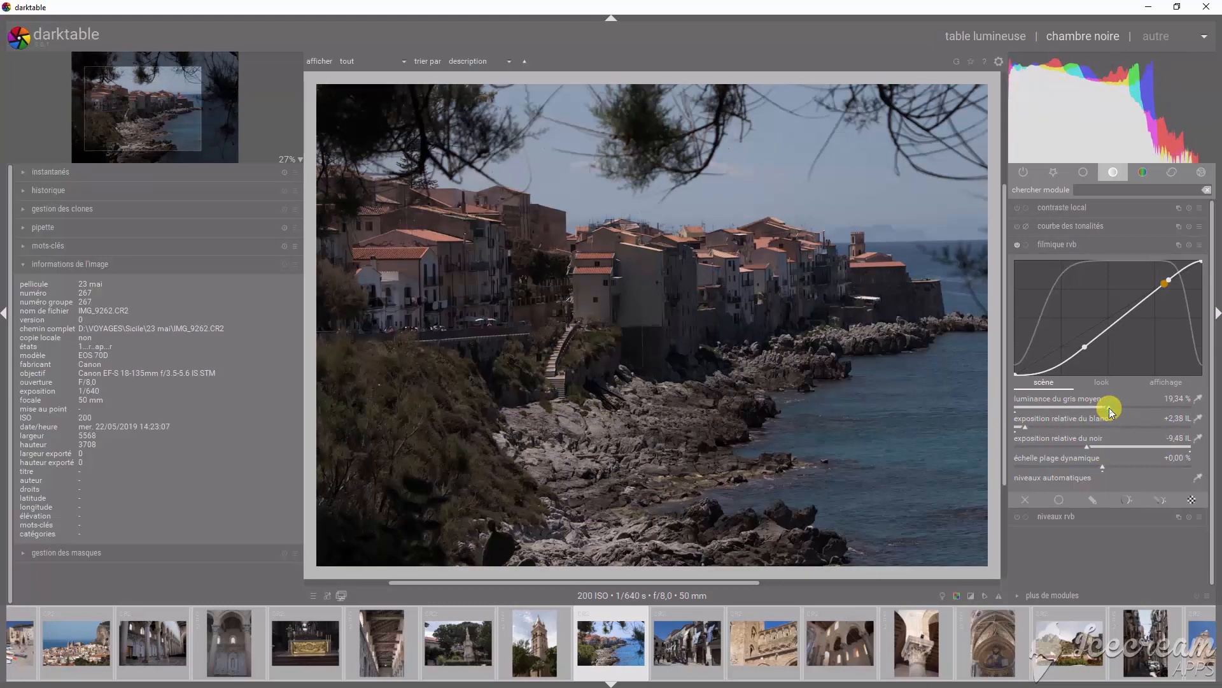
right_click(1111, 411)
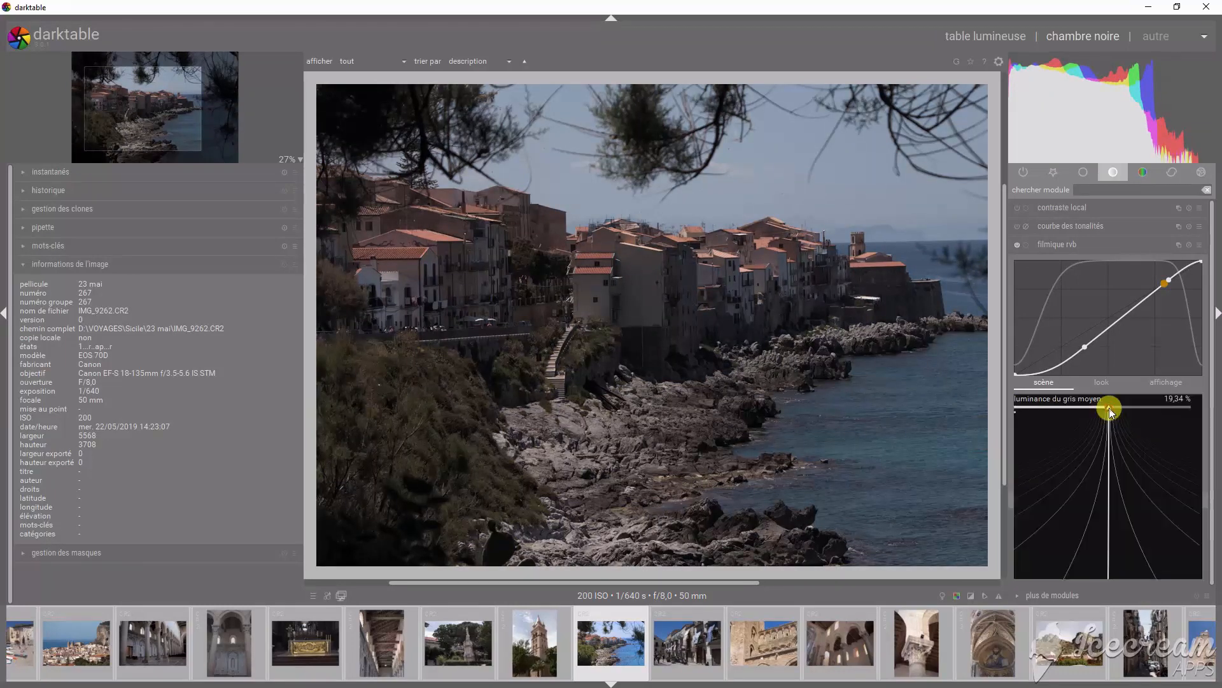
text(18,5)
key(Return)
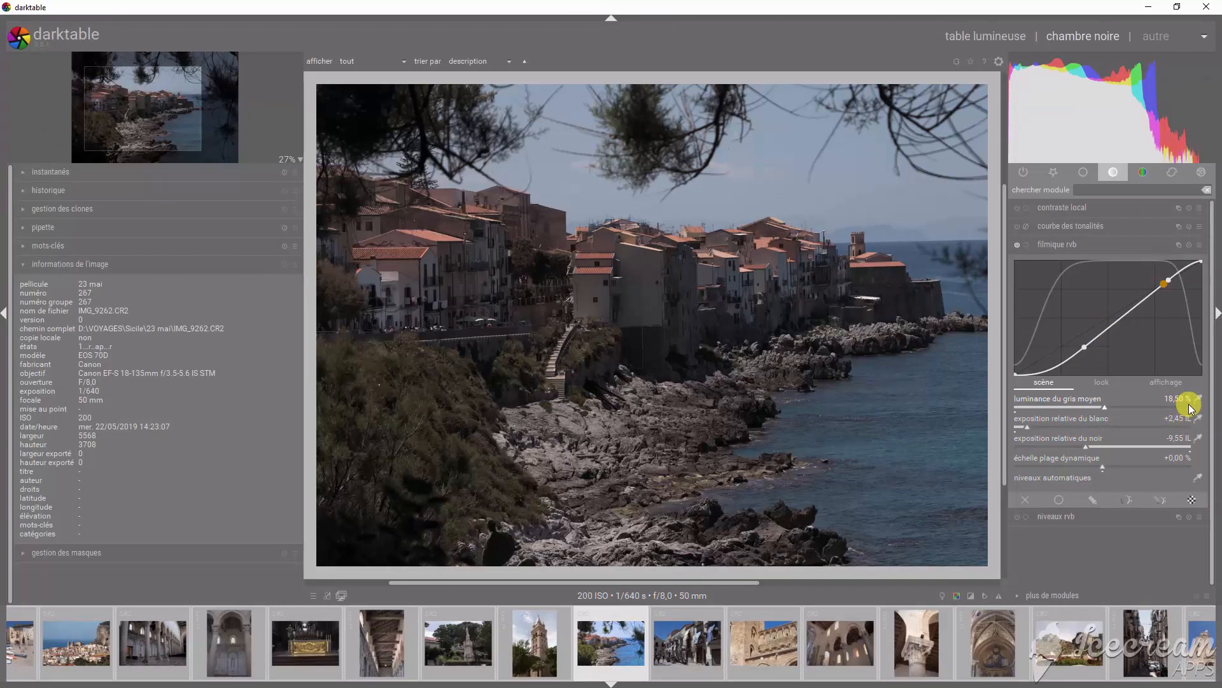
Sweep the coastal village photo's middle-grey luminance down to its minimum and back up to its maximum.
click(1105, 408)
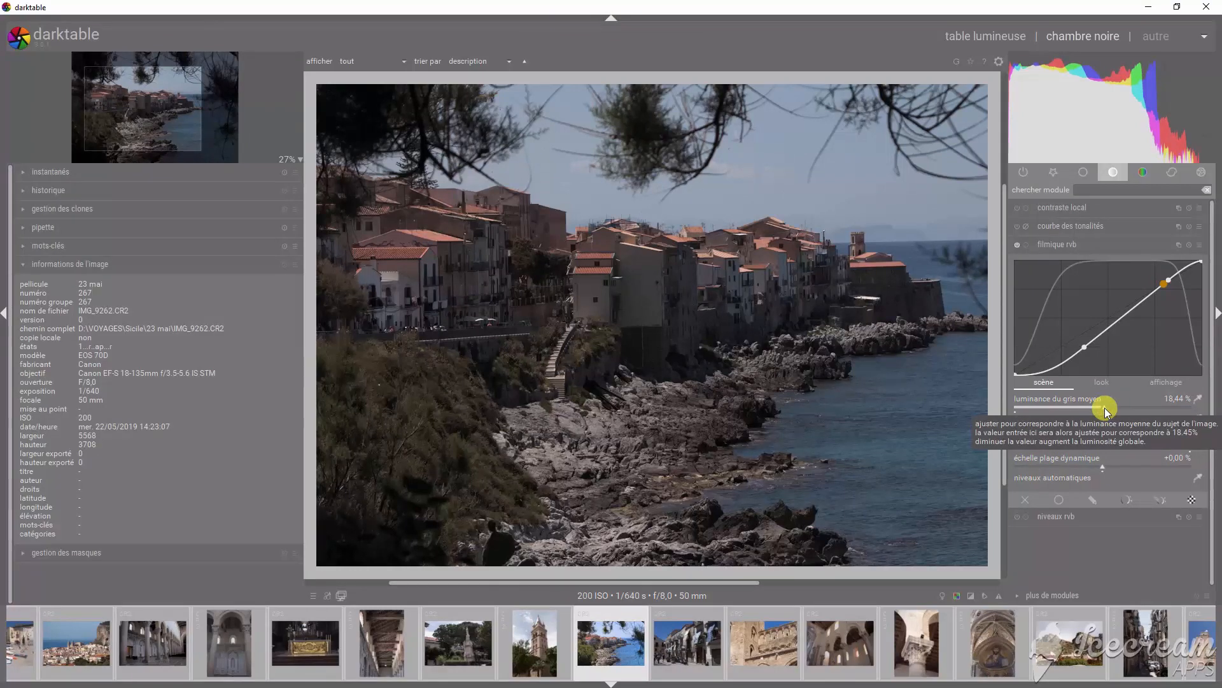
drag(1102, 408, 1006, 407)
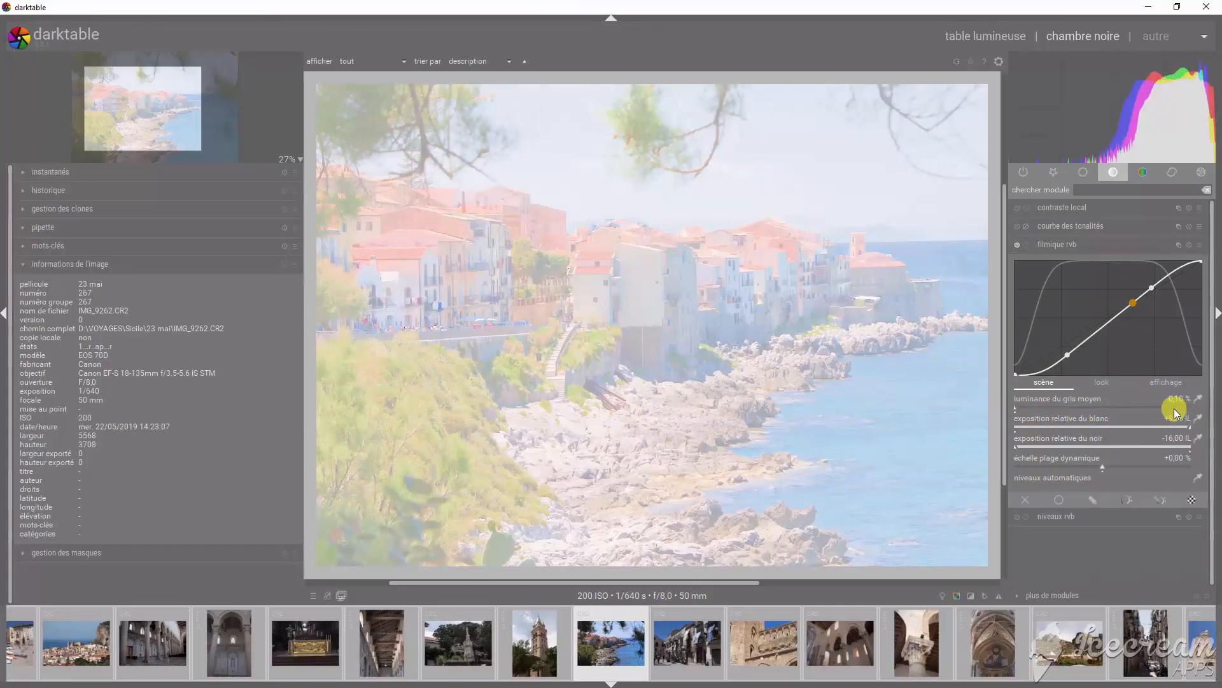
click(1199, 400)
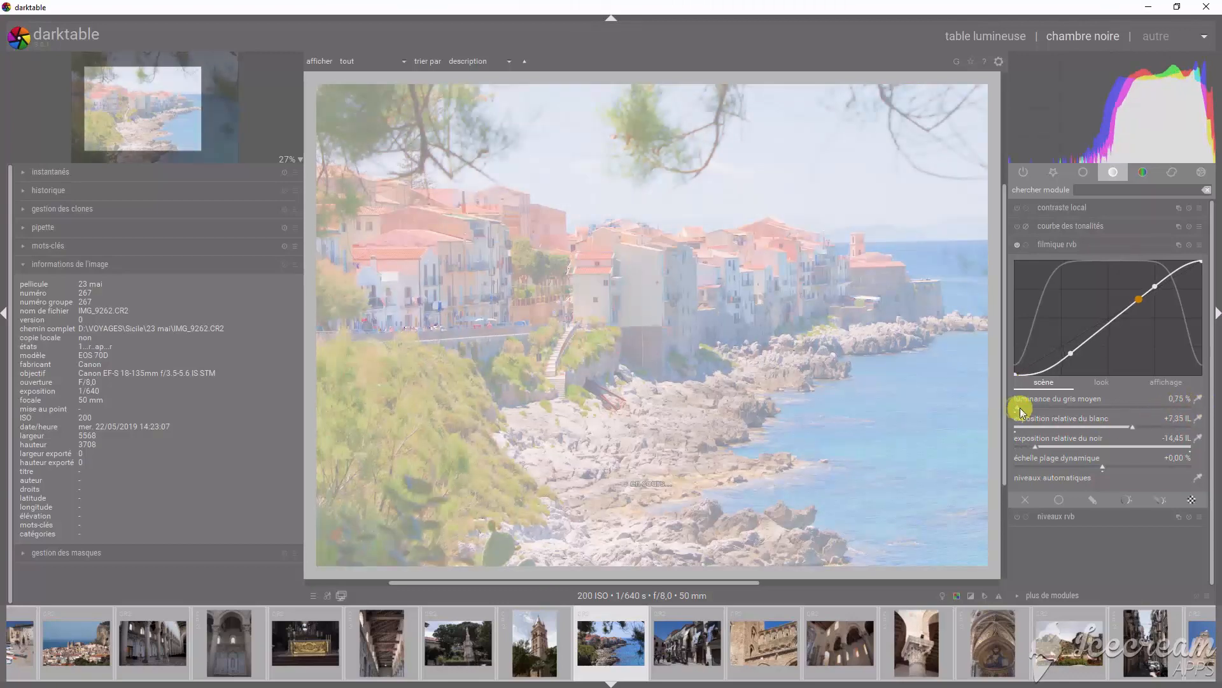
drag(1021, 412, 1208, 412)
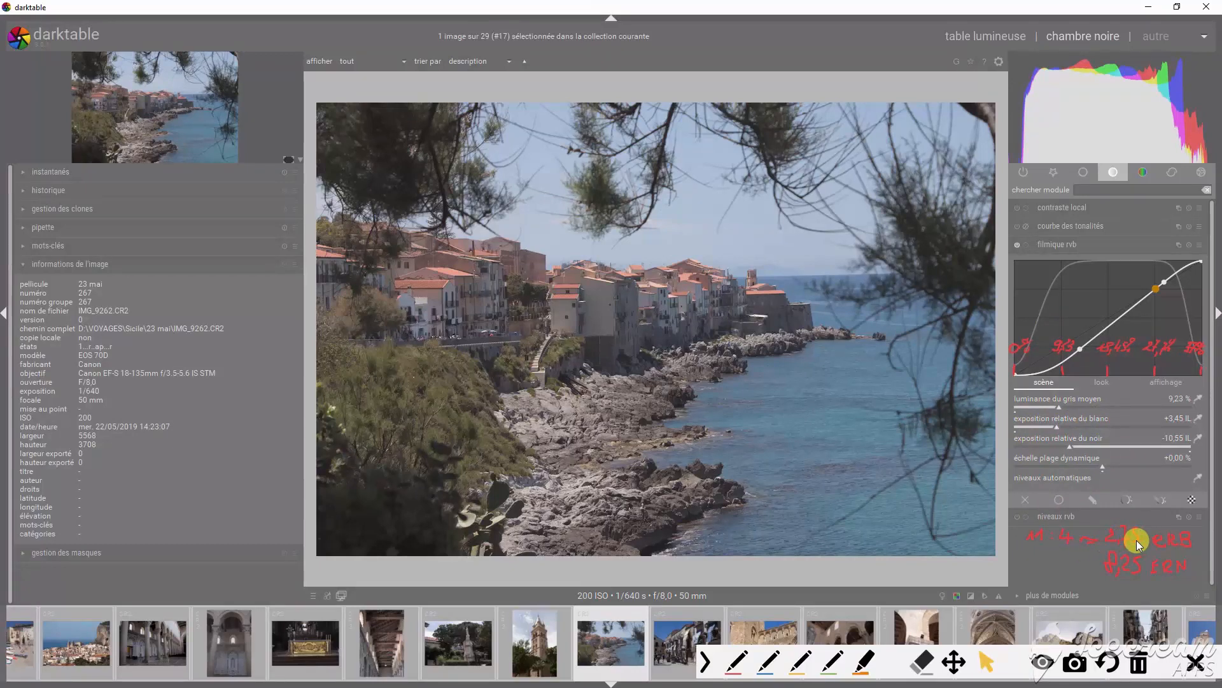
Set the coastal village photo's relative white exposure to +2,75 IL and its relative black exposure to about -8,26 IL.
drag(1143, 567, 1158, 569)
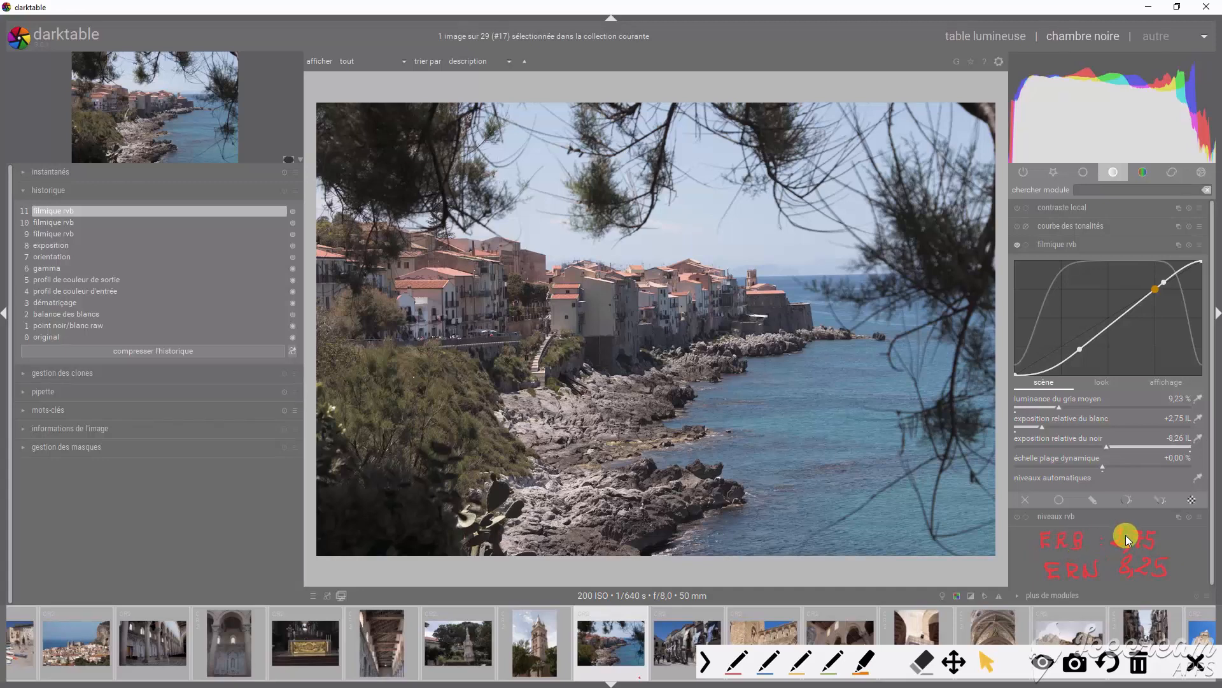
mouse_move(1044, 424)
mouse_down()
mouse_move(1097, 428)
mouse_move(1042, 426)
mouse_up()
click(1106, 447)
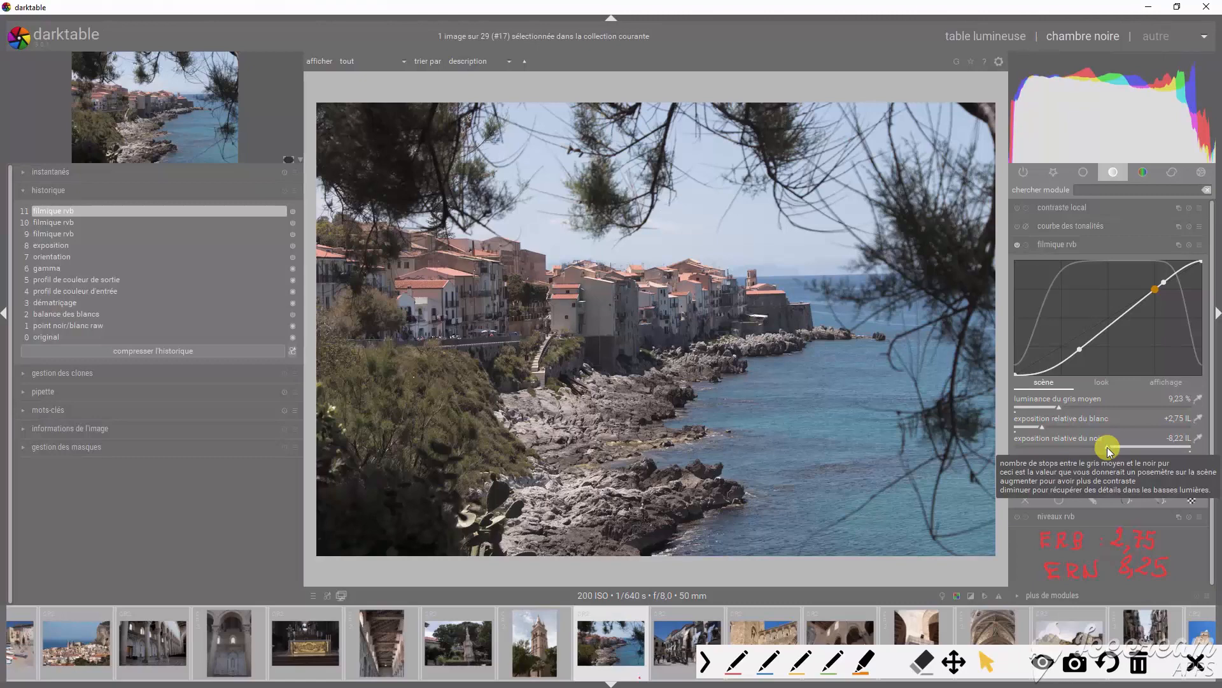
drag(1108, 448, 1106, 452)
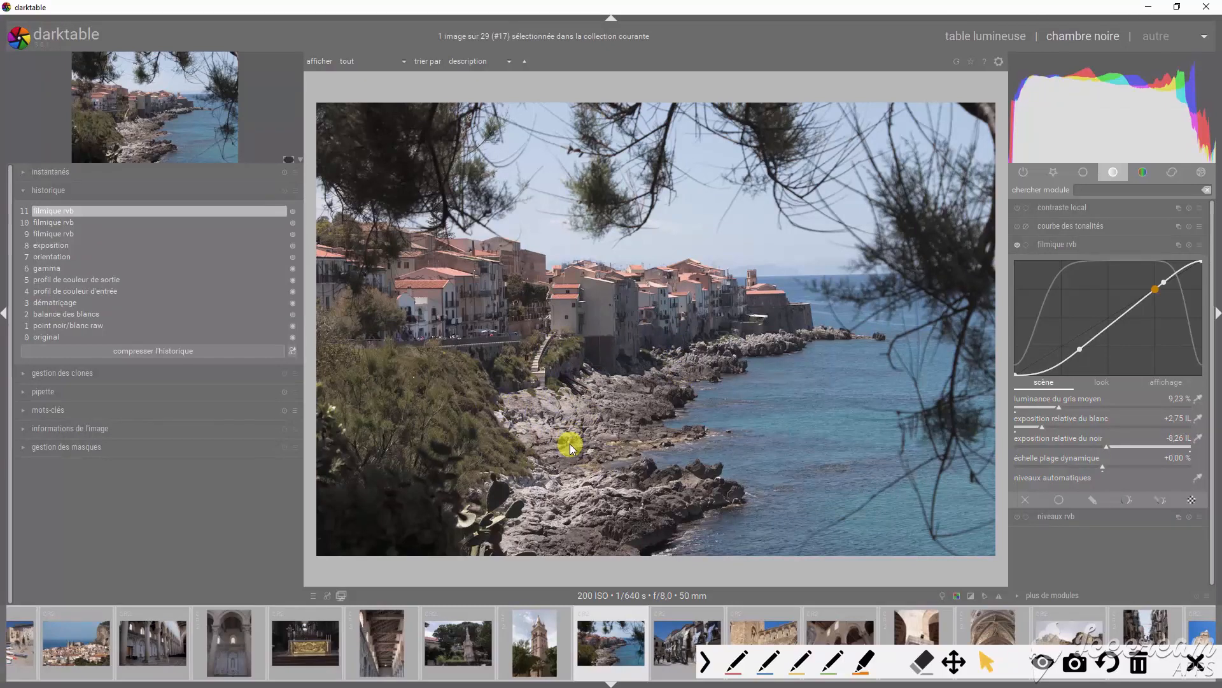
Go to the next photo, the street with striped awnings, and set its filmique rvb middle-grey luminance to about 9,23 %.
key(space)
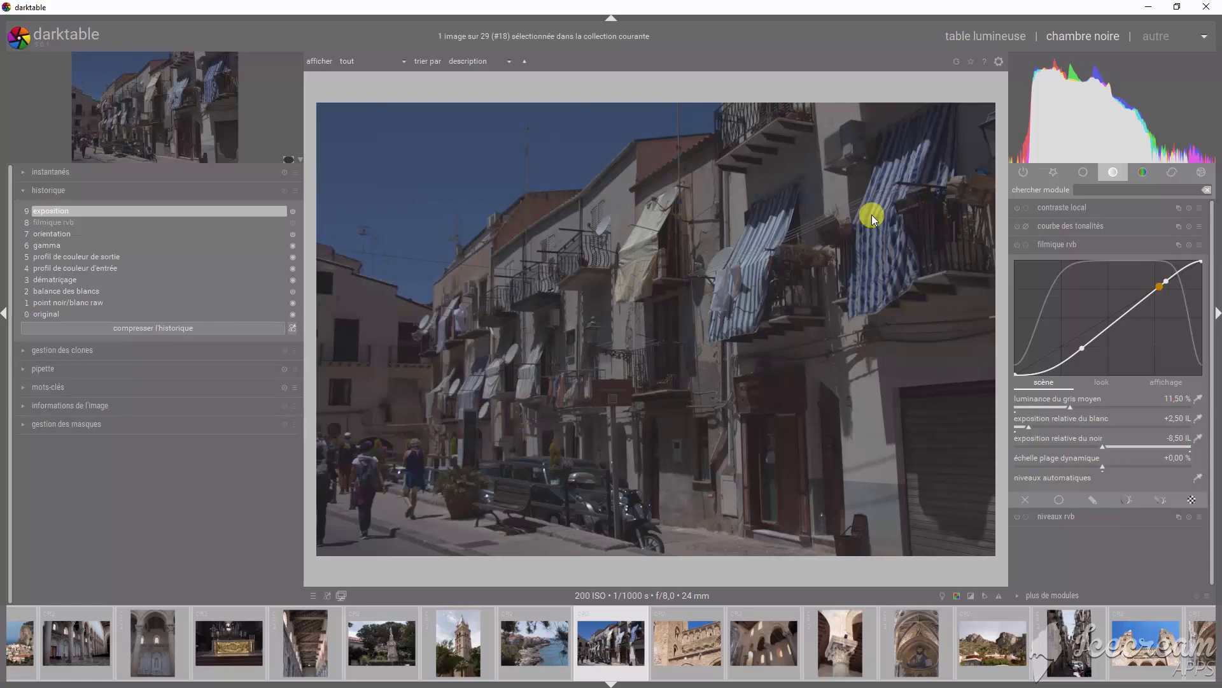
mouse_move(1189, 136)
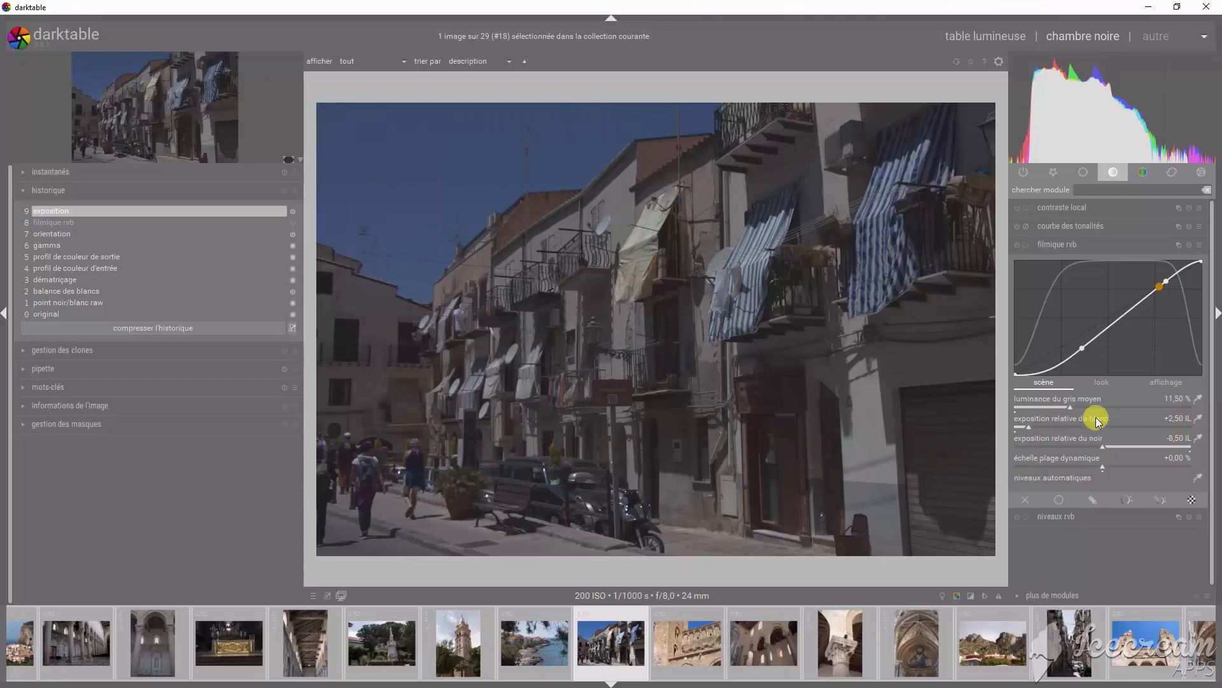
click(1059, 404)
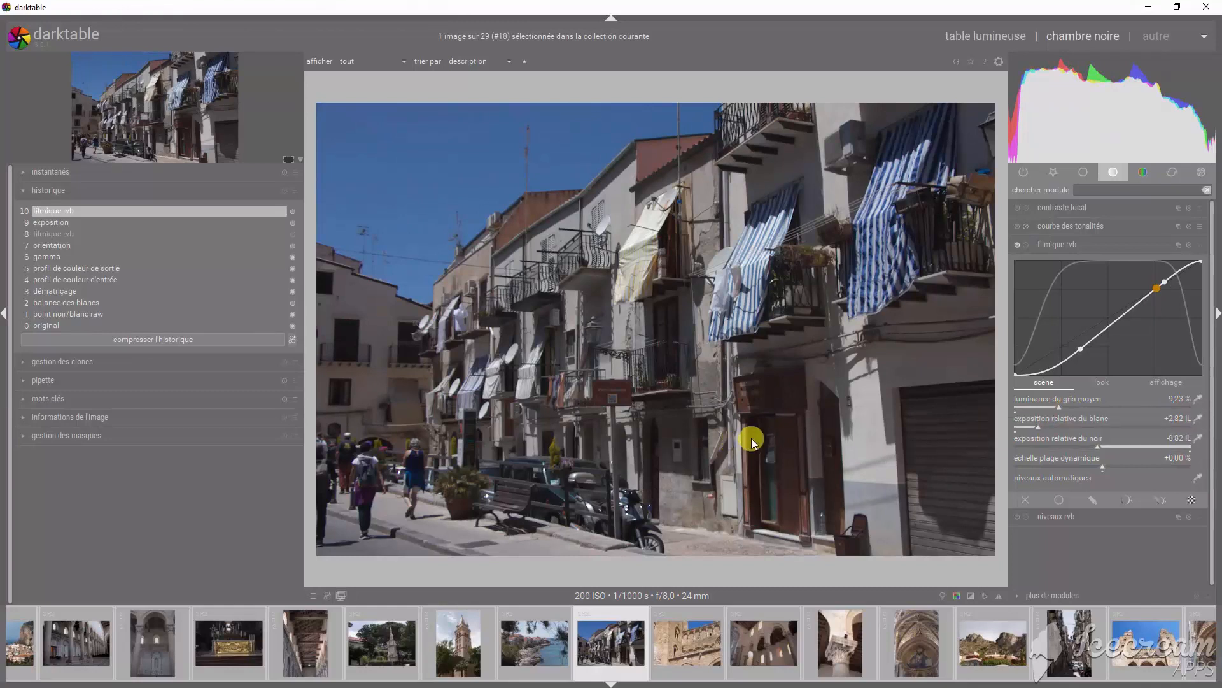
Set the street photo's relative white exposure to about +2,76 IL and raise its relative black exposure slightly past -8,50 IL.
click(1038, 427)
drag(1039, 428, 1049, 427)
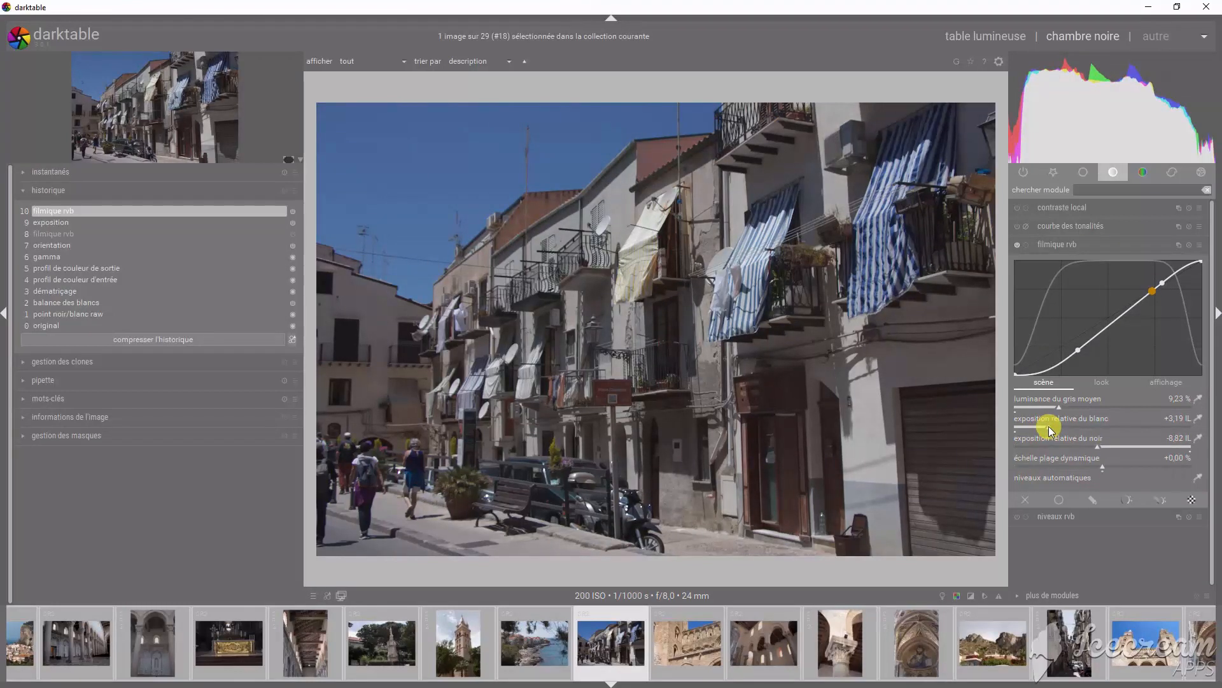
drag(1049, 427, 1036, 432)
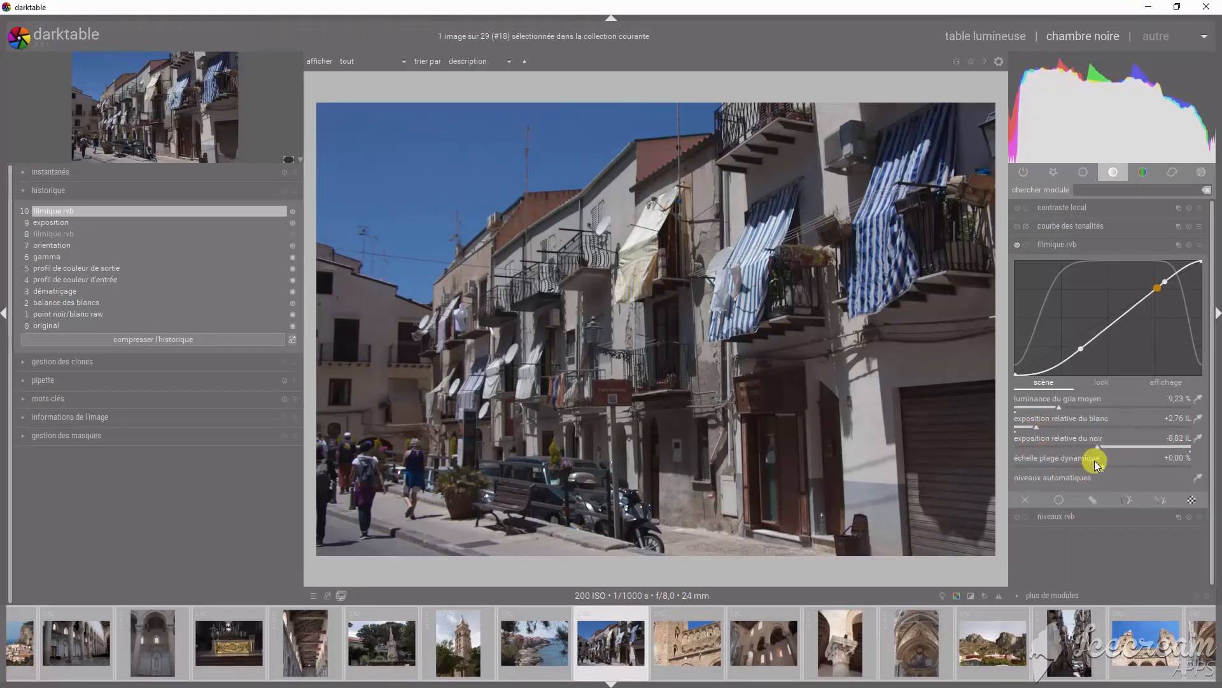
drag(1097, 453, 1101, 449)
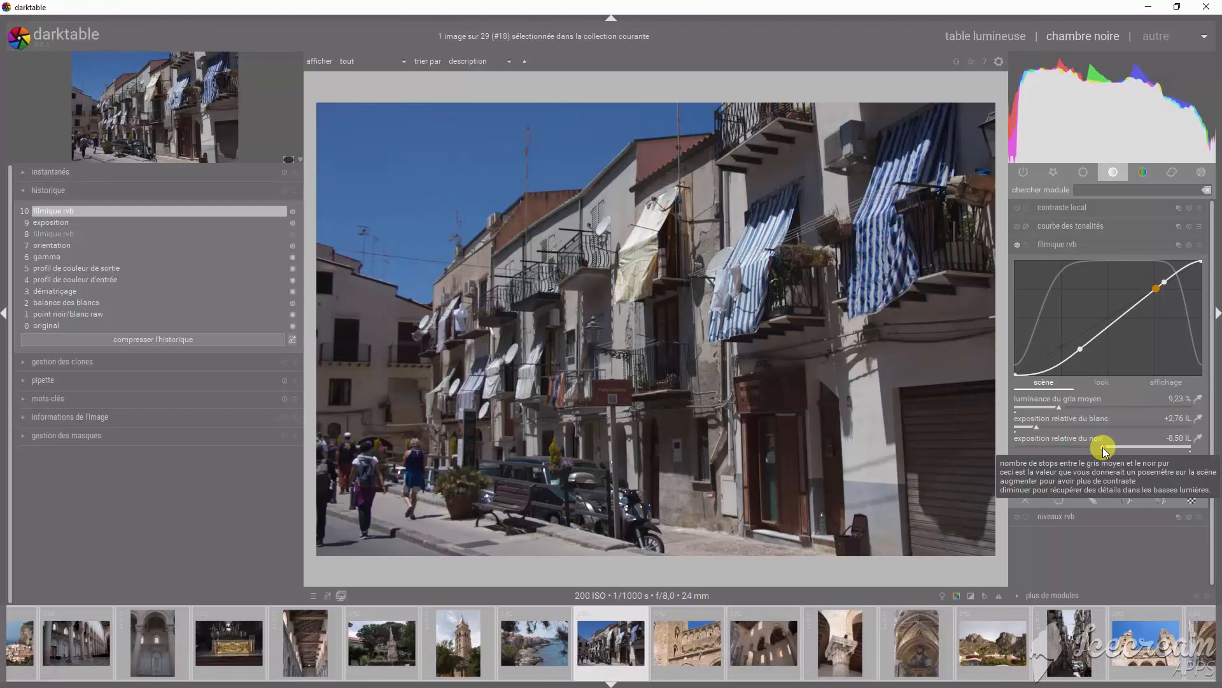
drag(1102, 447, 1107, 447)
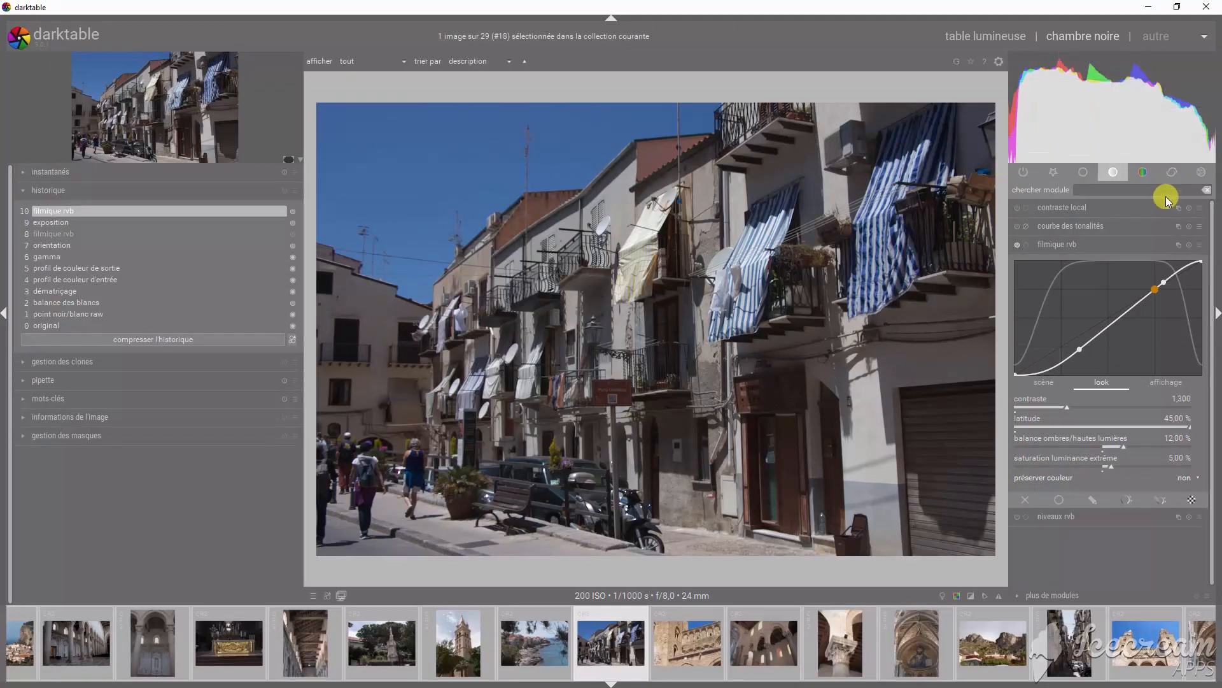
With the over/underexposure indicator on, compare the old palazzo photo with its original snapshot, and clear the snapshots.
click(968, 596)
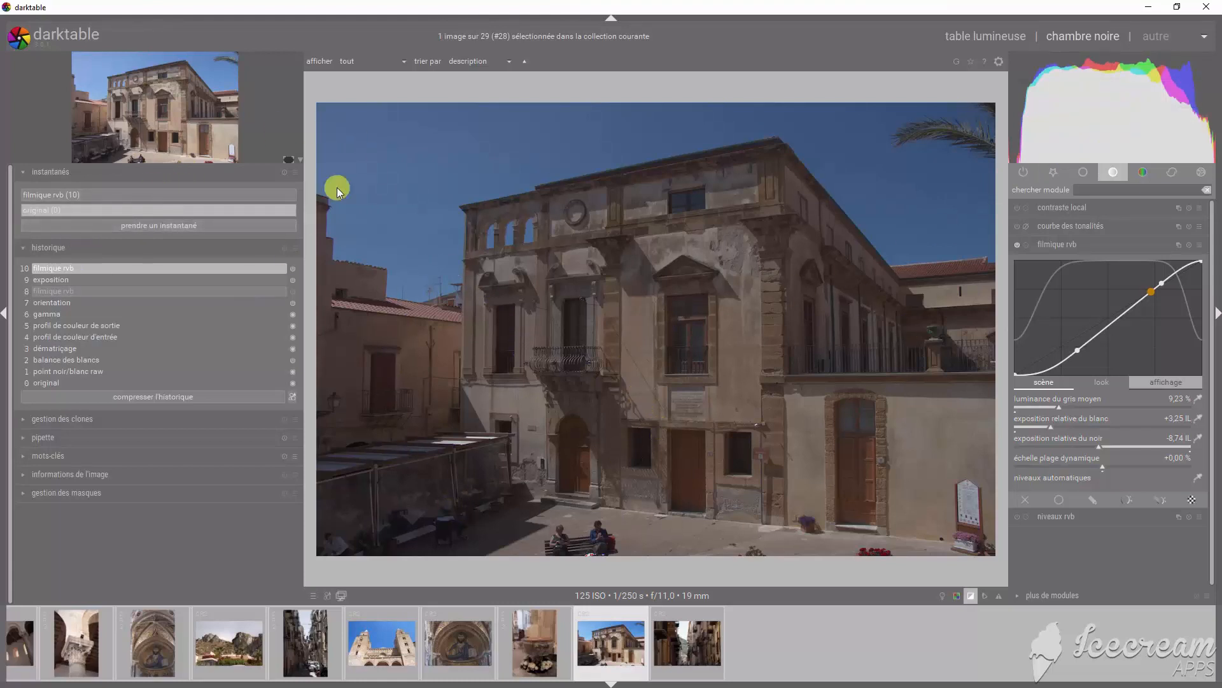
click(311, 222)
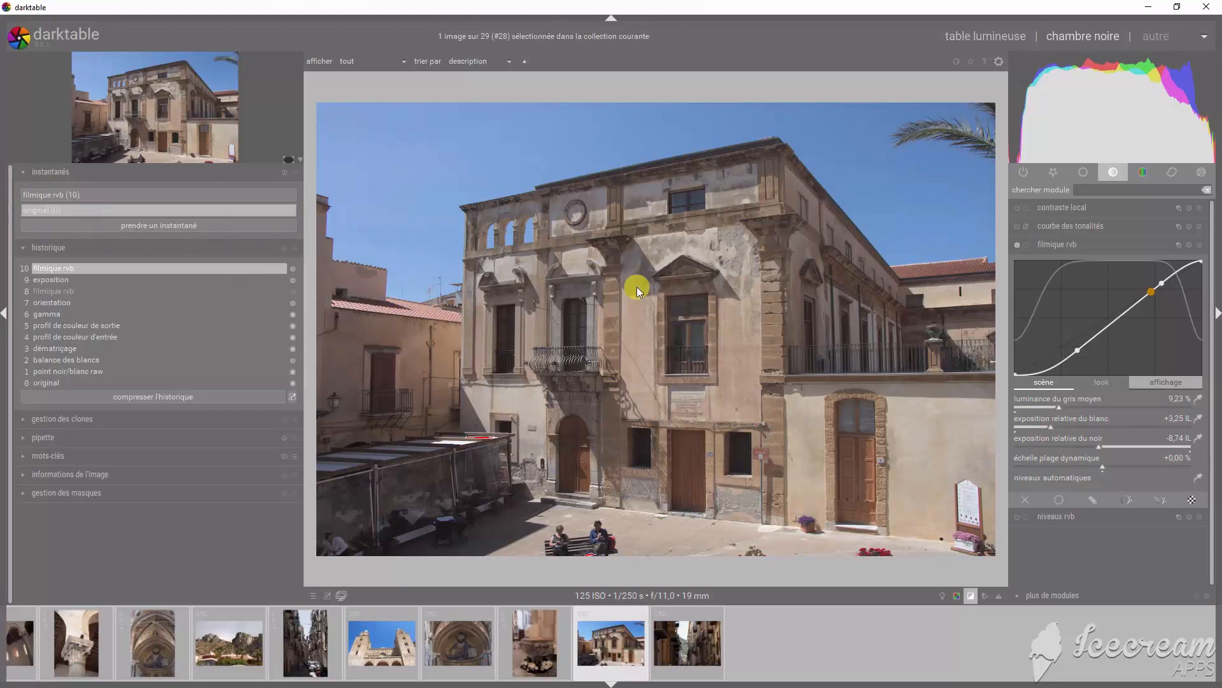
drag(638, 290, 308, 364)
click(284, 172)
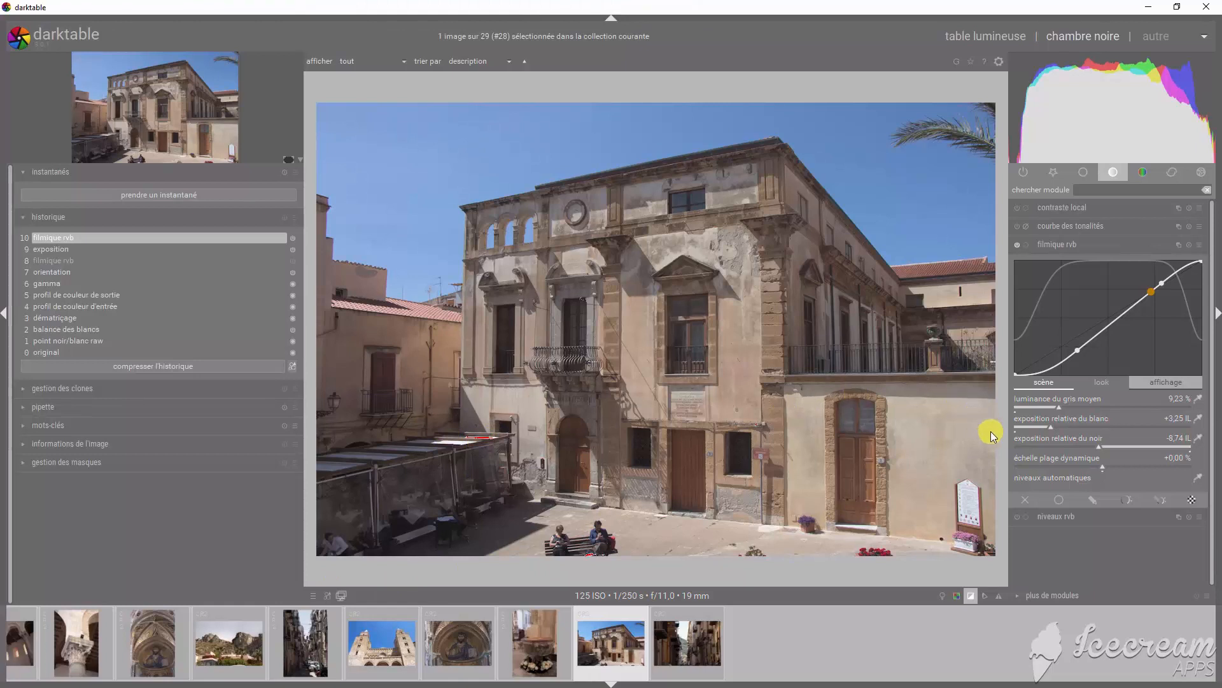
Test the palazzo photo's middle-grey luminance up to about 14,31 % and down to about 6,30 %, settling on an intermediate value.
scroll(1060, 407, down, 1)
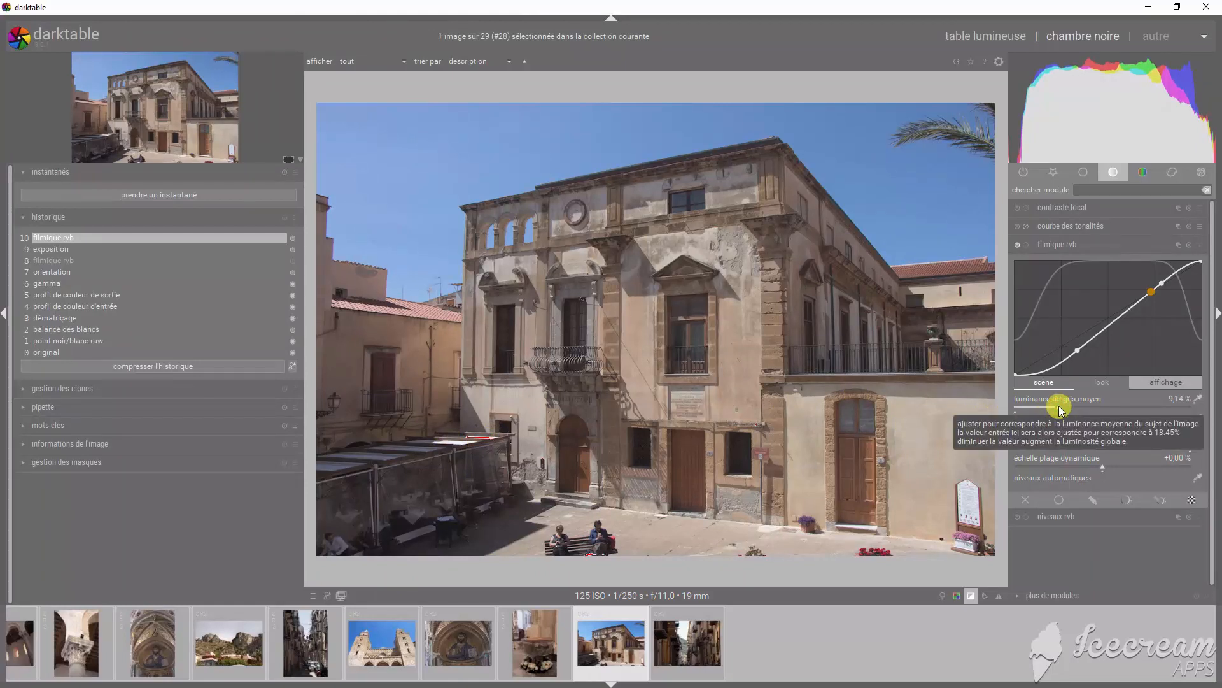
drag(1059, 406, 1066, 406)
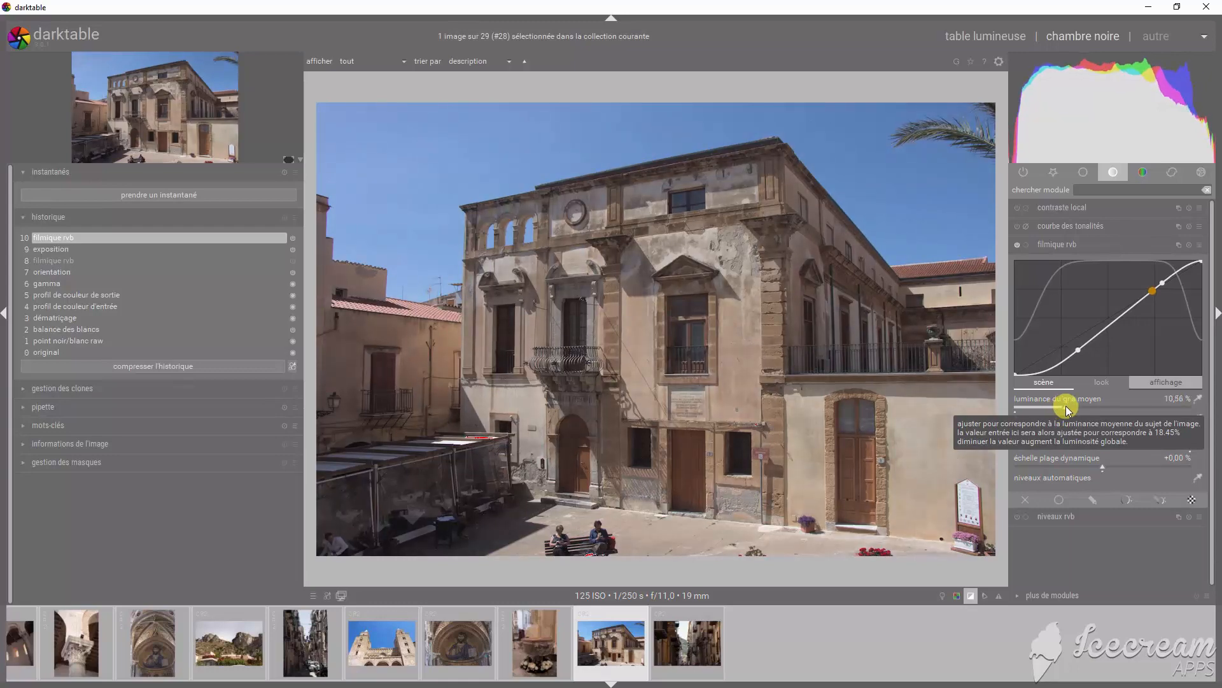
scroll(1066, 406, up, 1)
scroll(1065, 406, down, 1)
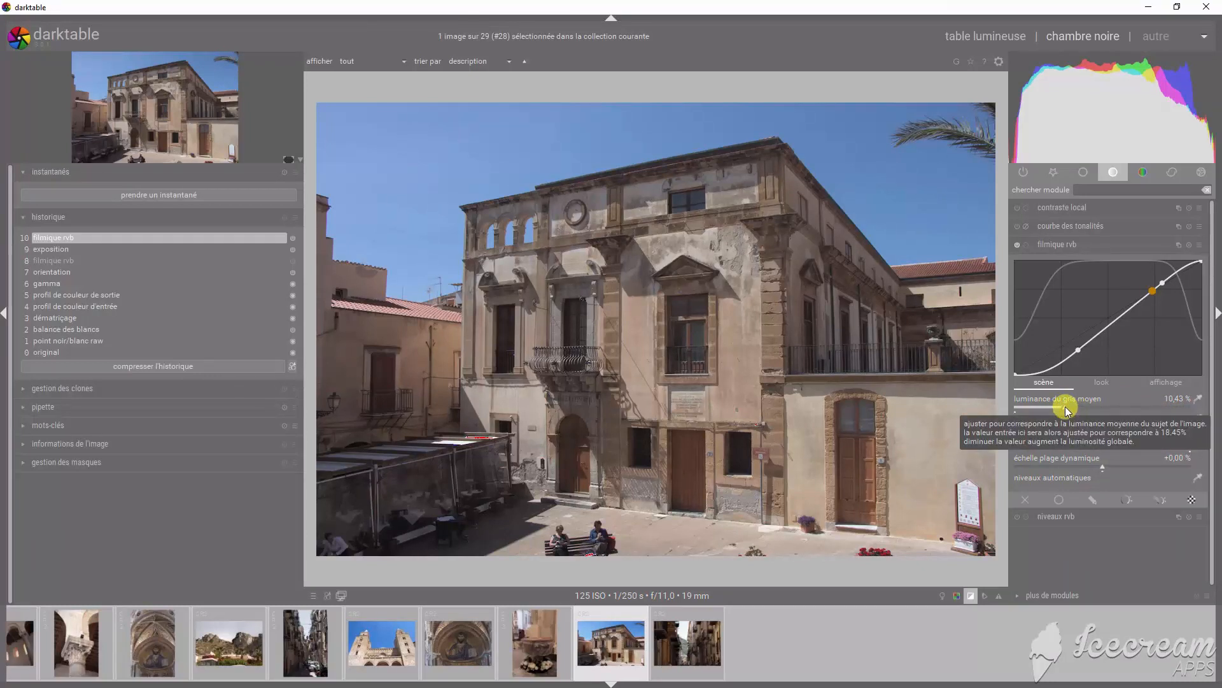
drag(1070, 407, 1086, 405)
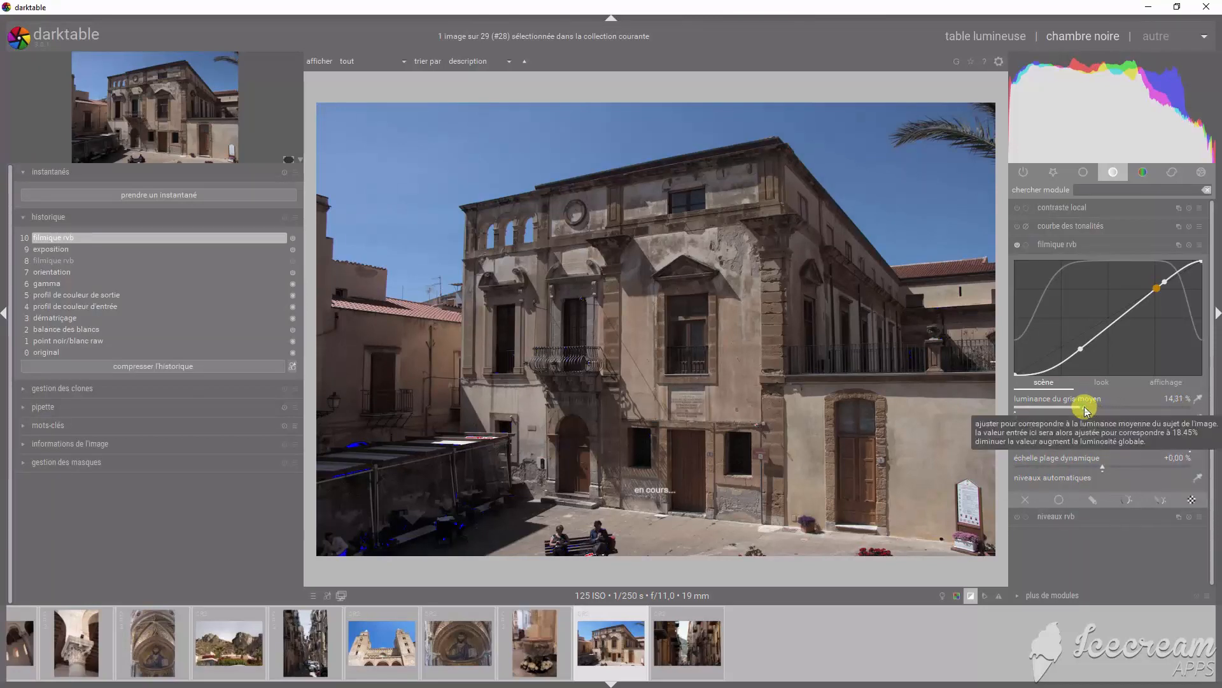
drag(1087, 408, 1045, 410)
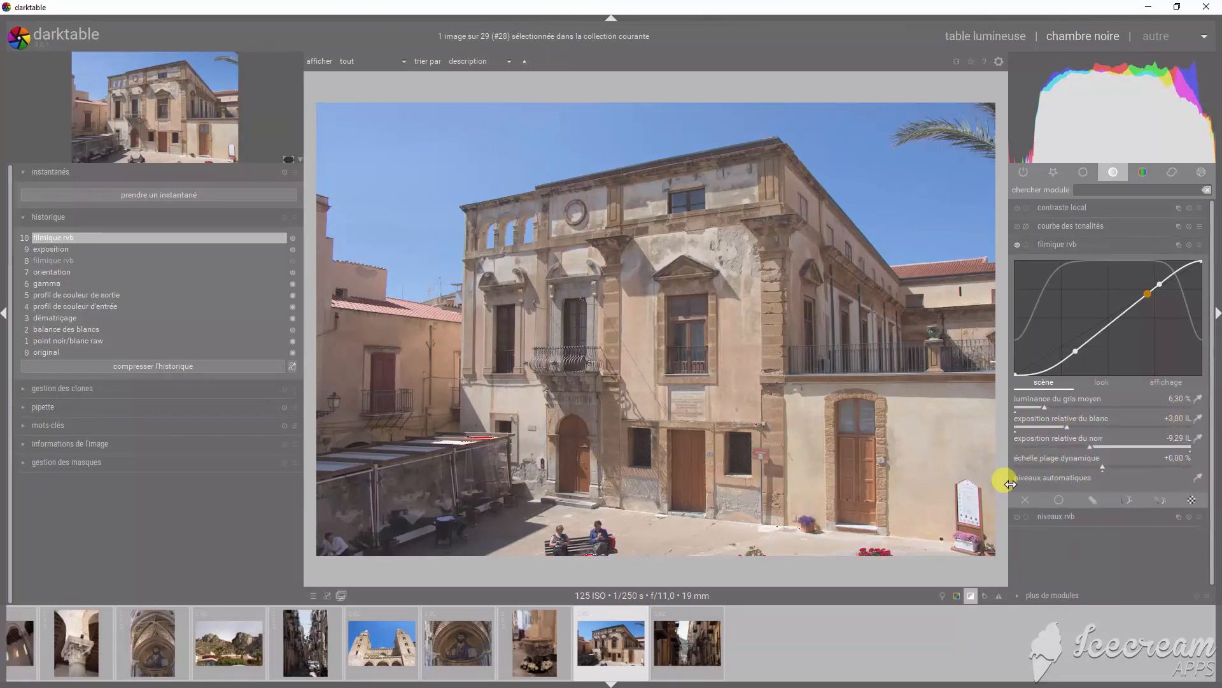
scroll(1047, 407, up, 3)
drag(1052, 410, 1073, 412)
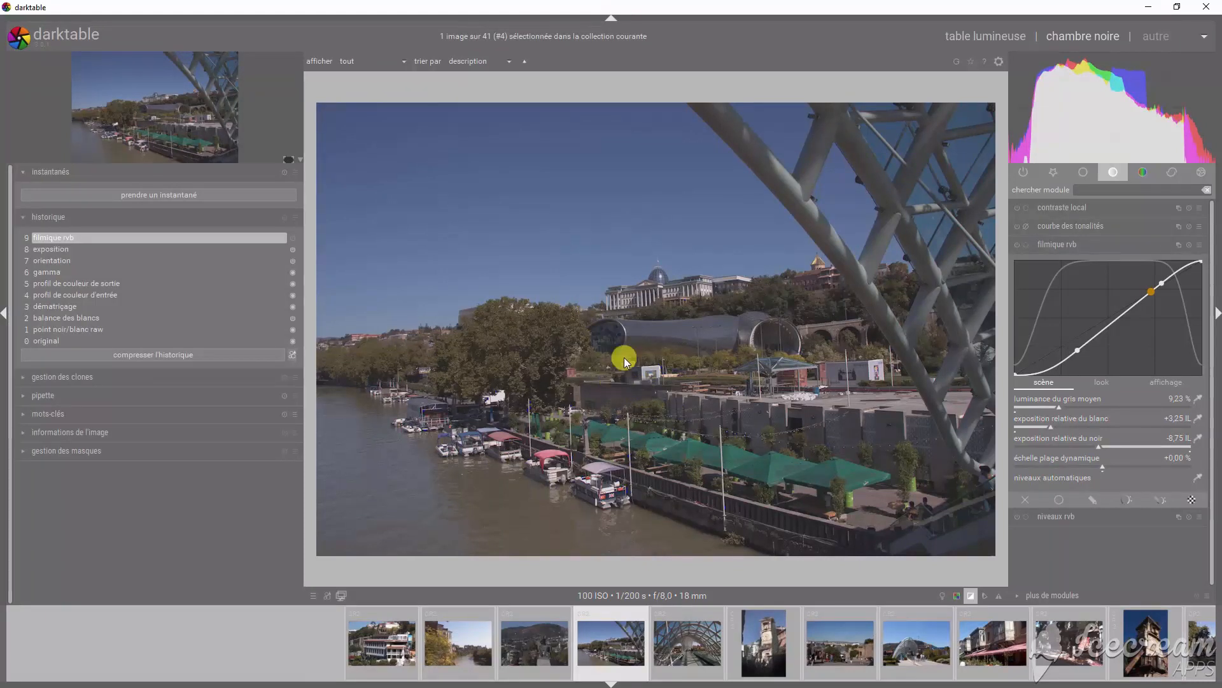
Enable filmique rvb on the riverside boats photo and set its middle-grey luminance to about 11,98 %.
mouse_move(1182, 133)
click(1017, 245)
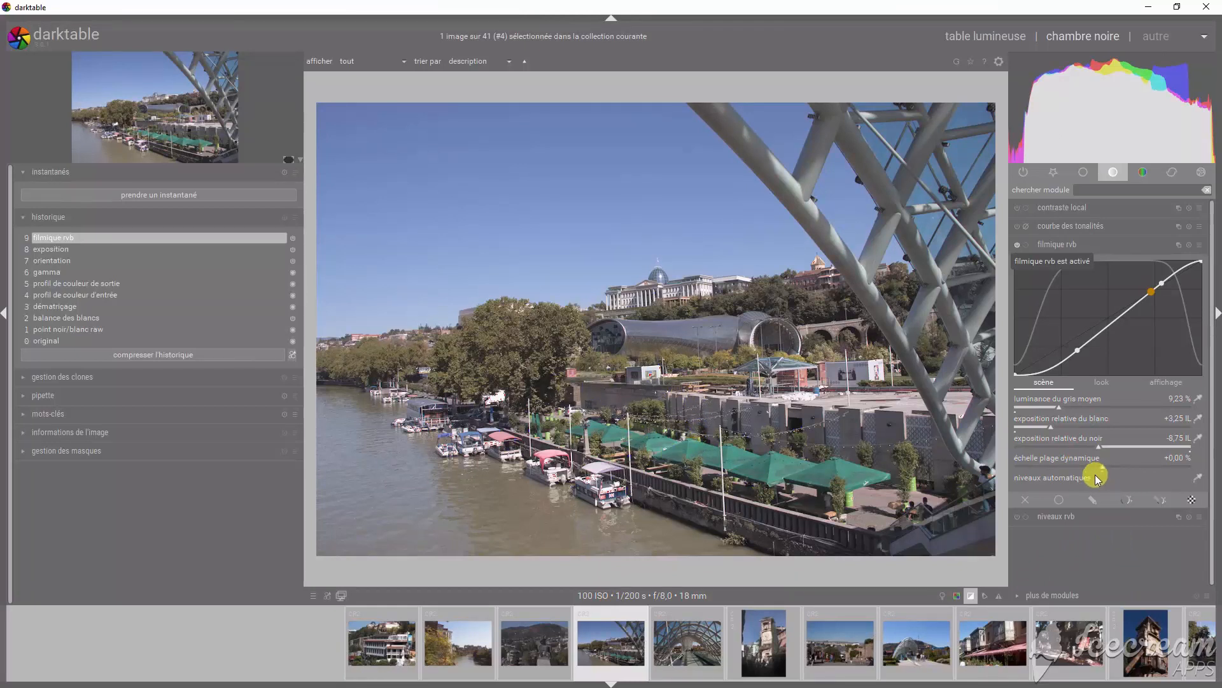
click(1059, 407)
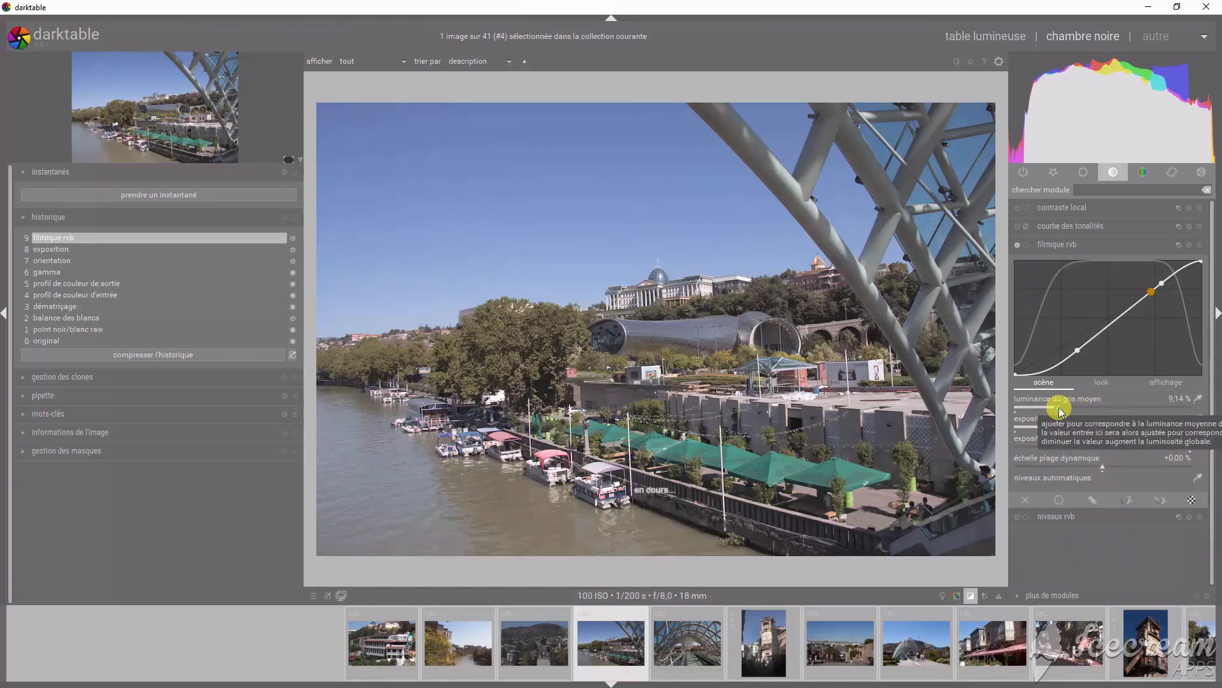
drag(1059, 407, 1071, 413)
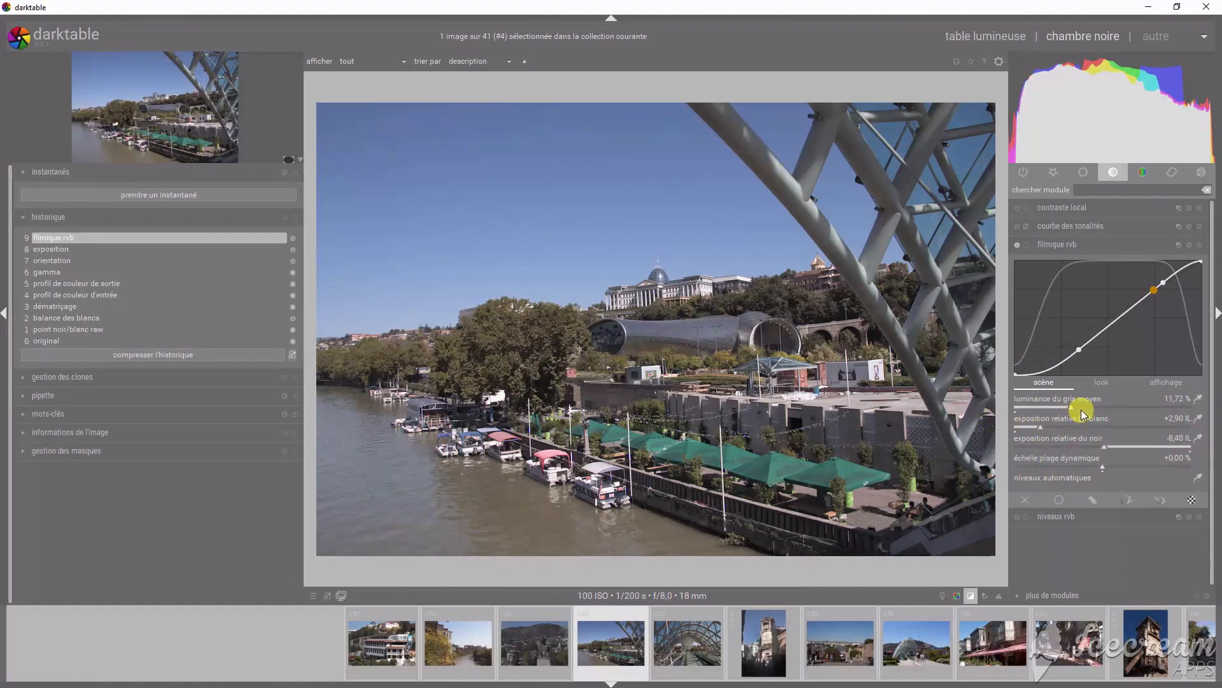
drag(1072, 409, 1074, 409)
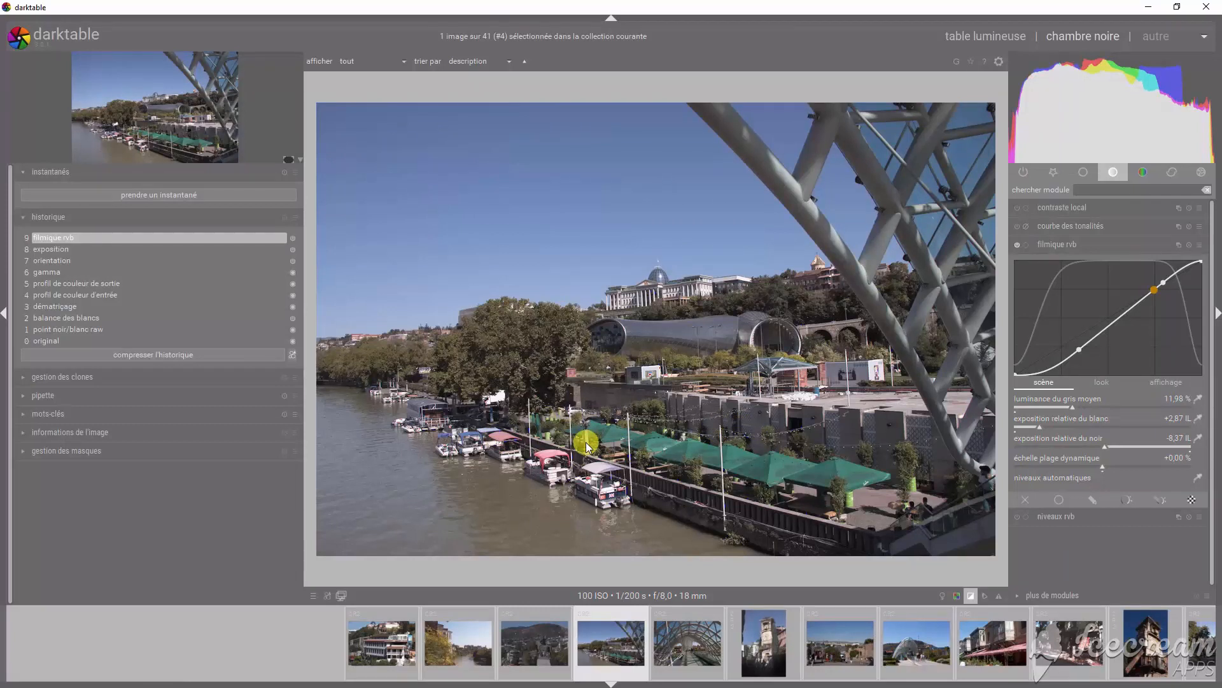
Compress the riverside boats photo's history, compare norme puissance RVB colour preservation in the filmique look, and return it to non.
click(236, 353)
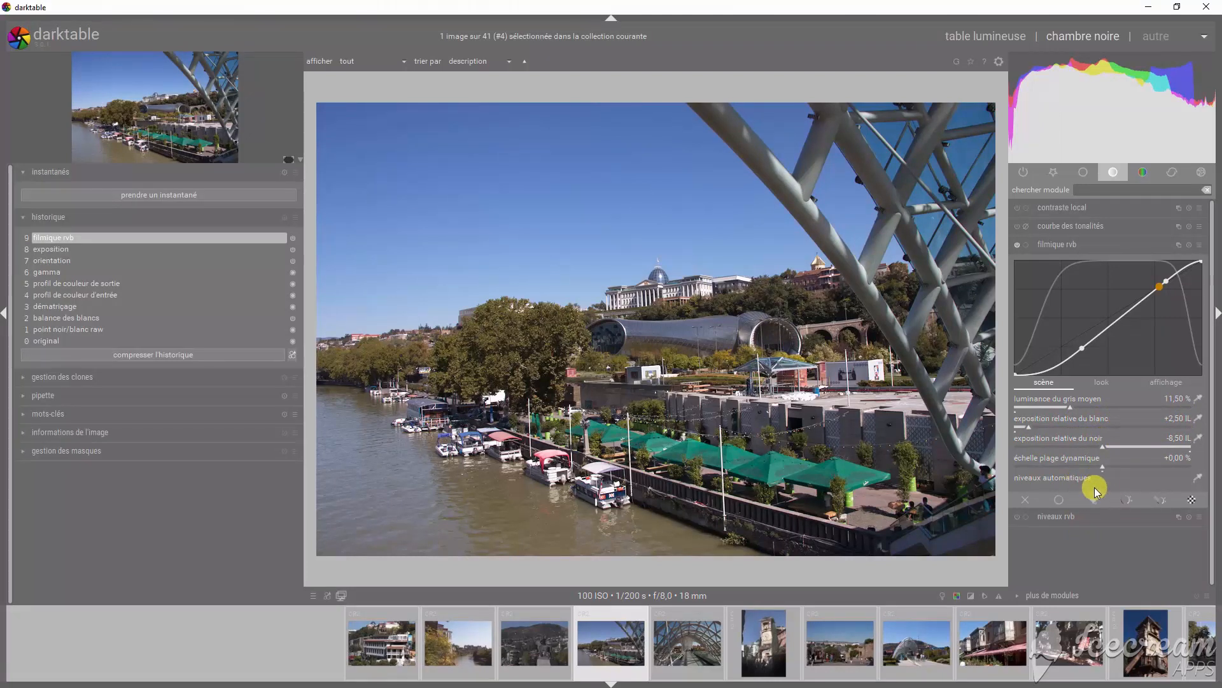
click(1103, 383)
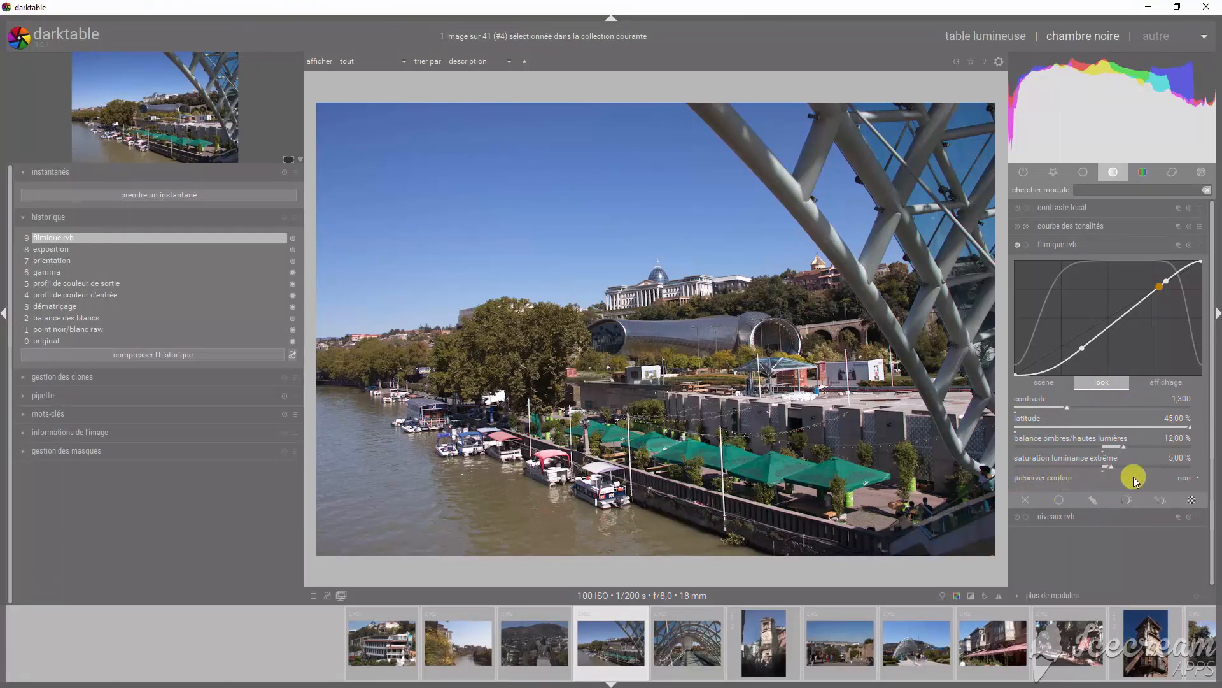
click(1188, 479)
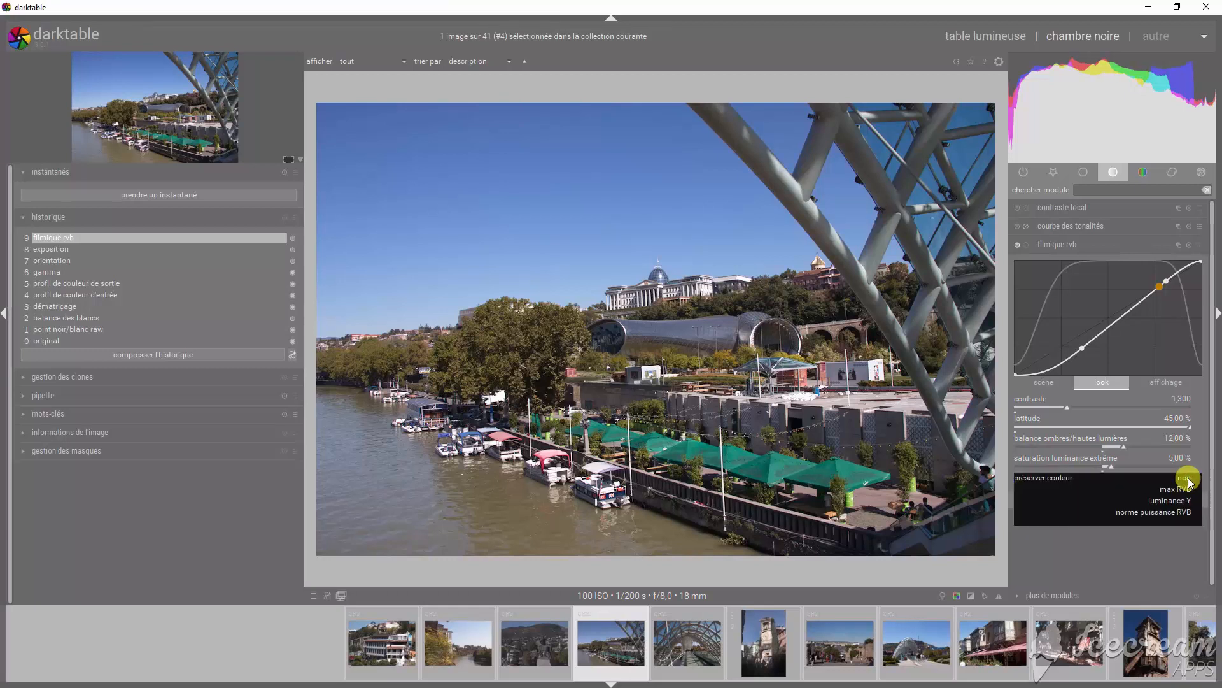
click(1178, 513)
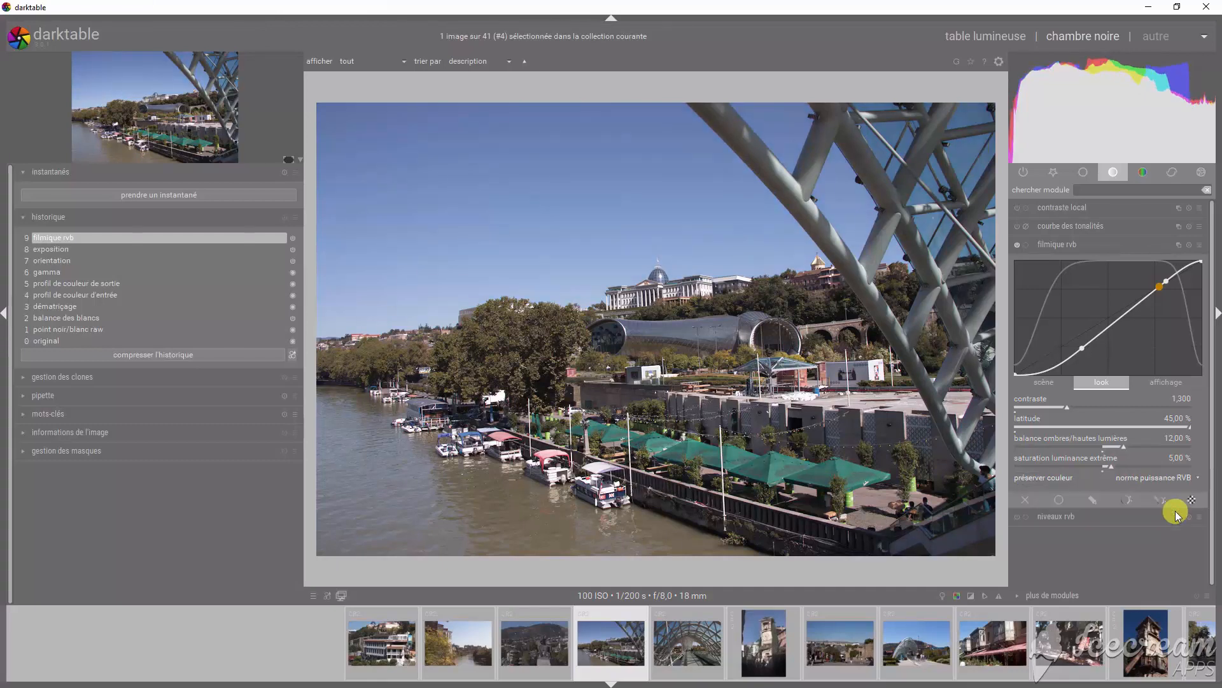
click(1193, 478)
click(1184, 443)
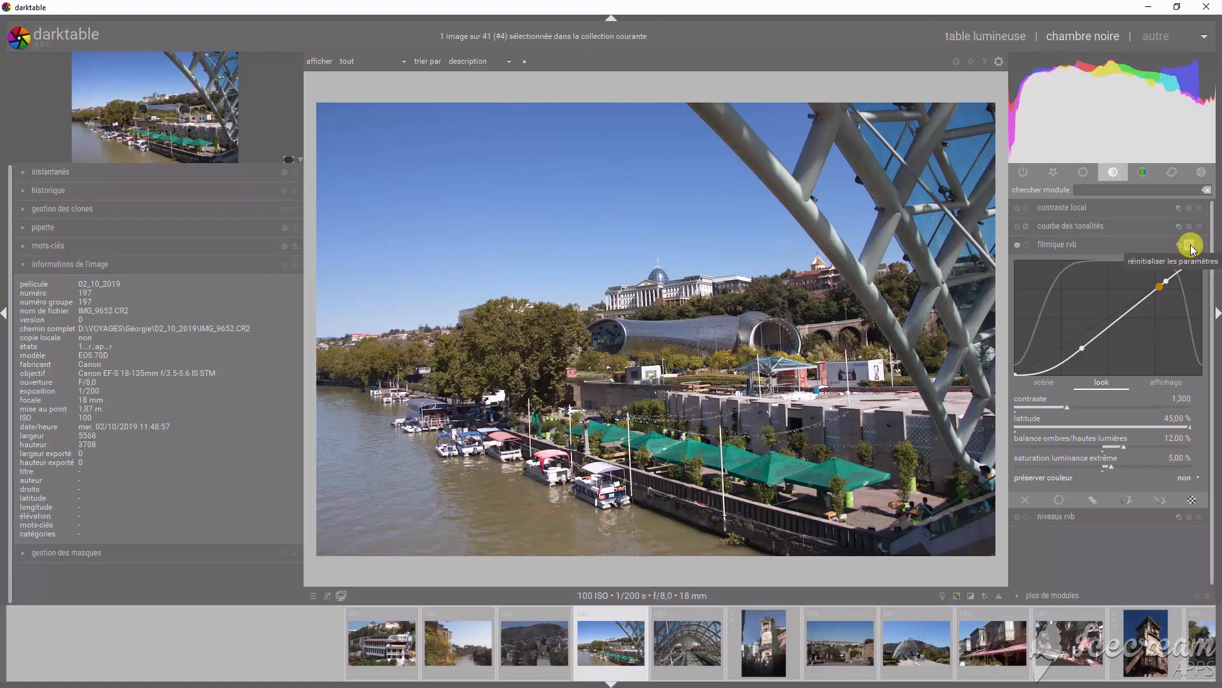
Save the boats photo's filmique rvb settings as a new preset named CANON 70D 11IL and reopen the preset list.
right_click(1191, 248)
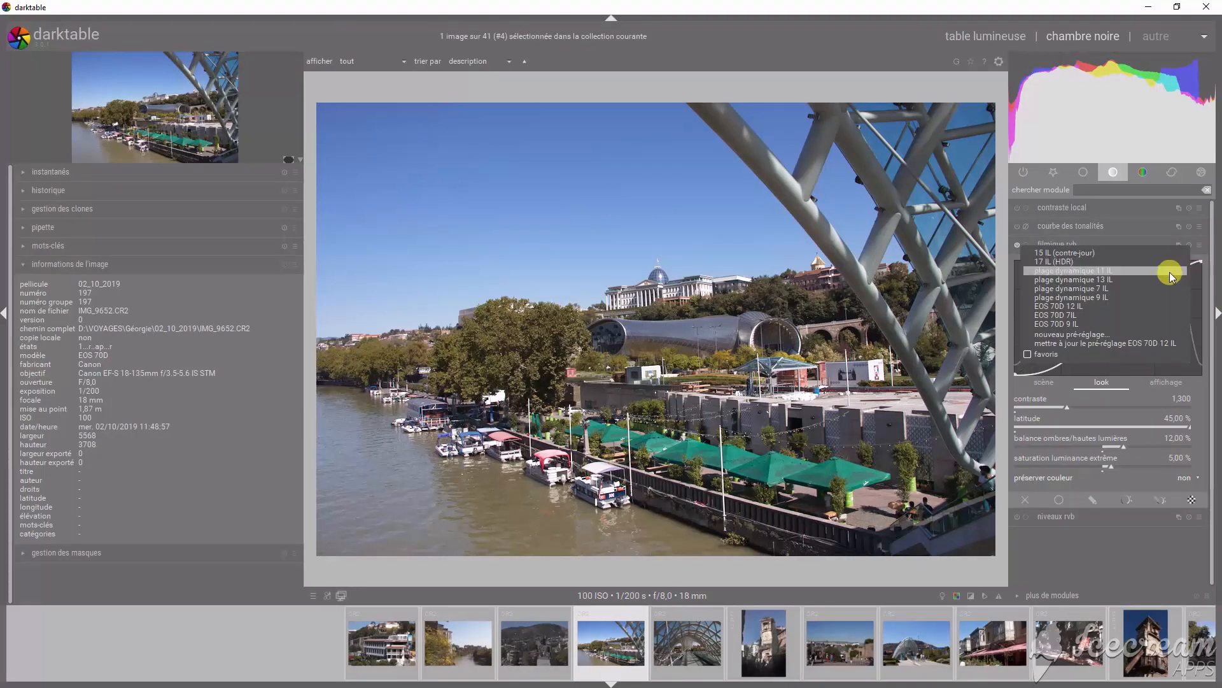
click(1103, 336)
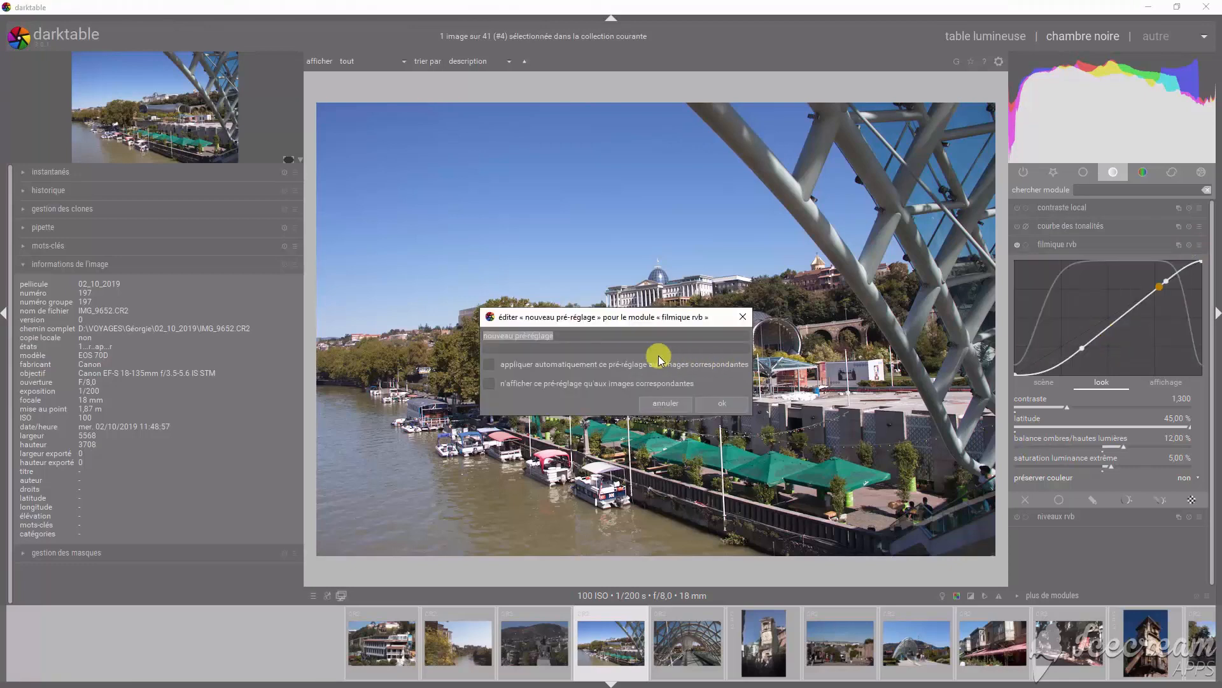
click(546, 334)
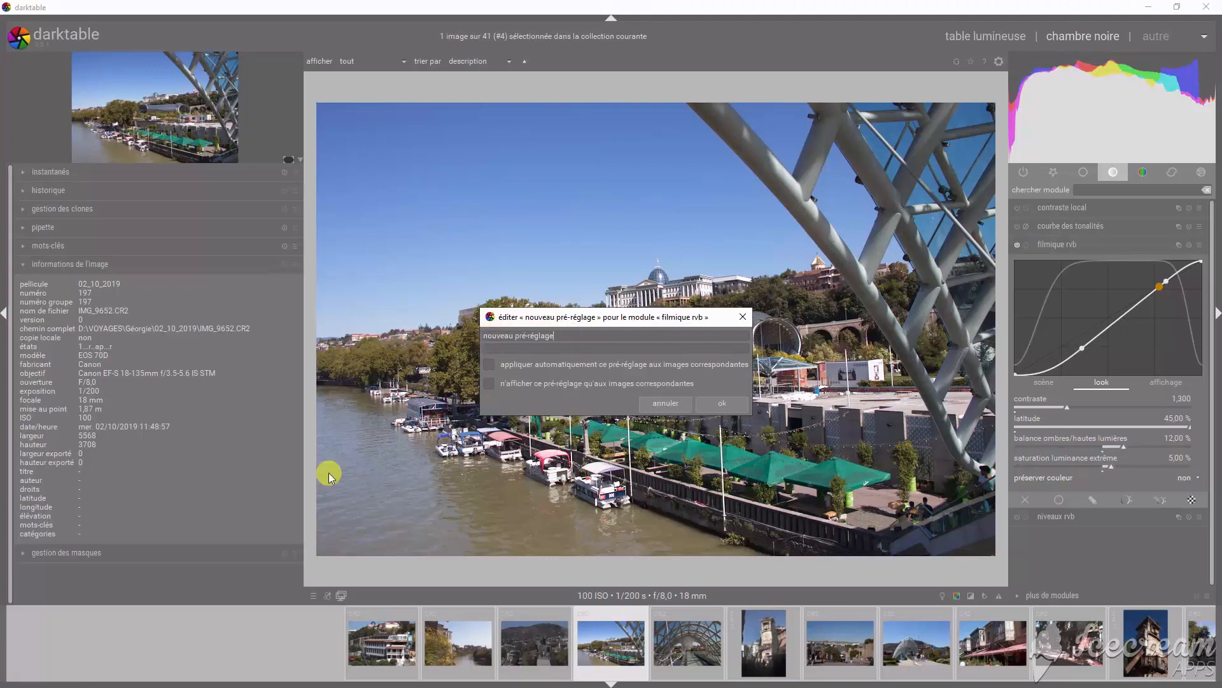
key(BackSpace)
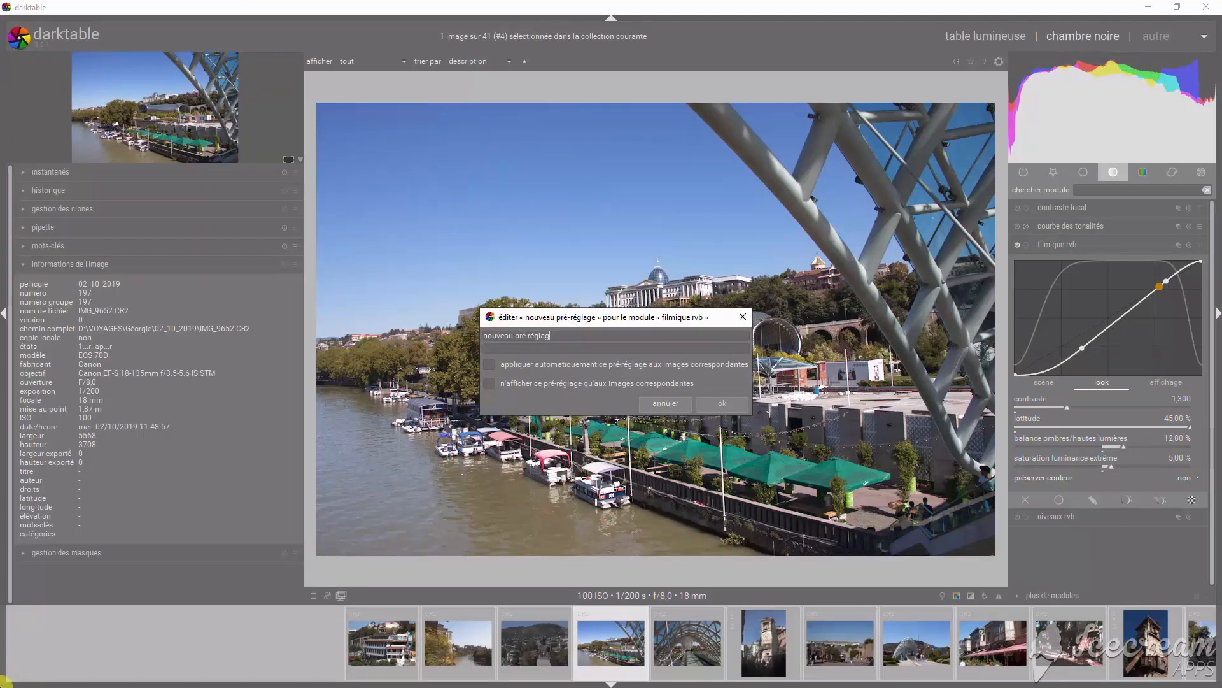
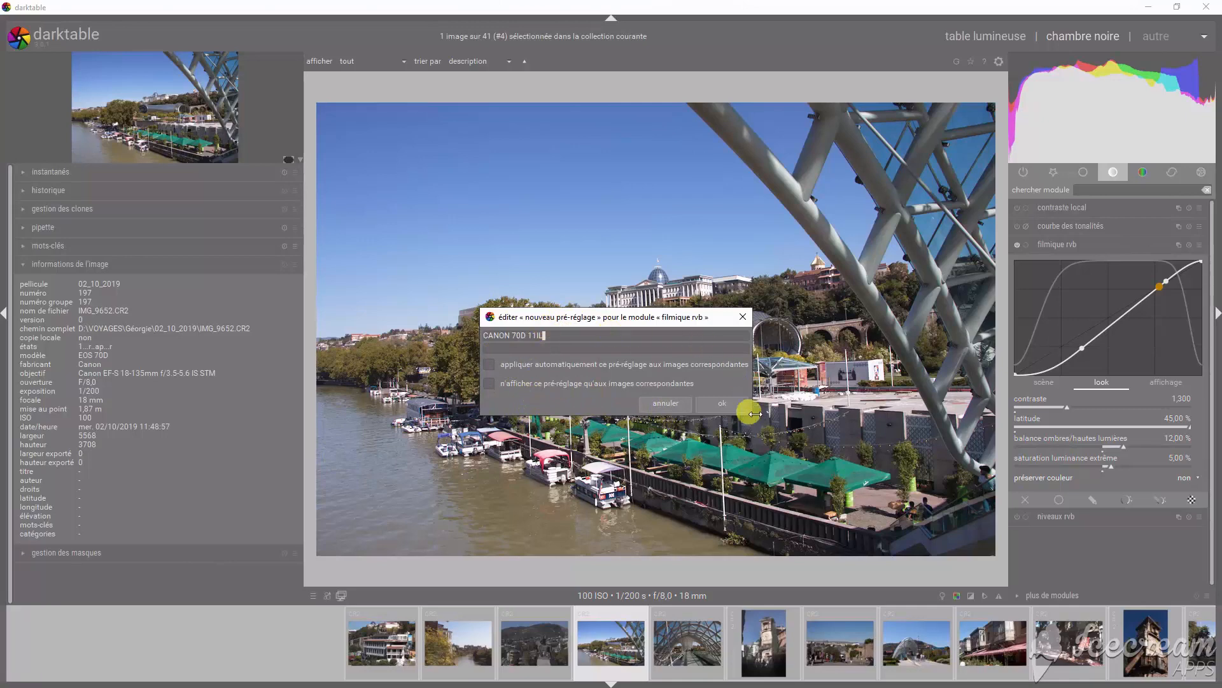
click(727, 405)
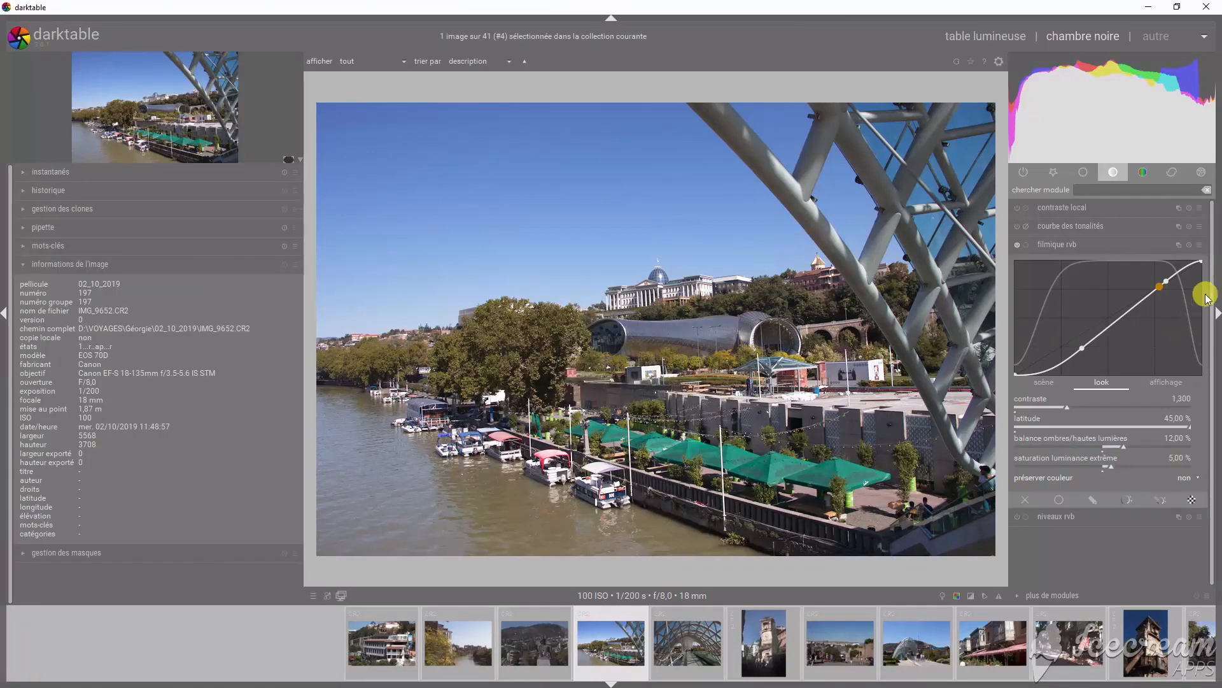
right_click(1187, 247)
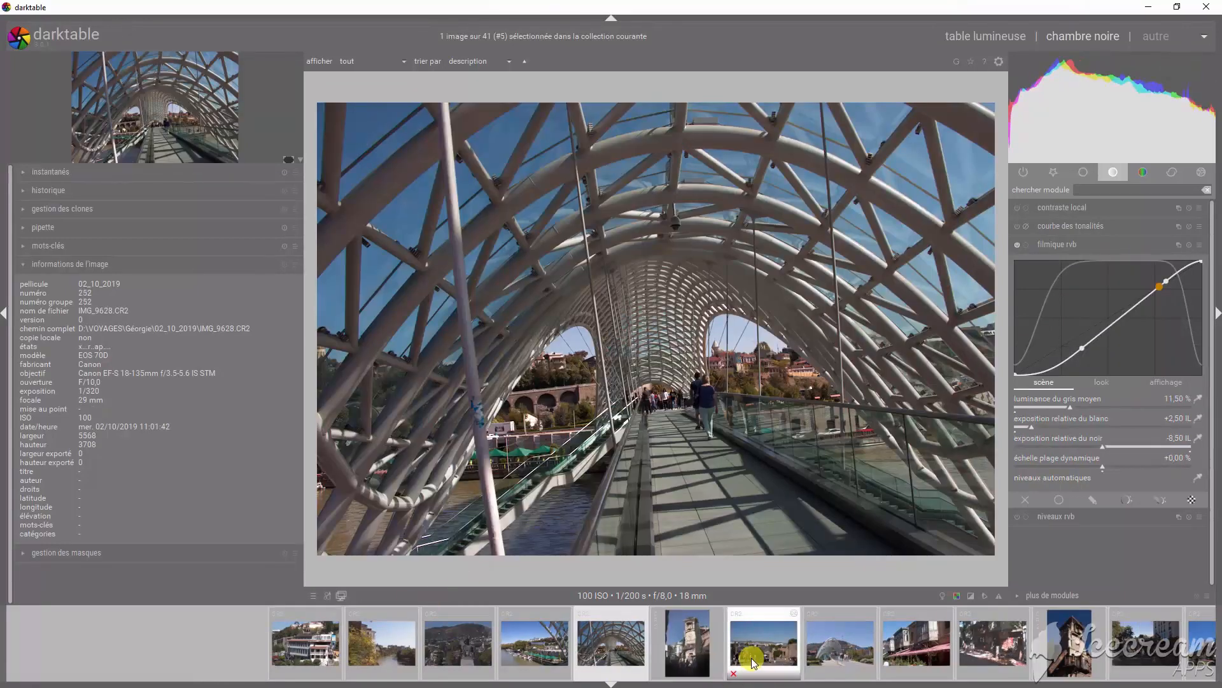
Enable filmique rvb on the white arched bridge photo with the CANON 70D 11IL preset and set middle-grey luminance to about 10,30 %.
click(844, 656)
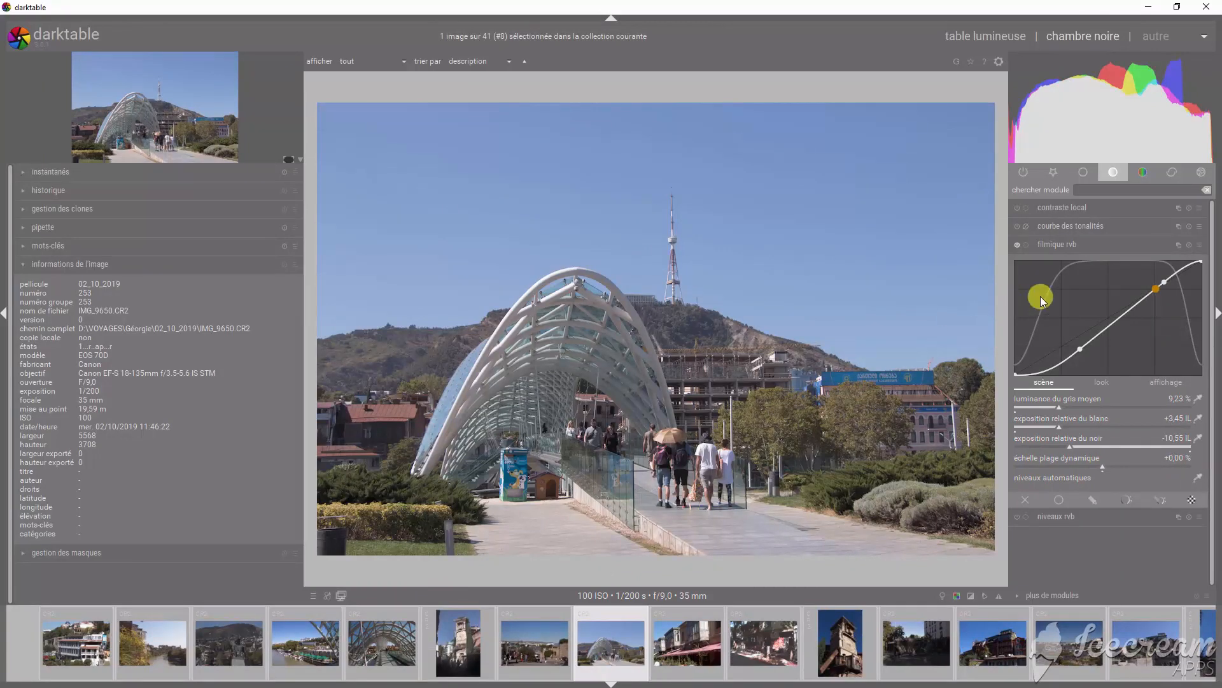
click(1019, 247)
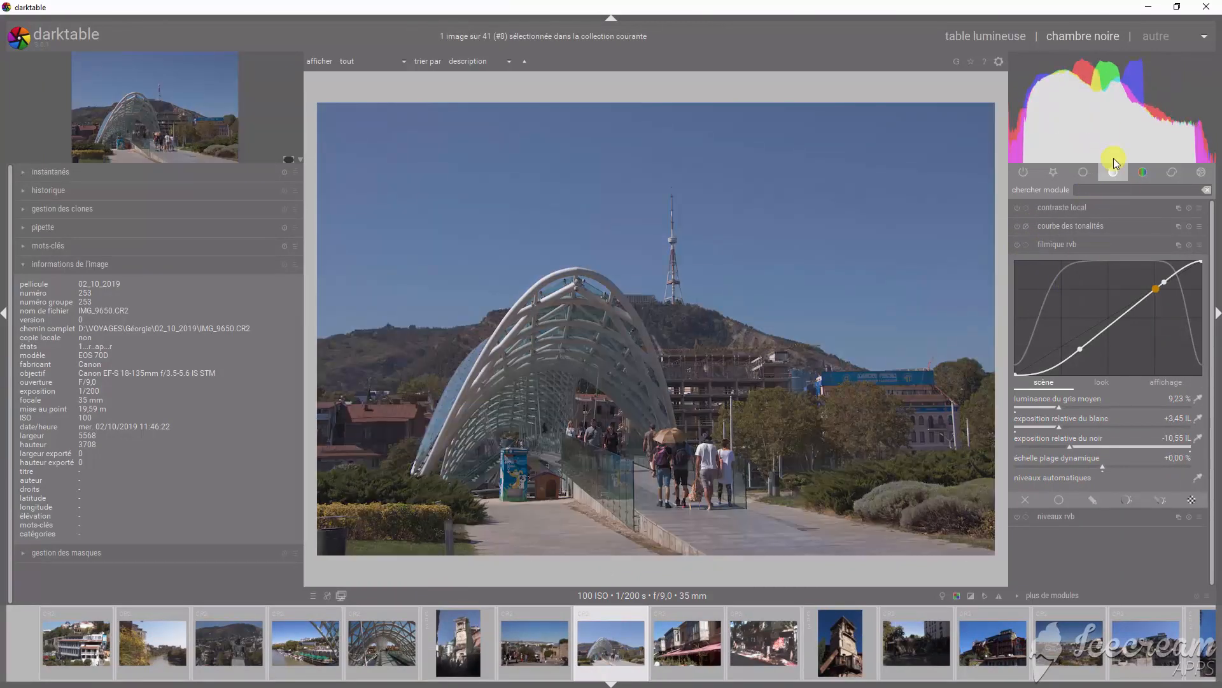
click(1189, 248)
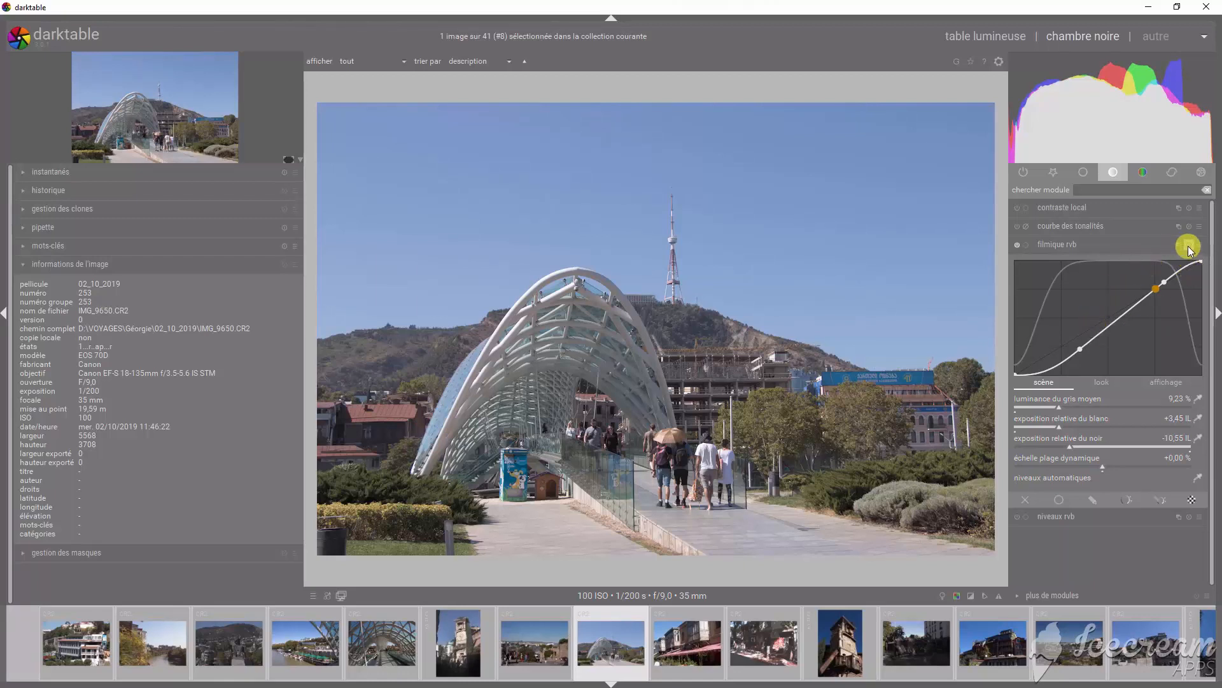
right_click(1189, 247)
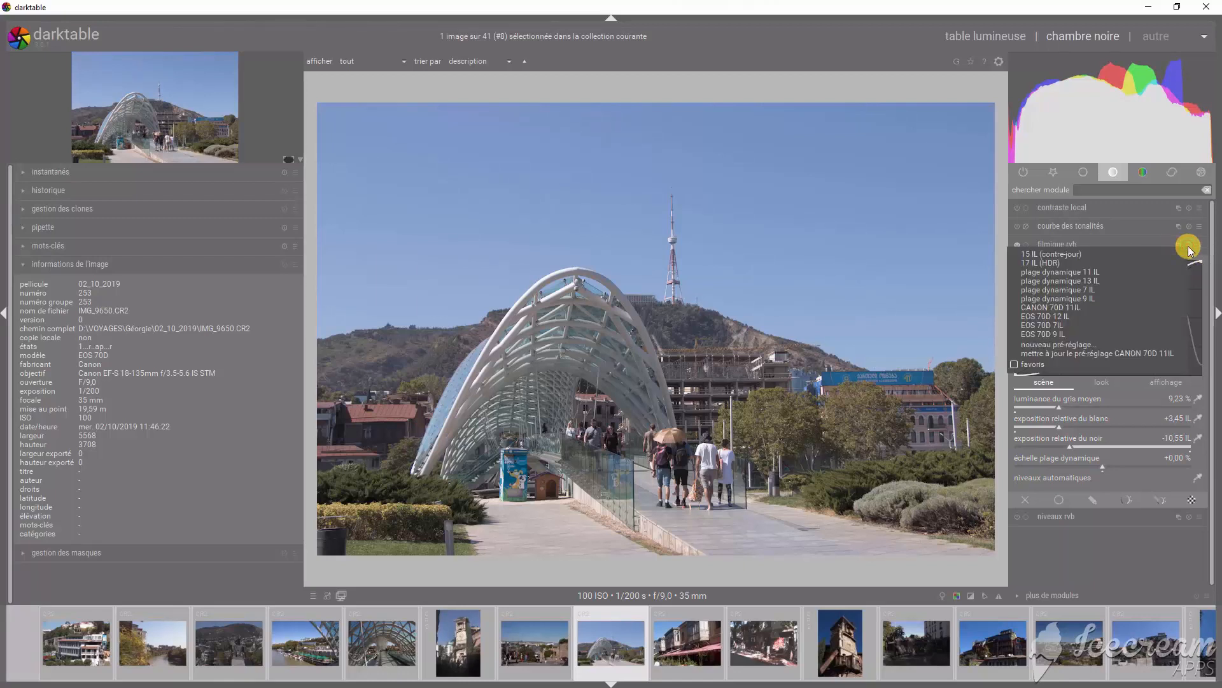
click(1063, 308)
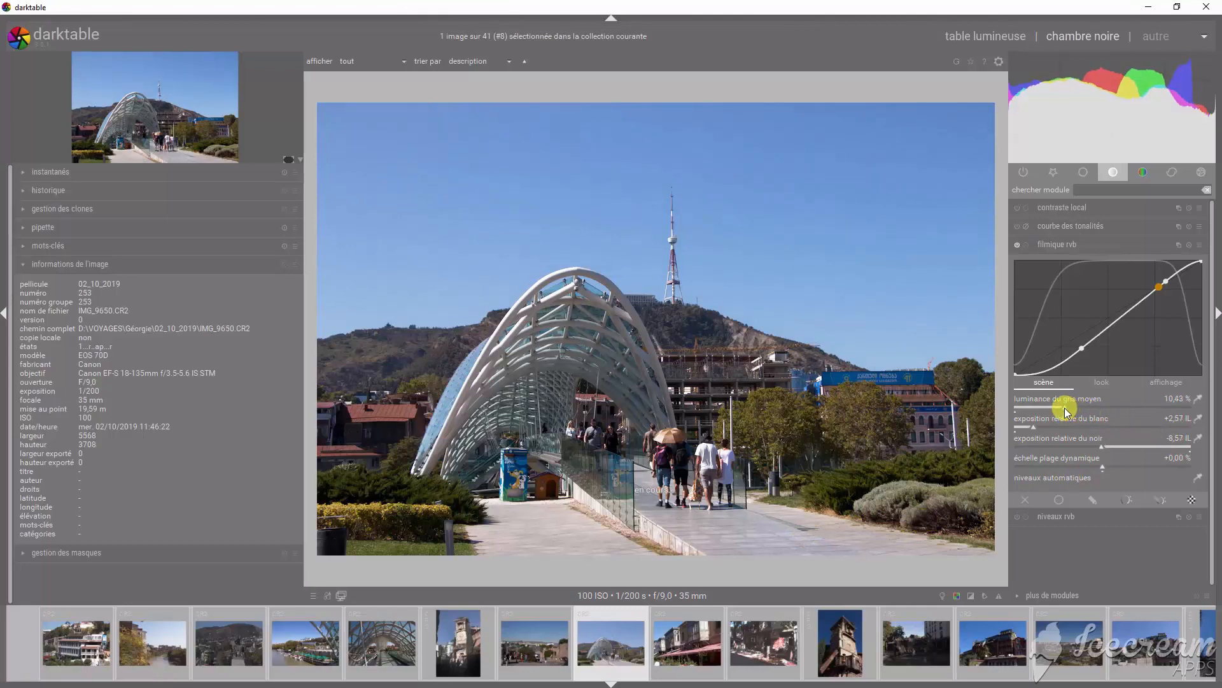
drag(1064, 408, 1060, 407)
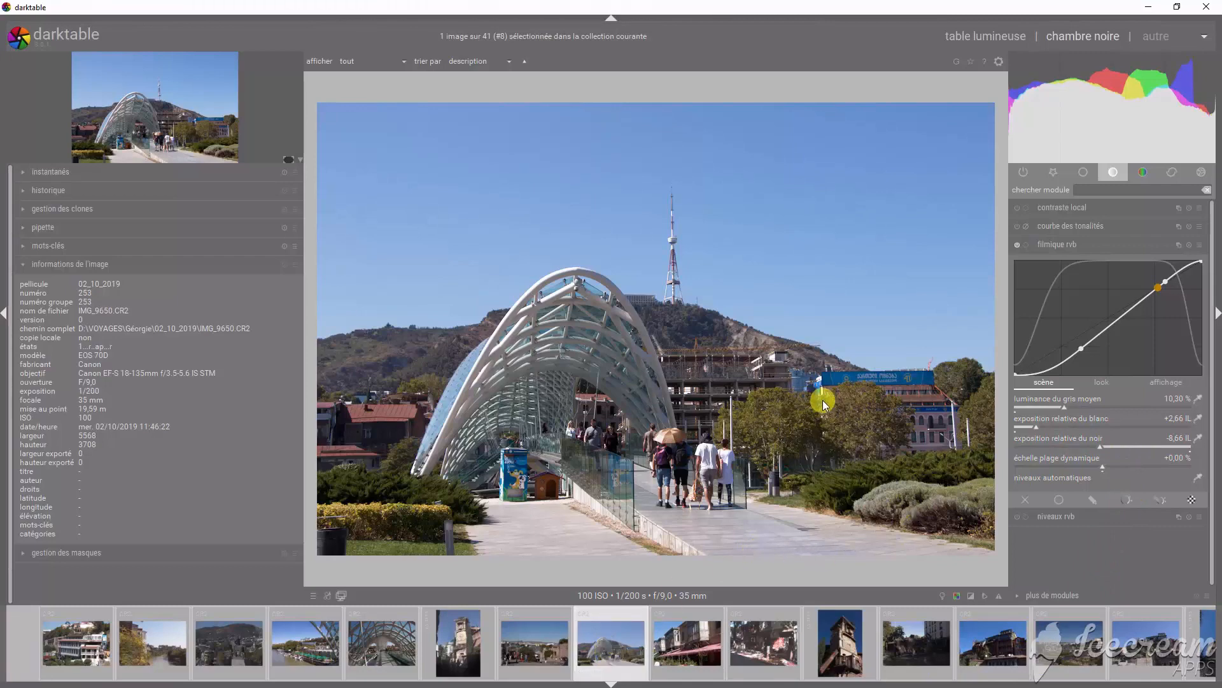
Enable filmique rvb on the carpet street photo with the CANON 70D 11IL preset and raise middle-grey luminance slightly past 11,72 %.
key(space)
key(space)
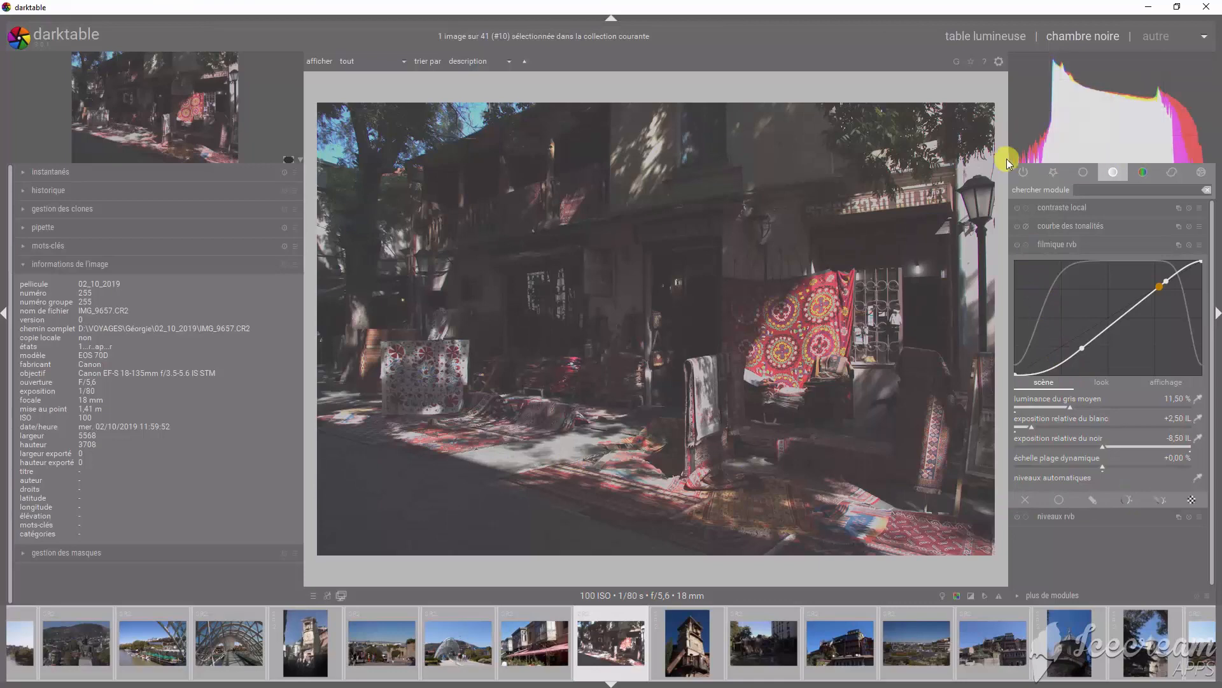
click(1018, 245)
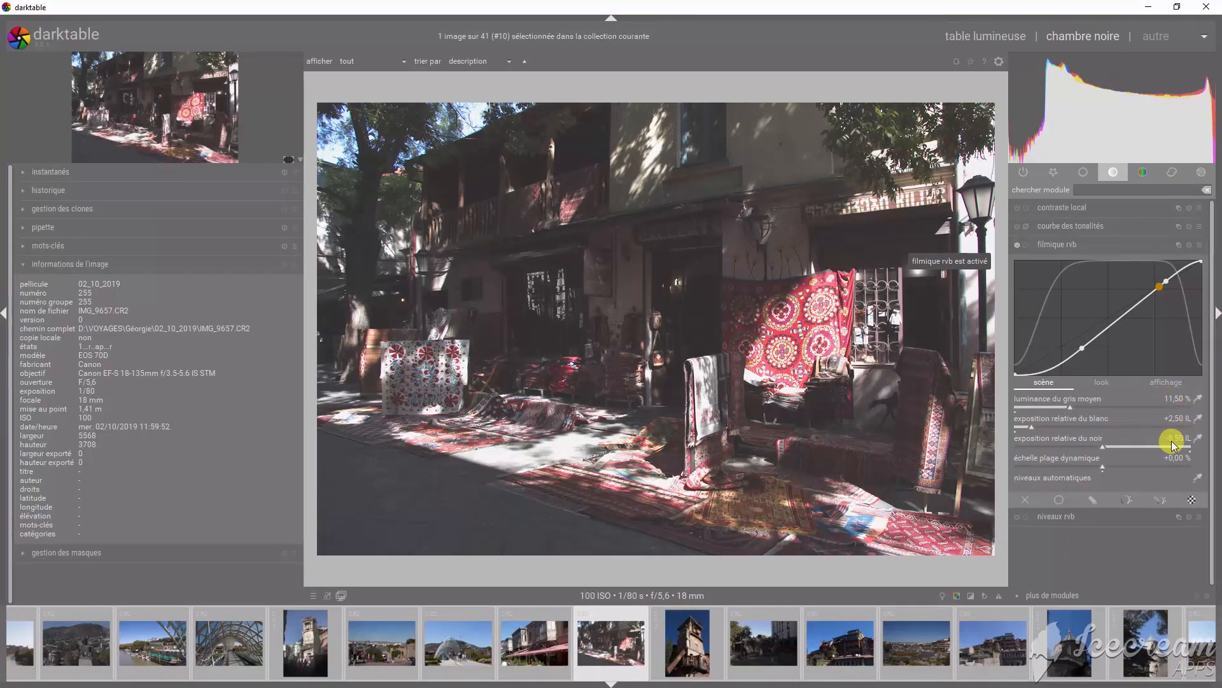
click(1198, 244)
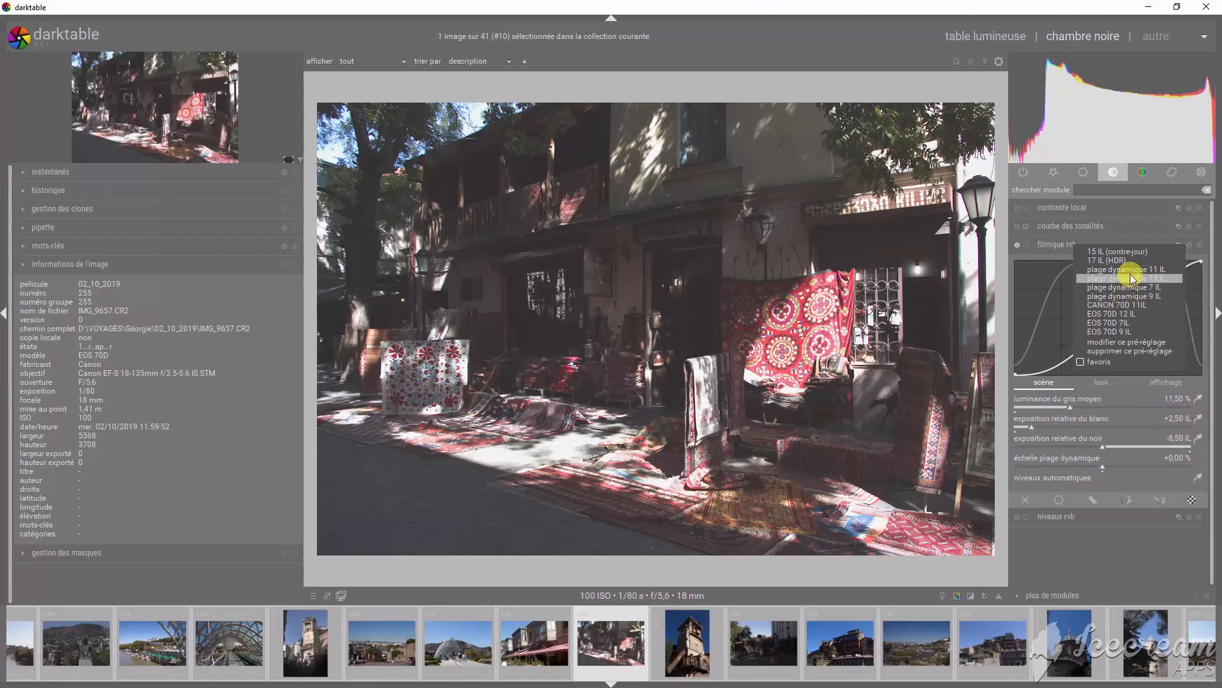
click(1119, 251)
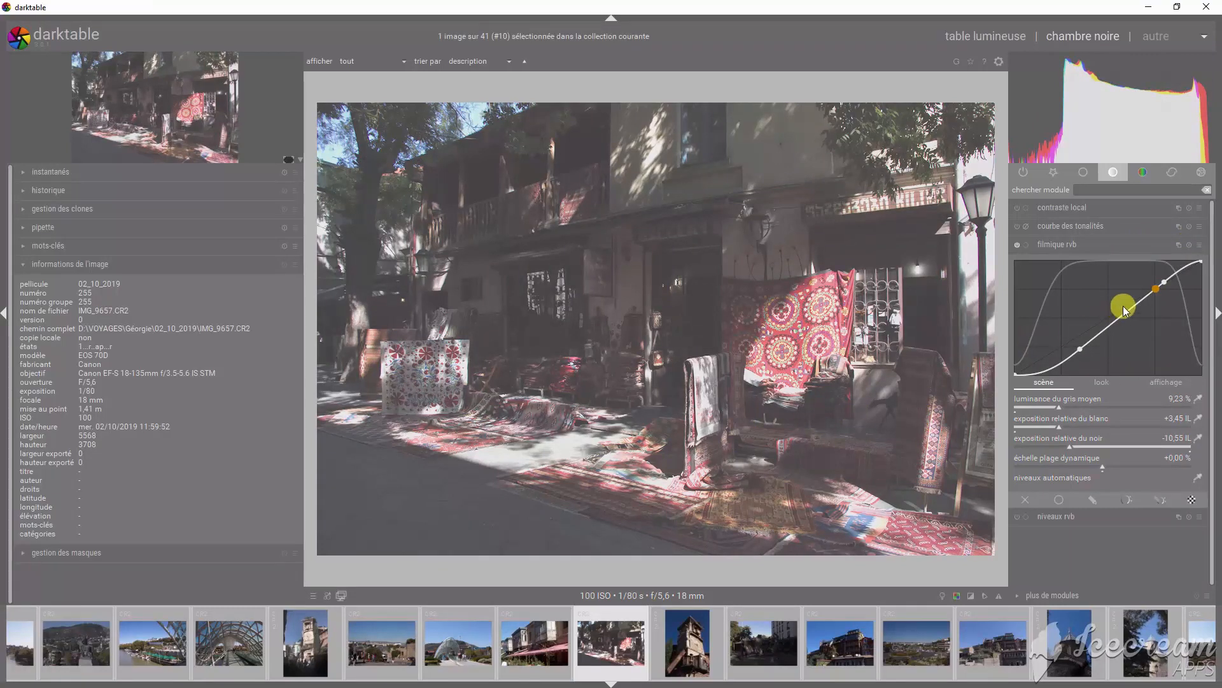
click(1188, 244)
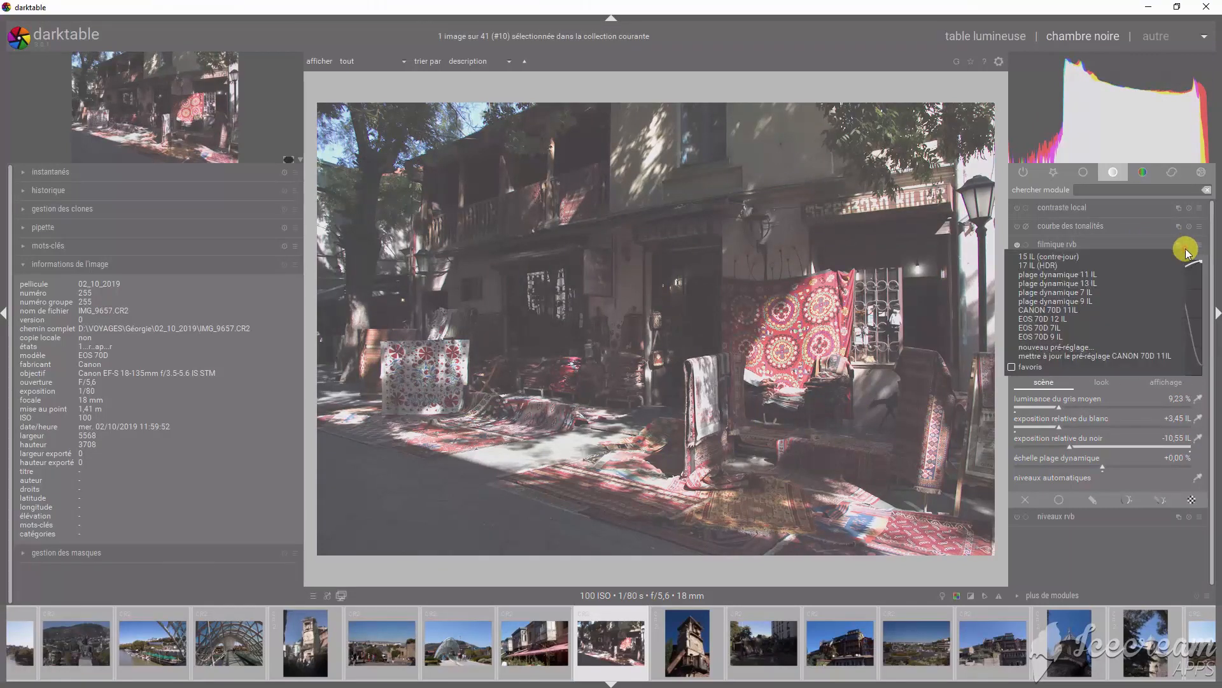
click(1031, 312)
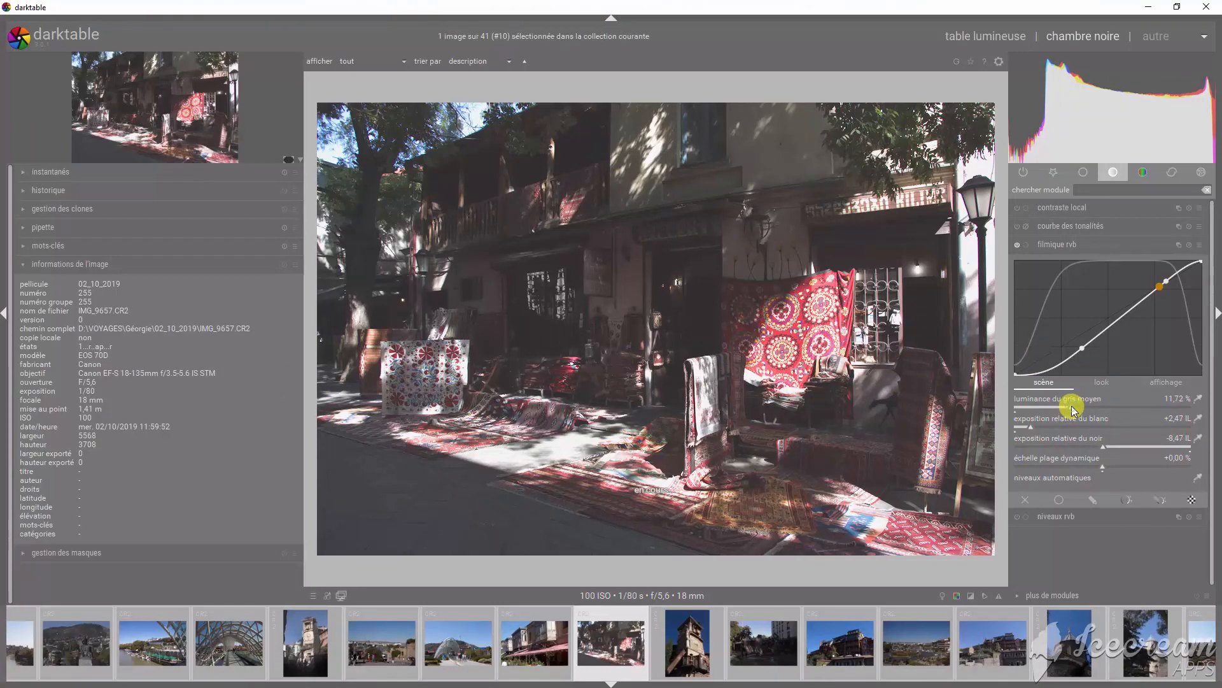
drag(1075, 409, 1083, 410)
scroll(1086, 408, up, 1)
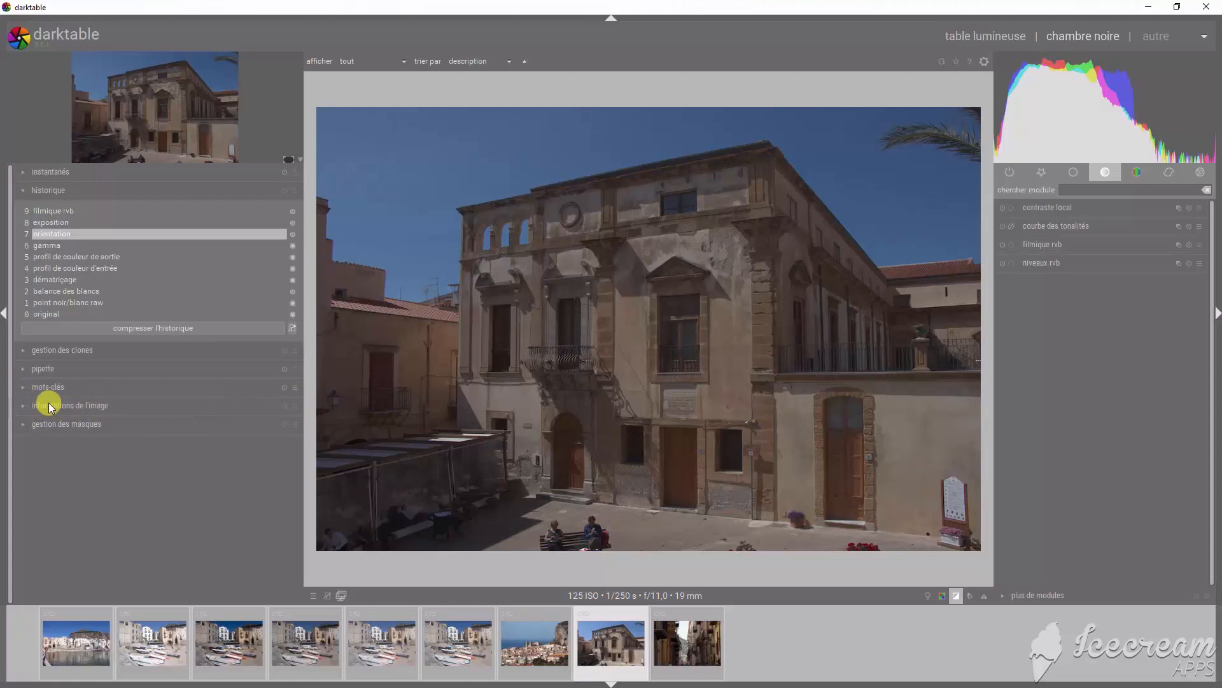
Check the palazzo photo's image information and set its history to the exposition state.
click(127, 410)
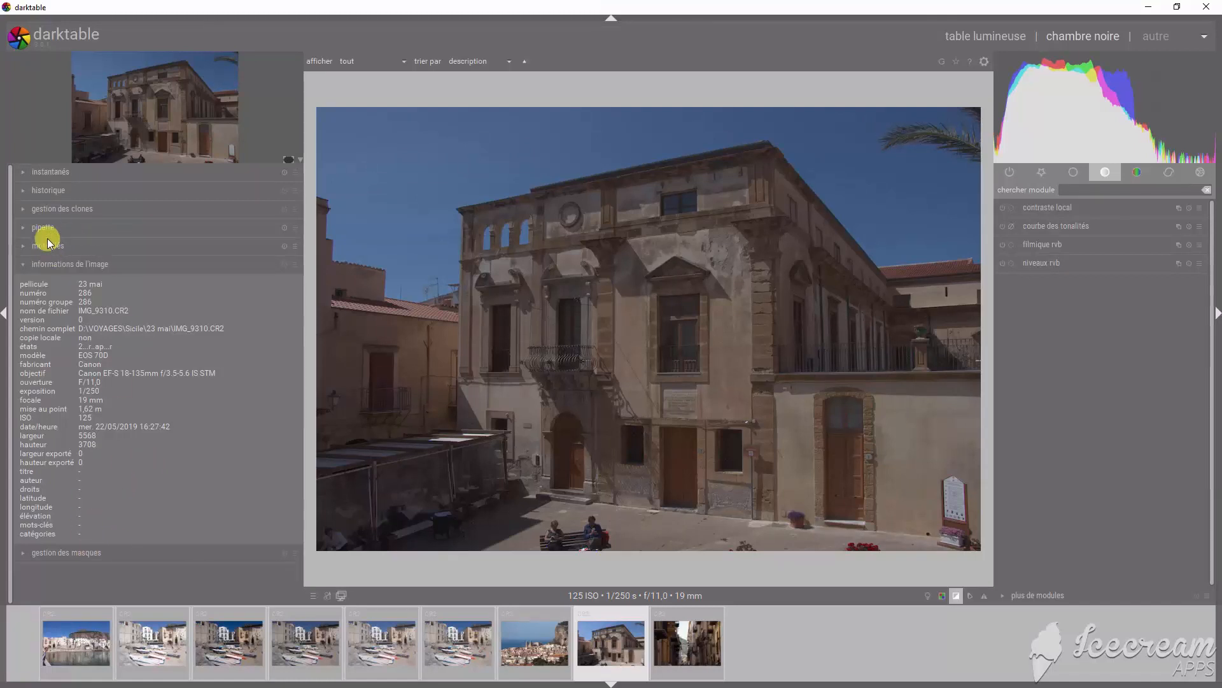
click(55, 193)
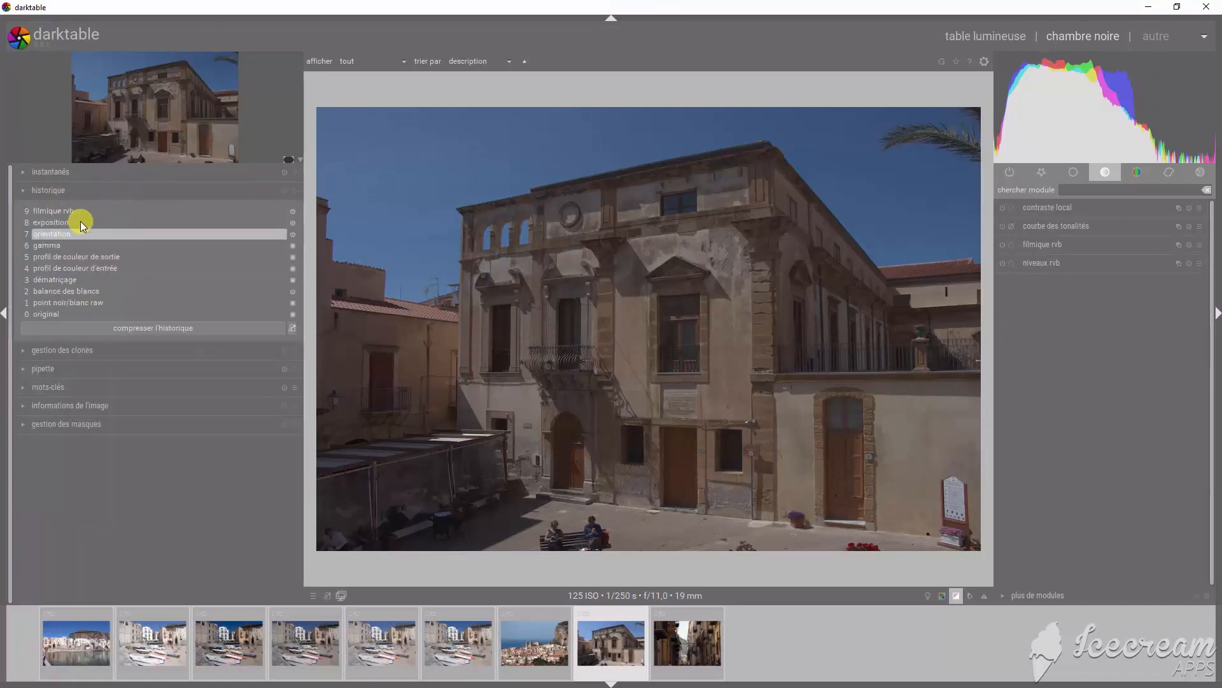
click(47, 224)
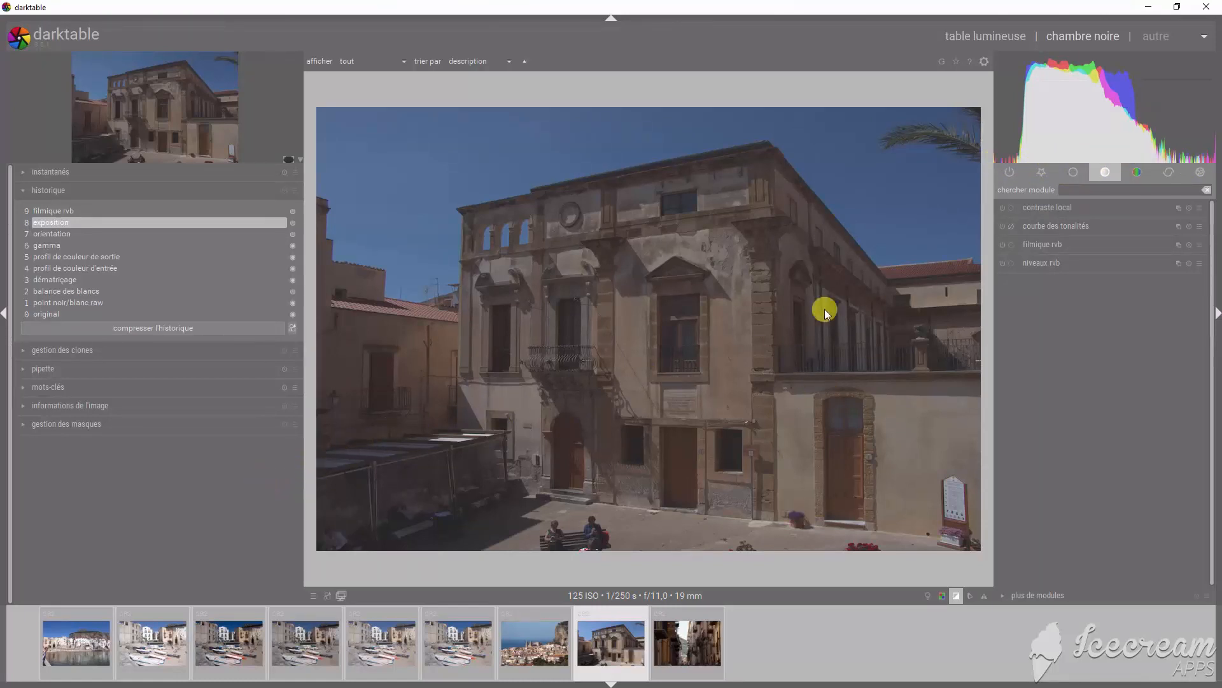
Reset filmique rvb on the palazzo photo and set relative white exposure to +2,25 IL and relative black exposure to -8,75 IL.
click(1049, 245)
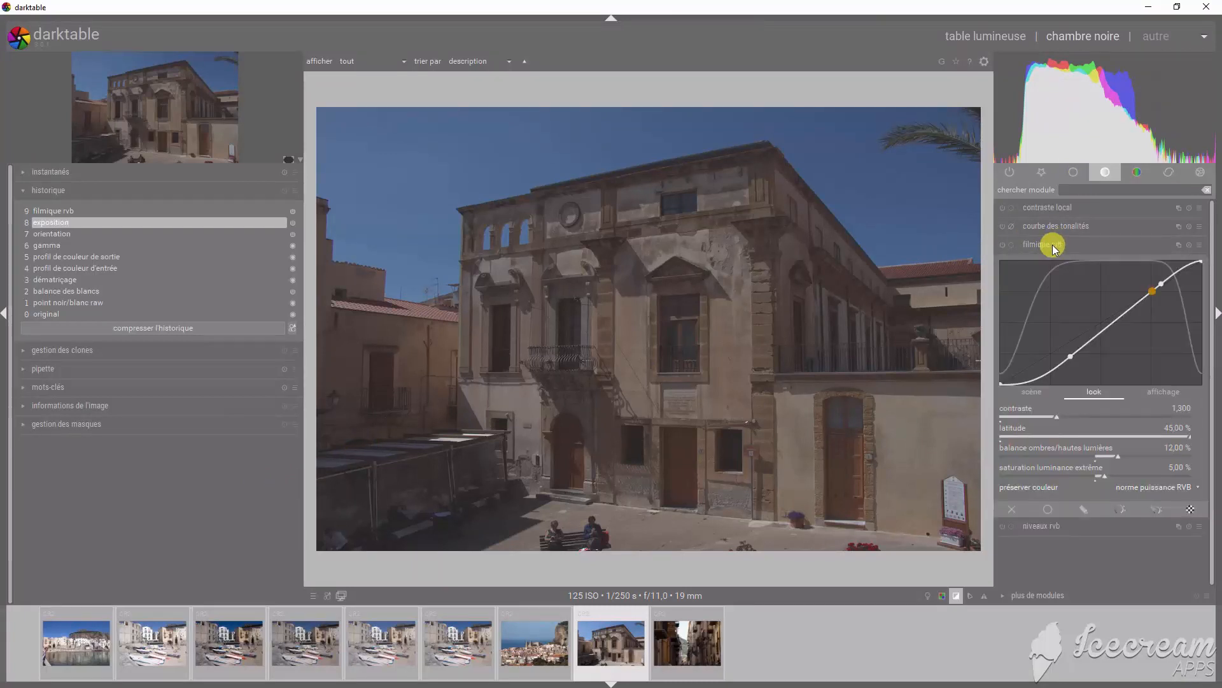
click(1189, 244)
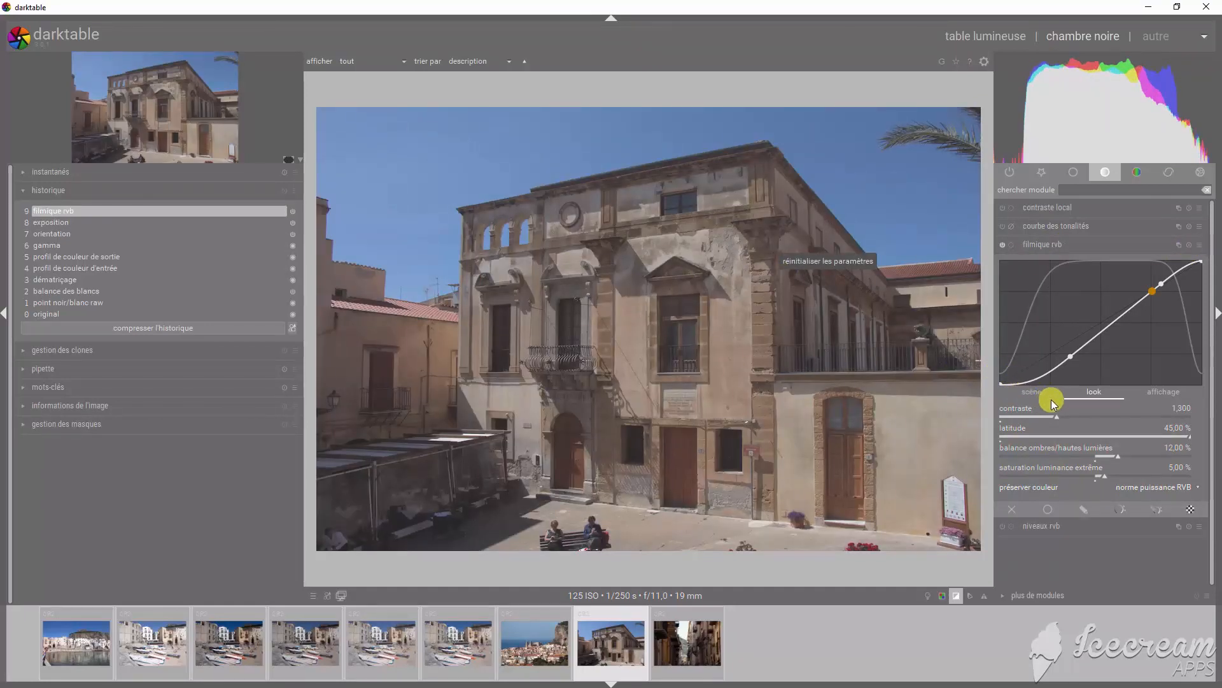
click(1032, 392)
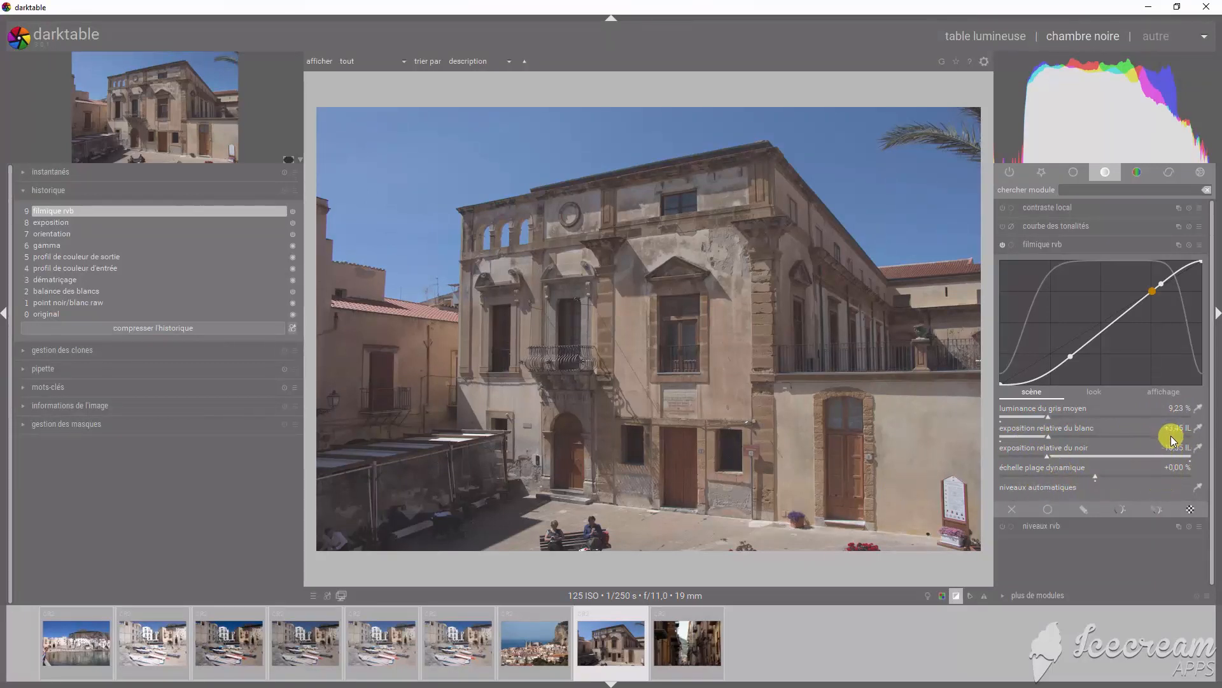
click(1013, 437)
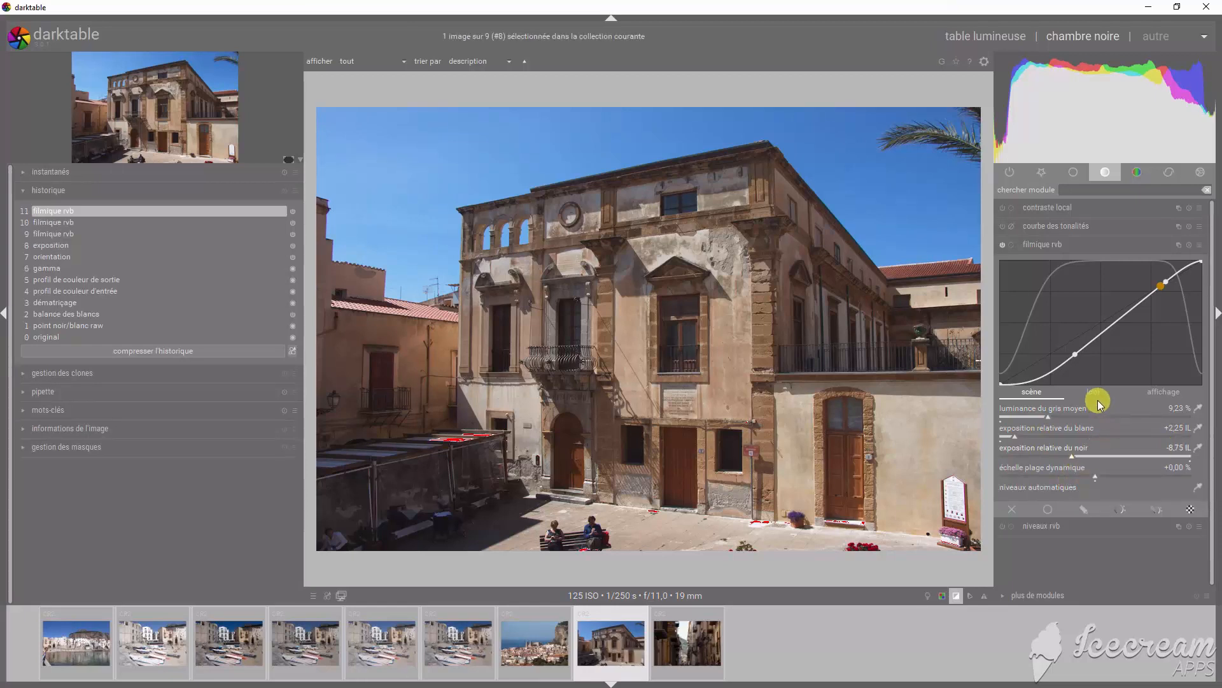
Review filmique rvb's look settings on the palazzo photo and apply the CANON 70D 11IL preset.
click(1099, 394)
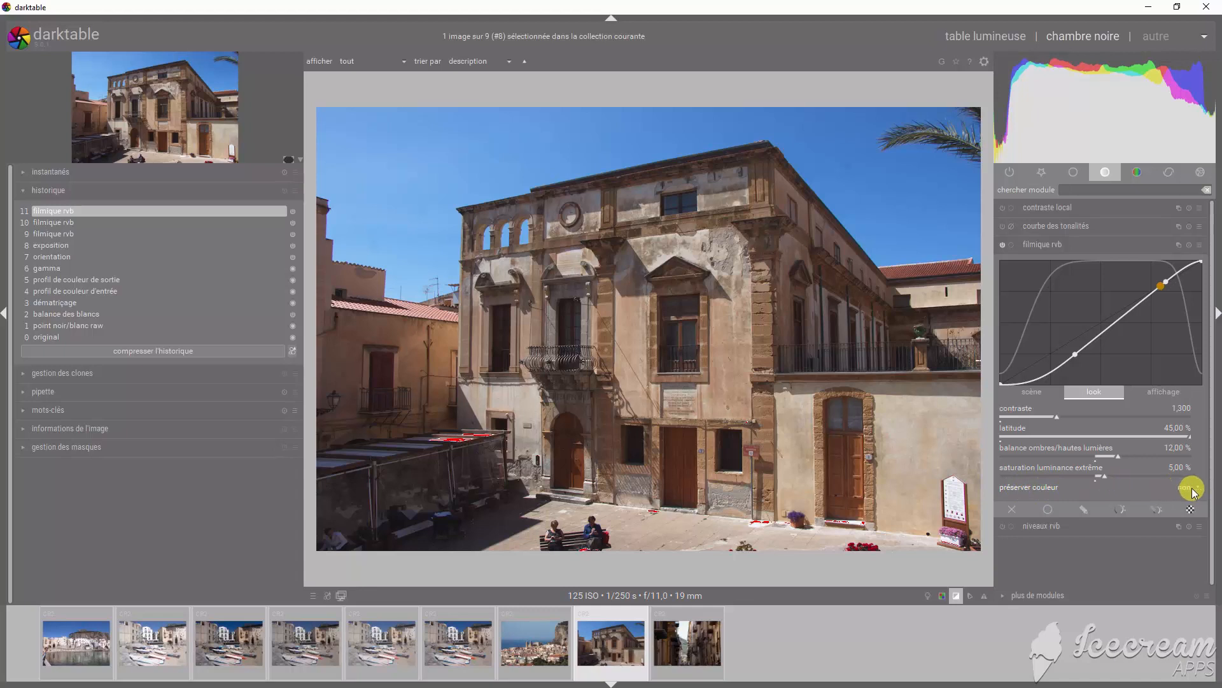
click(1032, 392)
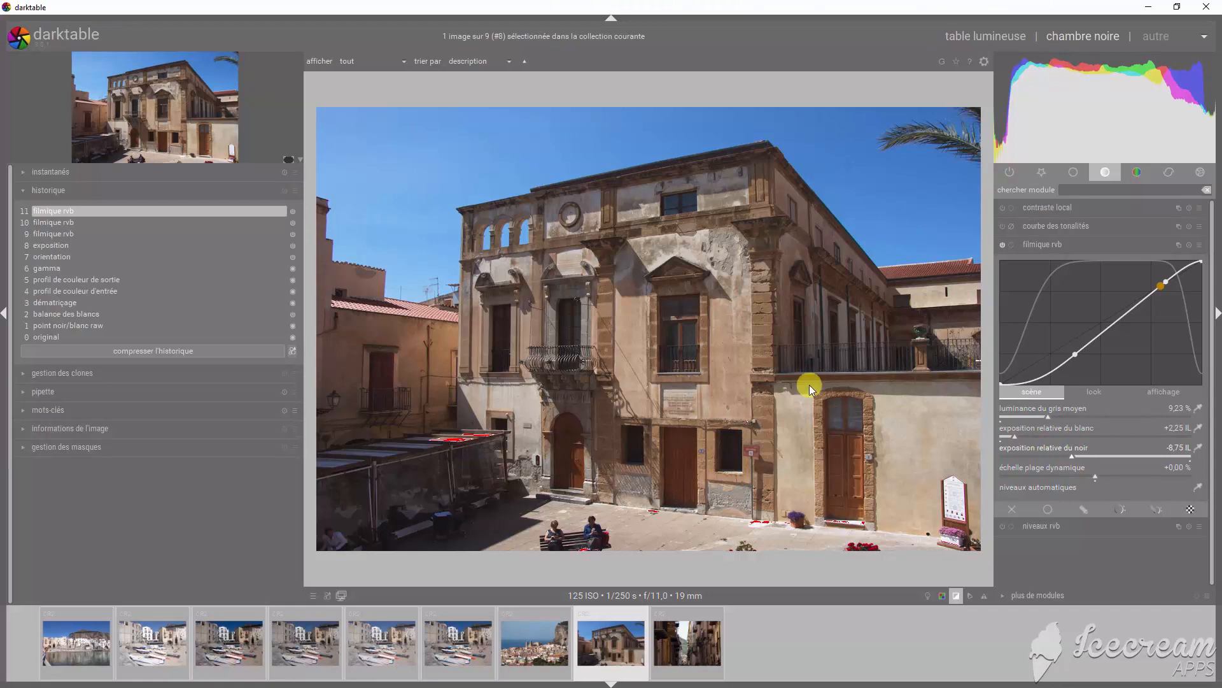
click(1188, 247)
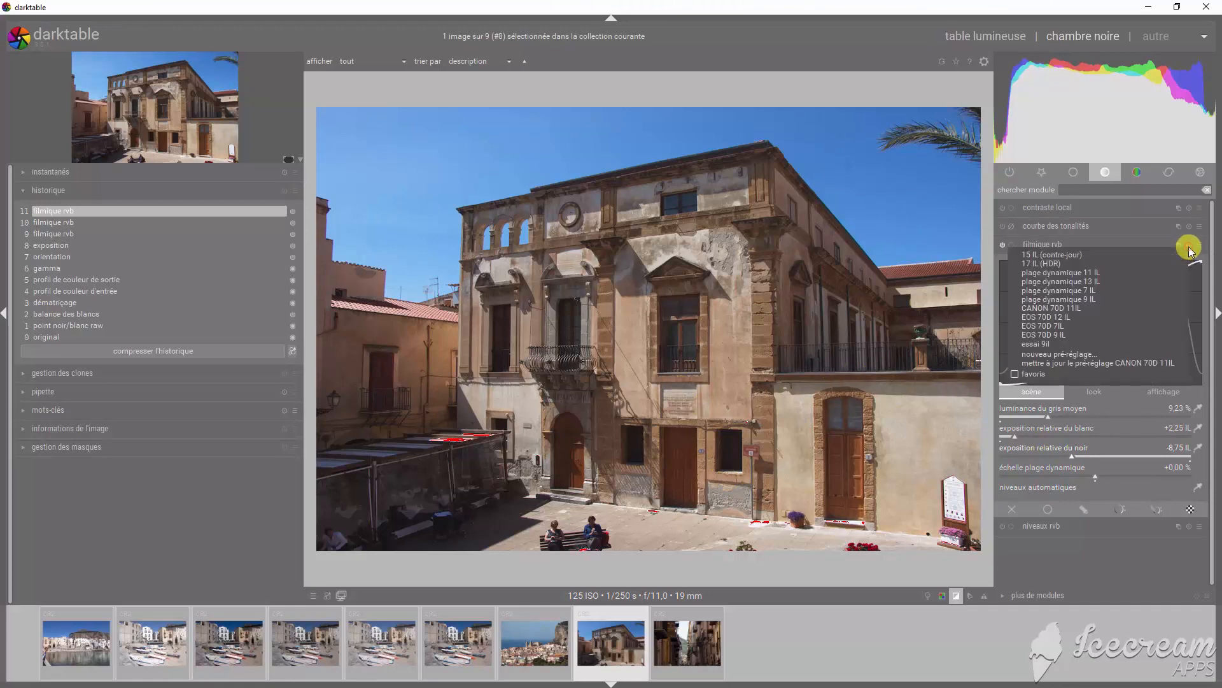
click(1087, 310)
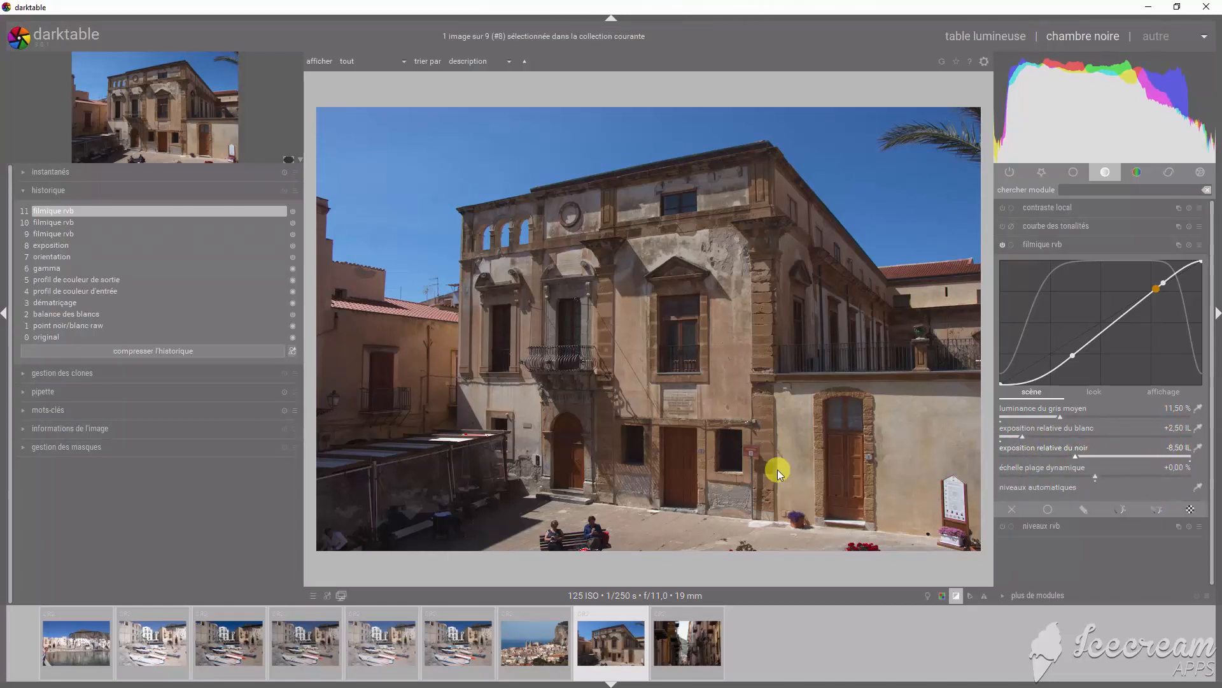
Save the palazzo photo's filmique rvb settings as a new preset named EOS 70D 11IL and check the preset list.
click(1189, 248)
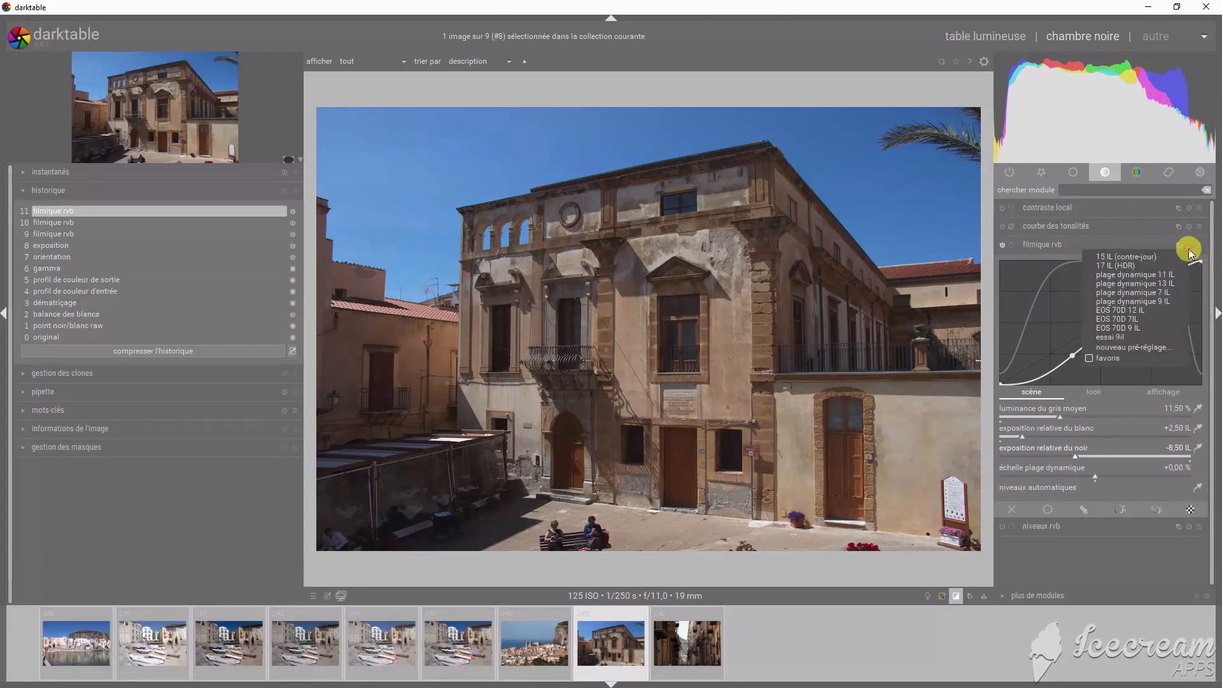
click(1144, 345)
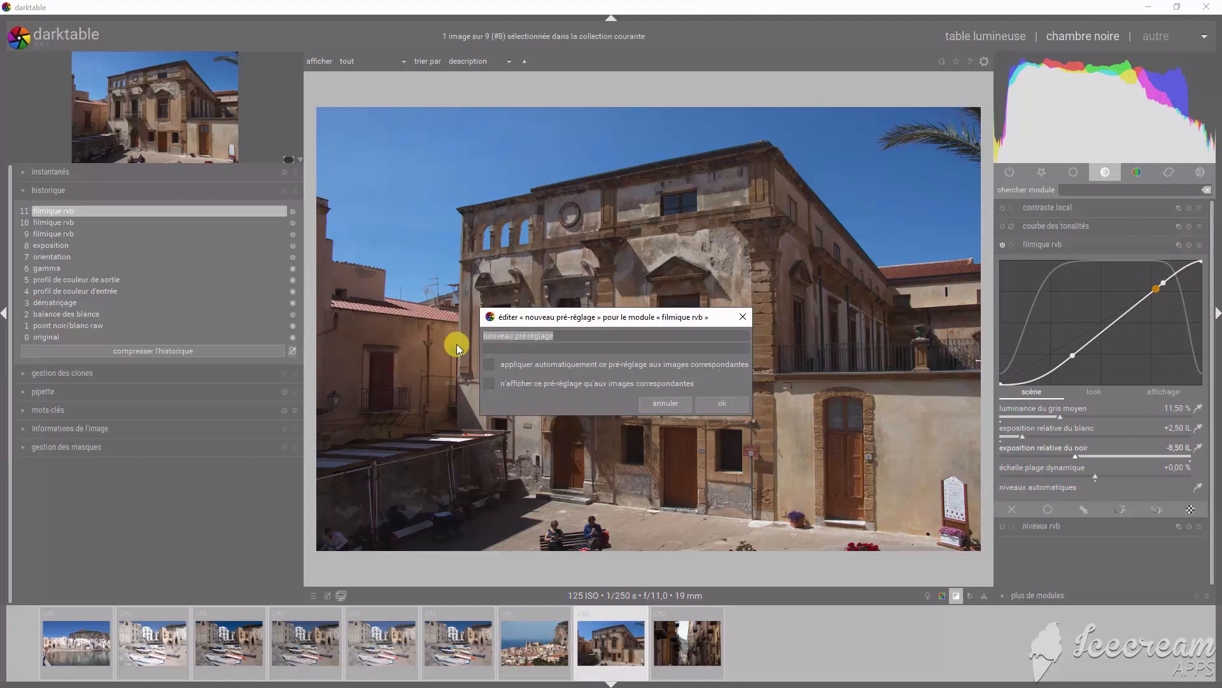
text(EOS)
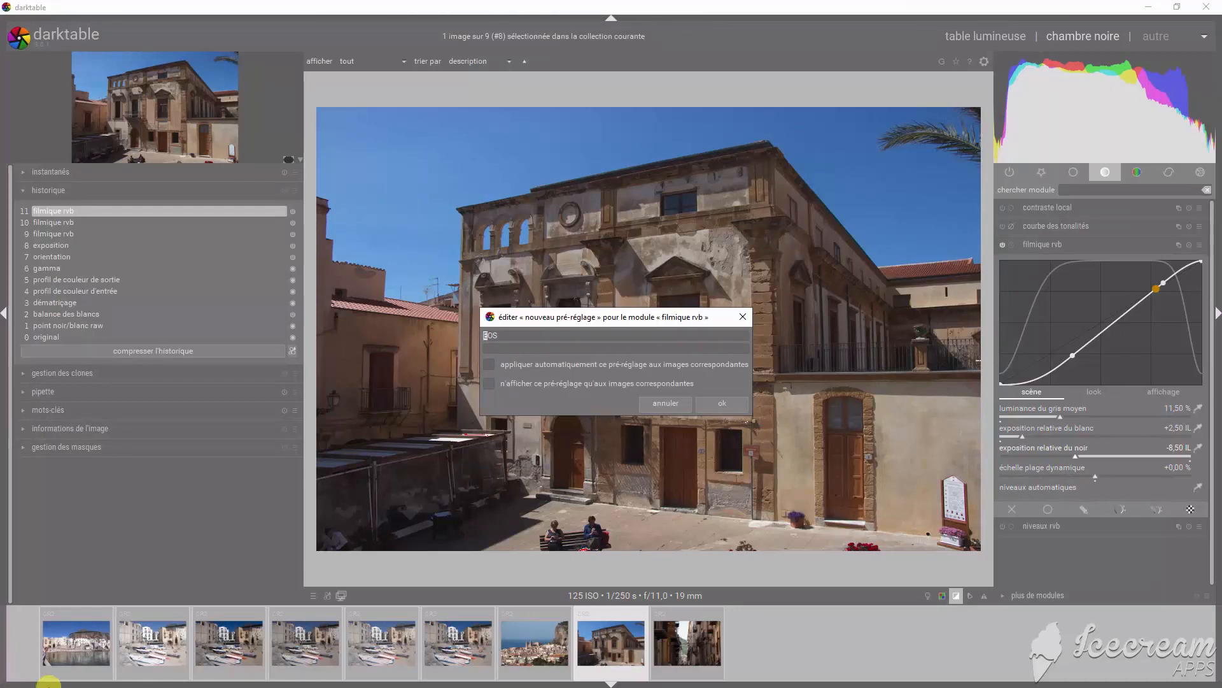
click(525, 335)
drag(525, 334, 470, 328)
key(BackSpace)
text(EOS 70D 11IL)
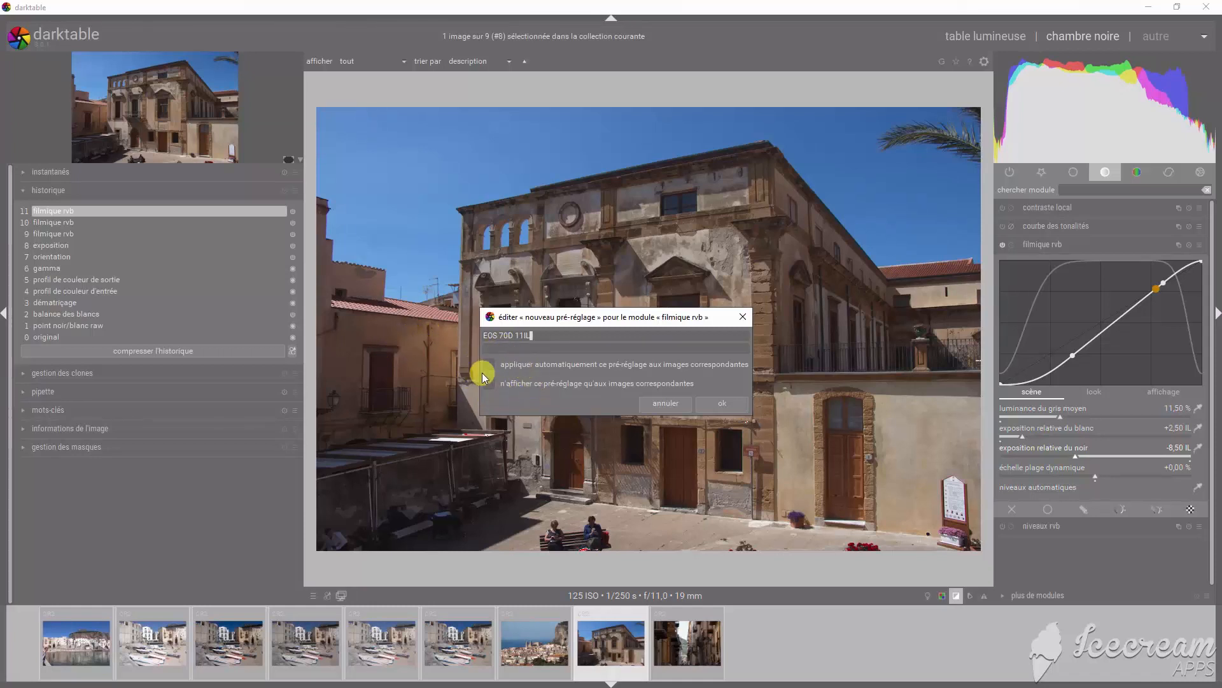
click(709, 402)
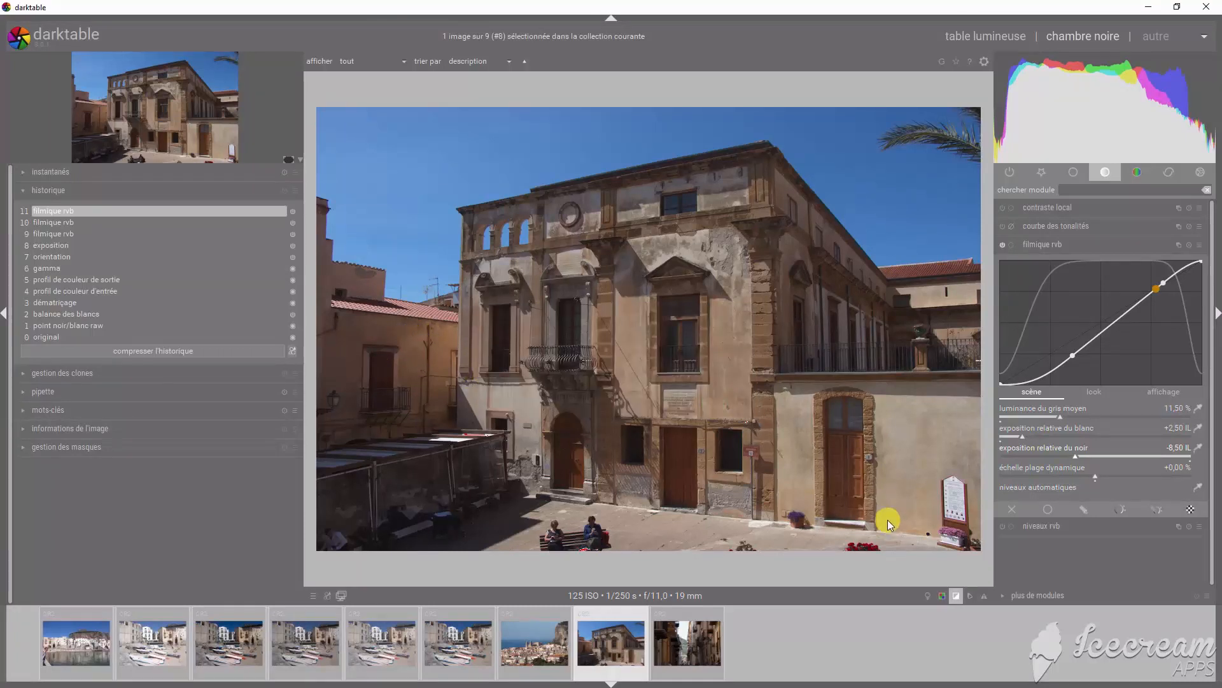
click(1188, 245)
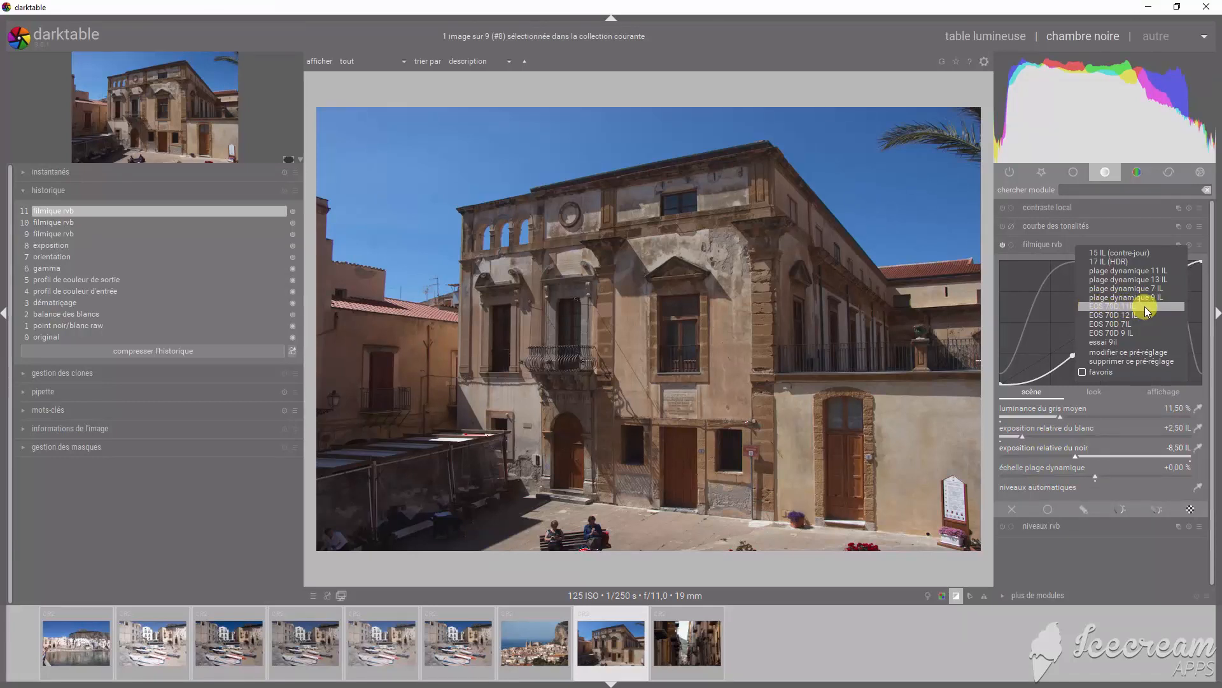
click(1087, 549)
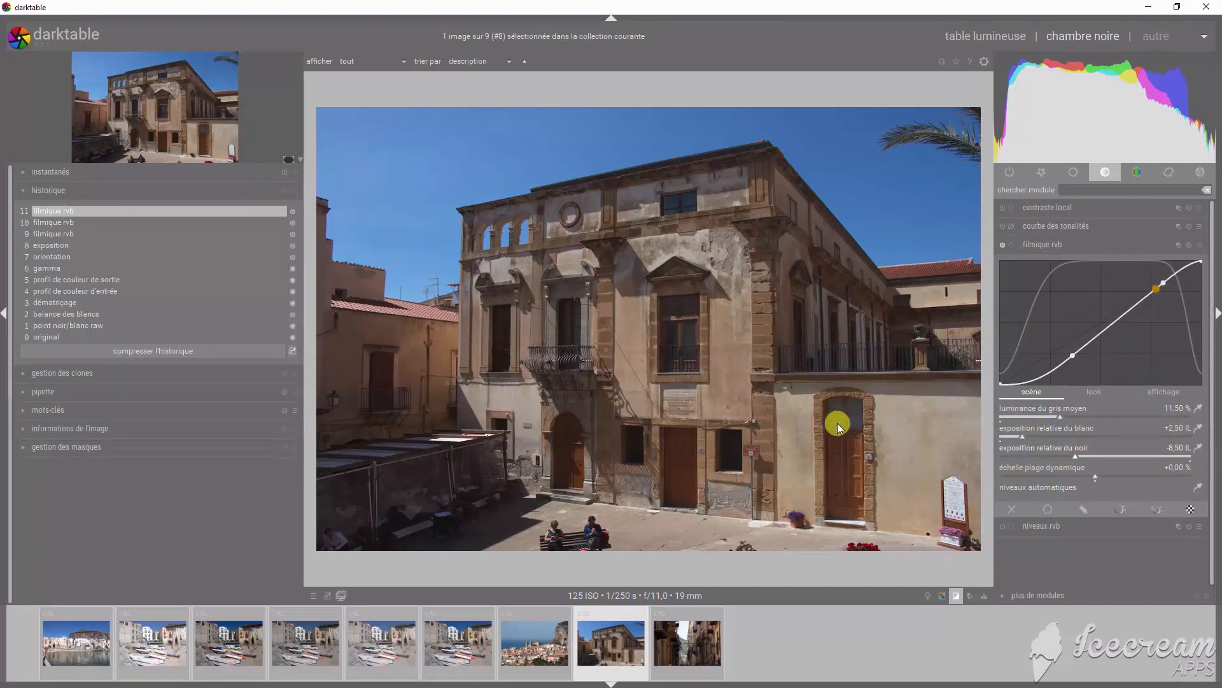
Lower the palazzo photo's middle-grey luminance to about 10,24 % and fine-tune its relative white exposure.
click(1060, 418)
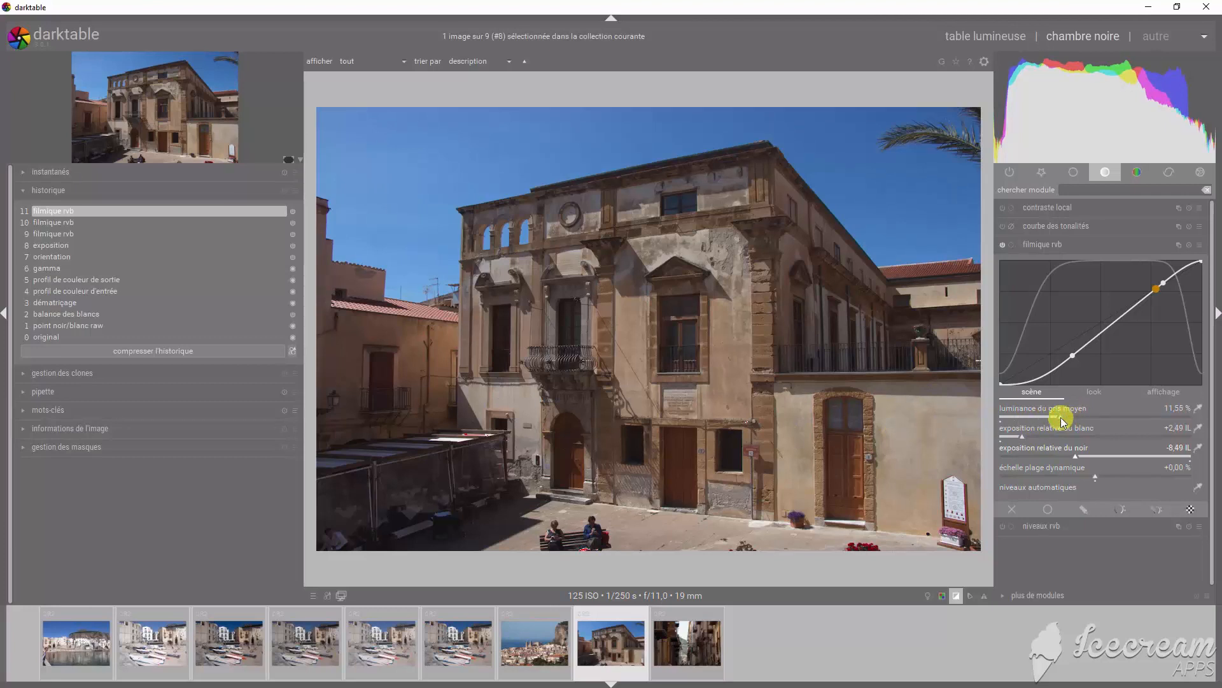
drag(1063, 420, 1052, 412)
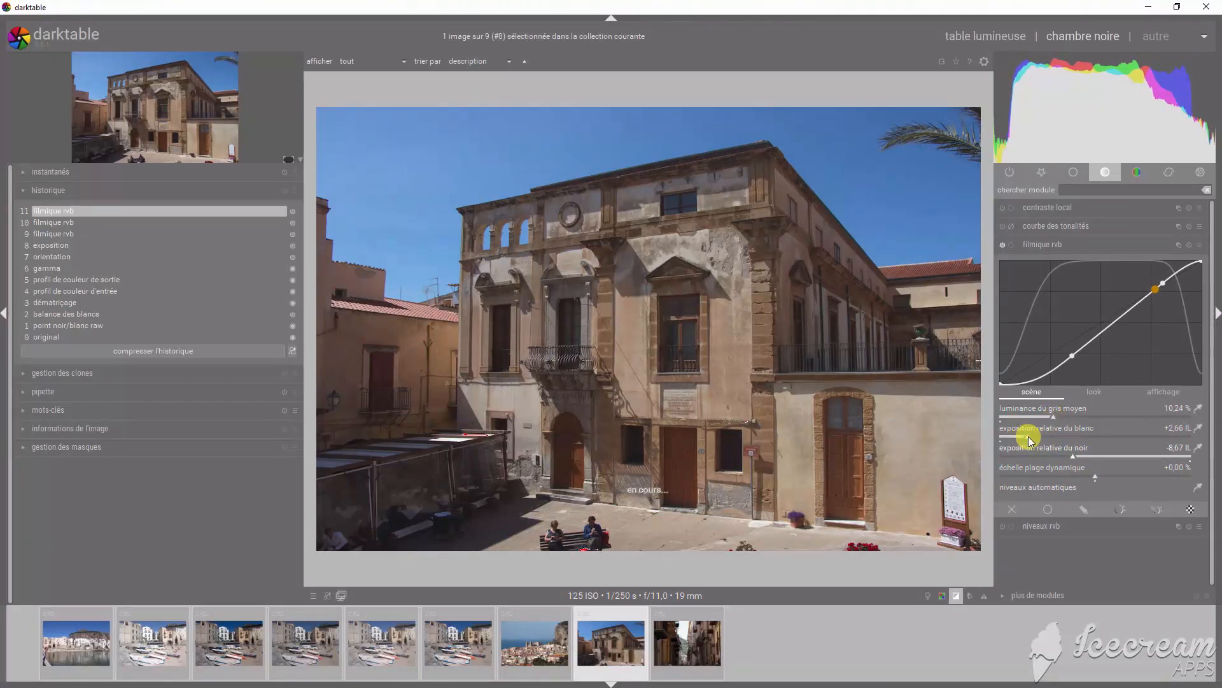
drag(1029, 437, 1032, 437)
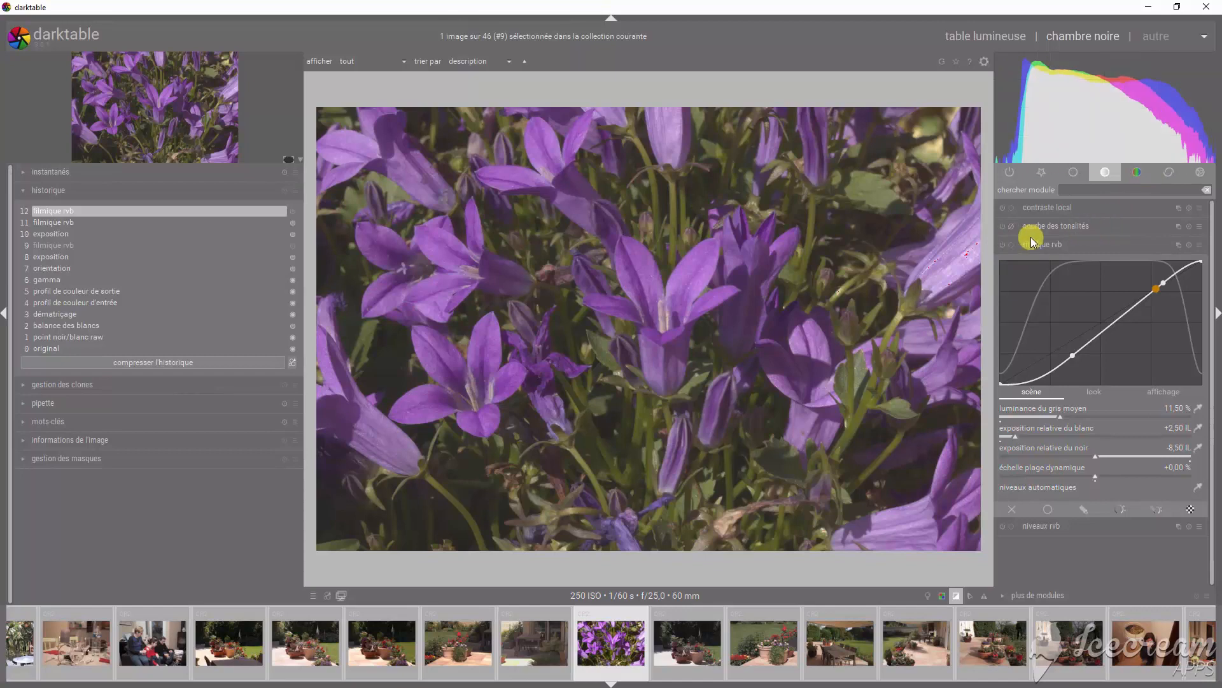
Enable filmique rvb on the purple flower photo, with middle-grey luminance about 13,22 % and relative white exposure about +2,74 IL.
click(1001, 246)
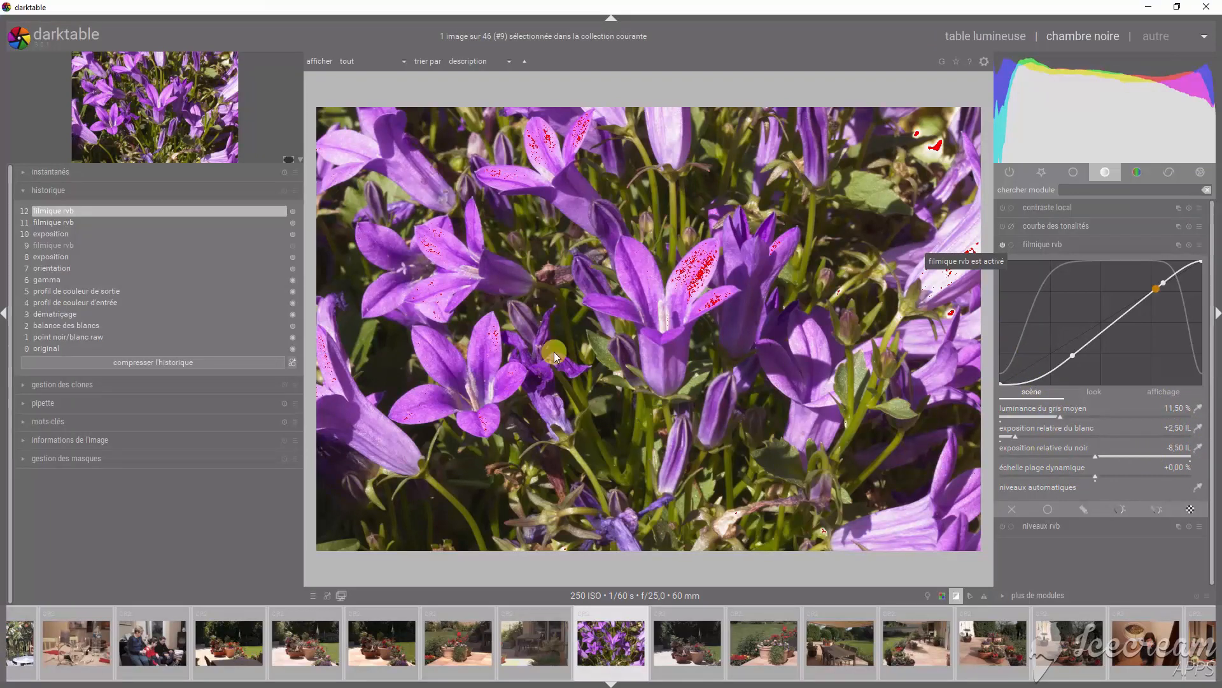
click(1059, 419)
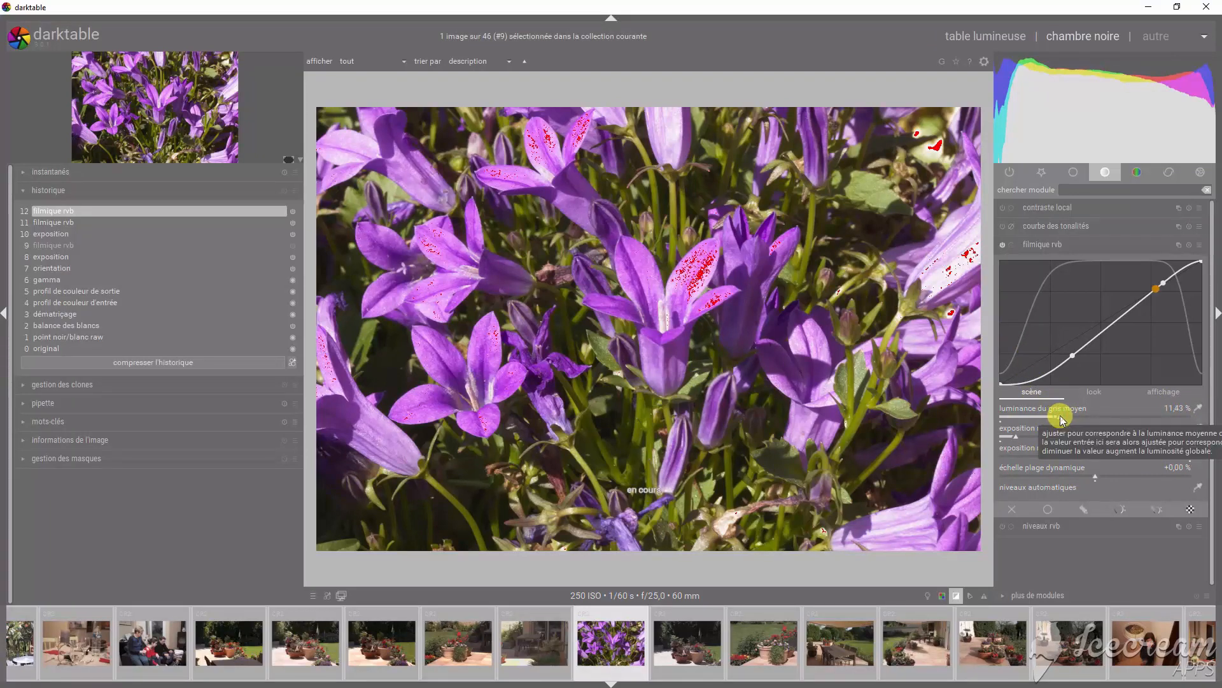
drag(1067, 421, 1071, 422)
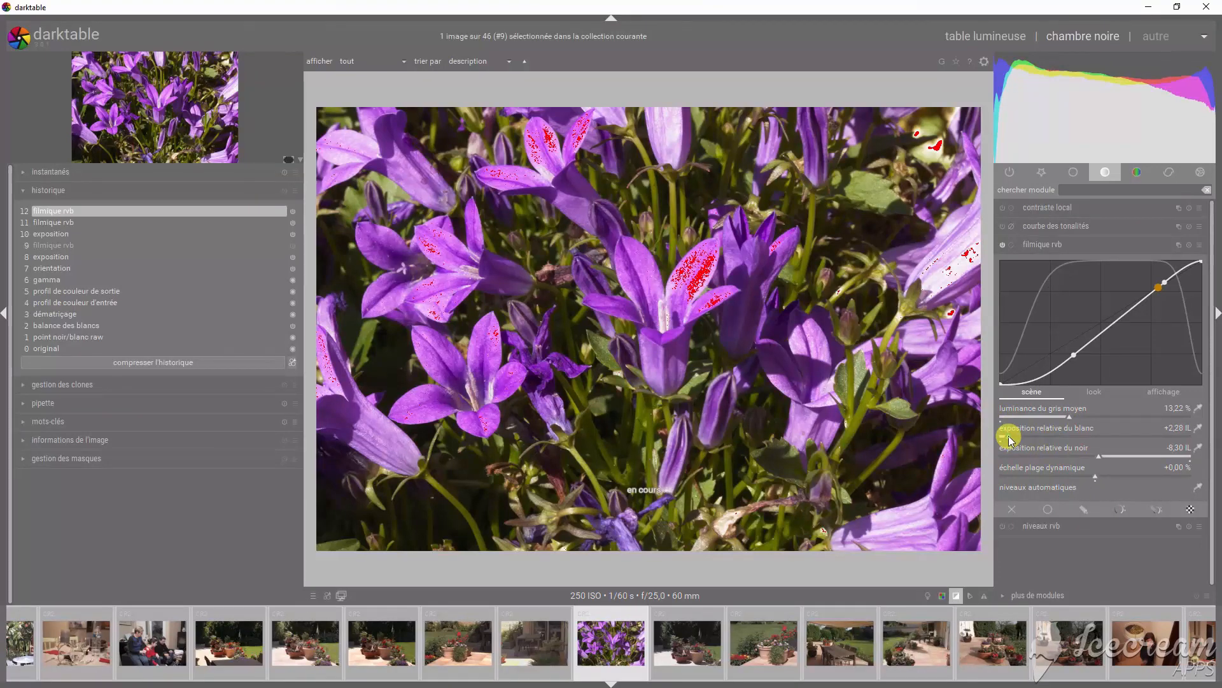
drag(1010, 439, 1024, 436)
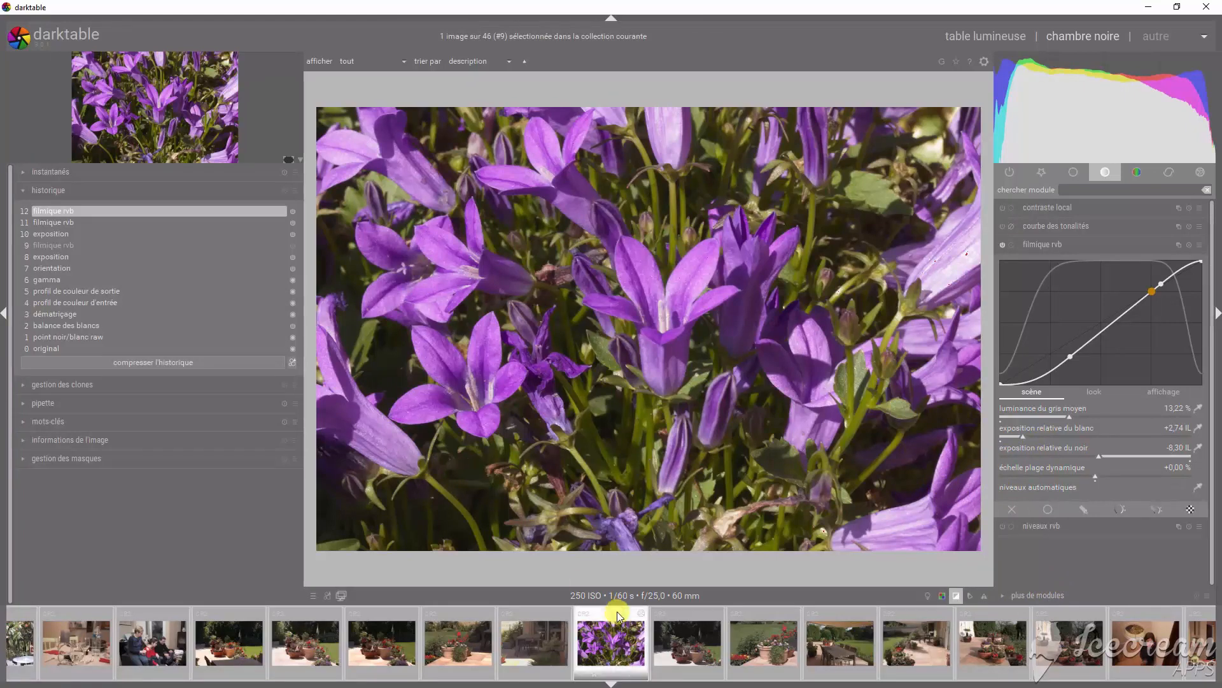
Open the terracotta flowerpot photo and adjust its black level and exposure through the histogram.
click(764, 643)
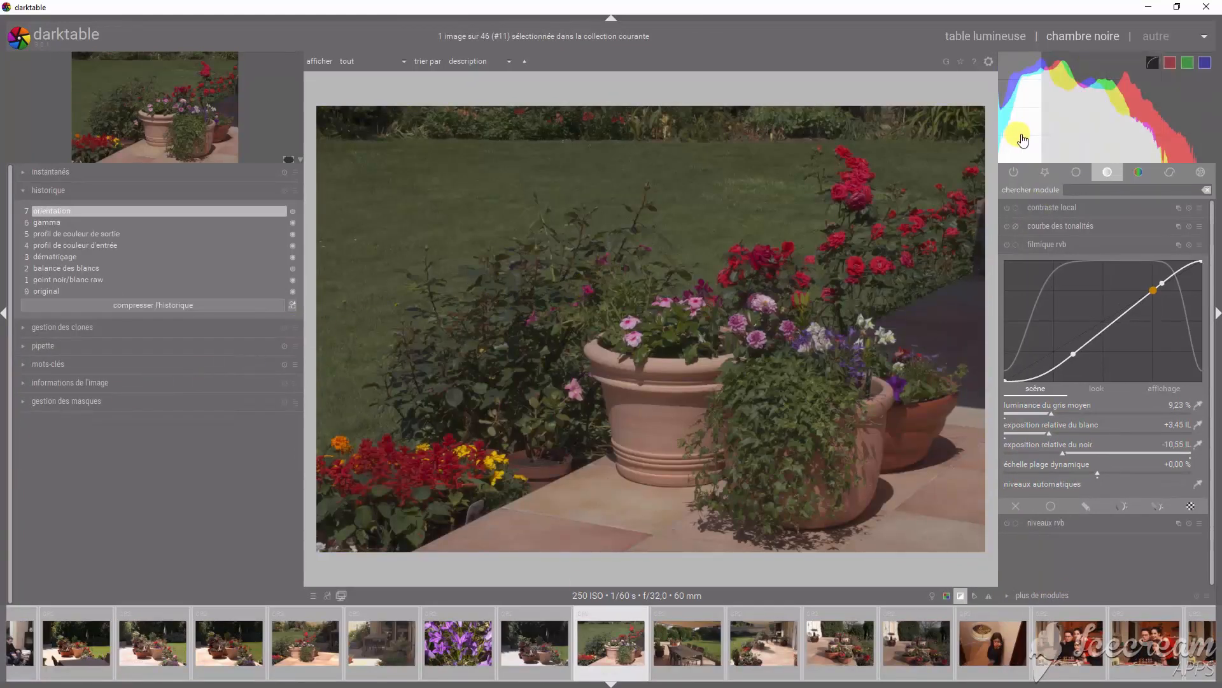
scroll(1024, 140, up, 2)
scroll(1023, 140, up, 3)
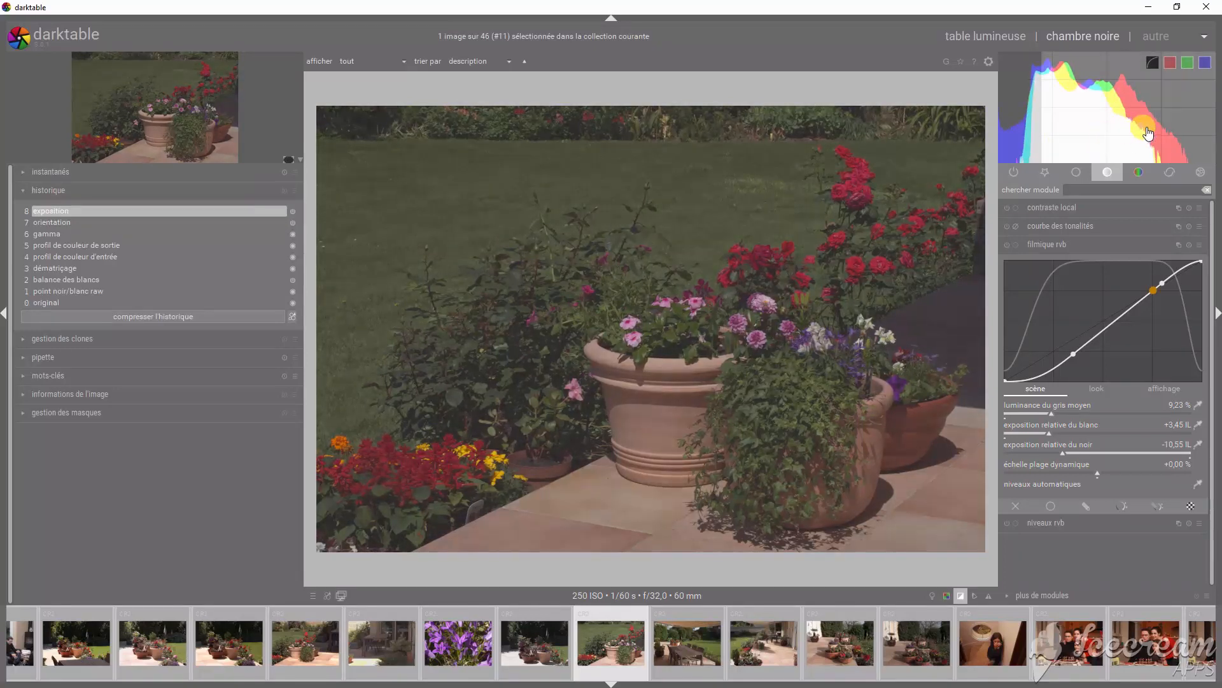
scroll(1148, 133, up, 2)
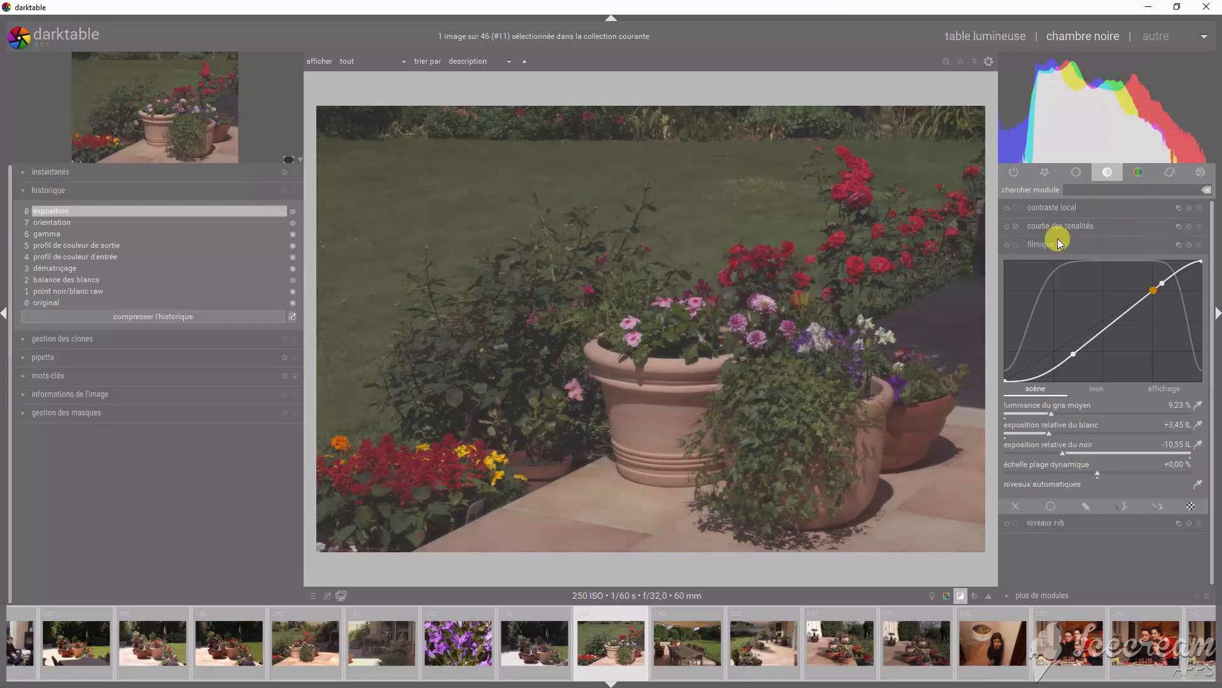
Enable filmique rvb on the flowerpot photo with the EOS 70D 11IL preset and set relative white exposure to about +2,65 IL.
click(1006, 245)
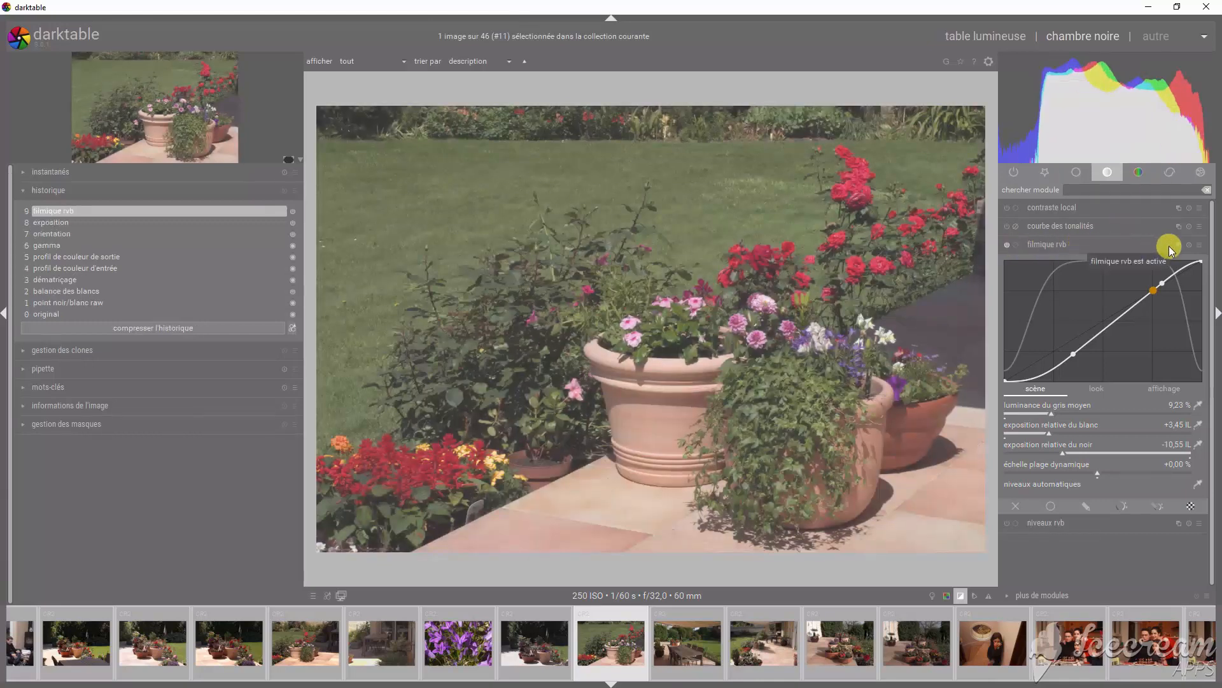
click(1192, 249)
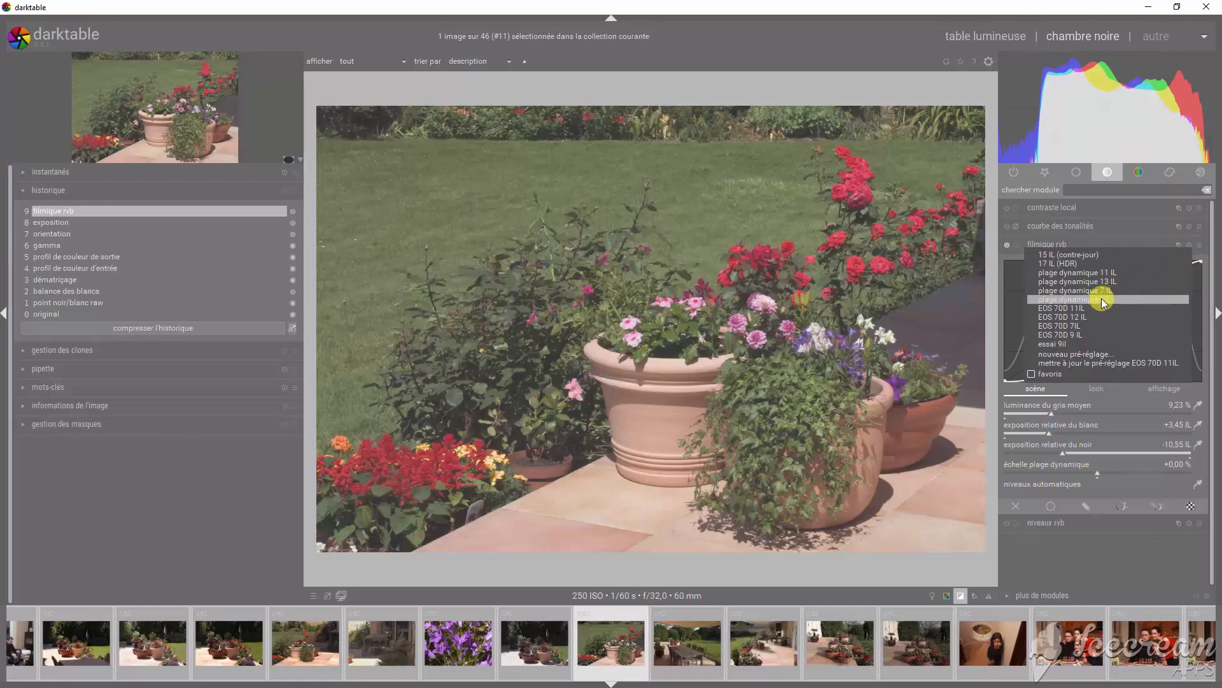
click(1089, 309)
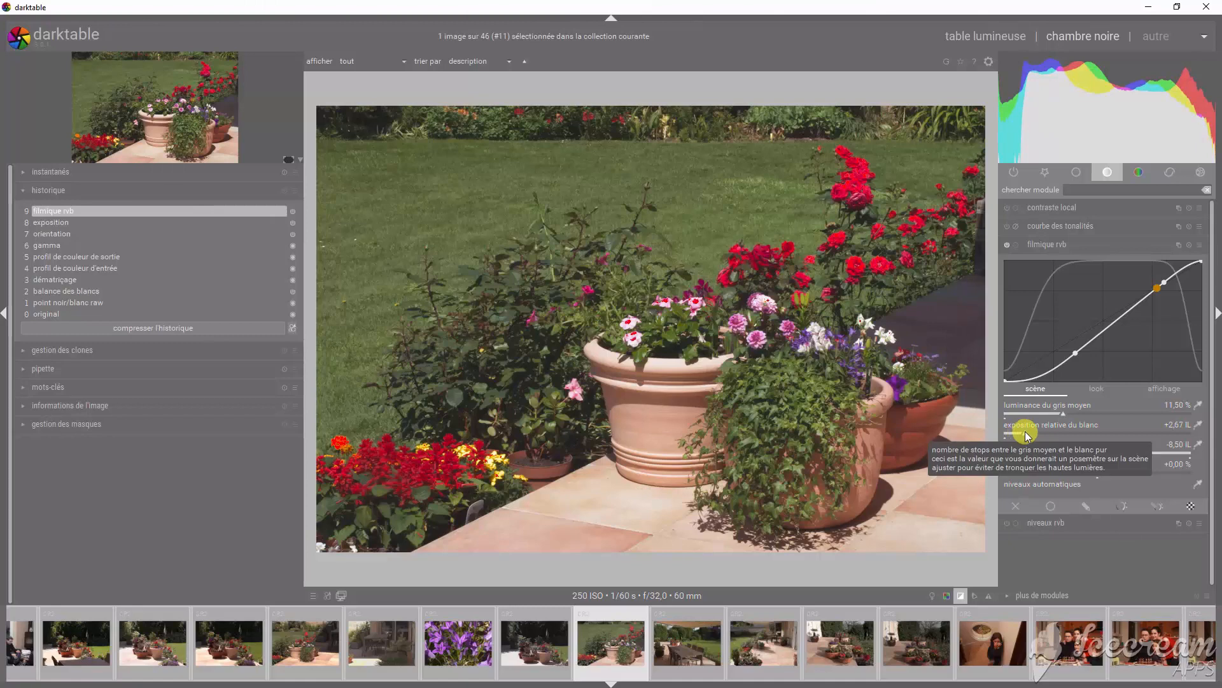
drag(1020, 431, 1025, 430)
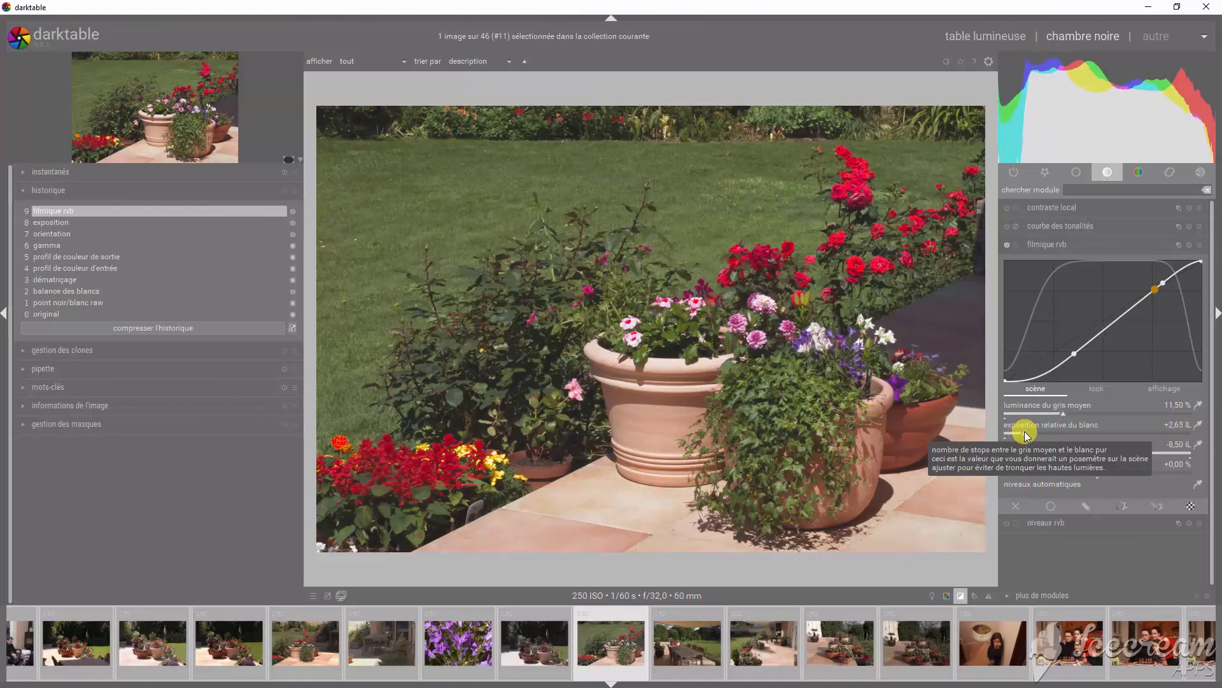
click(1025, 431)
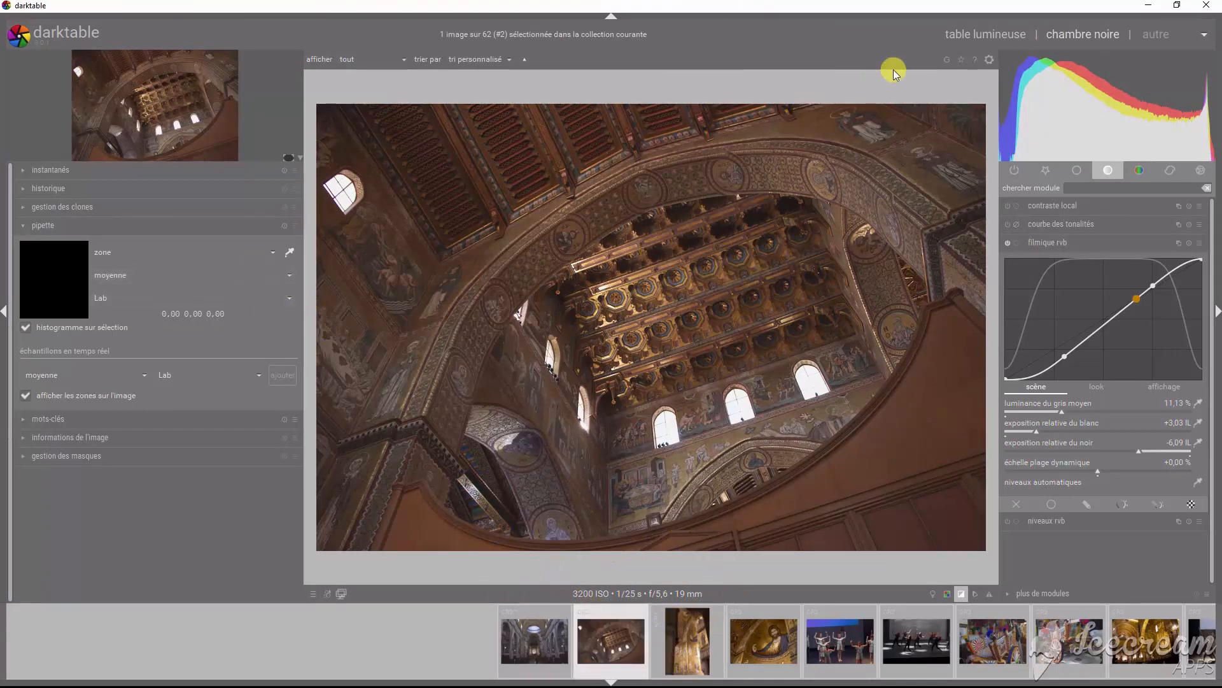
Review the ISO 3200 collection and its filter criterion in the lighttable, and return to the church ceiling photo in the darkroom.
click(960, 37)
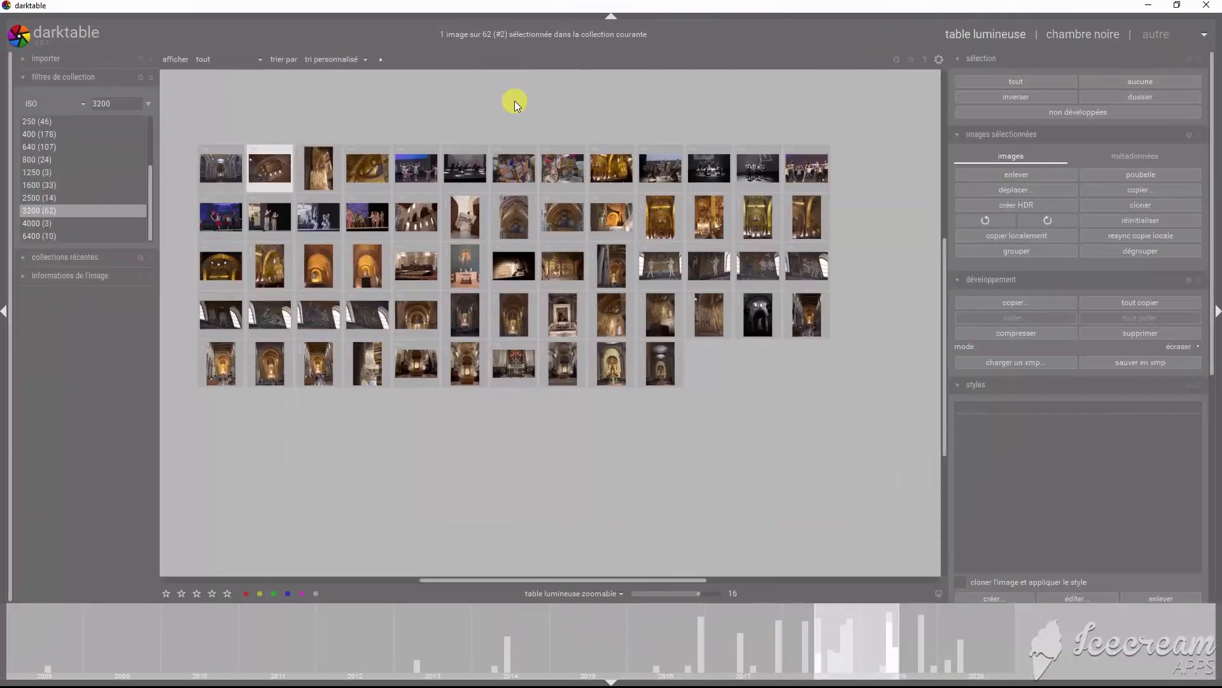
click(84, 104)
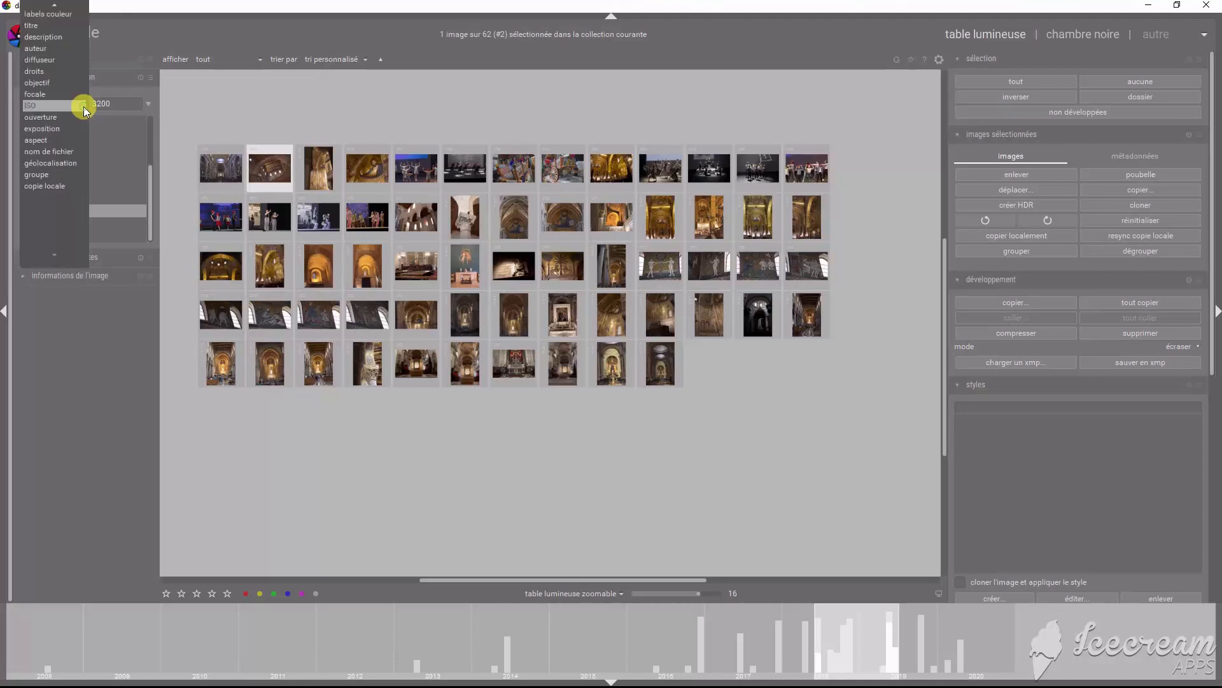
click(35, 107)
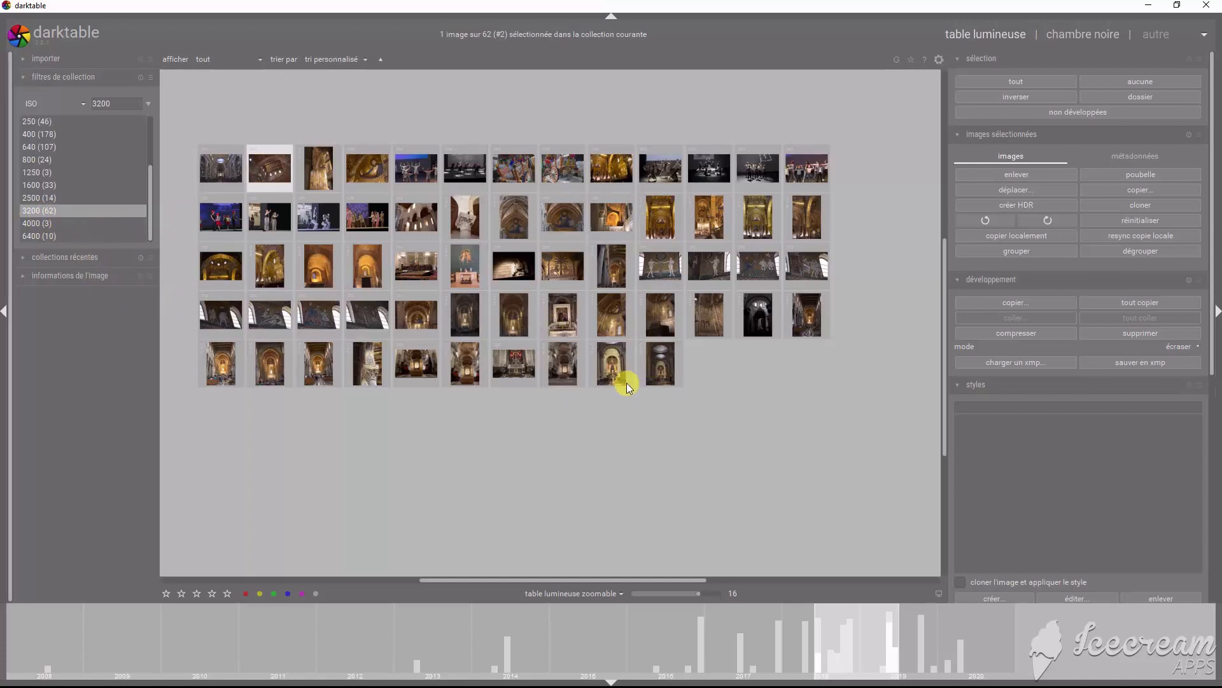
key(d)
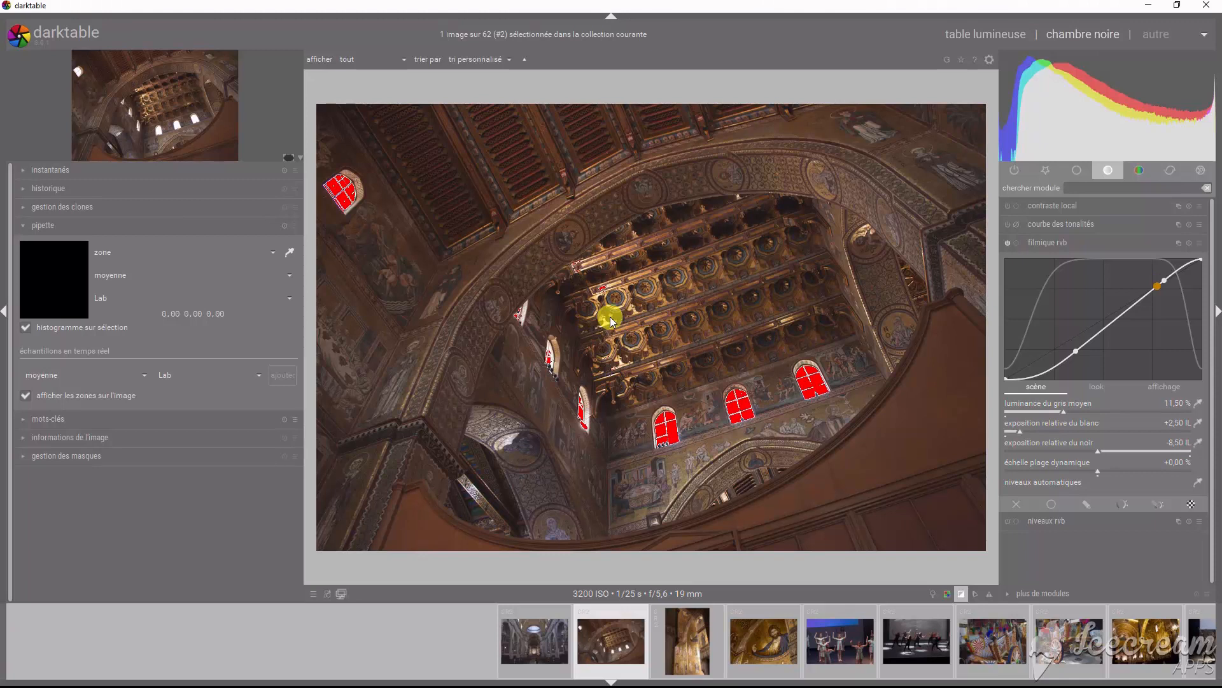
Apply the EOS 70D 11IL filmique rvb preset to the church ceiling photo and toggle the module off and on to compare.
right_click(1111, 244)
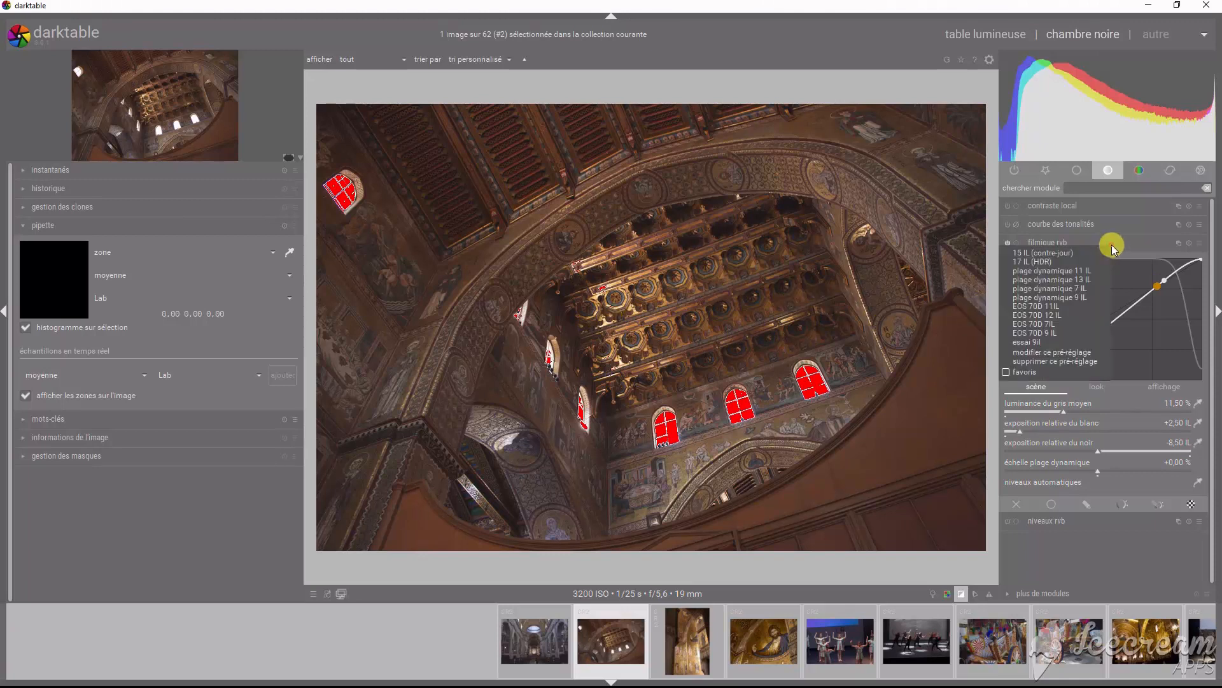
click(1038, 308)
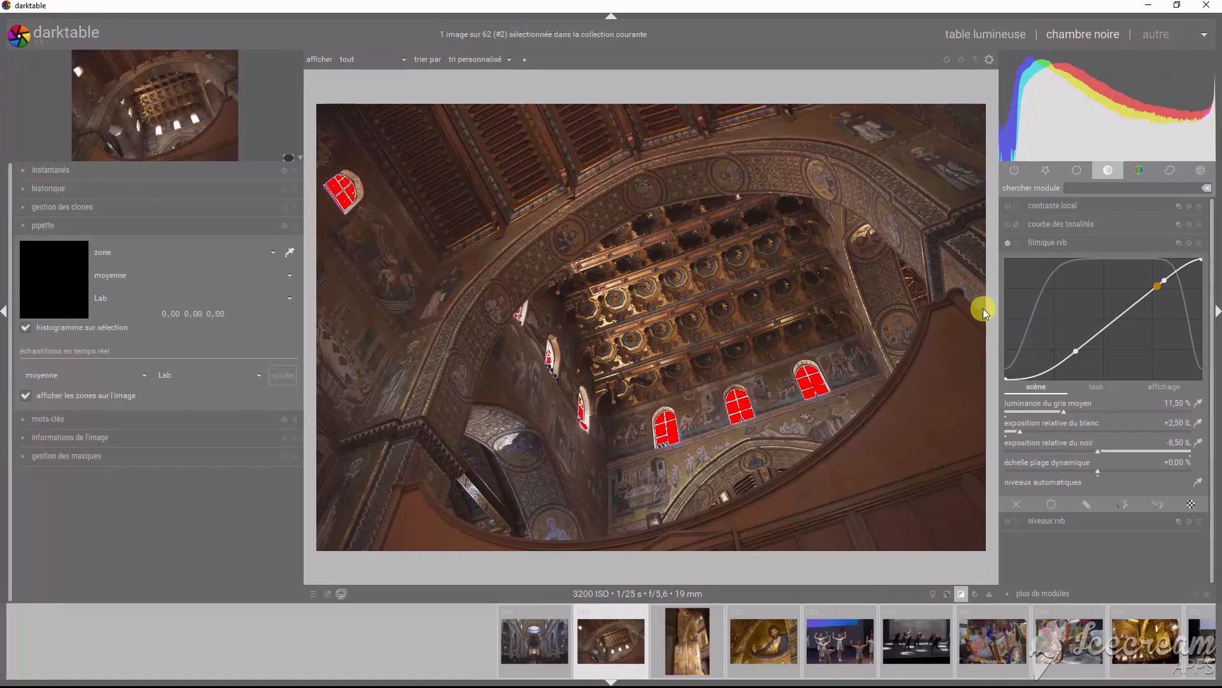
click(1007, 242)
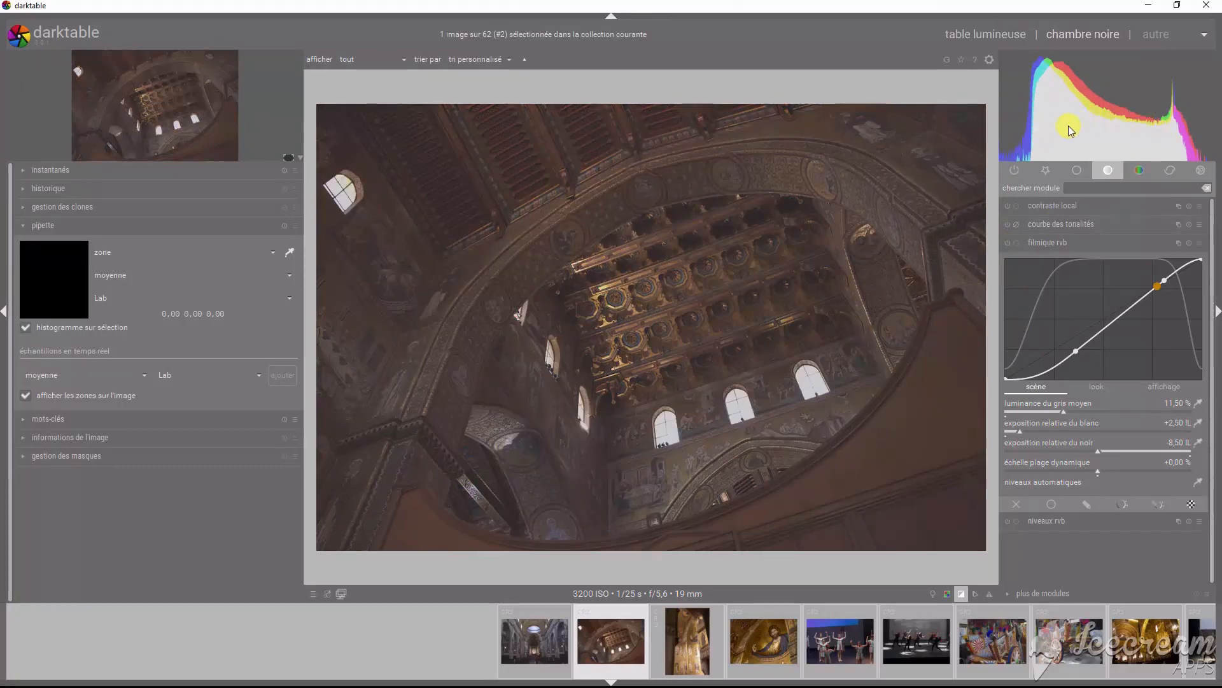
click(1008, 244)
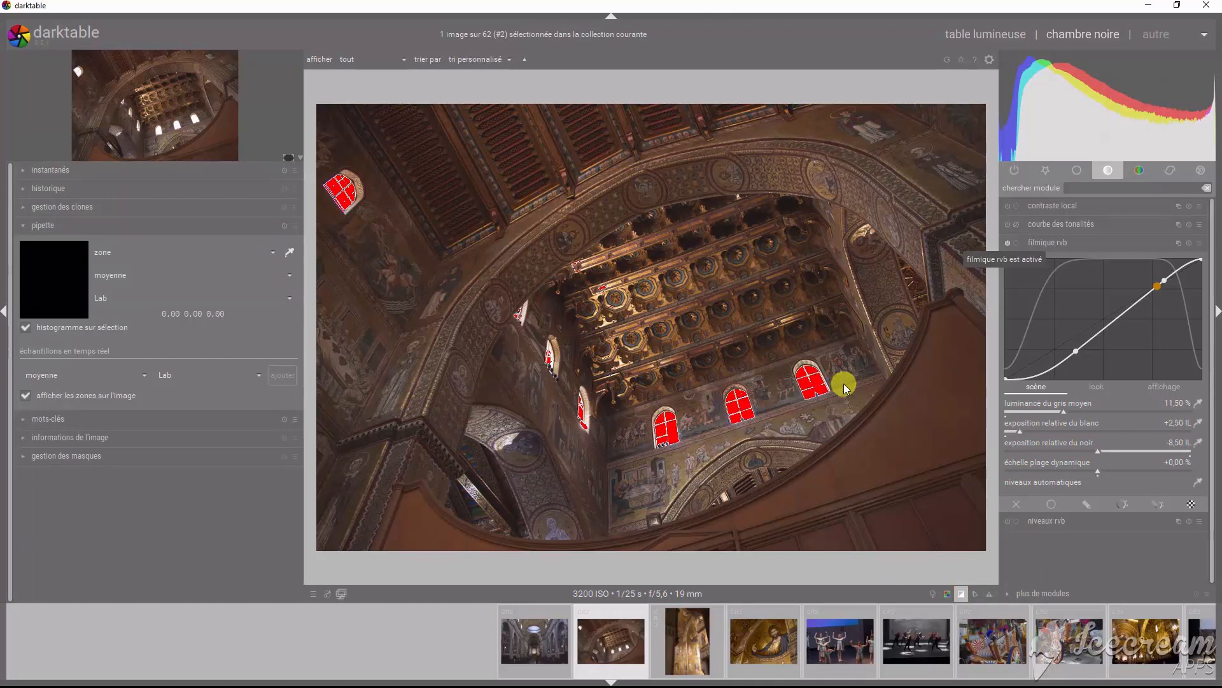
Set the church ceiling photo's relative white exposure to about +3,02 IL and relative black exposure to about -6,04 IL.
click(1021, 431)
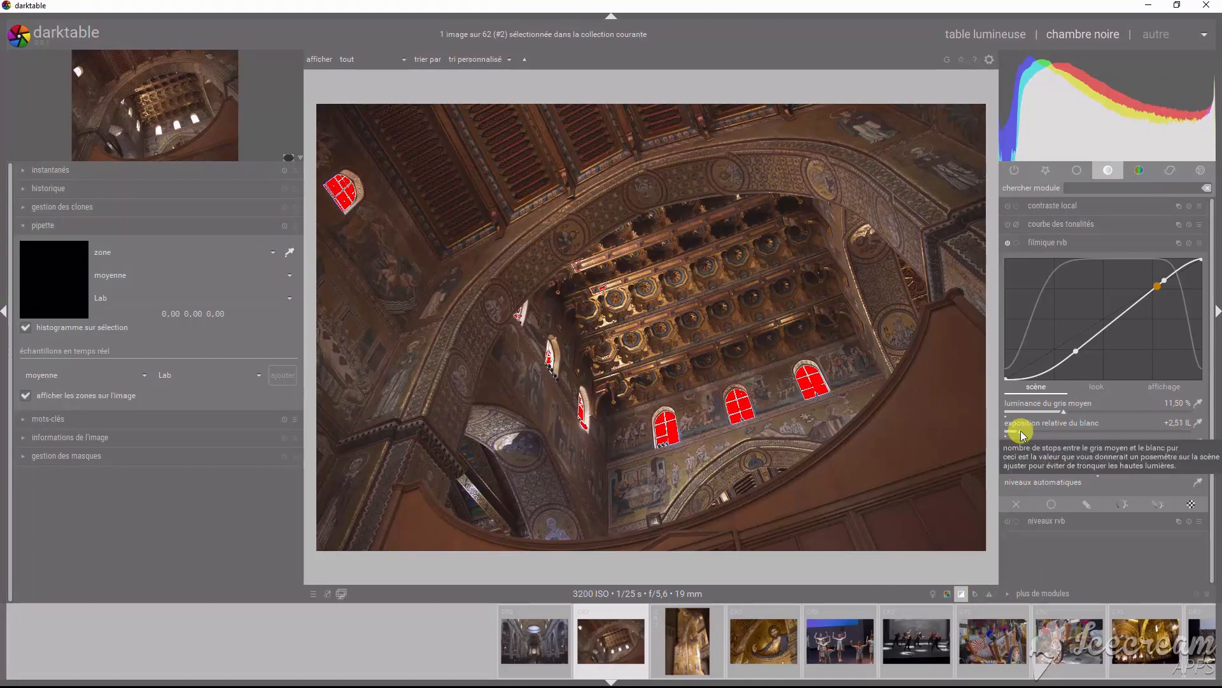
drag(1022, 434, 1039, 435)
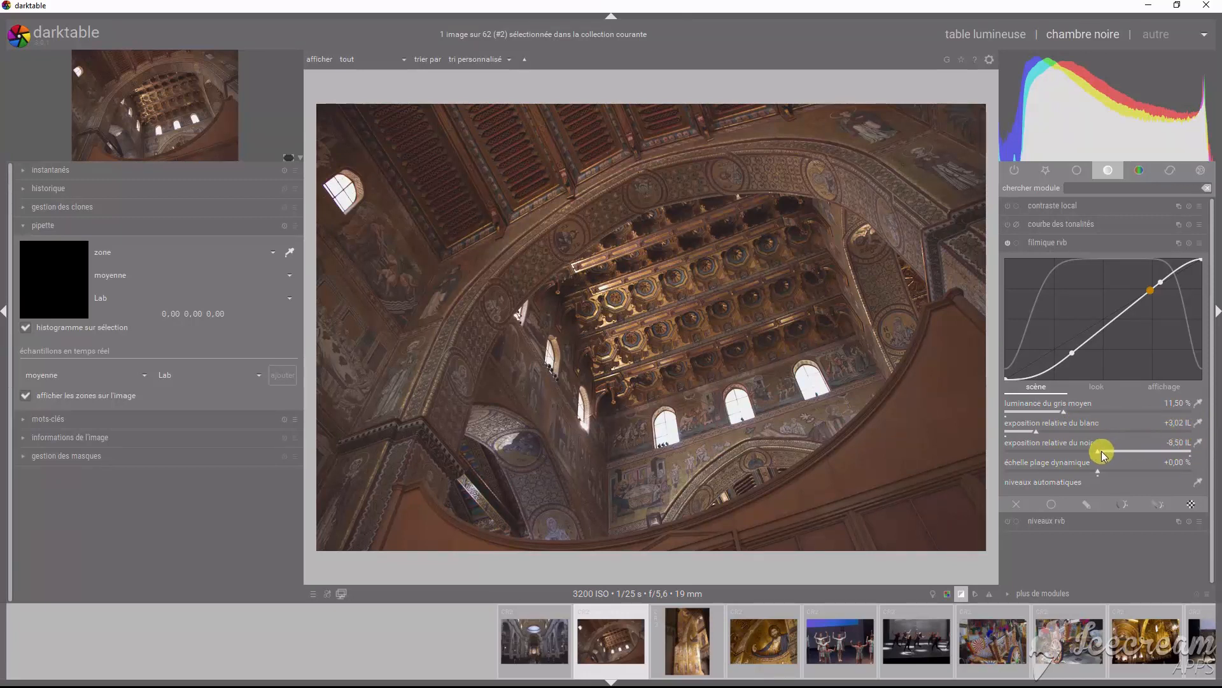
drag(1101, 453, 1138, 453)
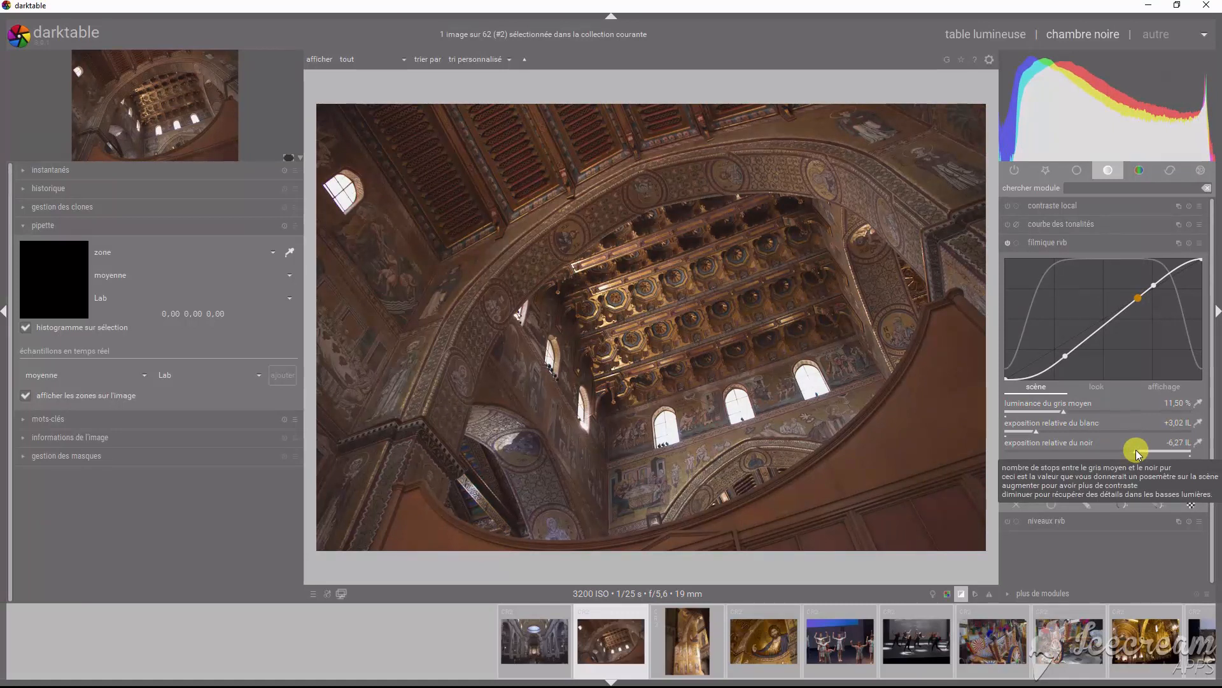
drag(1139, 454, 1141, 453)
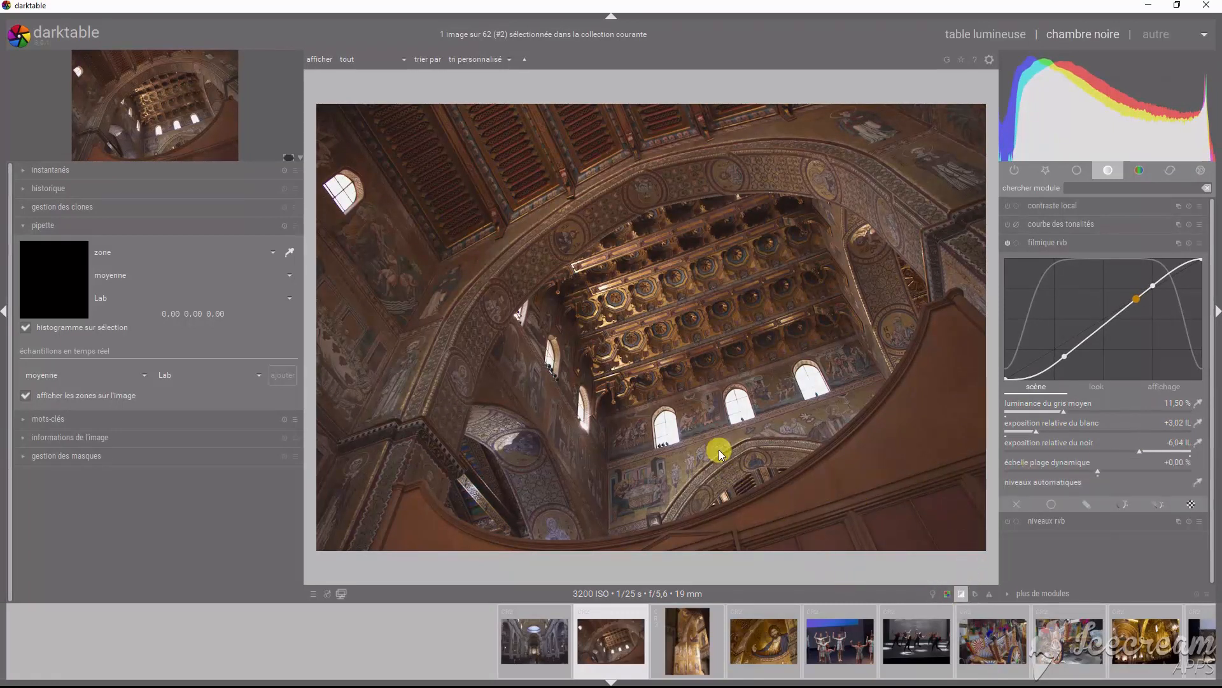
Open the golden mosaic photo and set its relative white exposure to about +3,19 IL and relative black exposure to about -6,30 IL.
click(962, 594)
key(space)
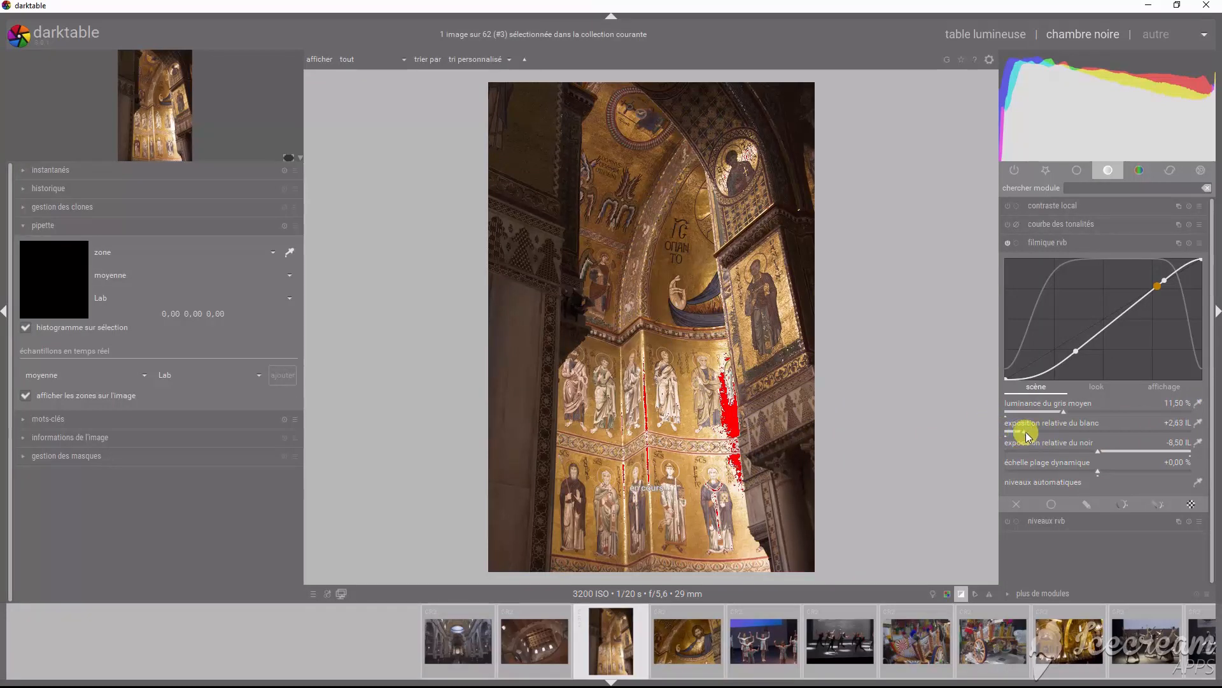
drag(1020, 432, 1041, 432)
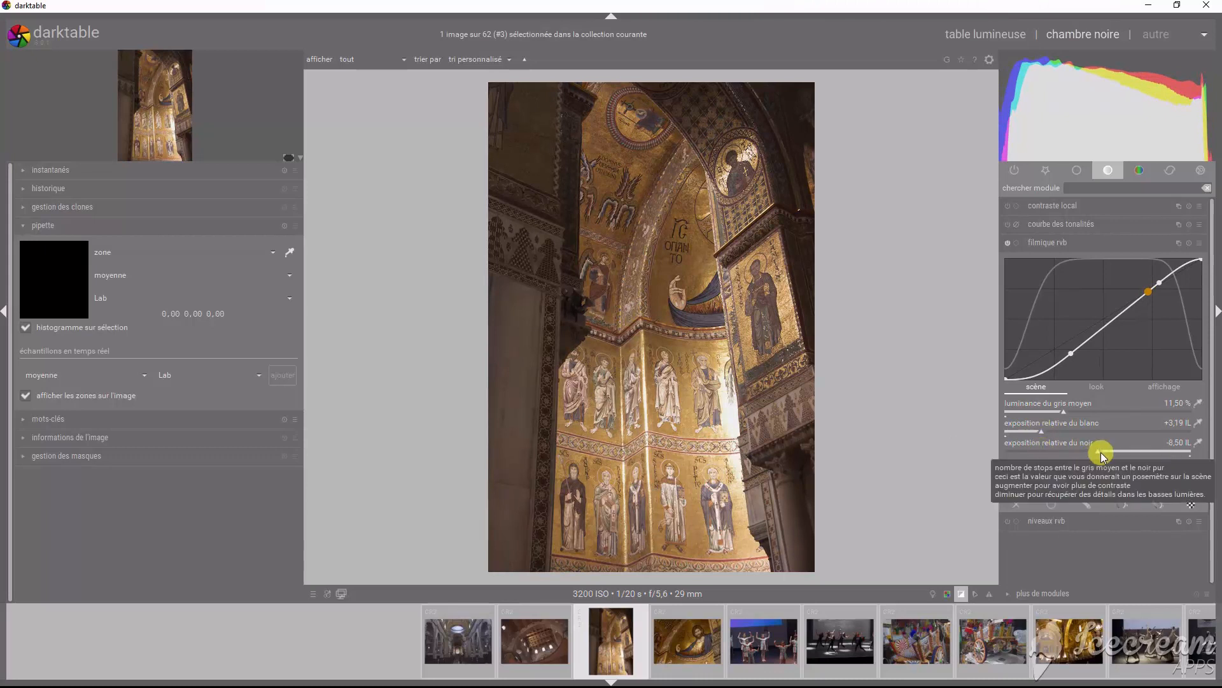
drag(1101, 452, 1159, 455)
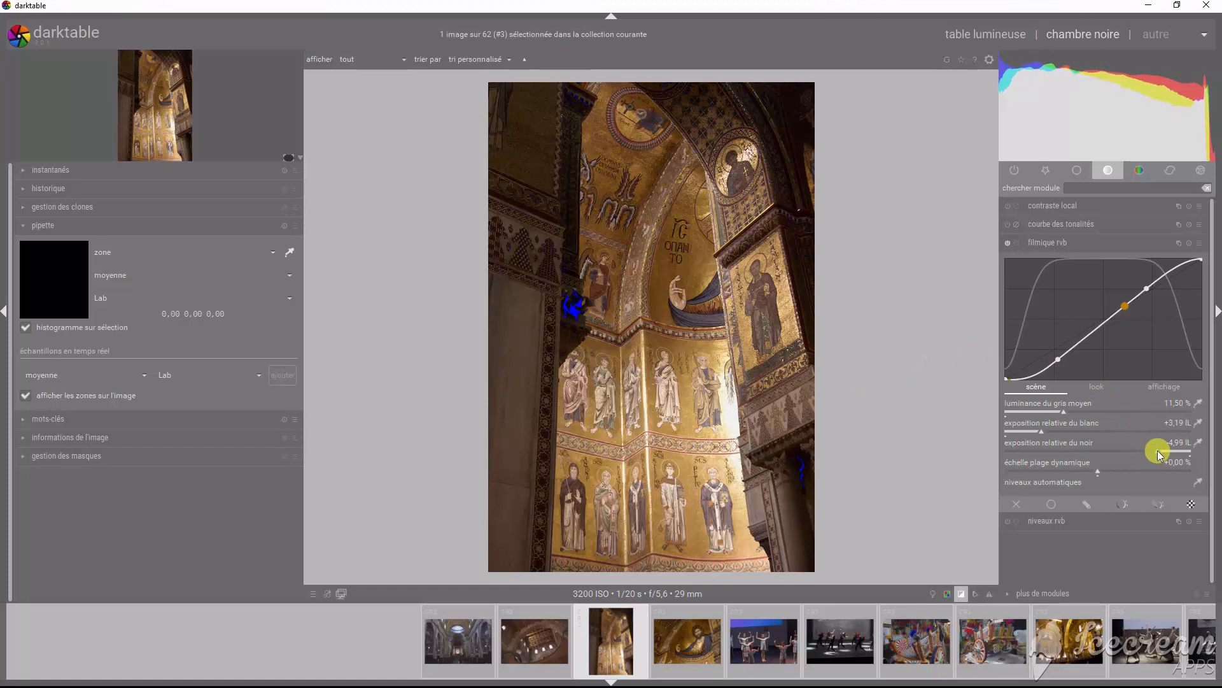
drag(1159, 455, 1141, 453)
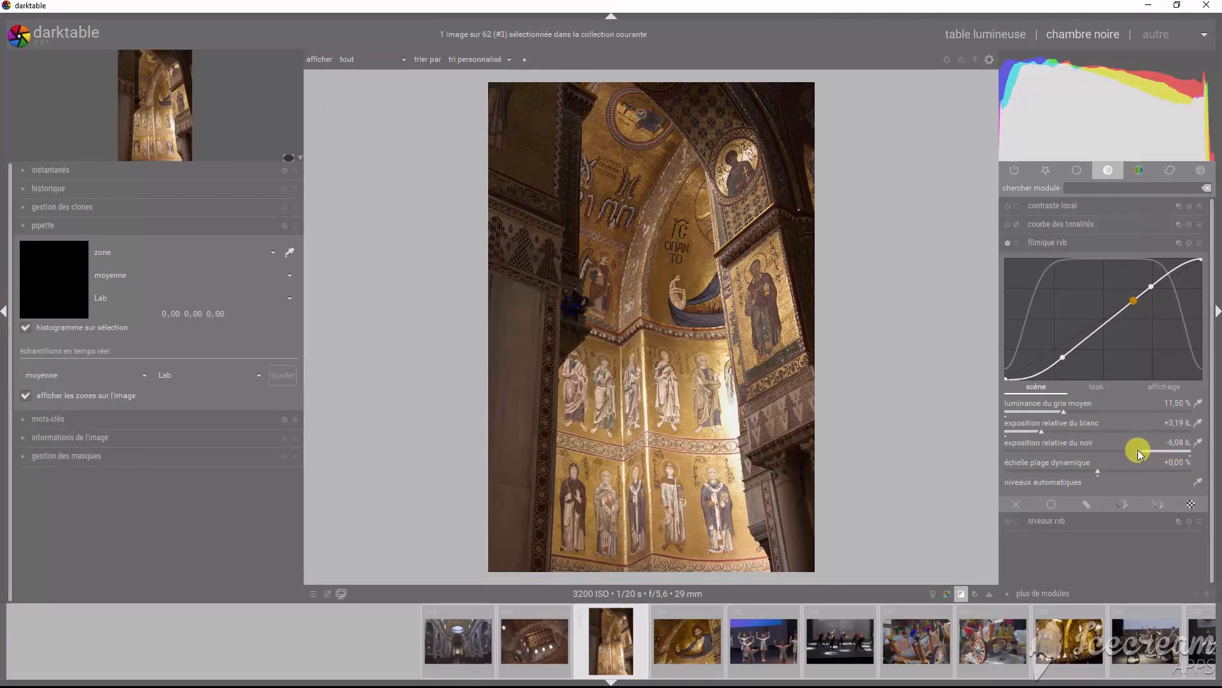
drag(1139, 454, 1136, 454)
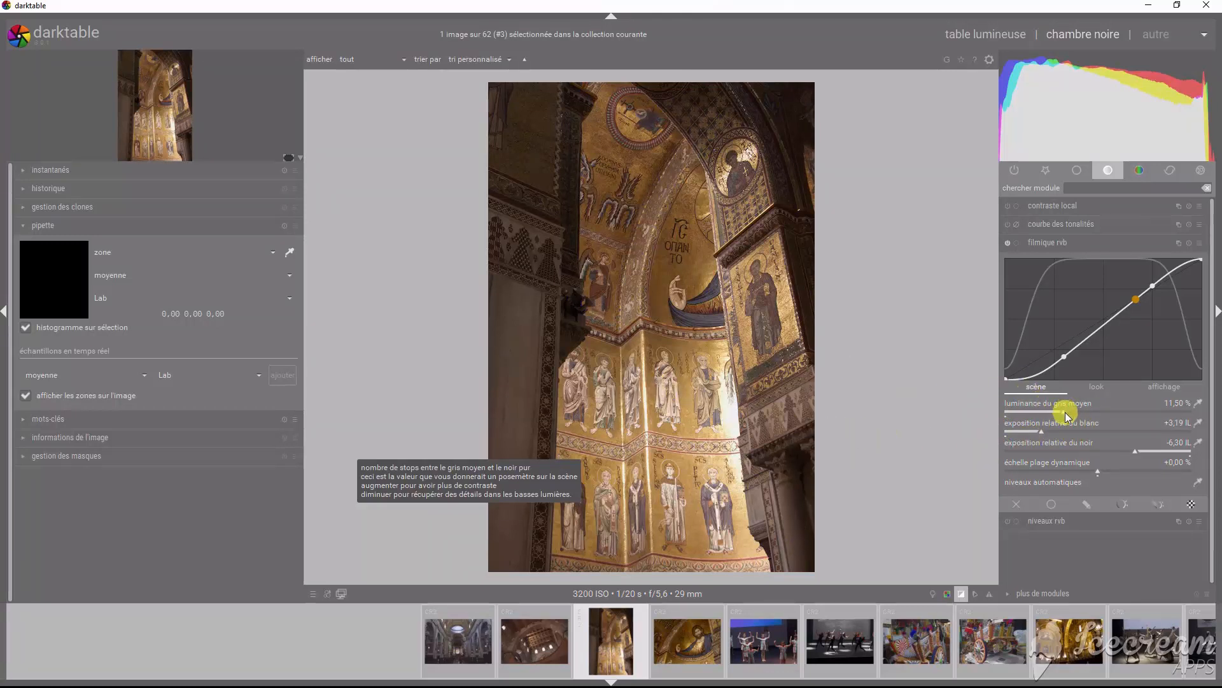
Try middle-grey luminance values of about 12,11 % and 10,64 % on the golden mosaic photo.
scroll(1069, 415, up, 1)
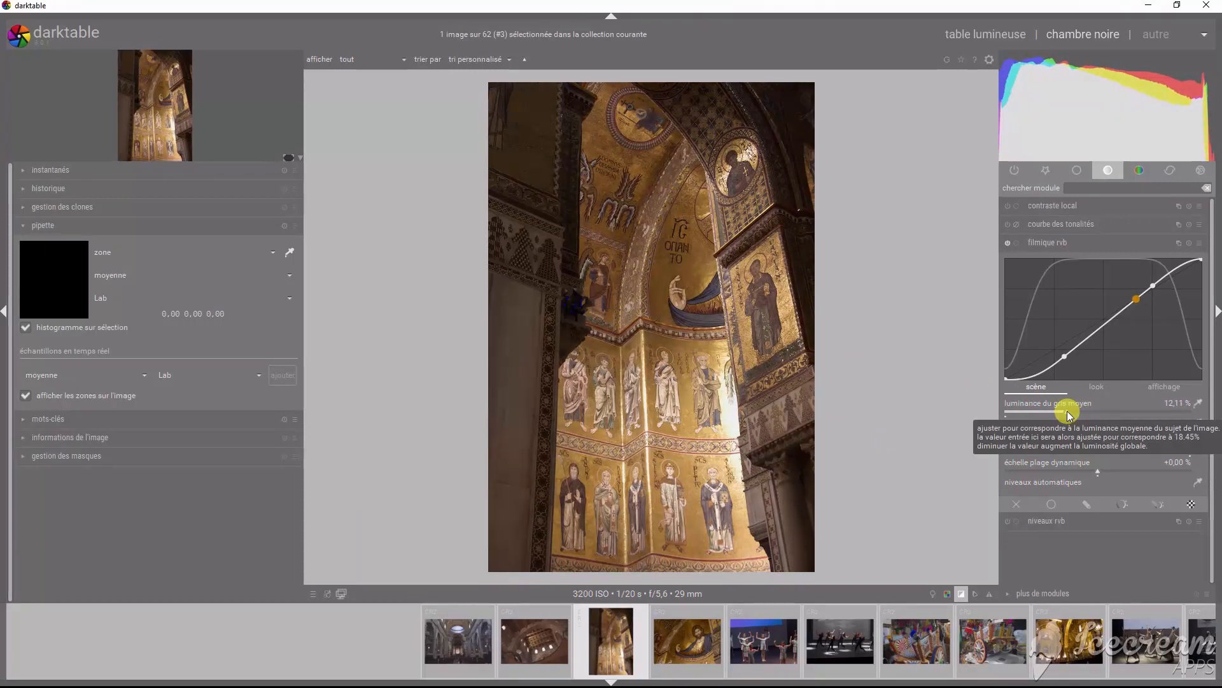
scroll(1066, 413, down, 1)
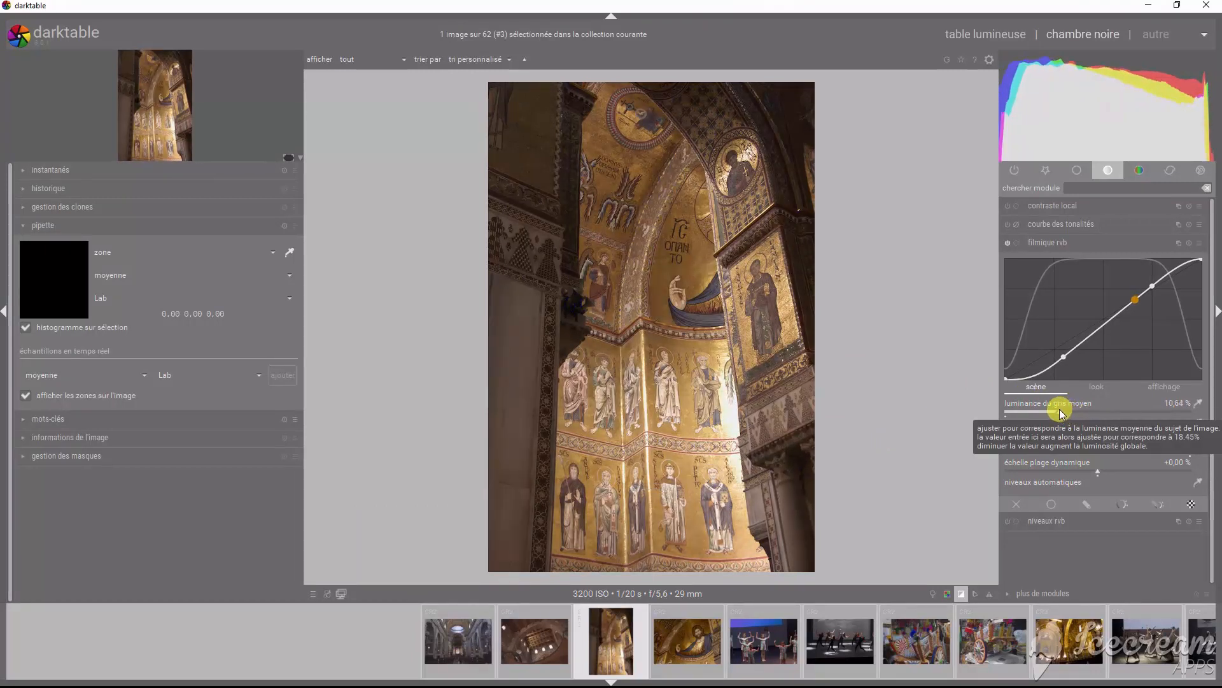
scroll(1062, 411, up, 1)
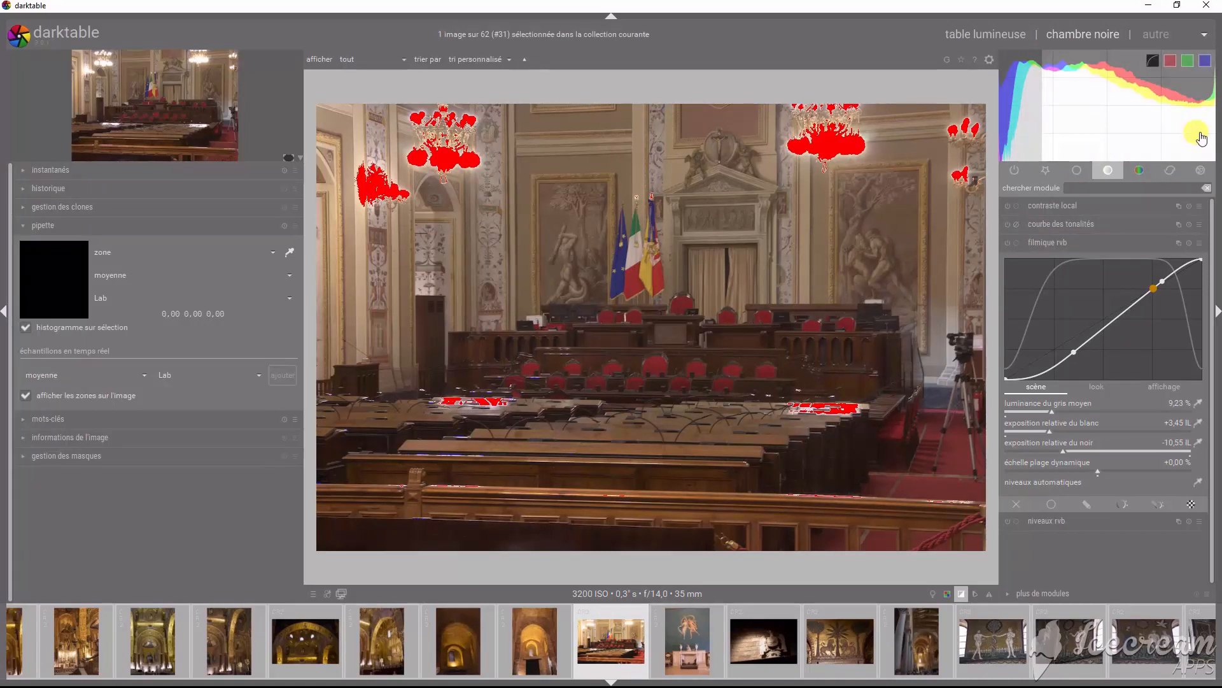
Lower the parliament chamber photo's exposure through the histogram and enable filmique rvb with the EOS 70D 11IL preset.
scroll(1202, 138, down, 5)
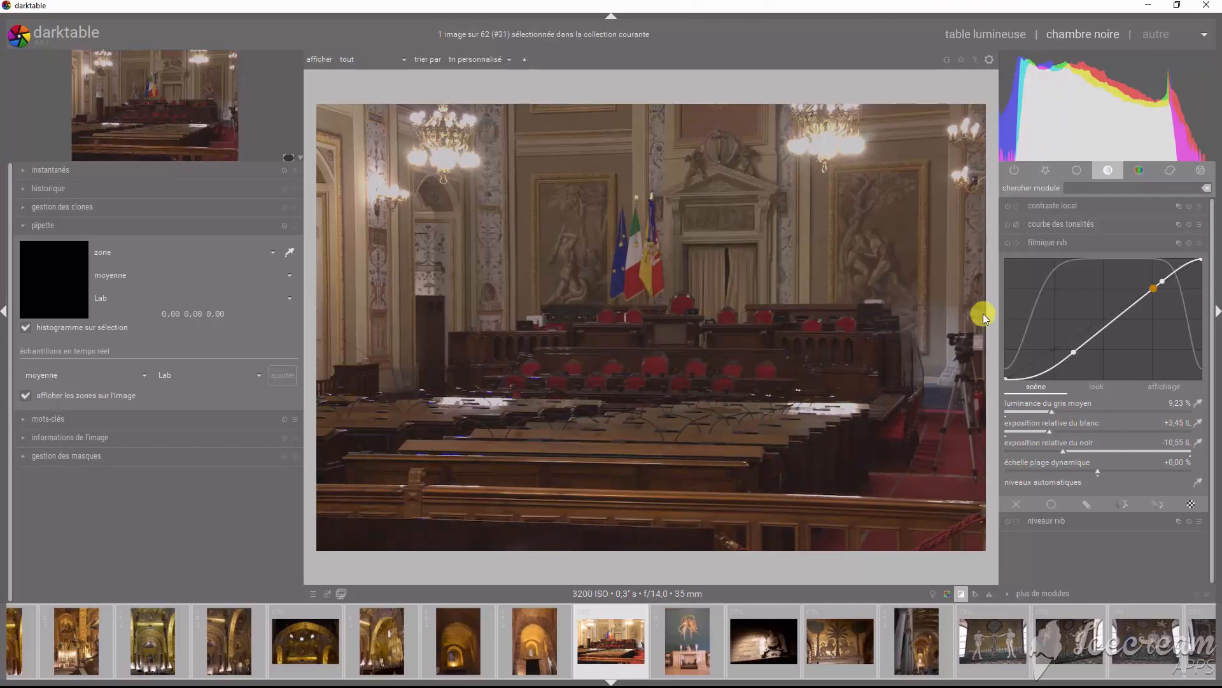
click(1007, 245)
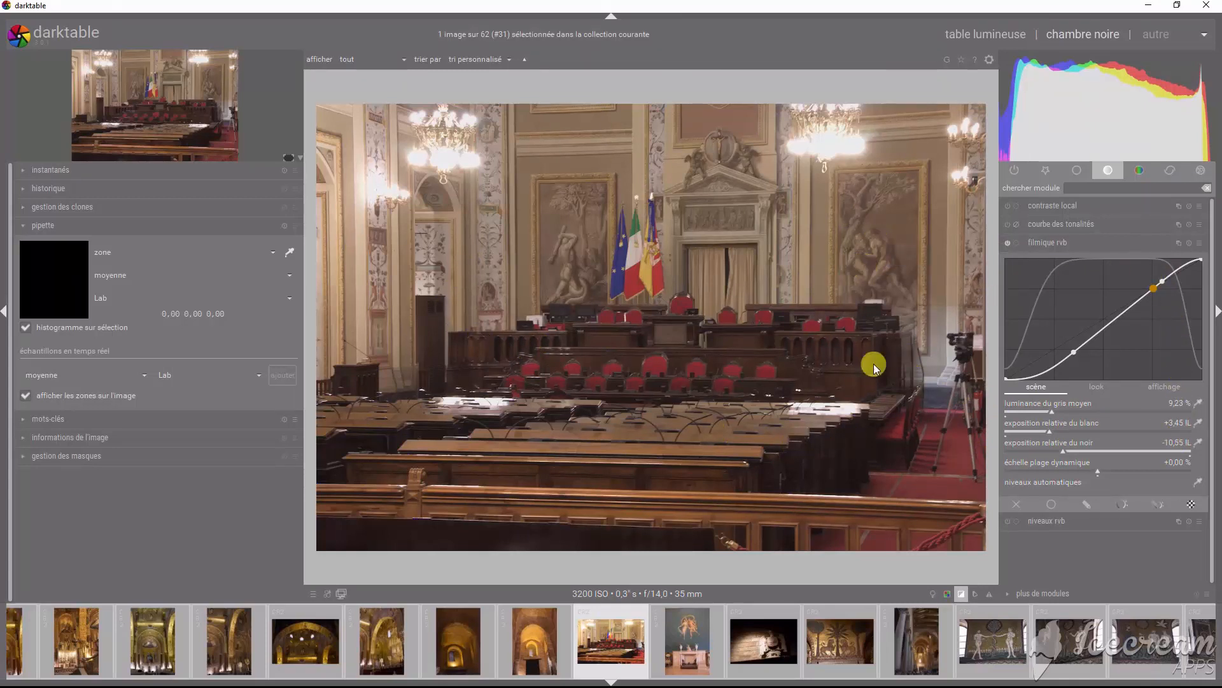
click(1189, 247)
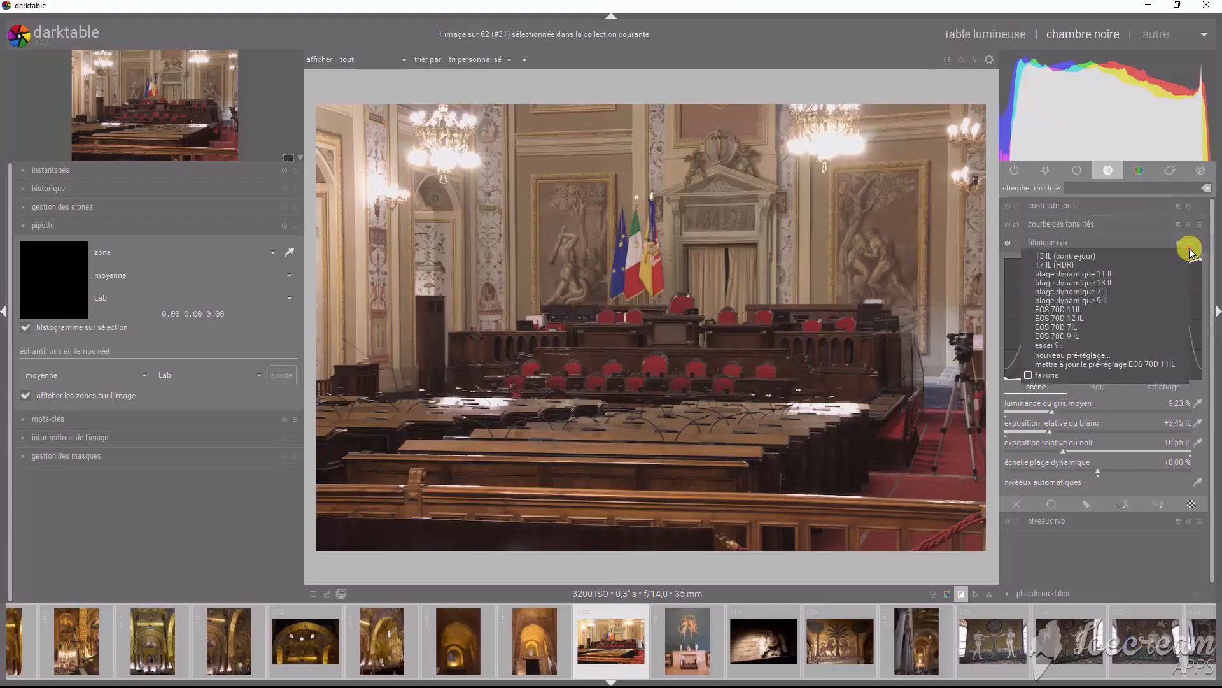
click(1076, 309)
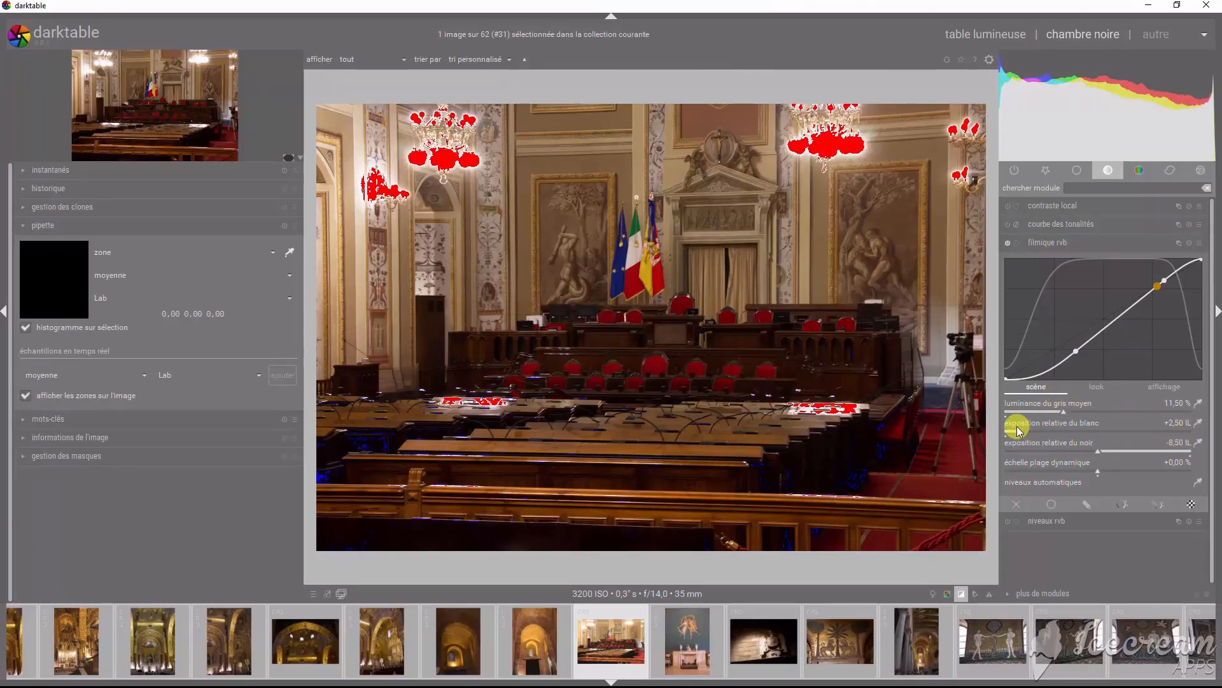
Set the parliament chamber photo's relative white exposure to about +2,96 IL and relative black exposure to about -6,60 IL.
drag(1020, 435, 1035, 438)
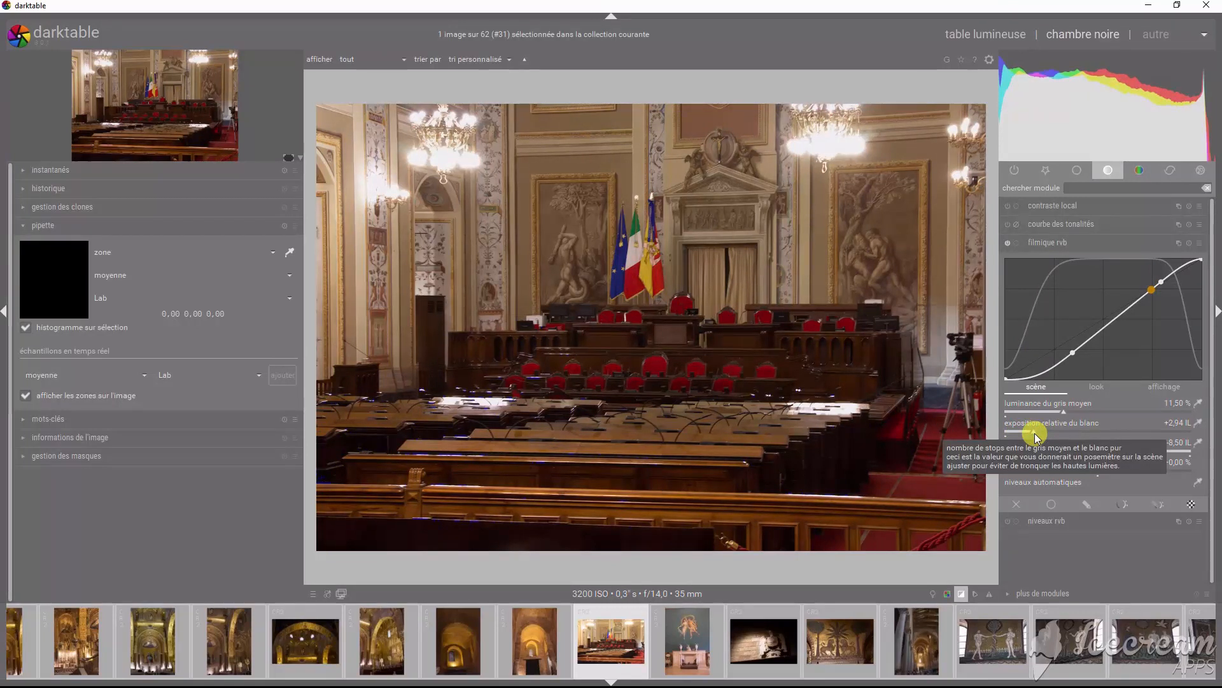
click(1034, 433)
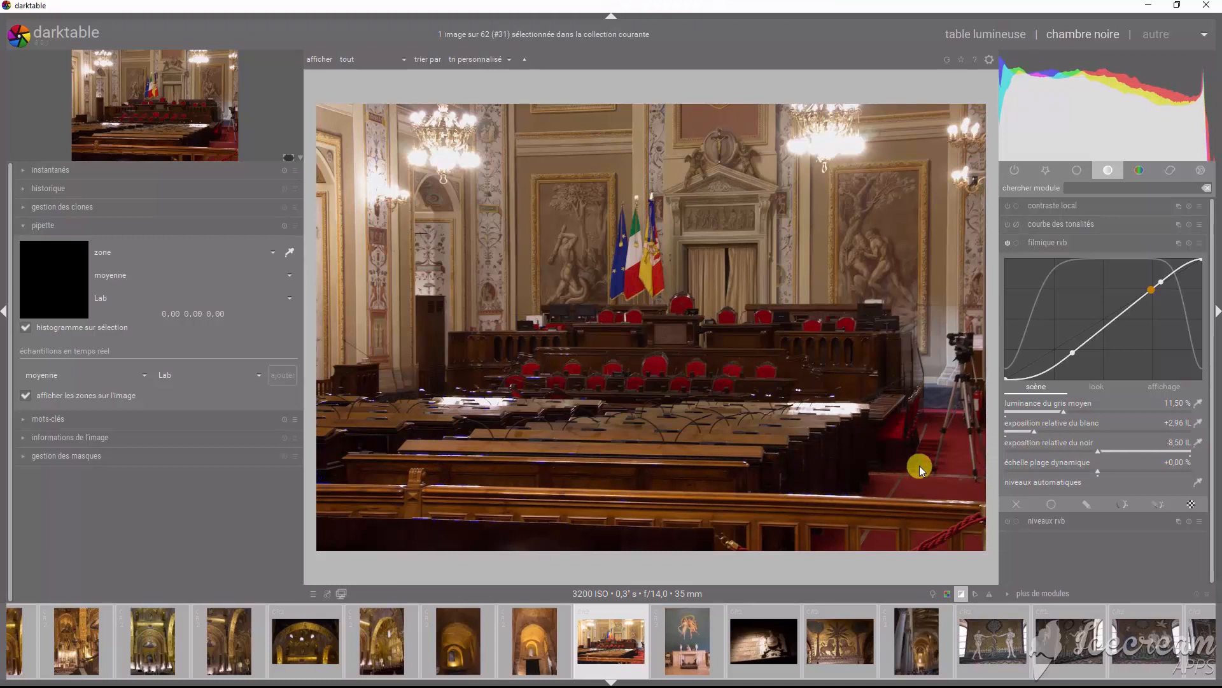
drag(1103, 452, 1130, 454)
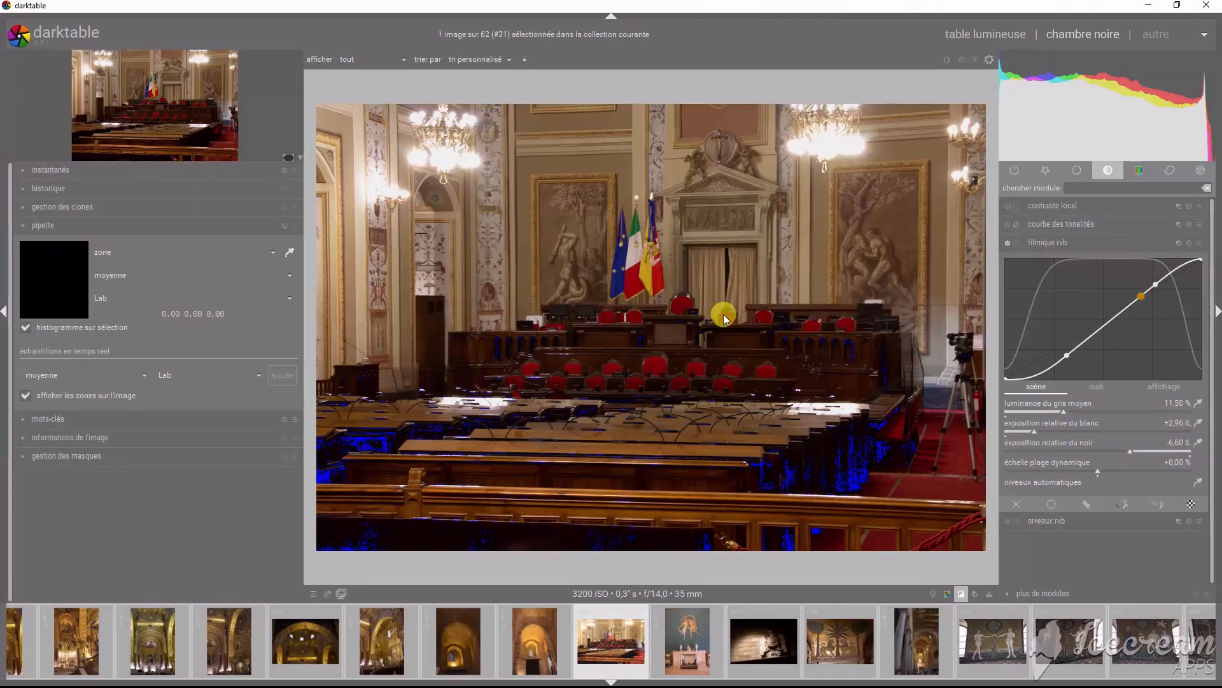
Browse back through the collection and open the stage photo of the dancer in striped trousers with one arm extended.
scroll(153, 646, up, 12)
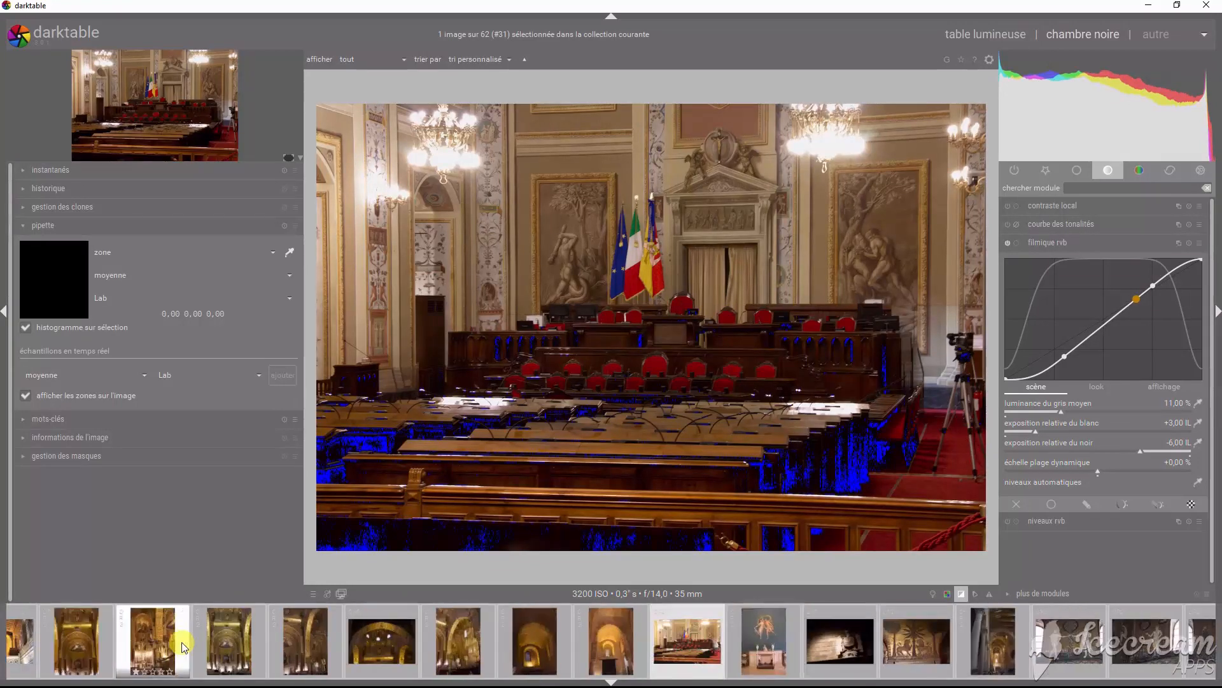
scroll(182, 643, up, 5)
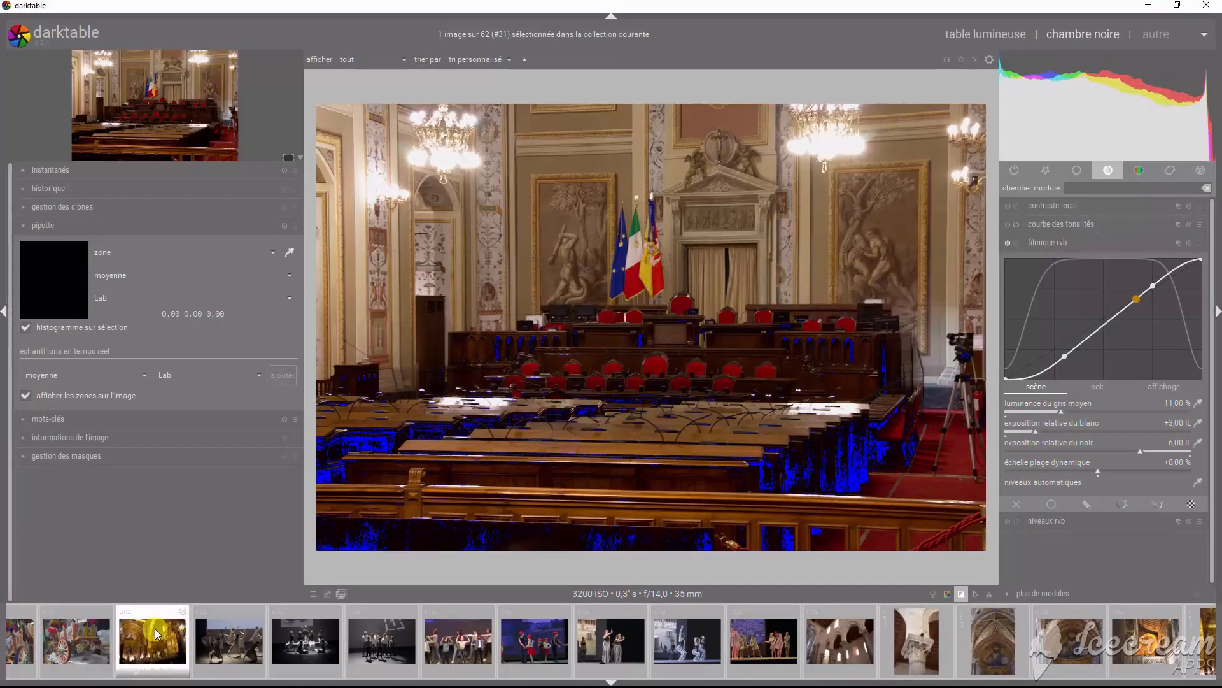
click(608, 650)
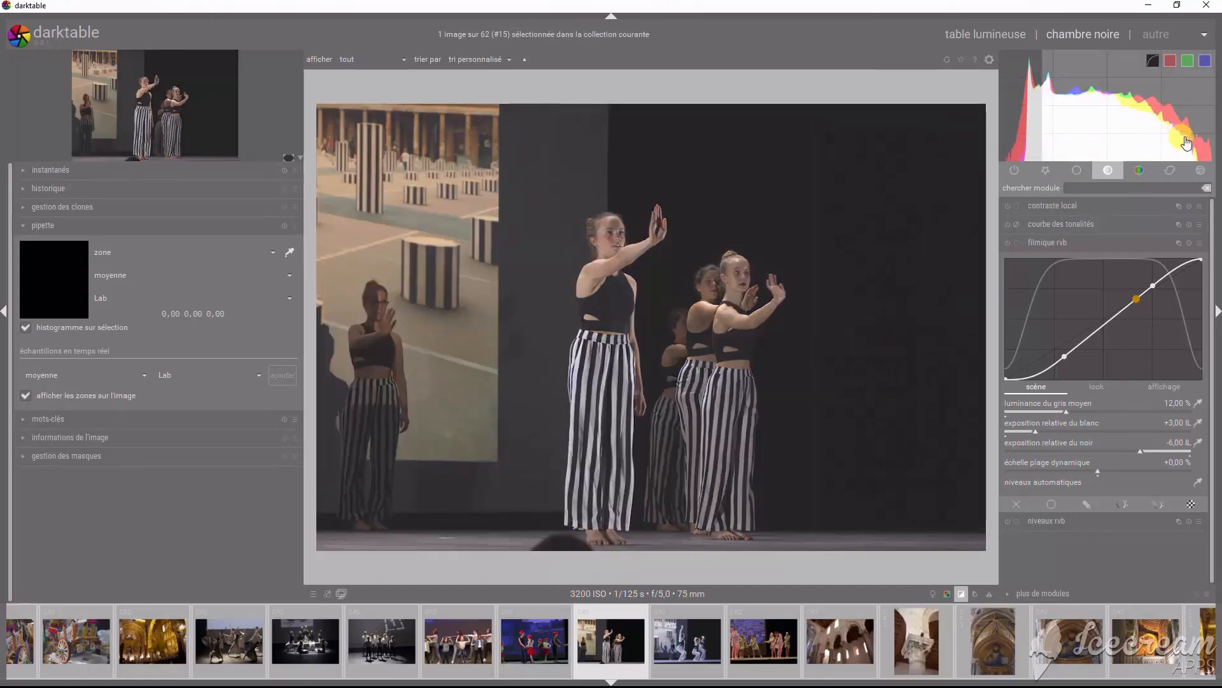
Try the EOS 70D 11IL preset on the dancers photo, with relative white exposure about +3,23 IL and relative black exposure about -5,44 IL.
right_click(1066, 242)
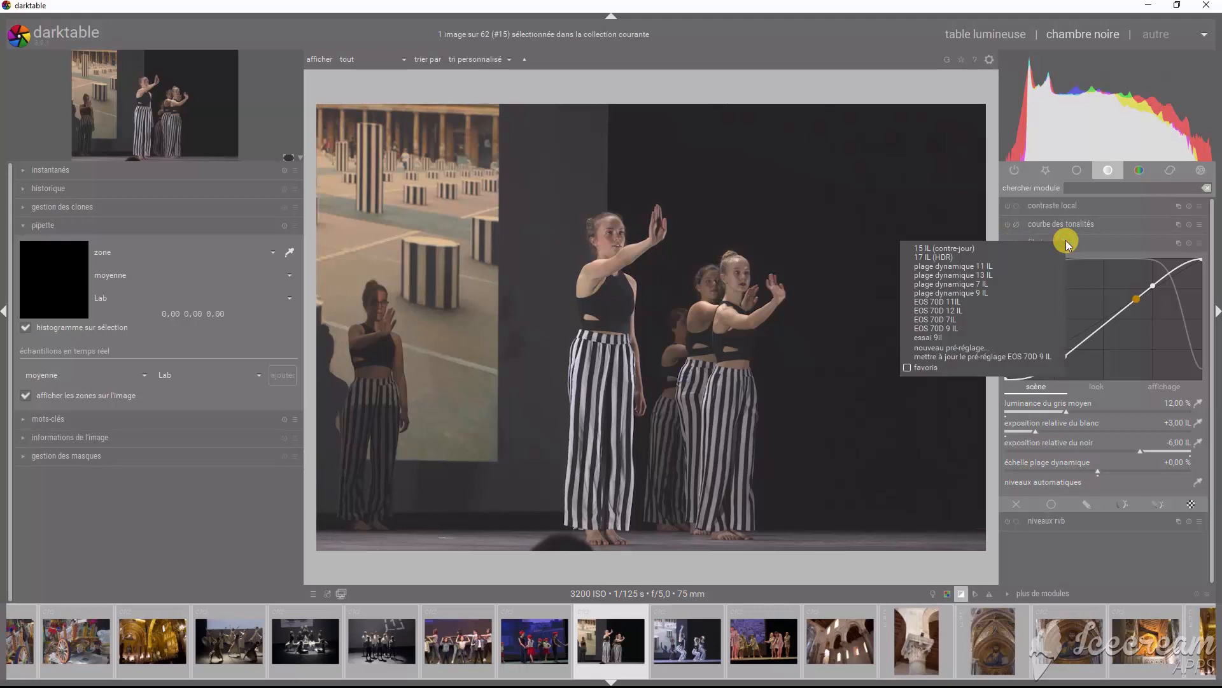
click(984, 302)
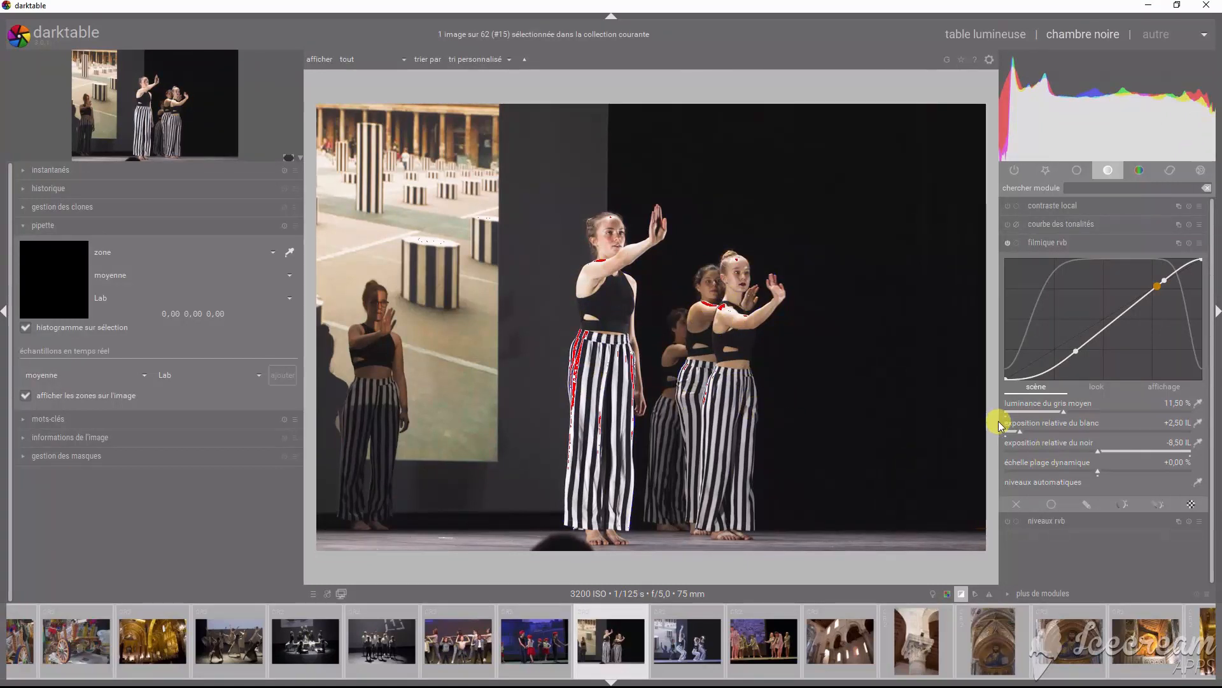
drag(1020, 432, 1044, 434)
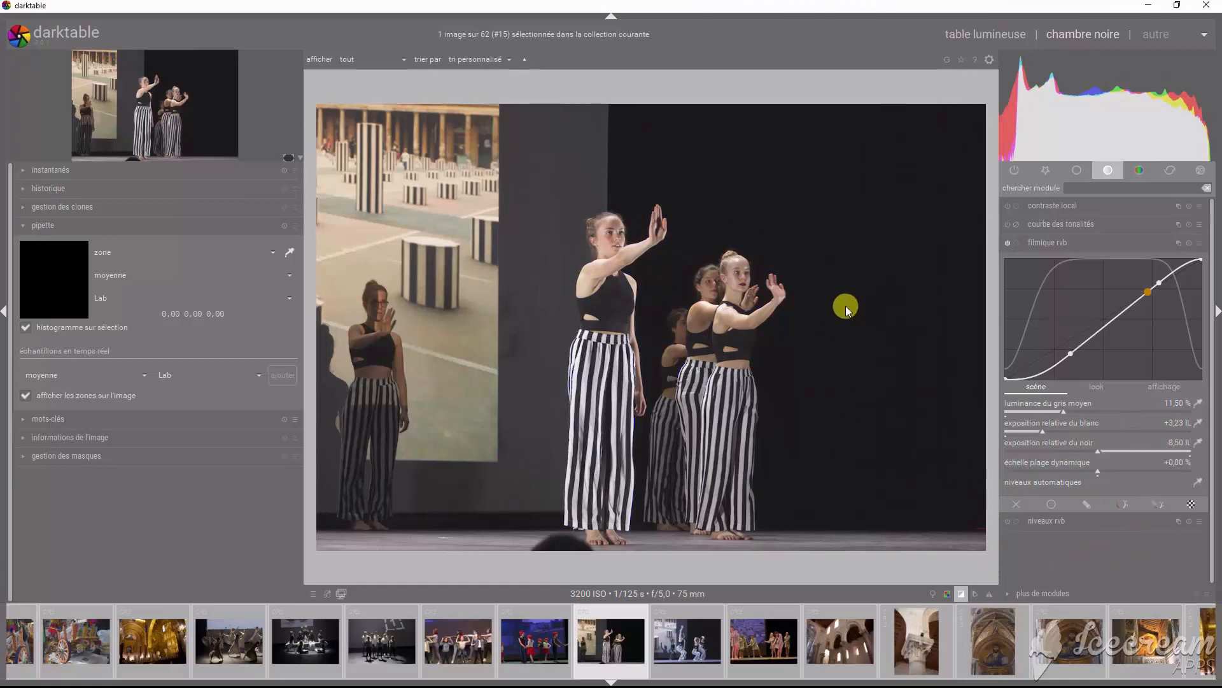
drag(1102, 452, 1125, 453)
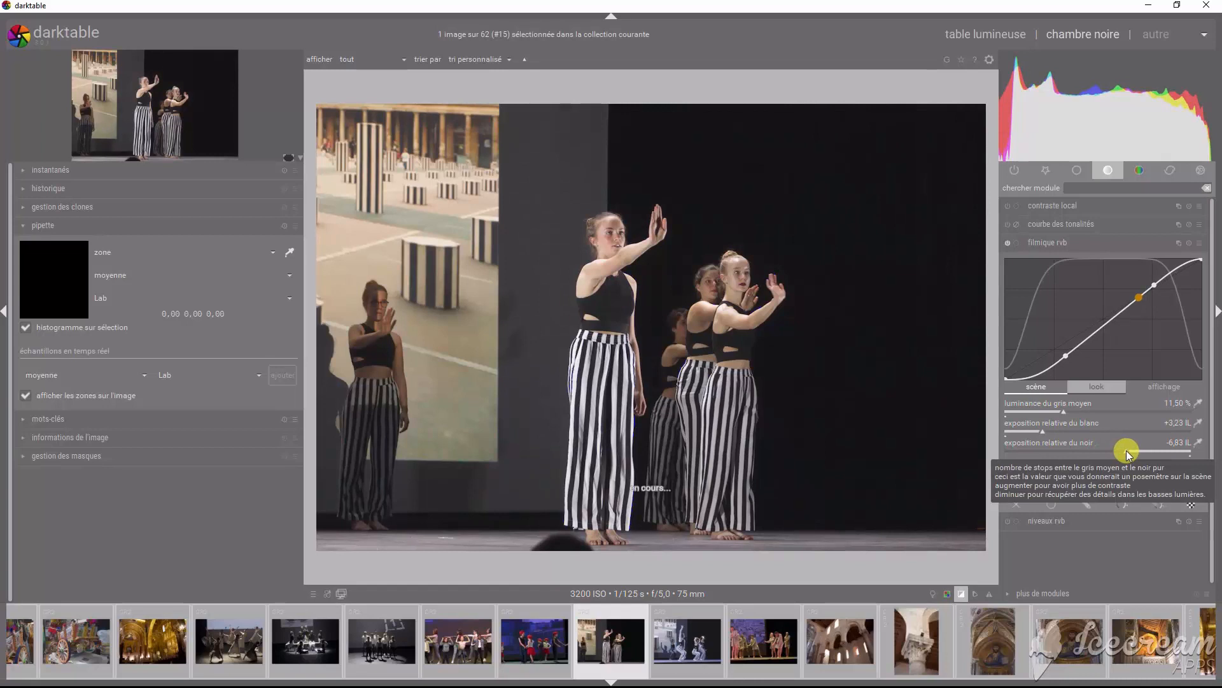
drag(1127, 454, 1153, 454)
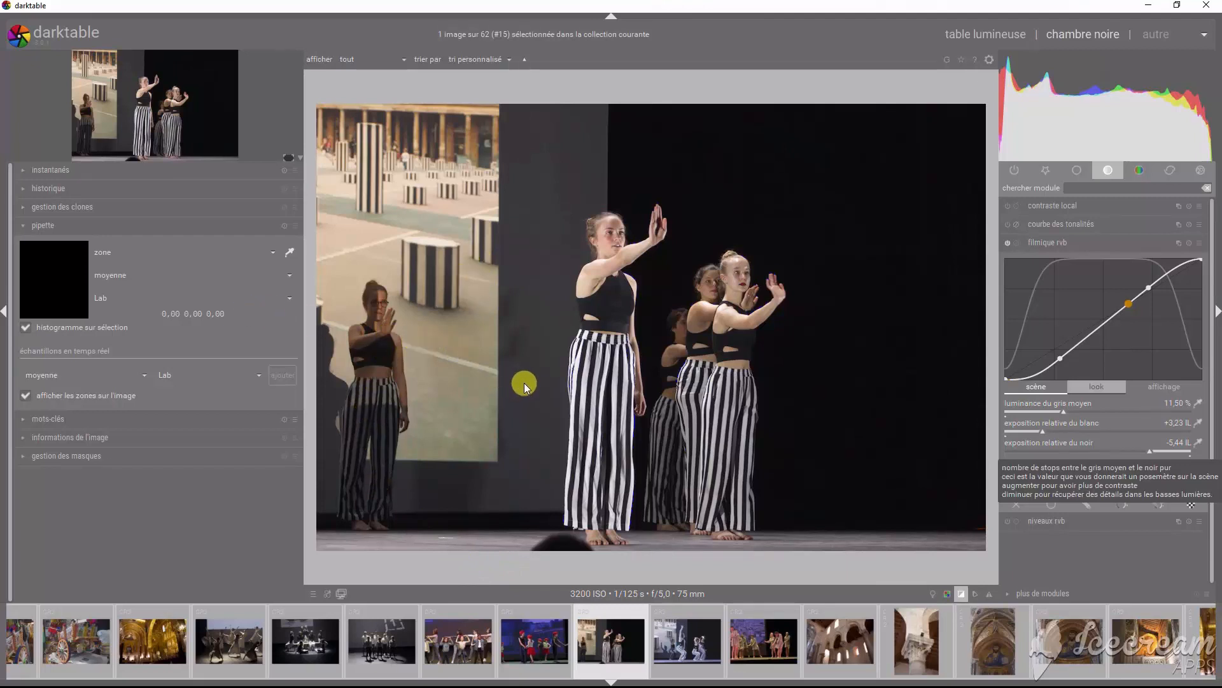
Apply the EOS 70D 9 IL filmique rvb preset to the dancers photo.
click(1191, 245)
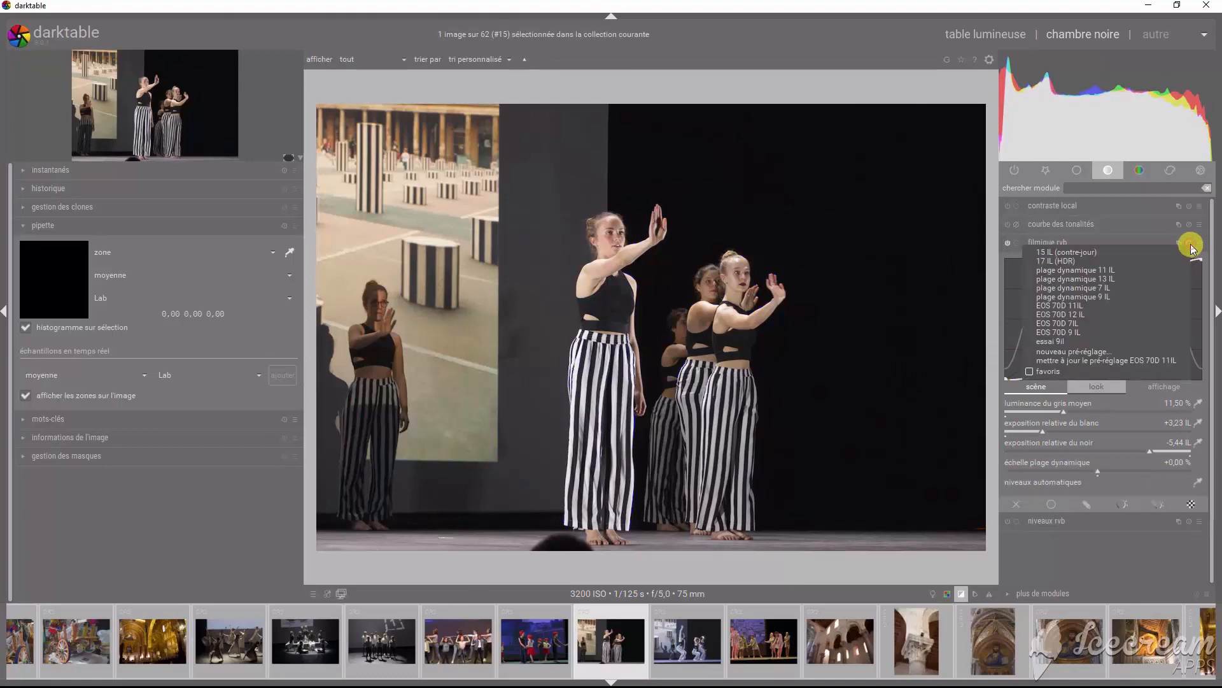
click(1061, 331)
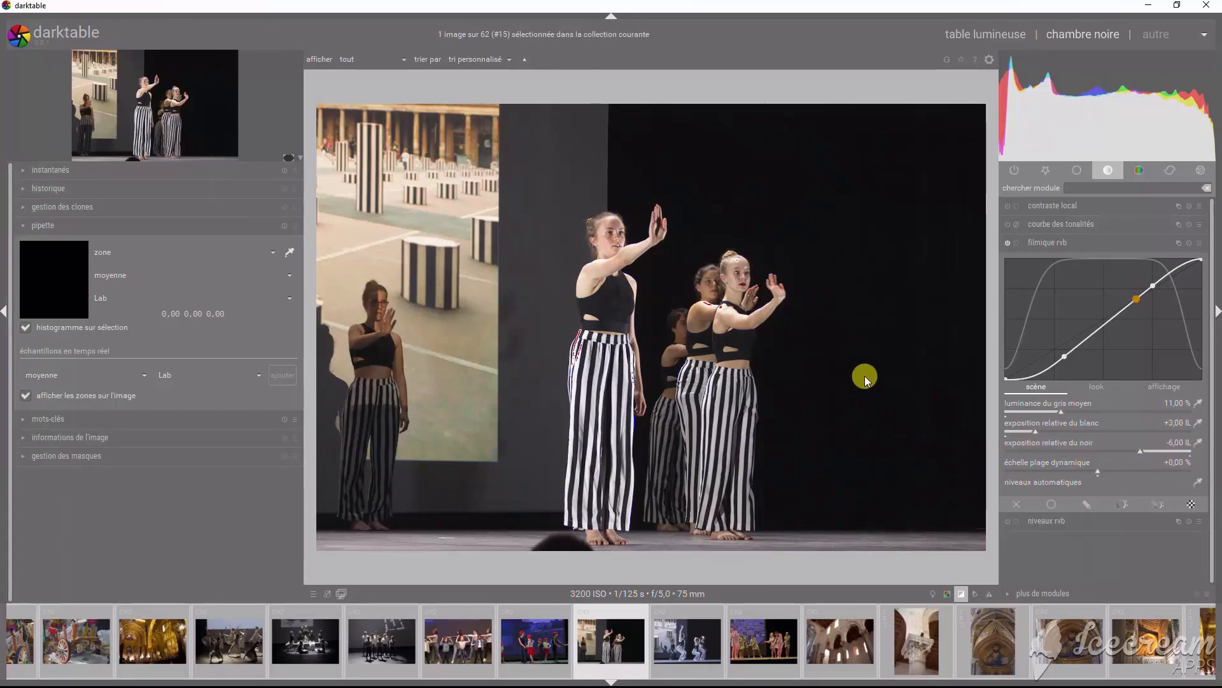
Open the following stage photo of the crouching dancers in striped trousers and apply the EOS 70D 9 IL filmique rvb preset.
key(space)
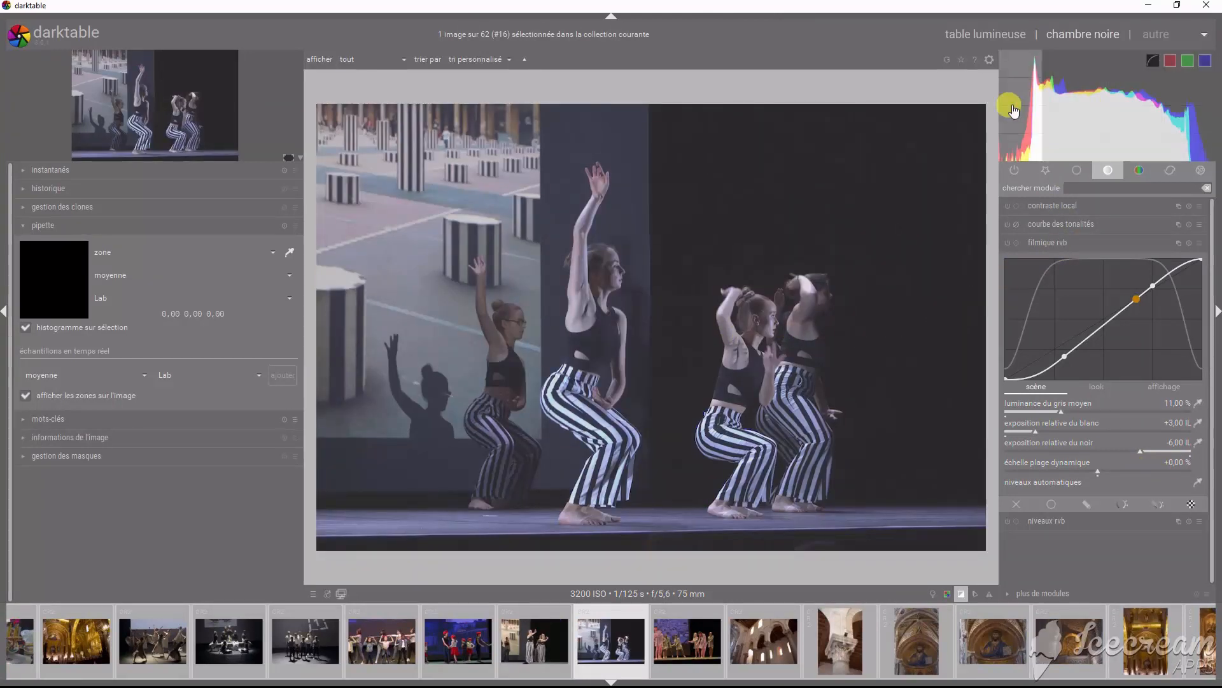
right_click(1047, 249)
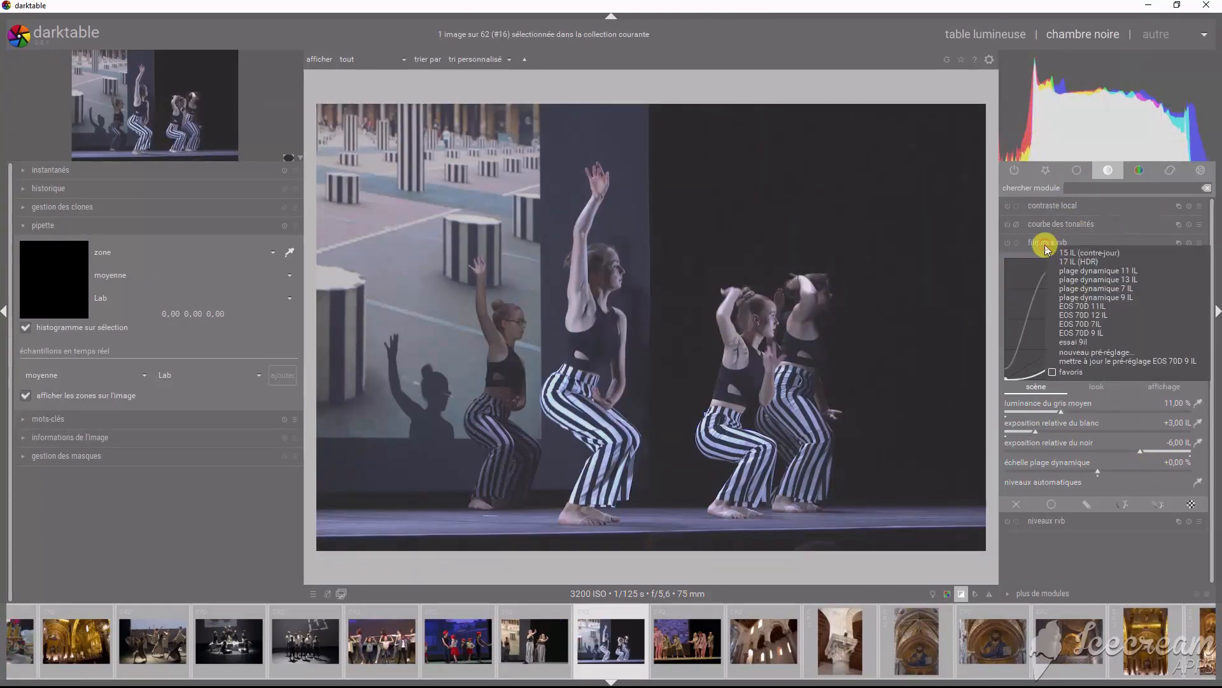
click(1082, 332)
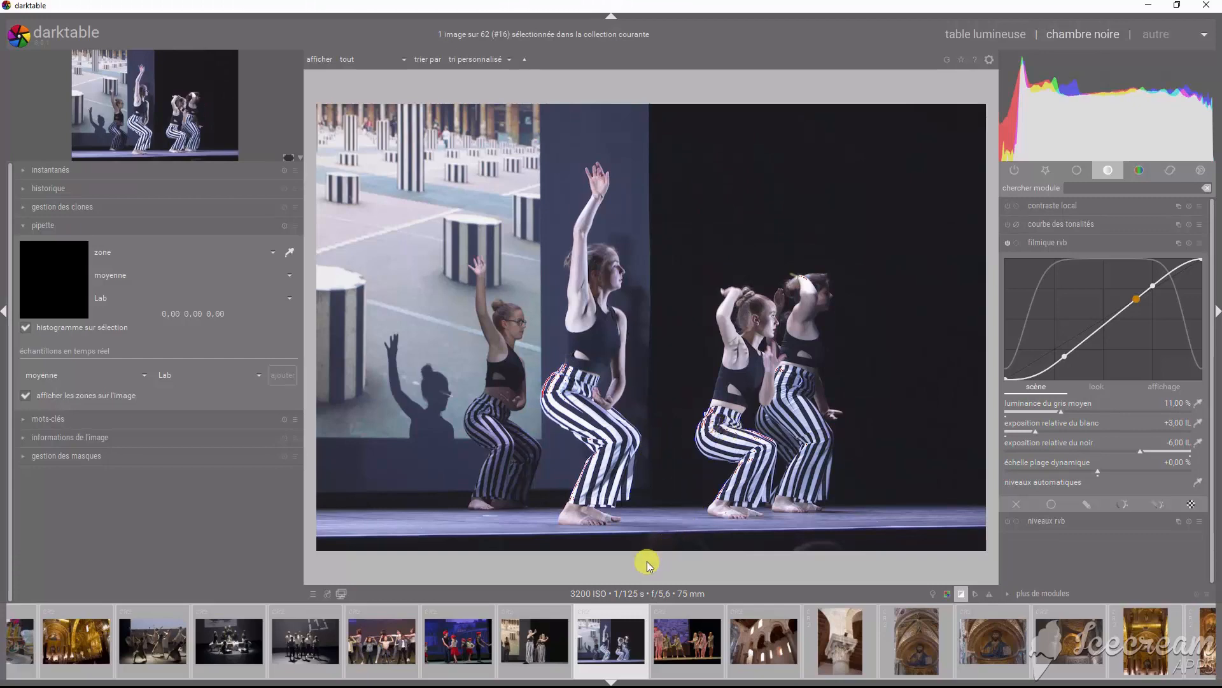
Apply the EOS 70D 9 IL preset to the red-beret dancers photo and set its relative black exposure to about -6,75 IL.
click(453, 643)
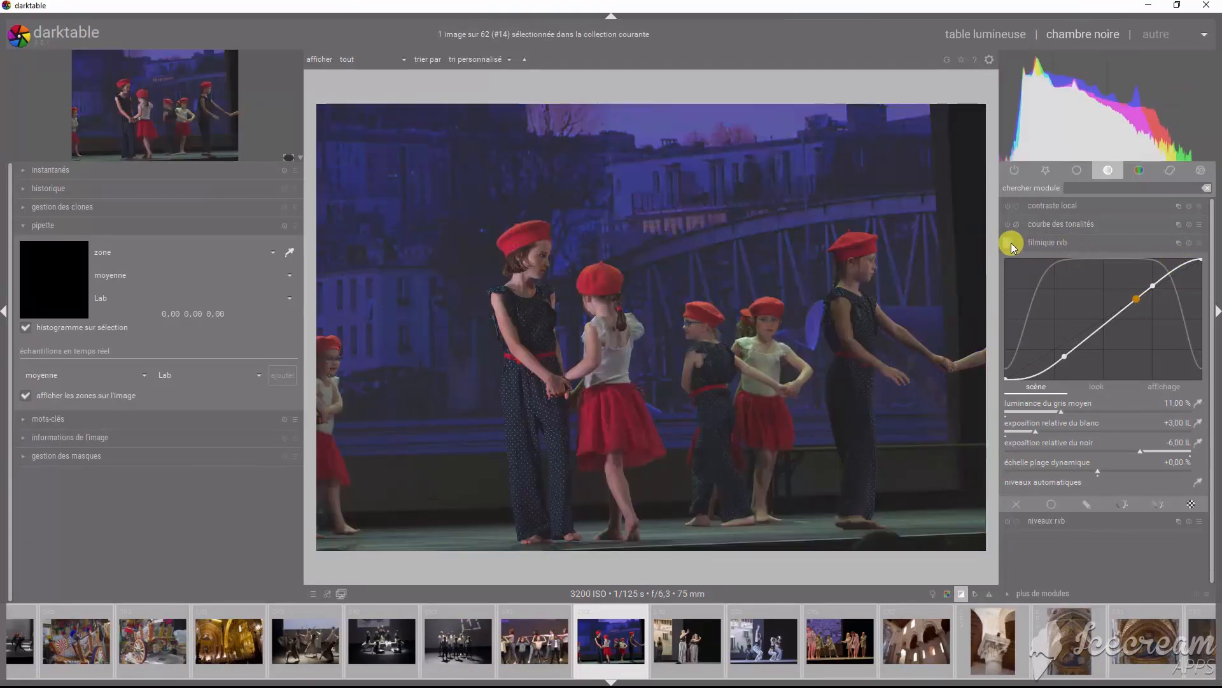
right_click(1051, 244)
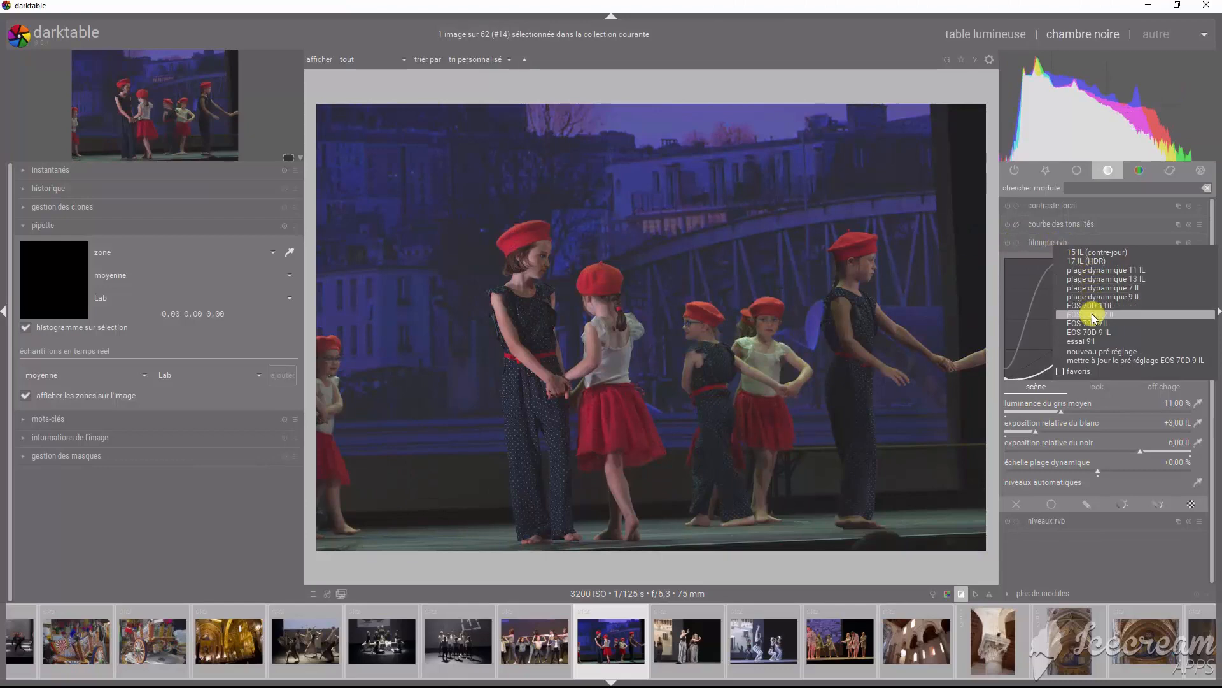
click(1090, 332)
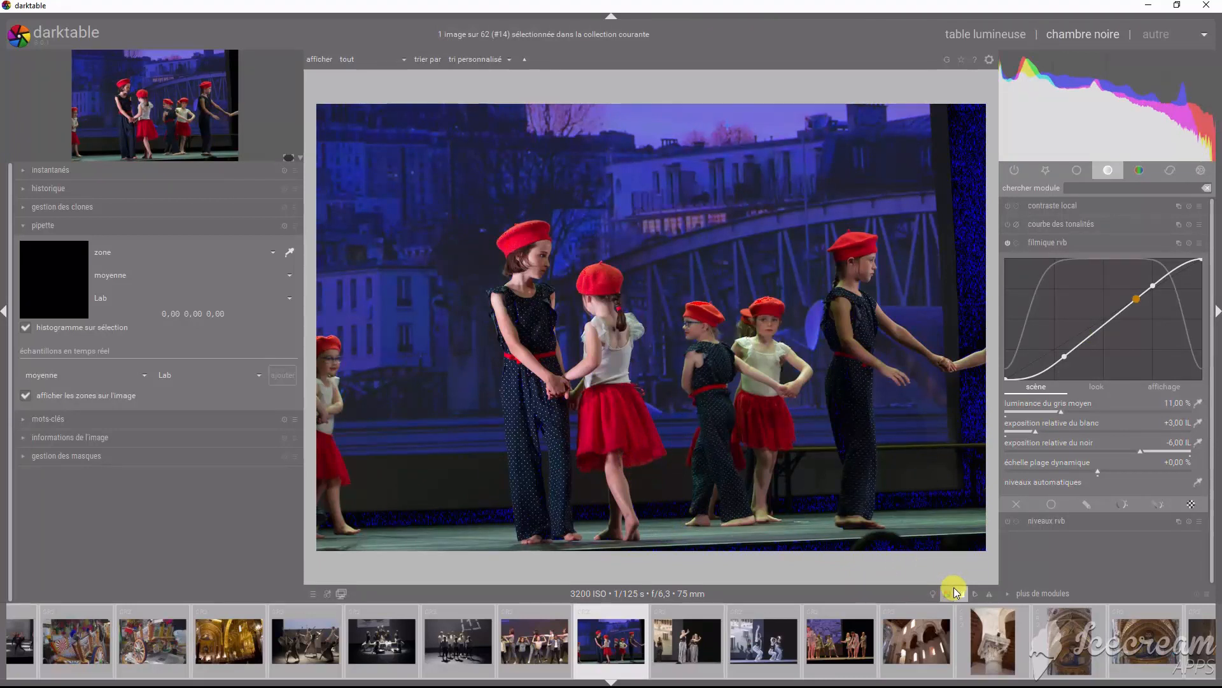
click(958, 592)
drag(1140, 453, 1127, 456)
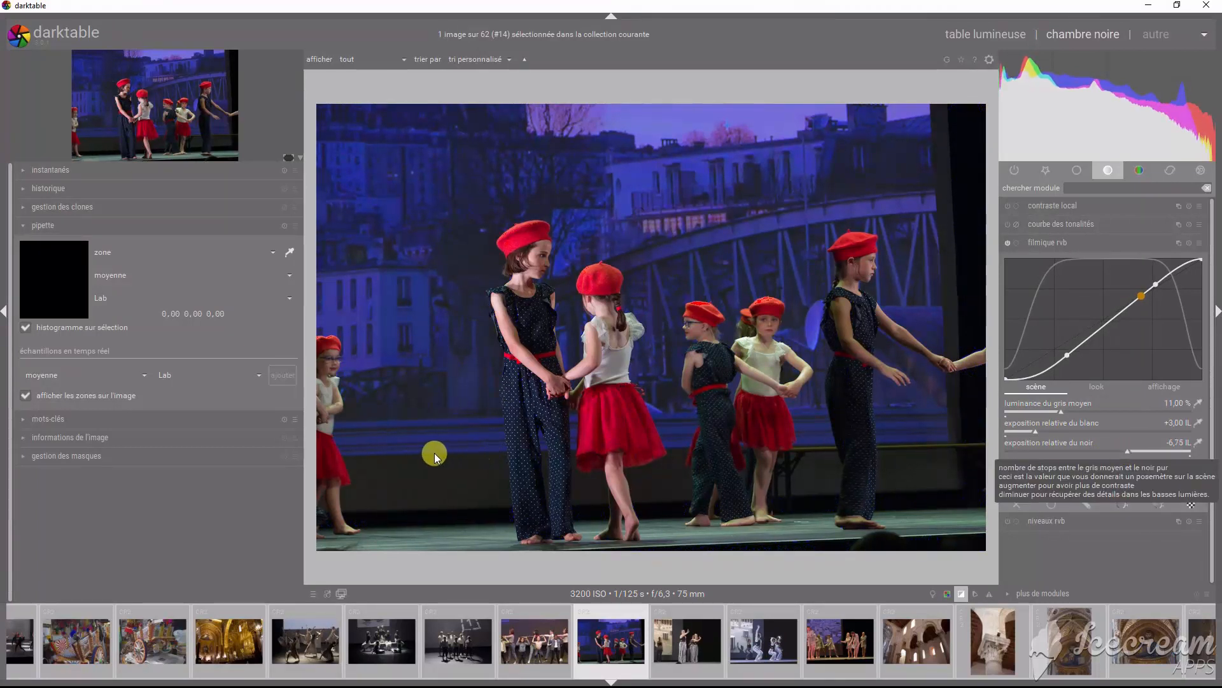
Go back to the stage photo of the dancers seated around a bench and apply the EOS 70D 9 IL filmique rvb preset.
scroll(541, 646, up, 3)
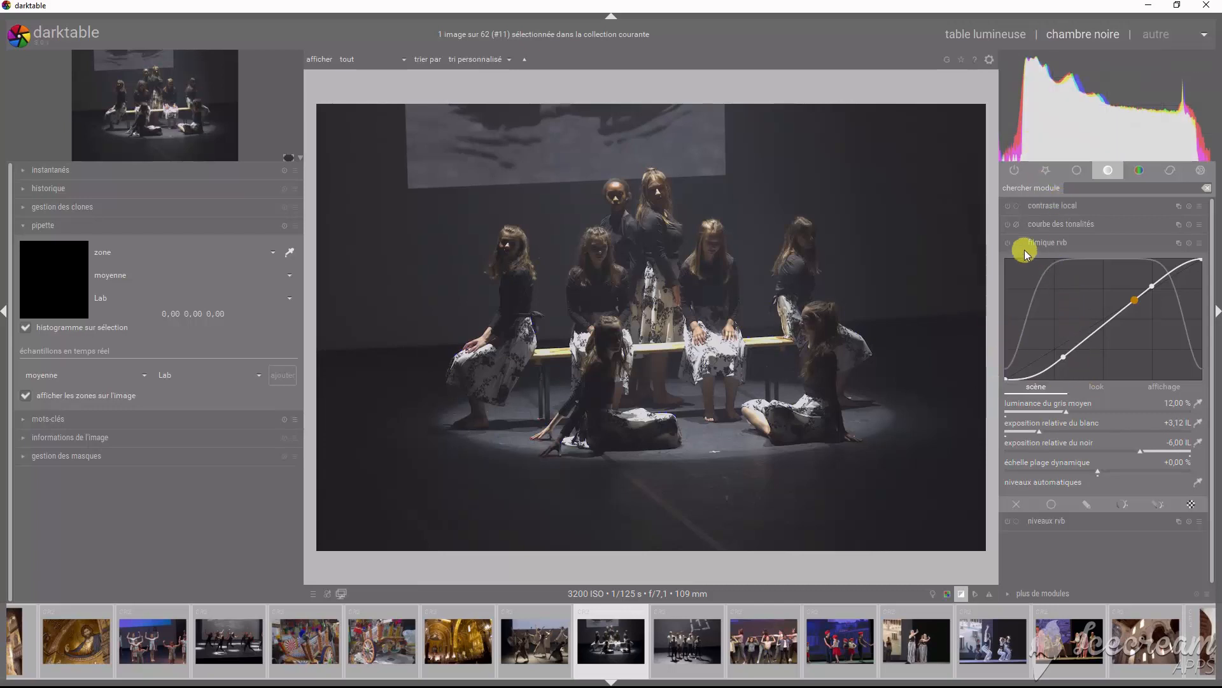
right_click(1052, 243)
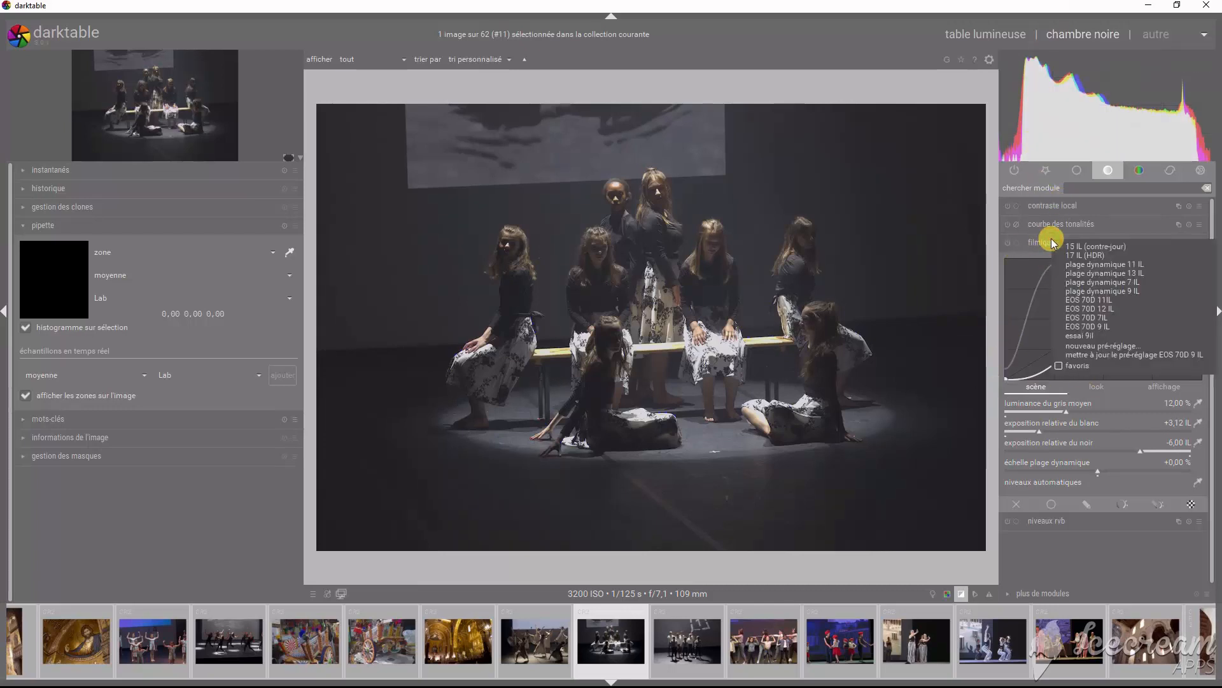
click(1089, 326)
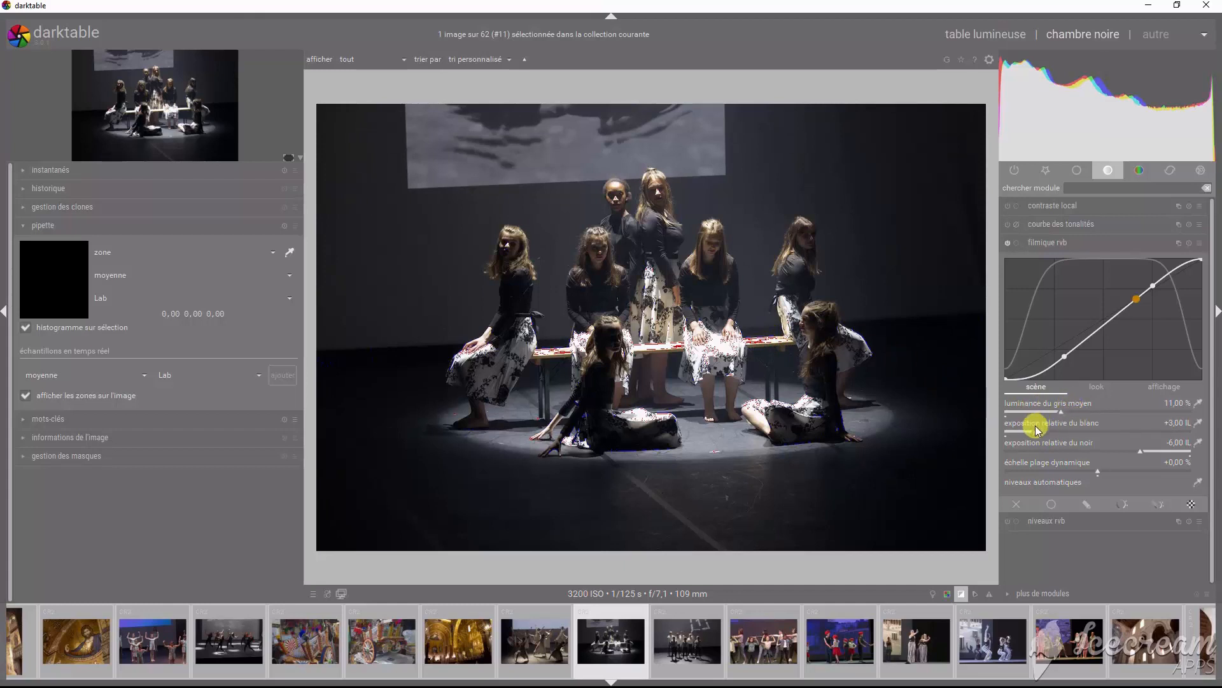
Set the bench photo's middle-grey luminance to about 10,39 % and raise its relative white exposure slightly.
scroll(1061, 412, up, 1)
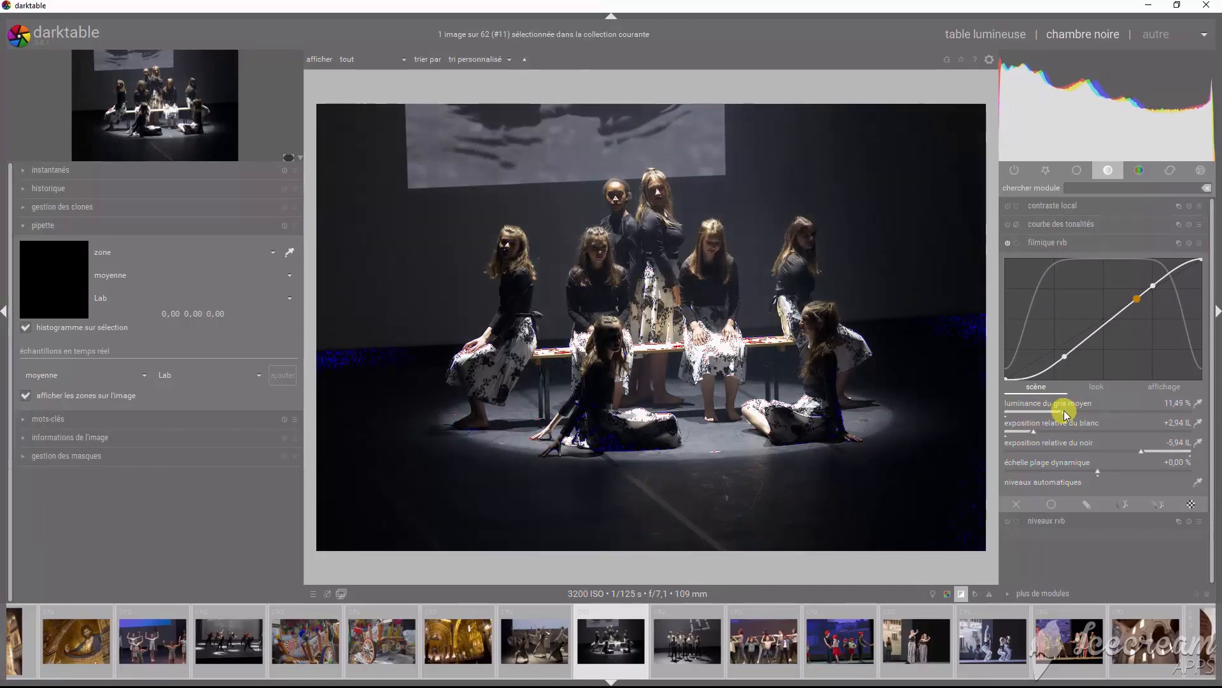
scroll(1061, 410, down, 2)
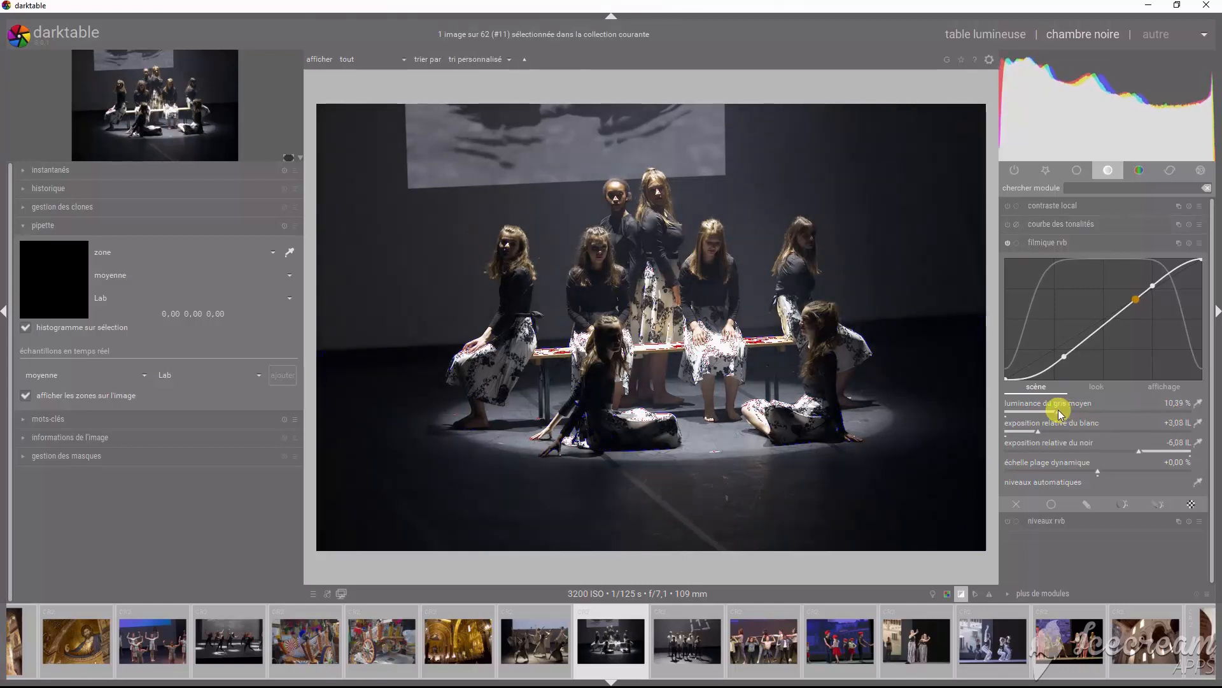
drag(1038, 431, 1043, 431)
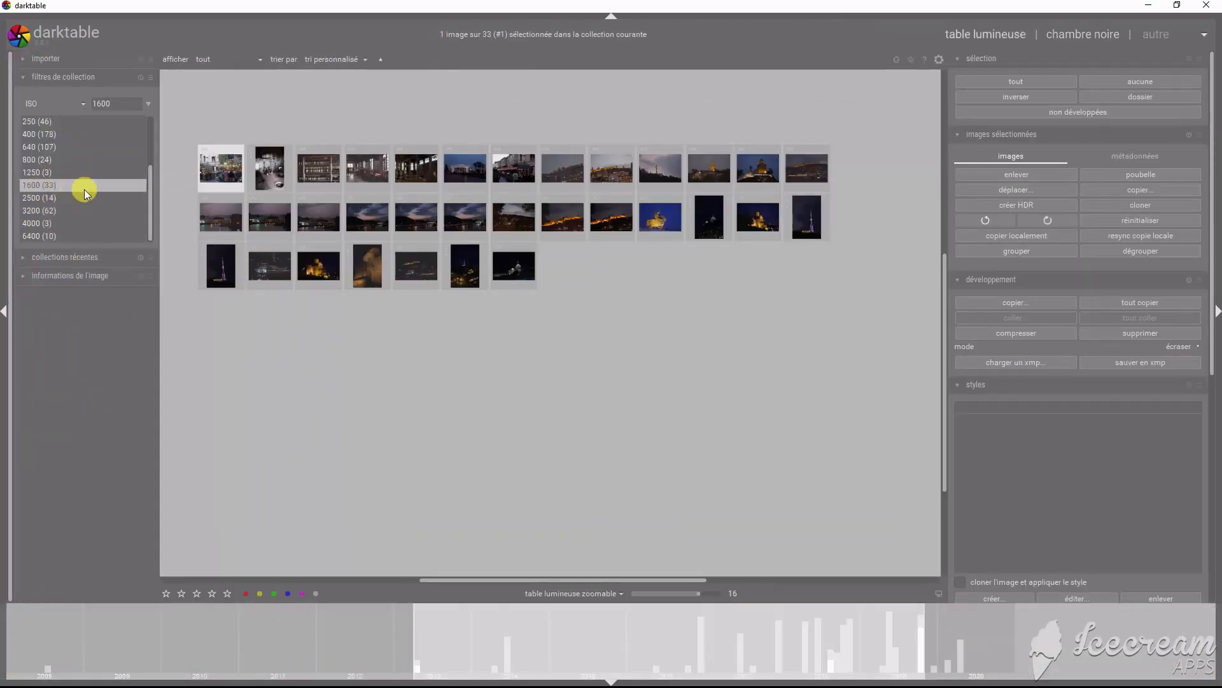
Open the first ISO 1600 photo of the lit outdoor restaurant, switch filmique rvb off, and reapply the EOS 70D 9 IL preset.
double_click(221, 171)
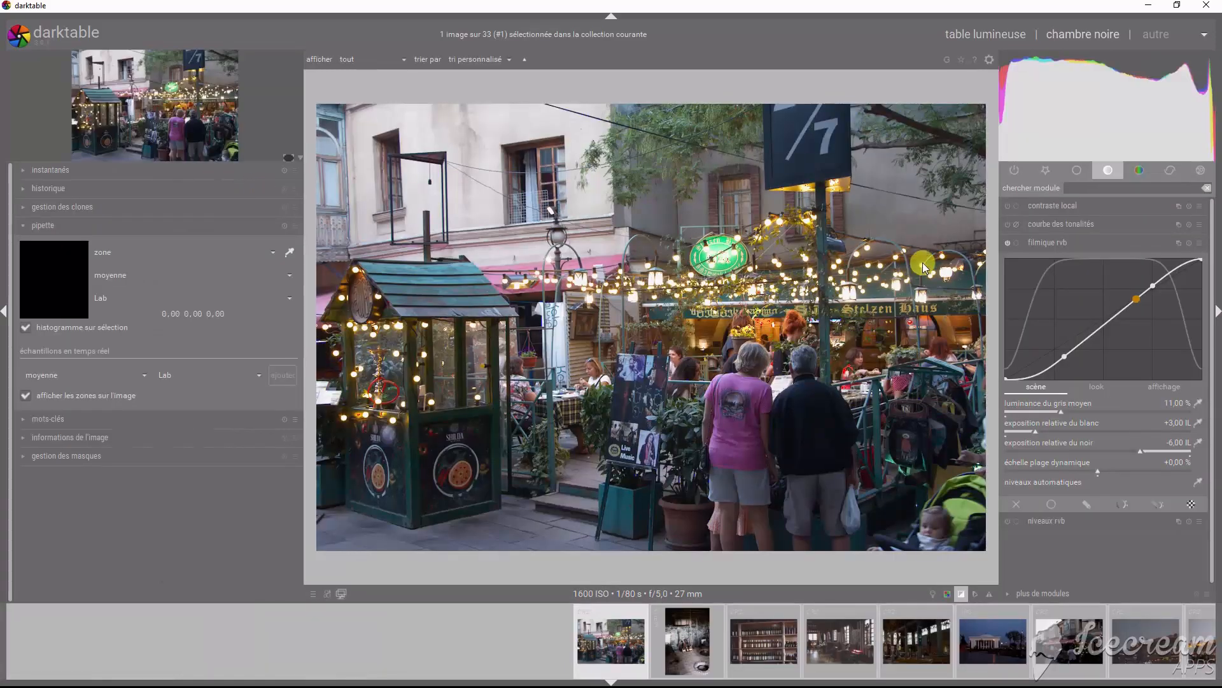
click(1007, 243)
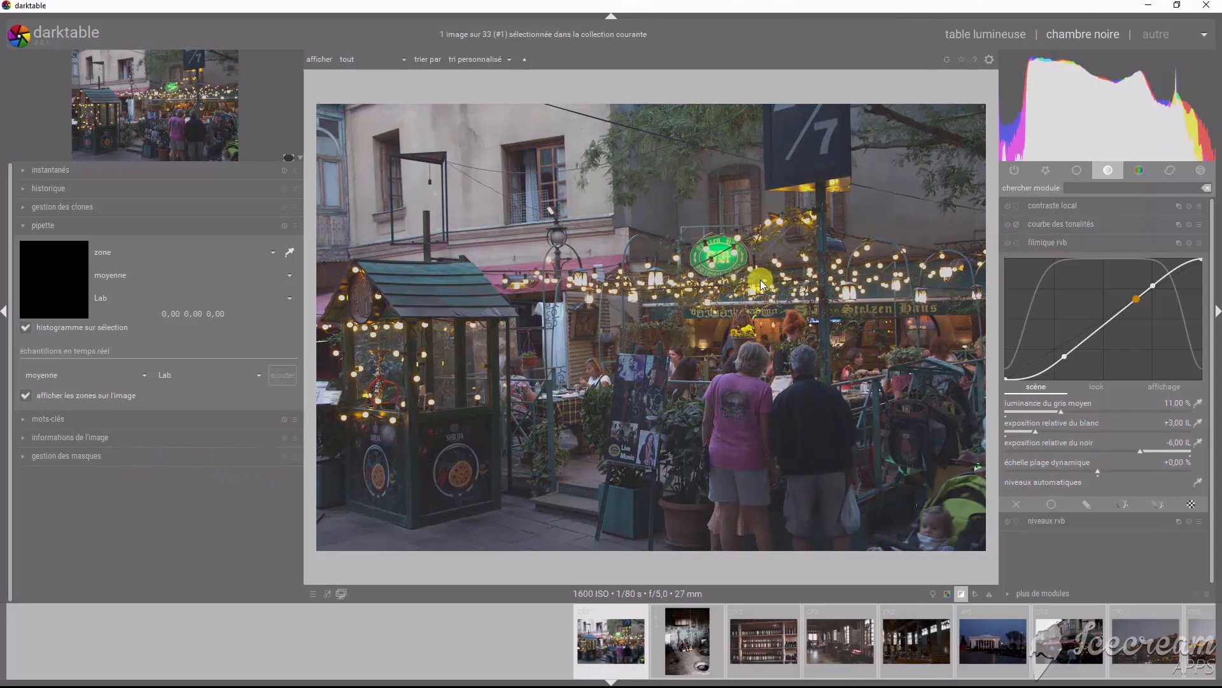
right_click(1041, 245)
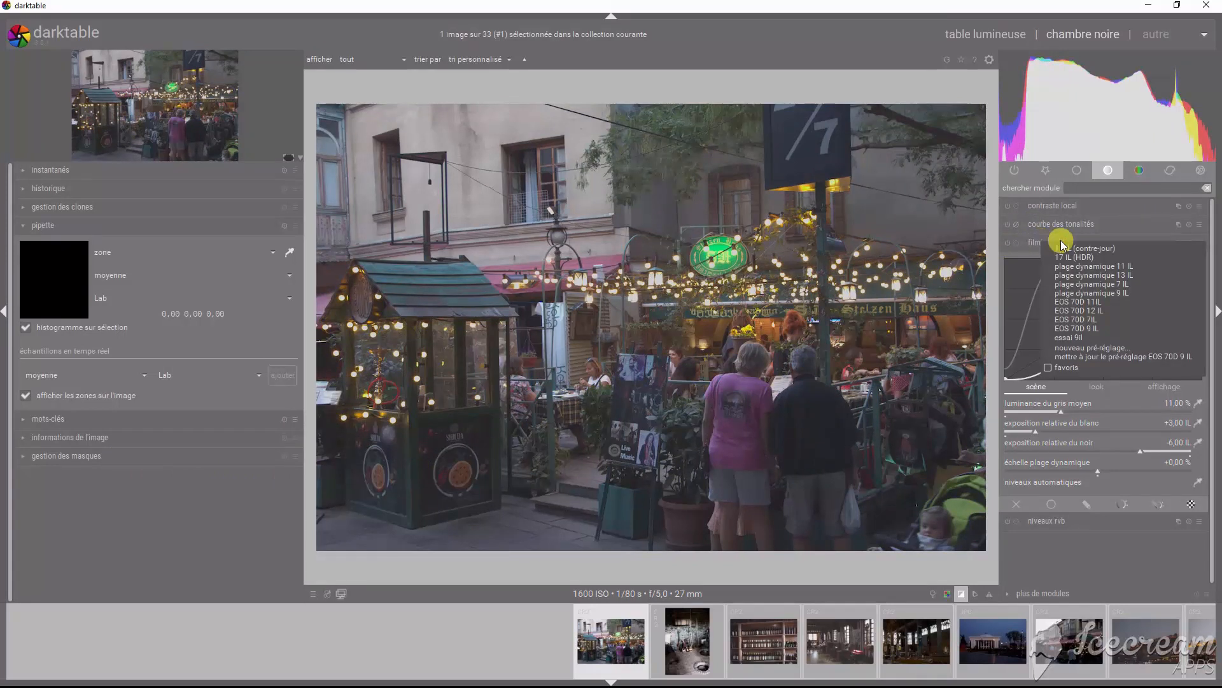
click(1080, 329)
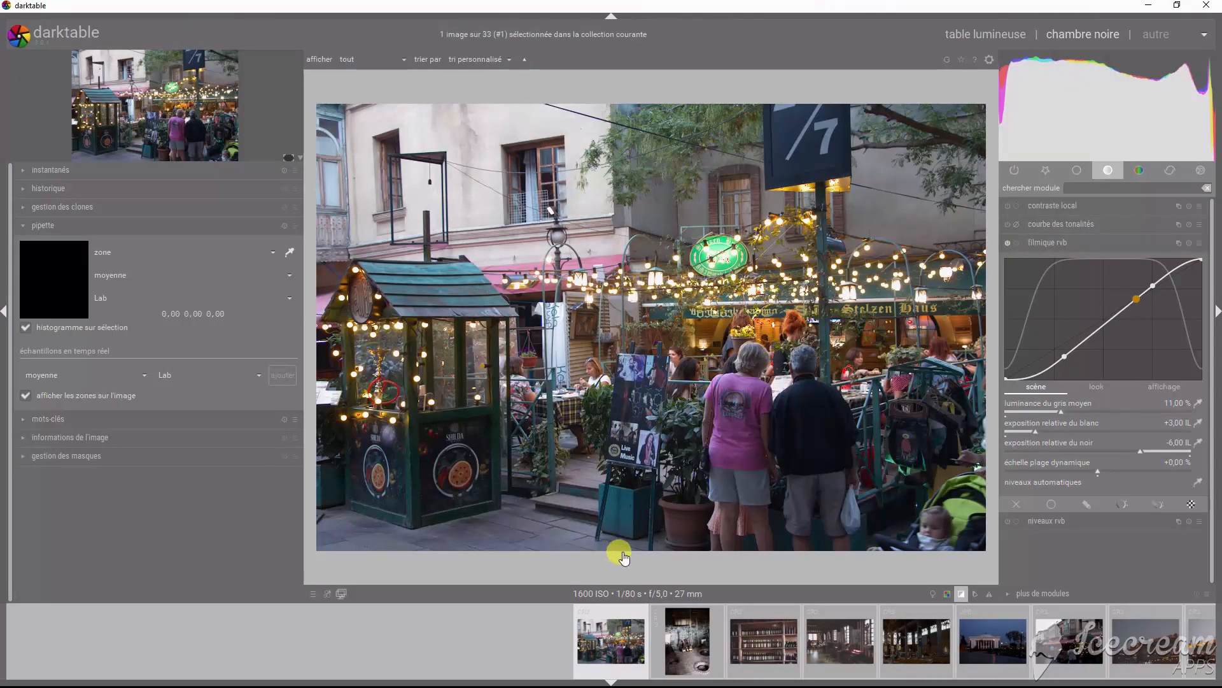
Open the photo of the wine bottle shelves and apply the EOS 70D 9 IL filmique rvb preset.
click(757, 650)
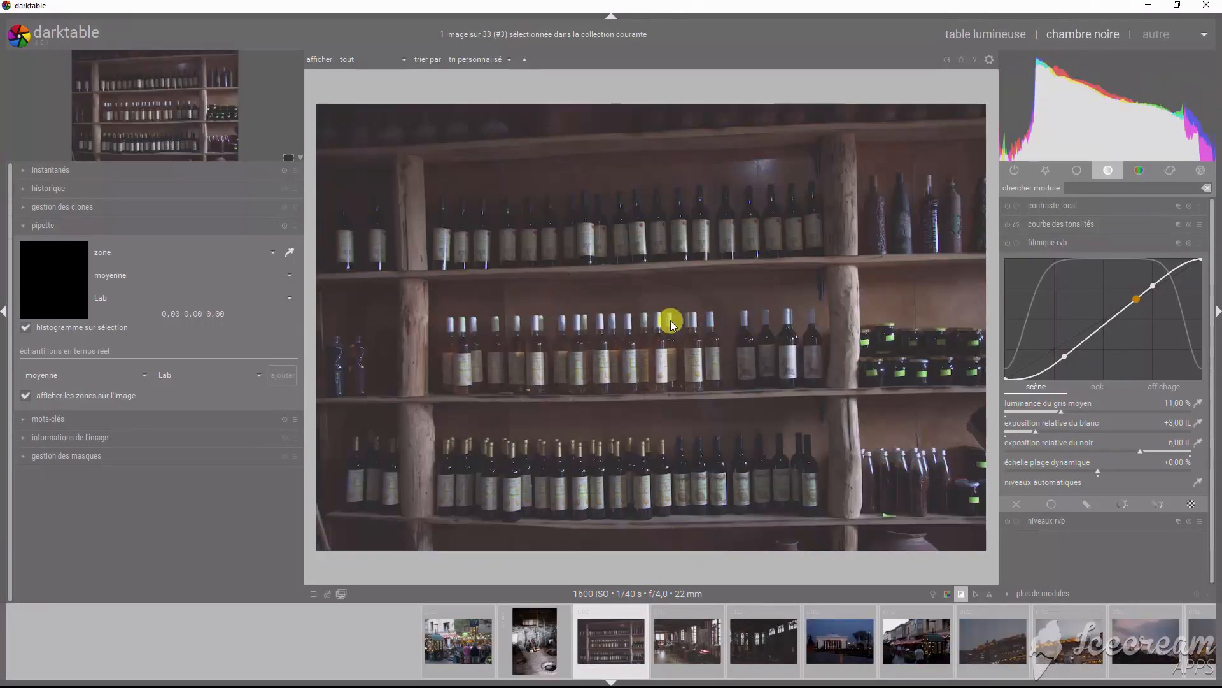
right_click(1053, 243)
click(1075, 330)
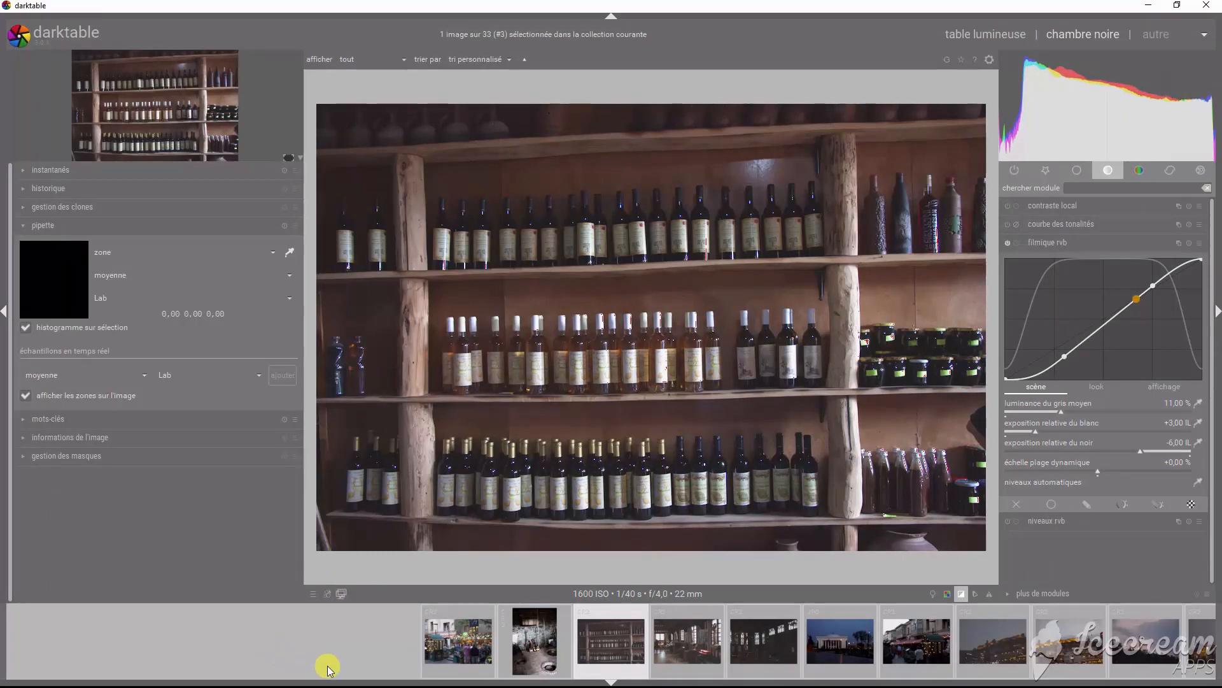
Open the equestrian statue photo, switch filmique rvb off, and reapply the EOS 70D 9 IL preset.
scroll(498, 662, down, 6)
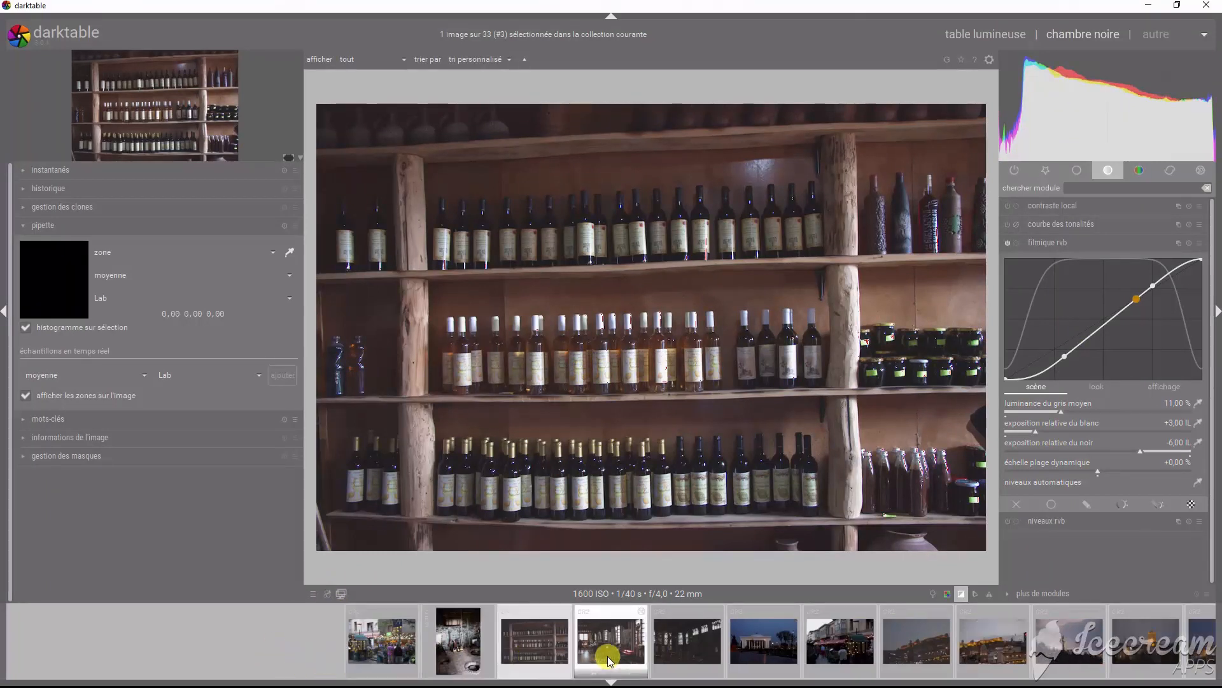
scroll(609, 659, down, 4)
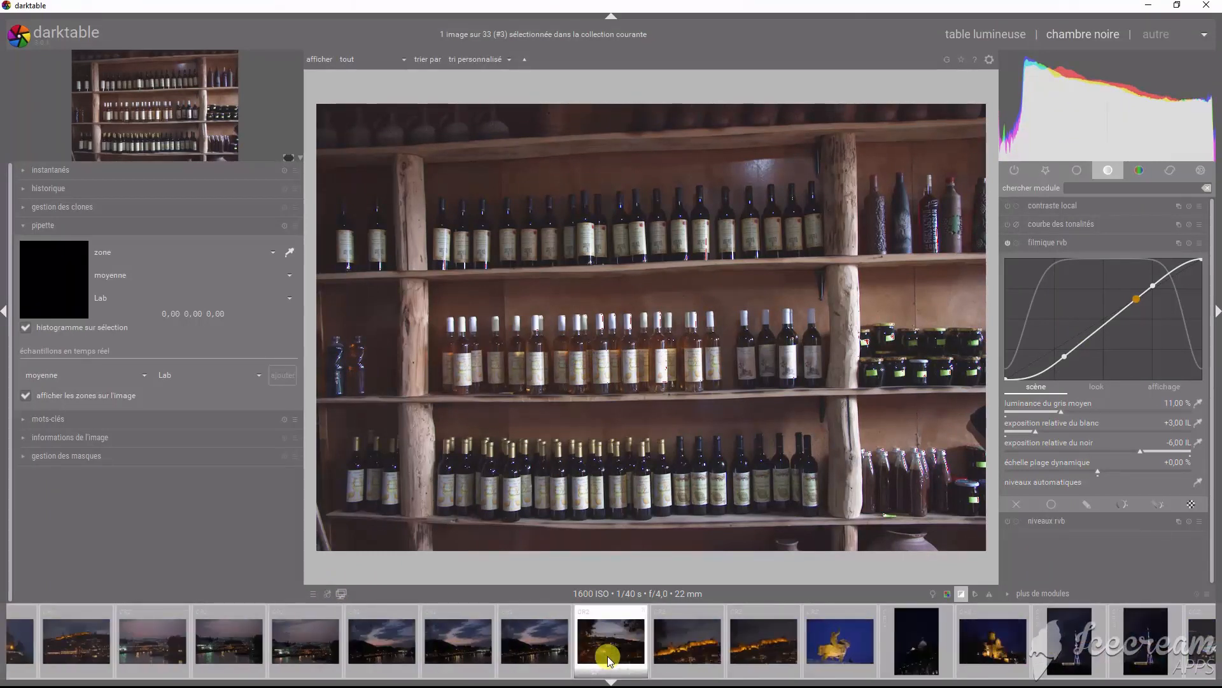
scroll(607, 656, down, 1)
click(766, 643)
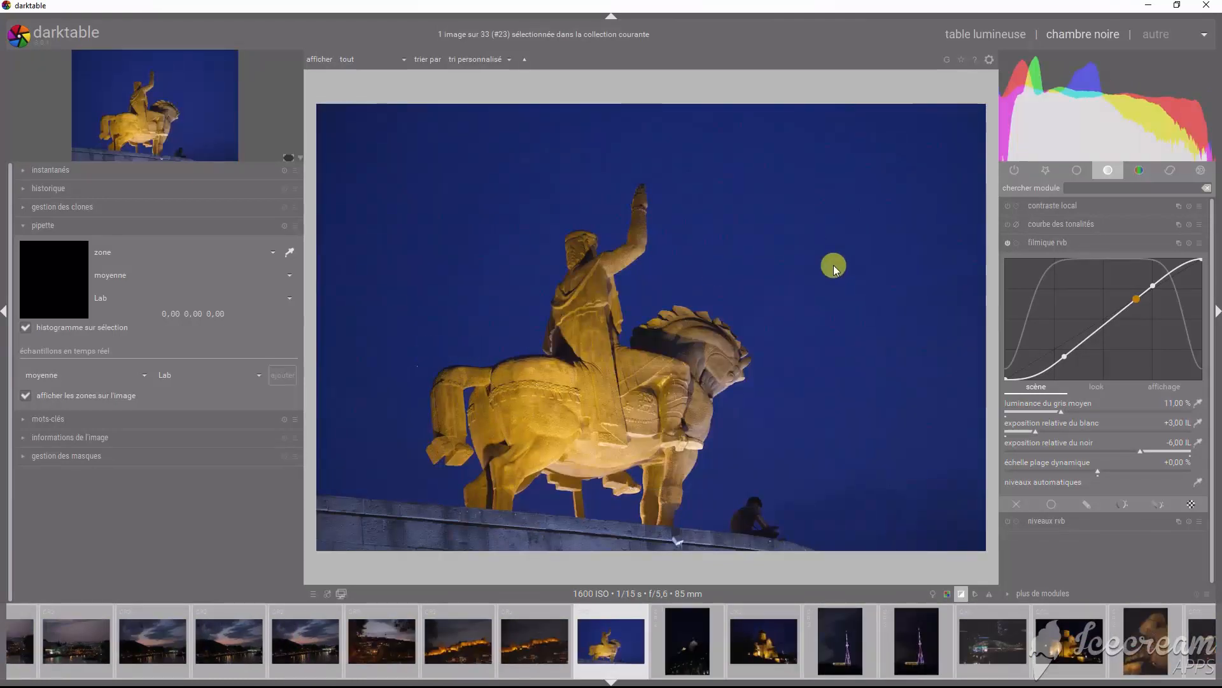
right_click(1005, 246)
click(1005, 247)
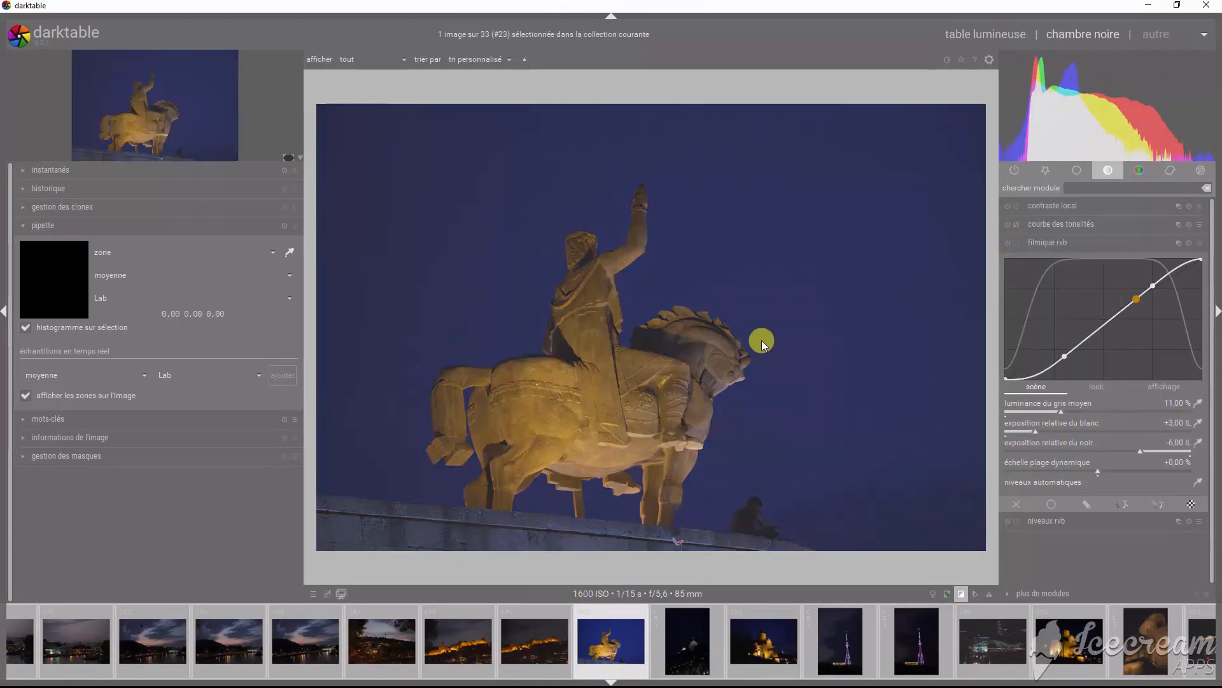
right_click(1047, 245)
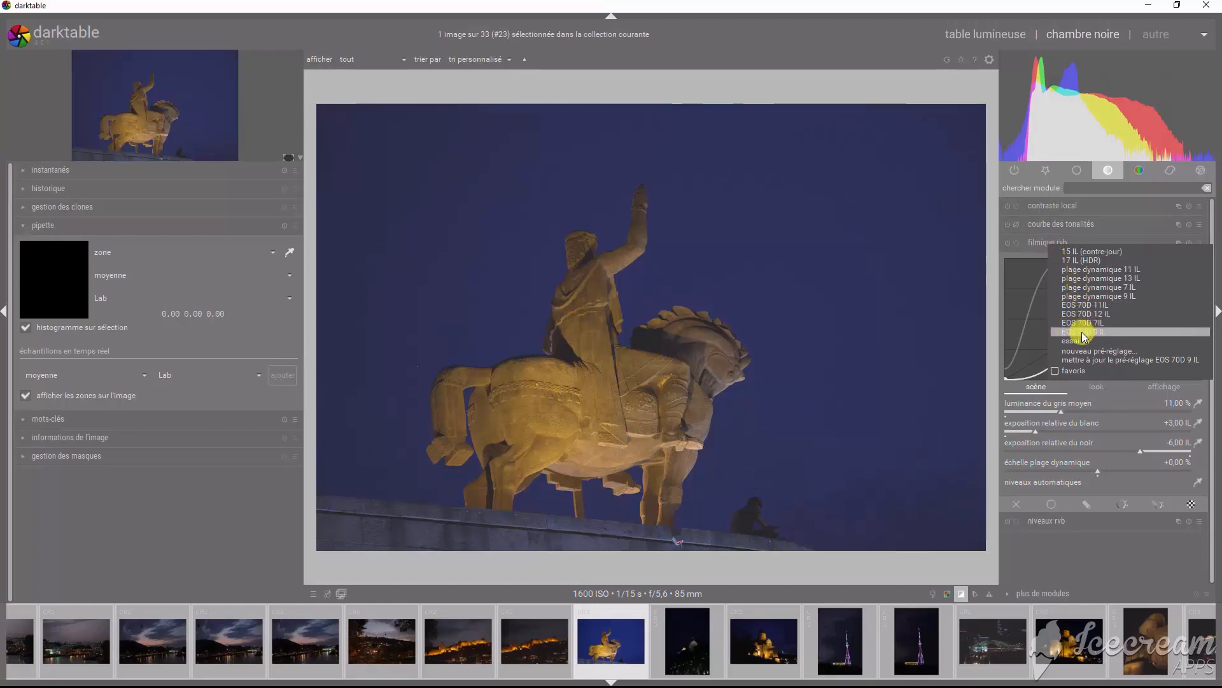
click(1085, 332)
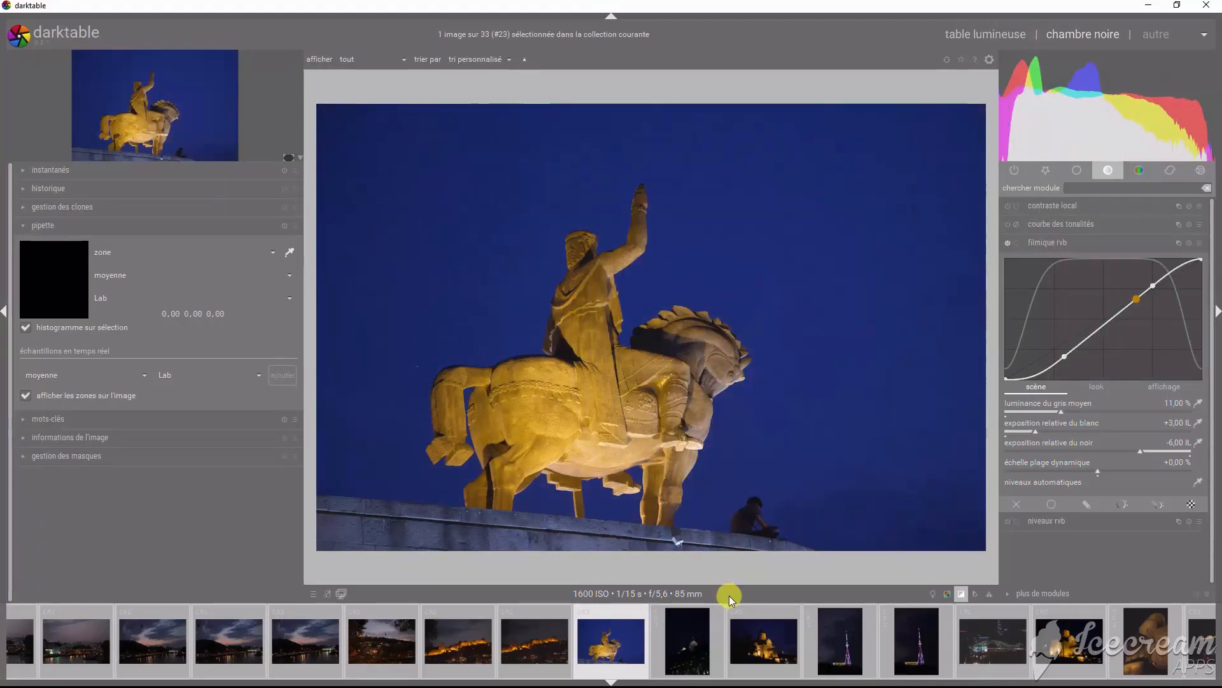
Open the night photo of the floodlit church and apply the EOS 70D 9 IL filmique rvb preset.
click(1060, 659)
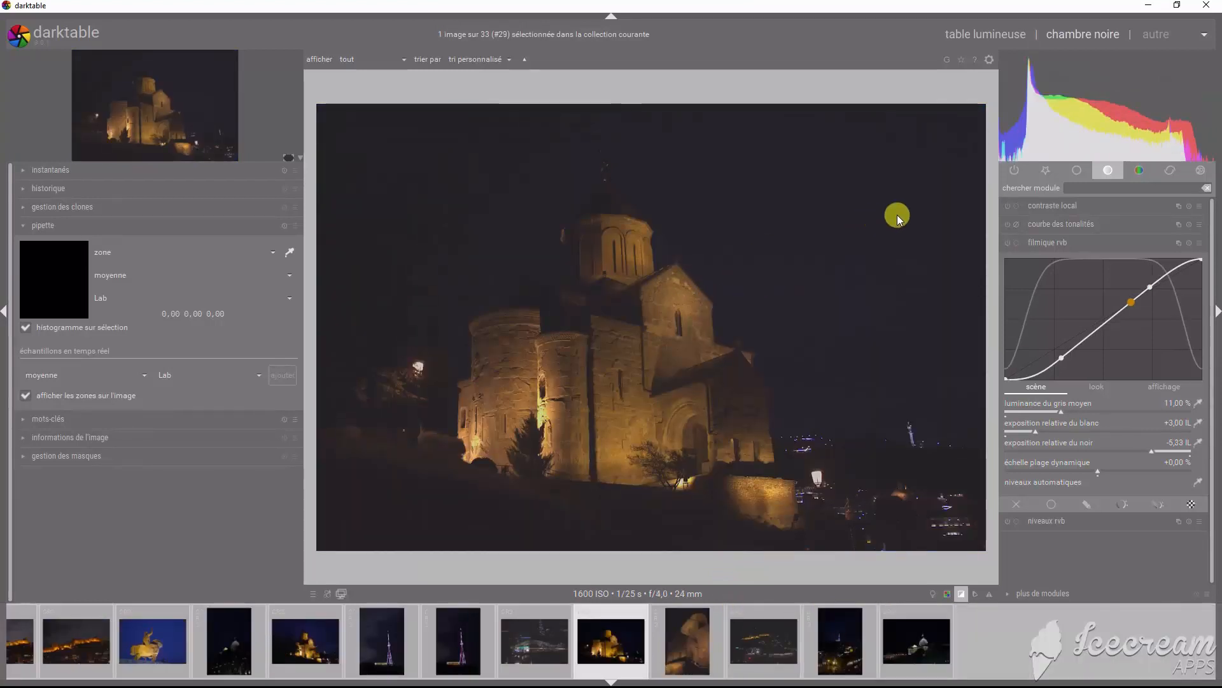
right_click(1032, 244)
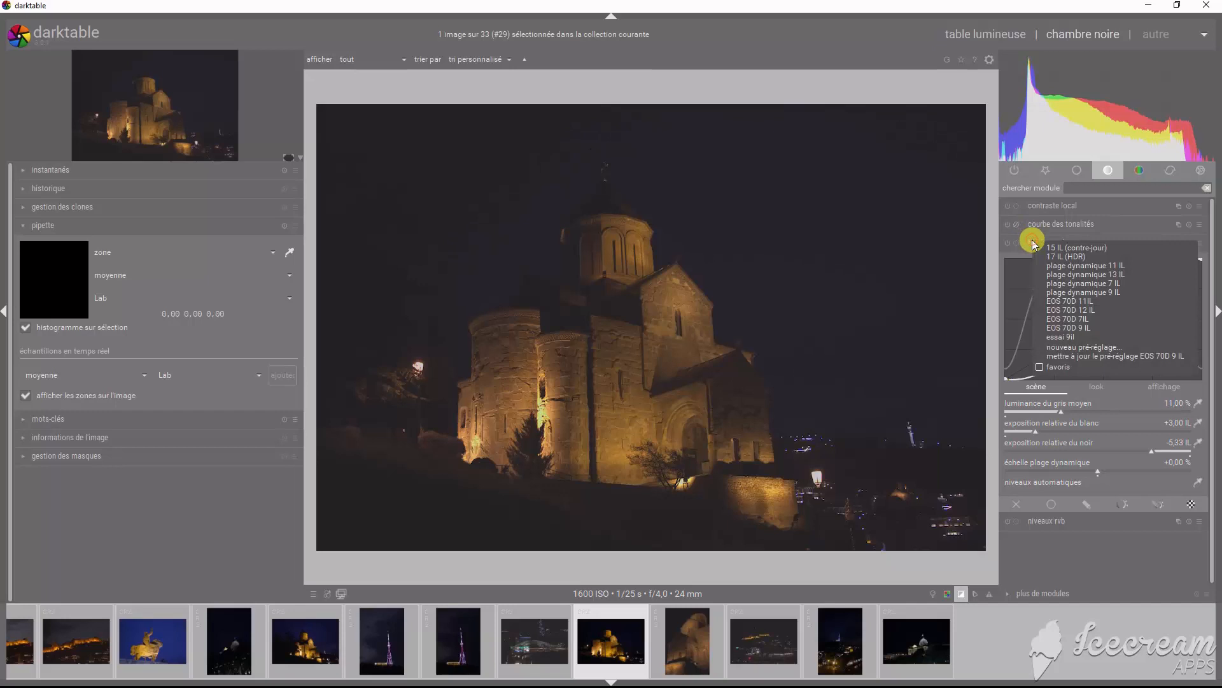
click(1076, 330)
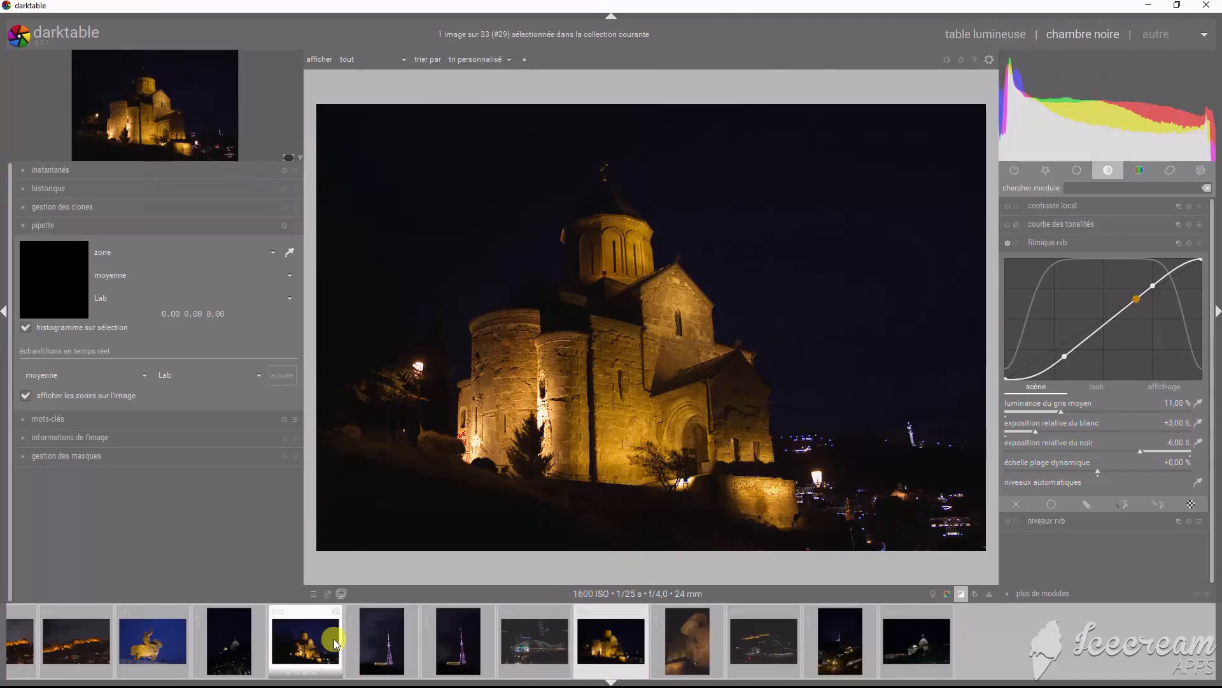
Open the night photo of the lit hilltop fortress and compare it with and without filmique rvb.
scroll(333, 638, down, 4)
scroll(334, 638, up, 11)
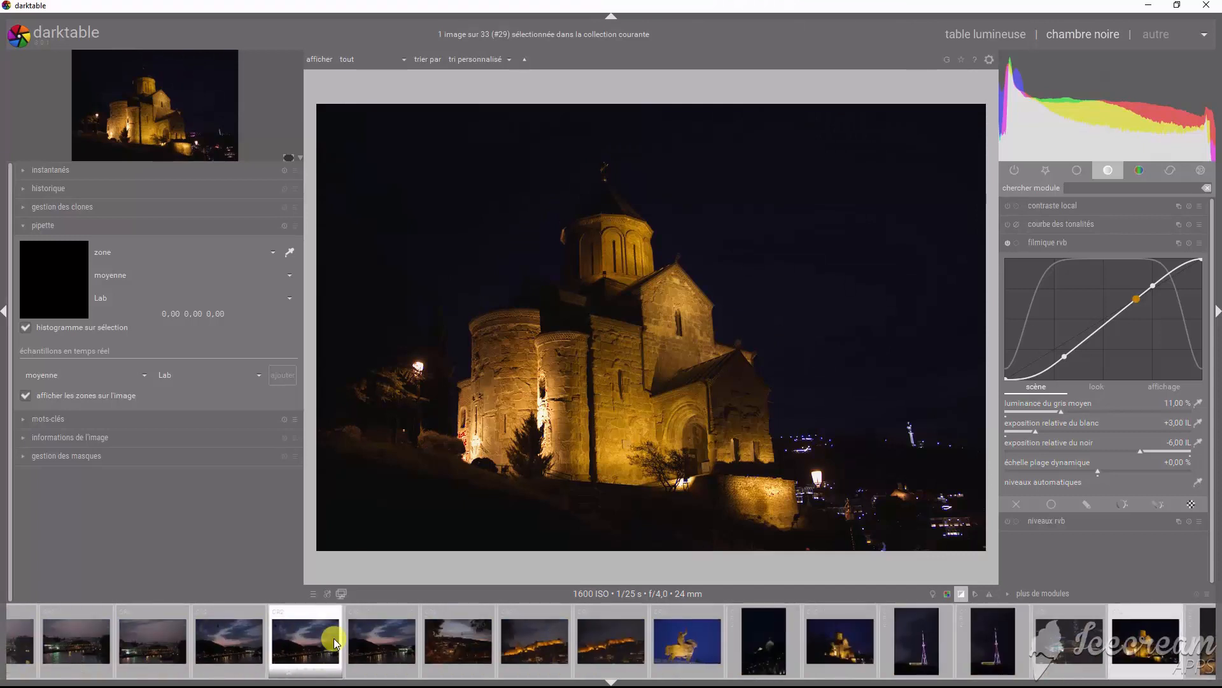
click(540, 643)
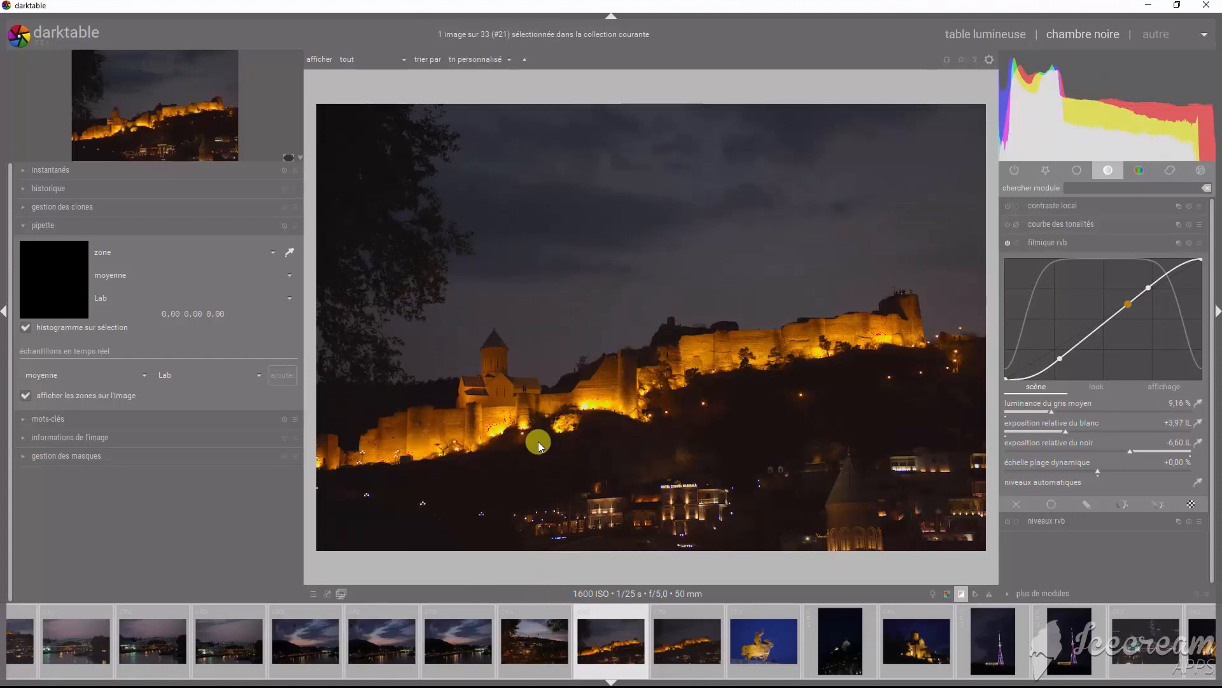
click(1009, 243)
click(1010, 244)
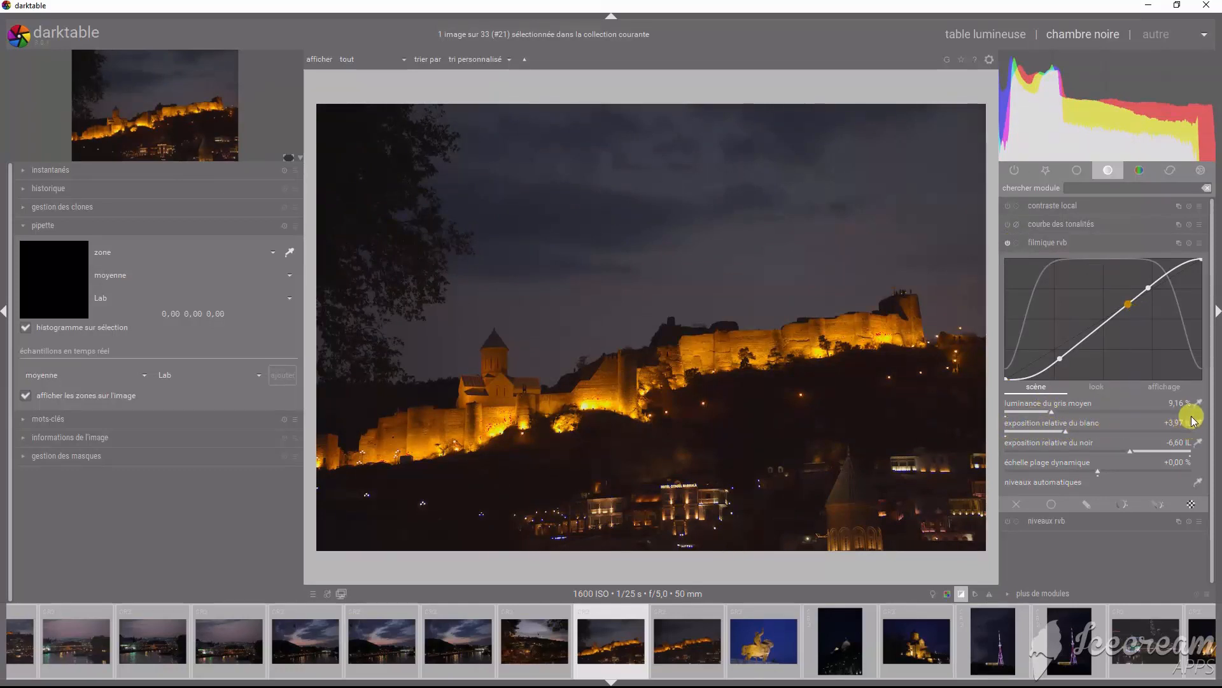
Apply the EOS 70D 9 IL preset to the fortress photo, adjusting middle-grey luminance to about 9,66 % and raising relative white exposure.
right_click(1189, 243)
click(1072, 330)
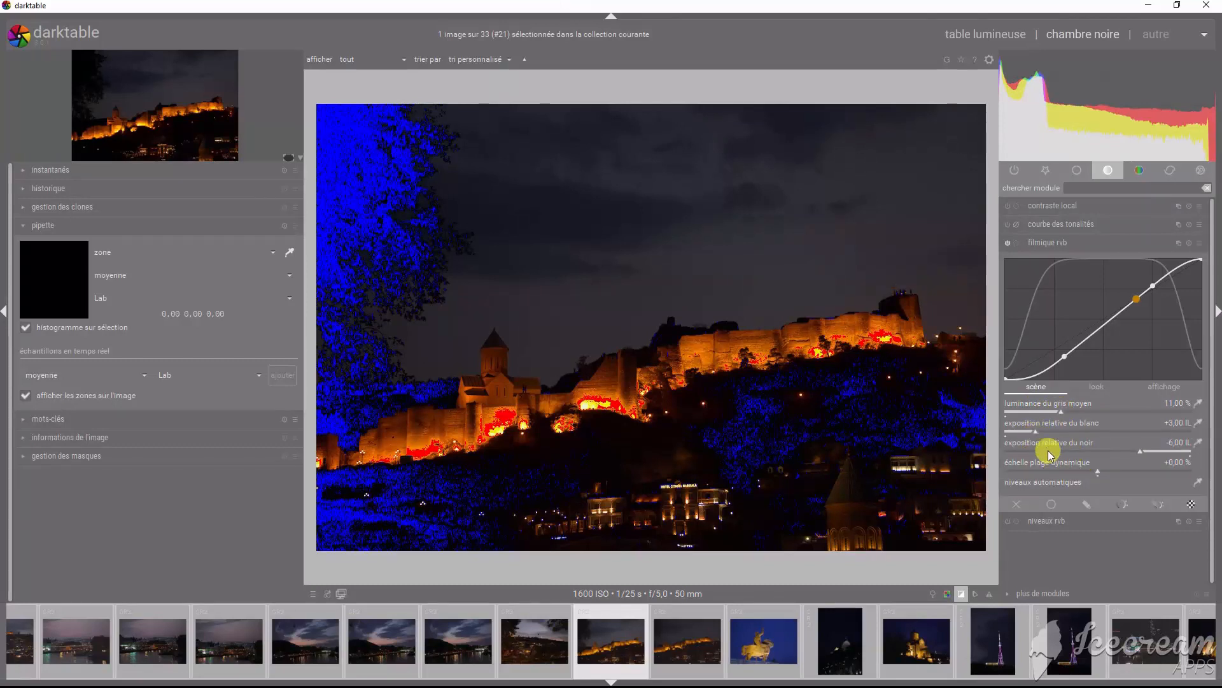
drag(1061, 415, 1052, 413)
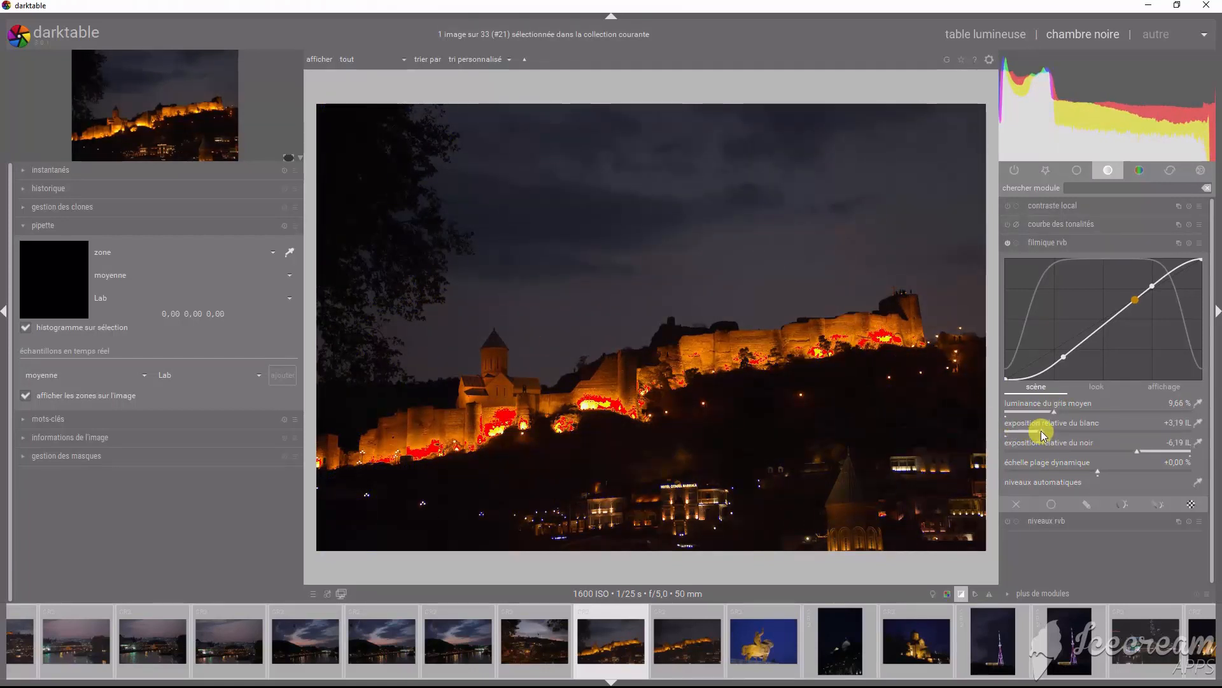
drag(1043, 434, 1062, 433)
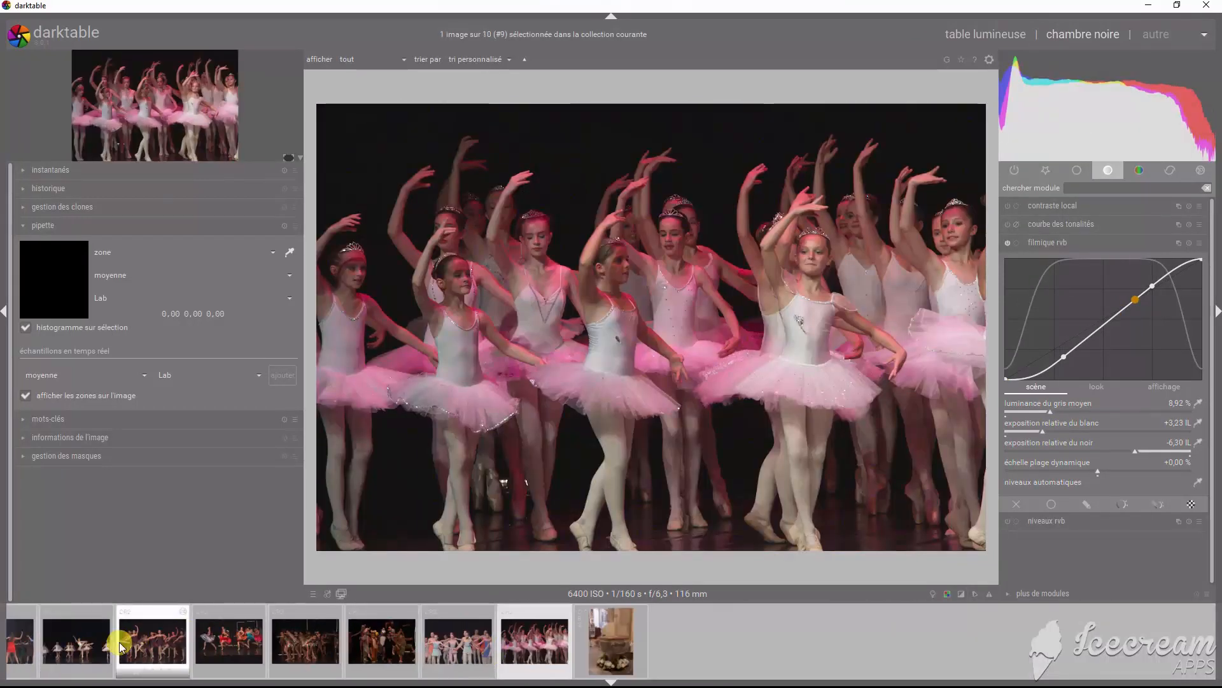
Open the stage photo of the two dancers in red dresses and compare it with and without filmique rvb.
scroll(478, 614, up, 7)
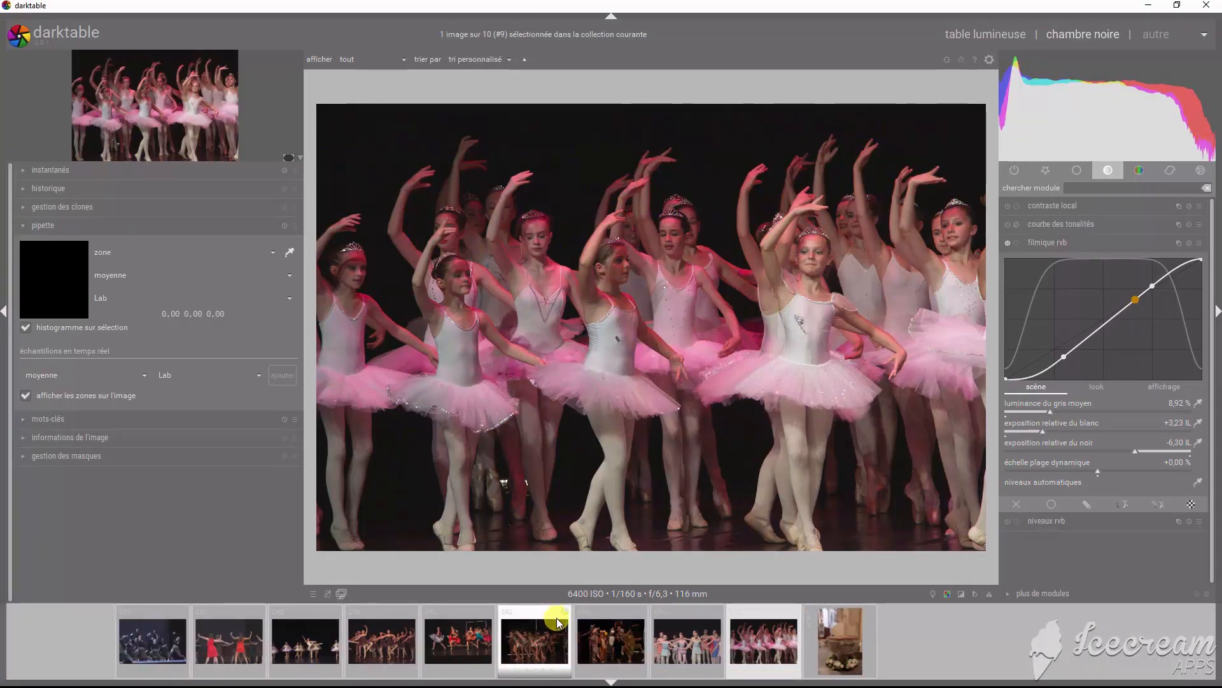
click(535, 640)
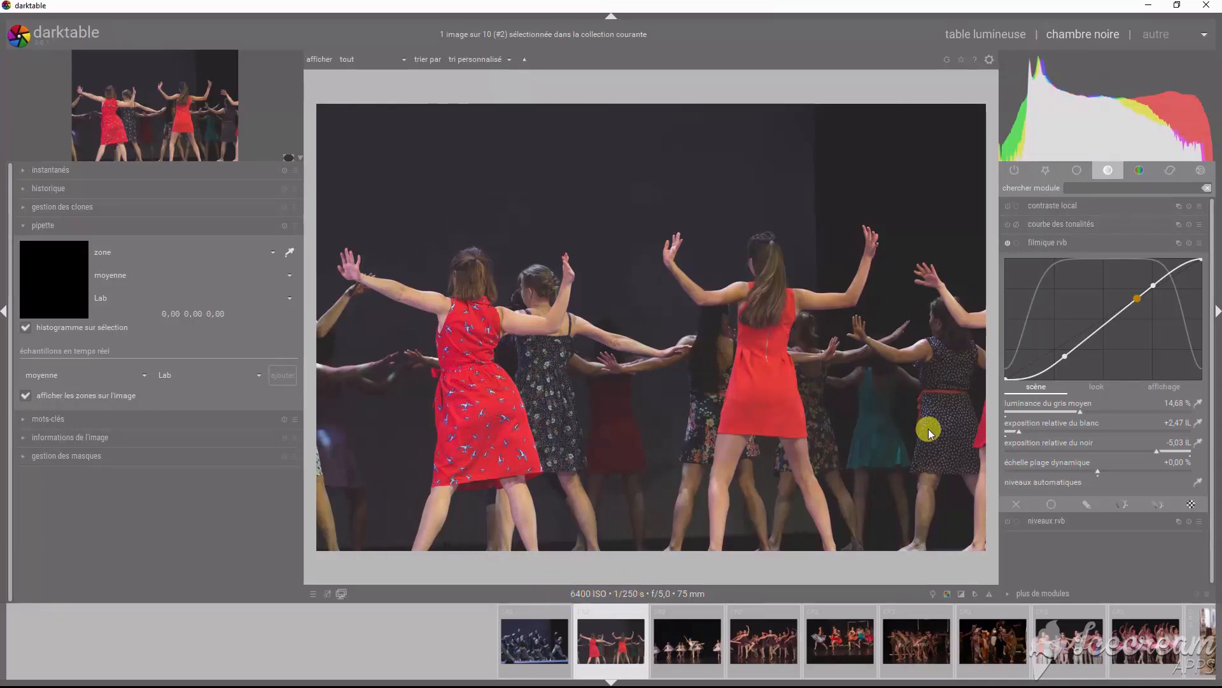
click(1007, 243)
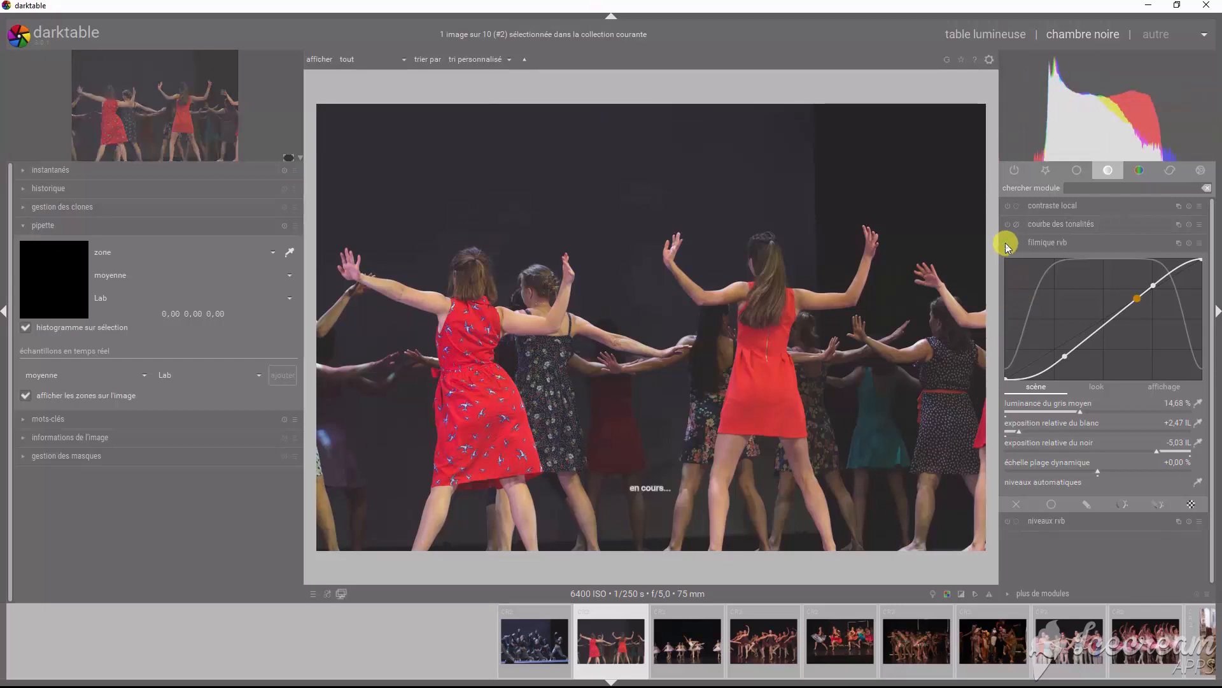
click(1008, 243)
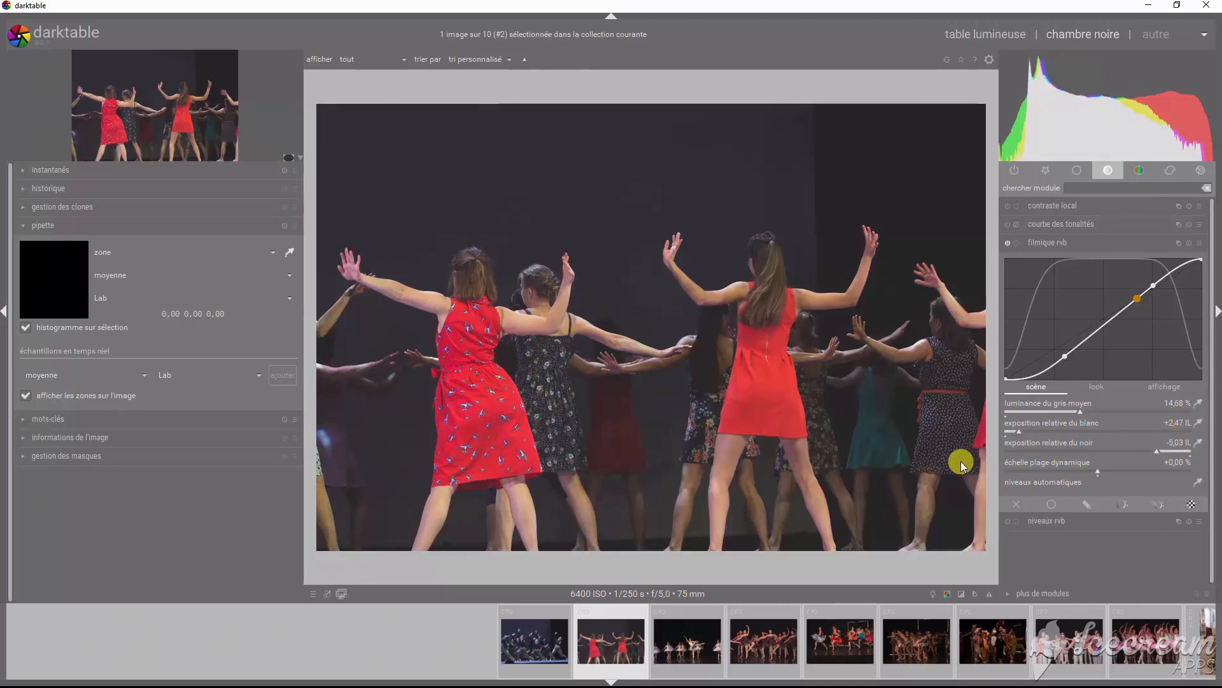
Open the photo of the ballet dancers in dark burgundy dresses and compare it with and without filmique rvb.
click(776, 640)
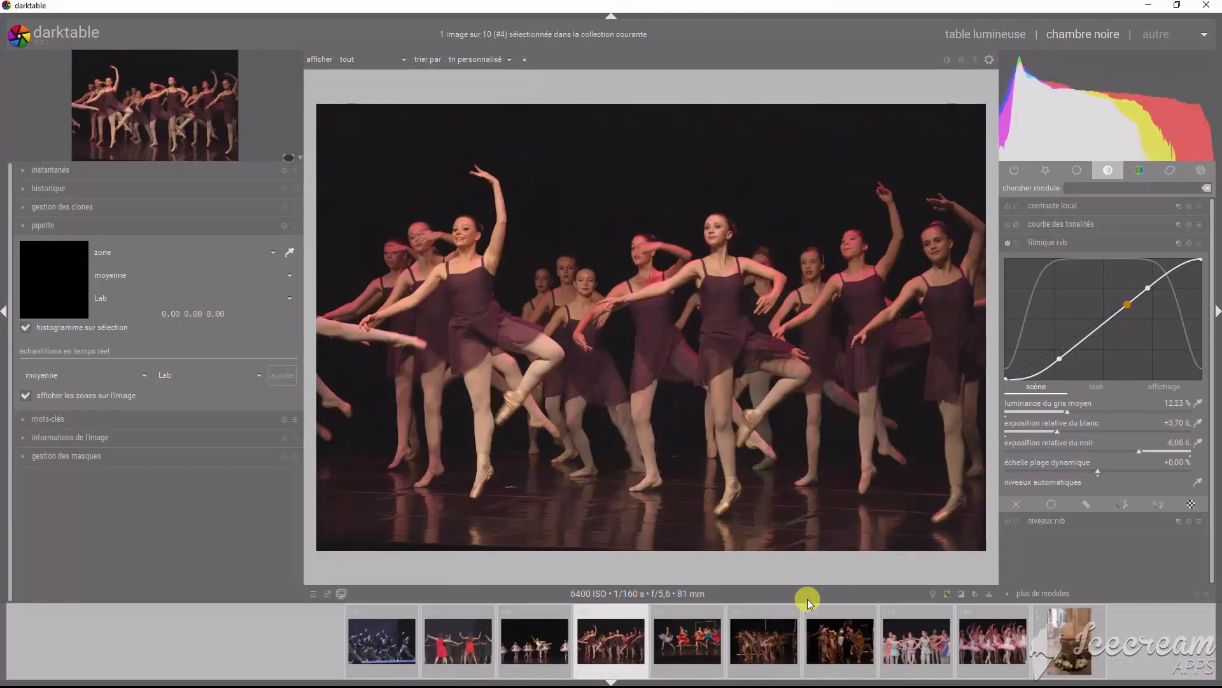
click(1007, 246)
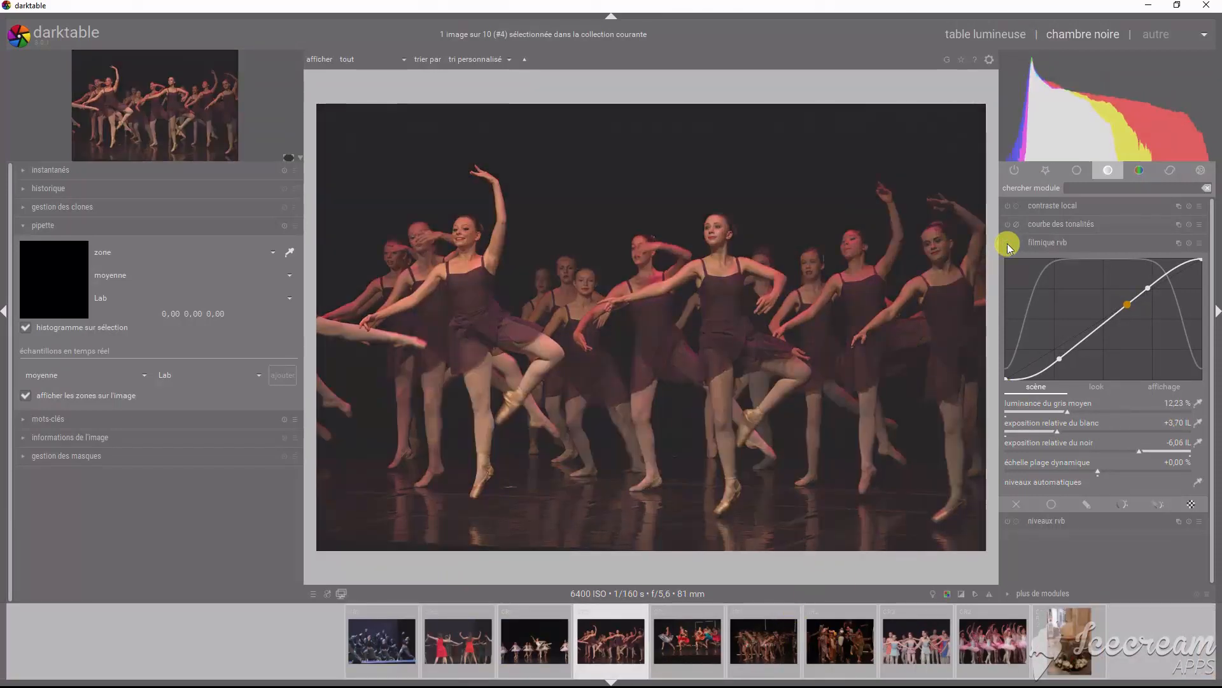
click(1008, 246)
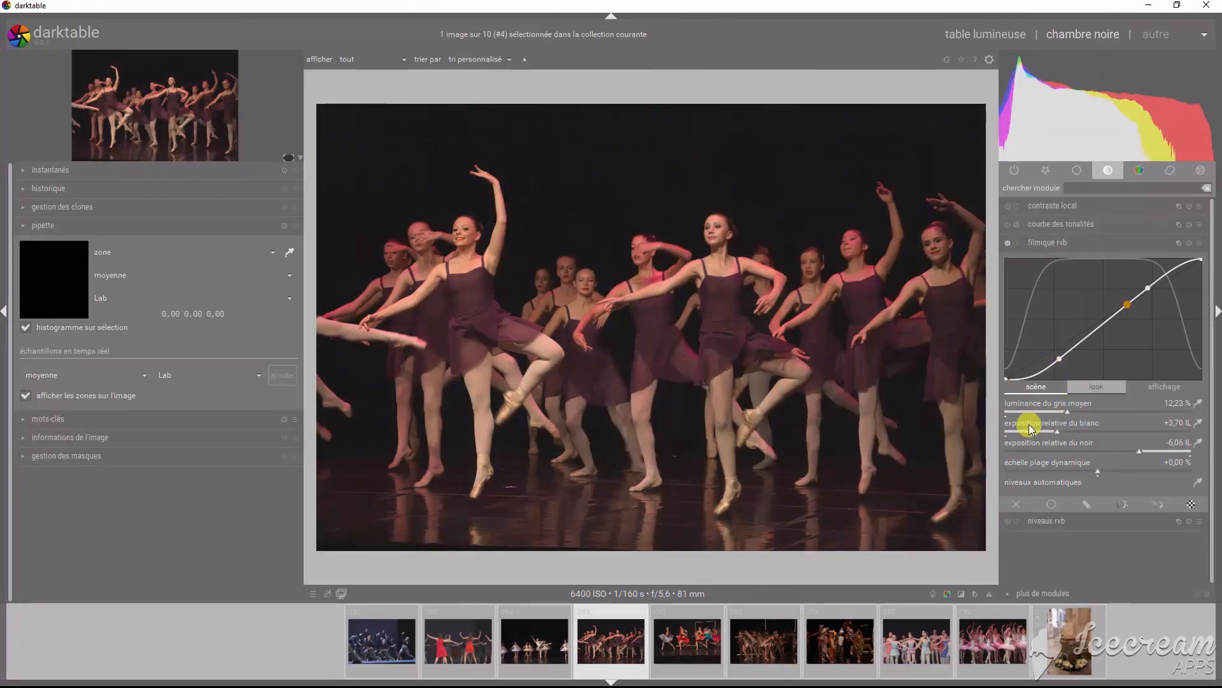
Open the photo of the dancers running in colourful satin skirts and compare it with and without filmique rvb.
click(684, 639)
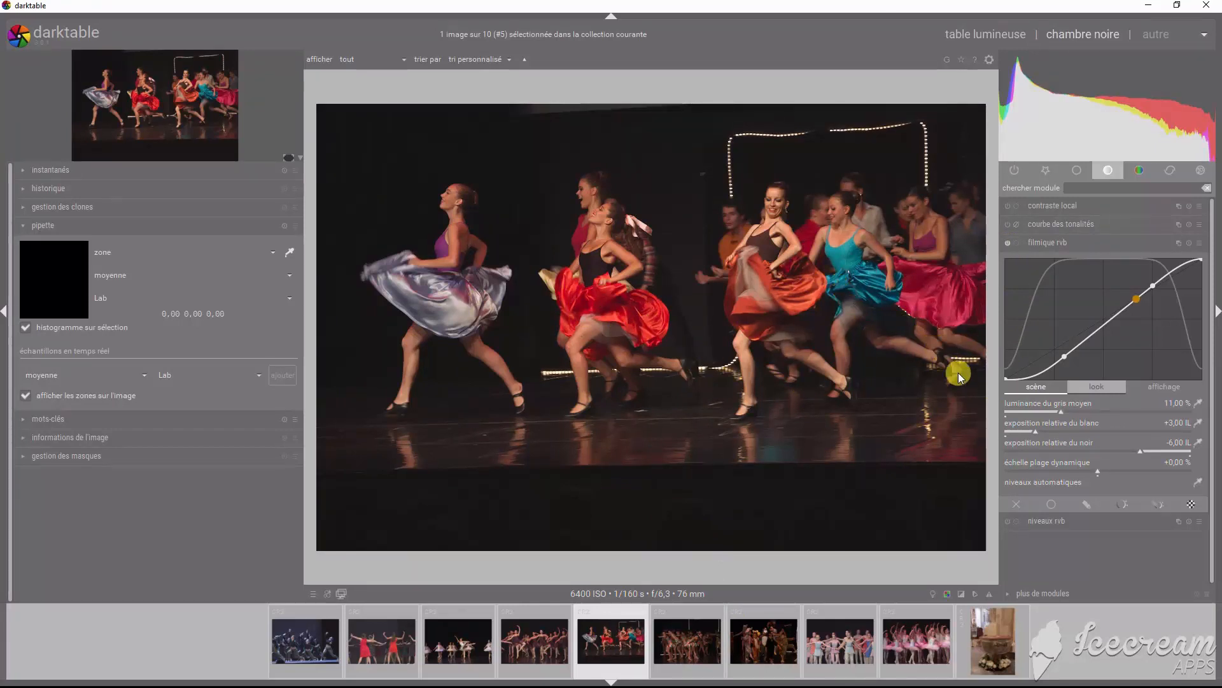
click(1008, 244)
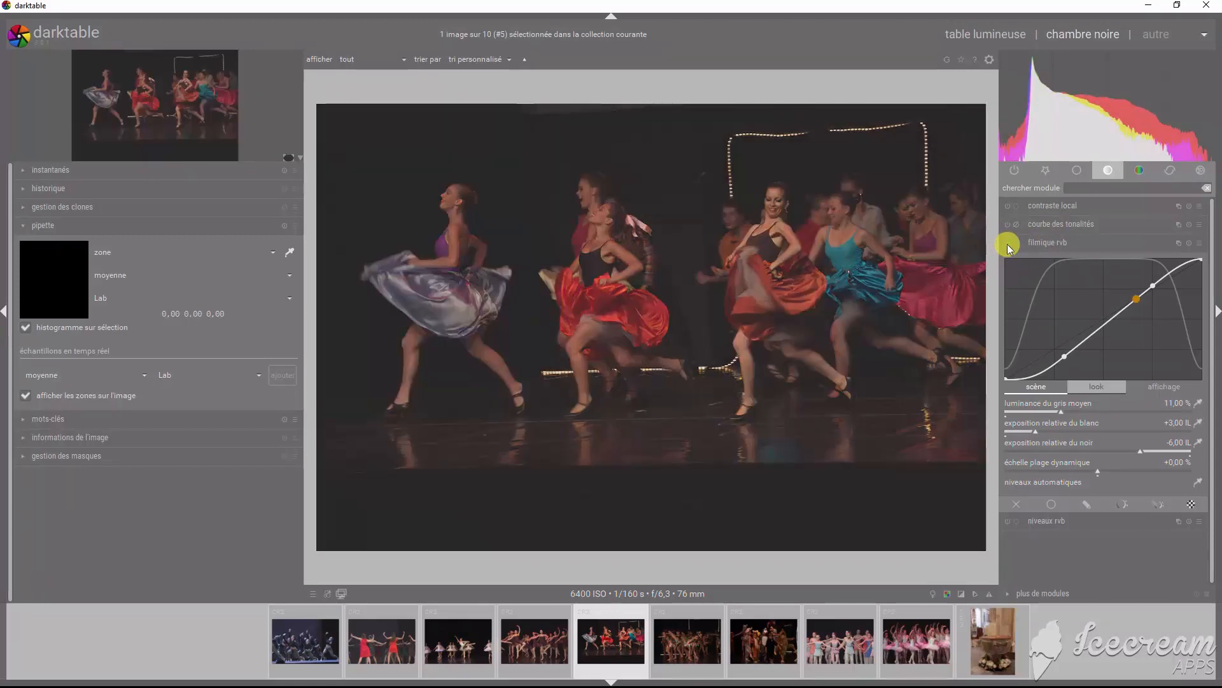
click(1008, 244)
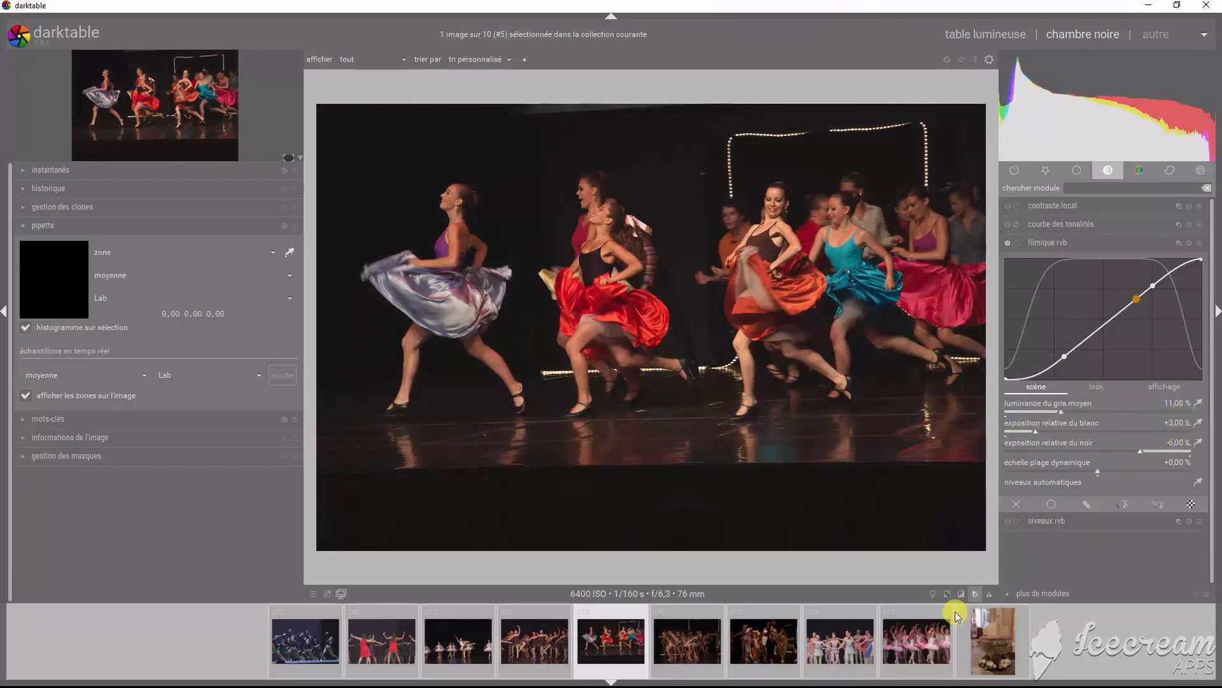
Open the photo of the young ballerinas in pink tutus and compare it twice with and without filmique rvb.
click(915, 644)
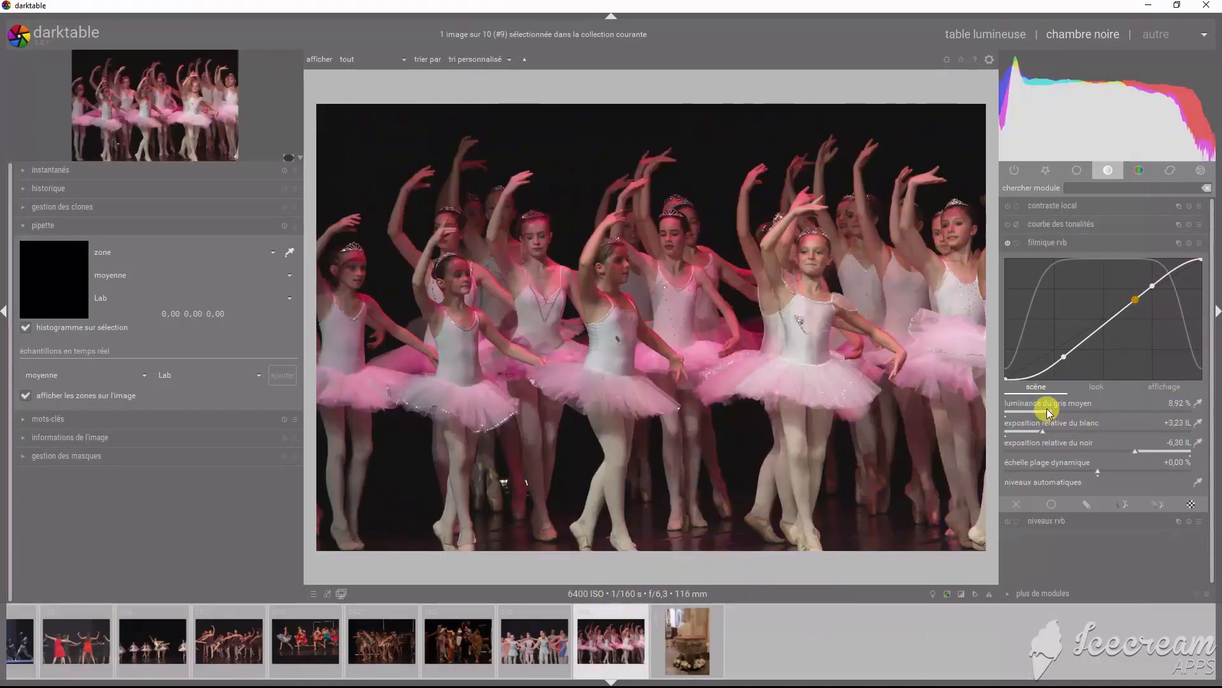
click(1008, 244)
click(1008, 243)
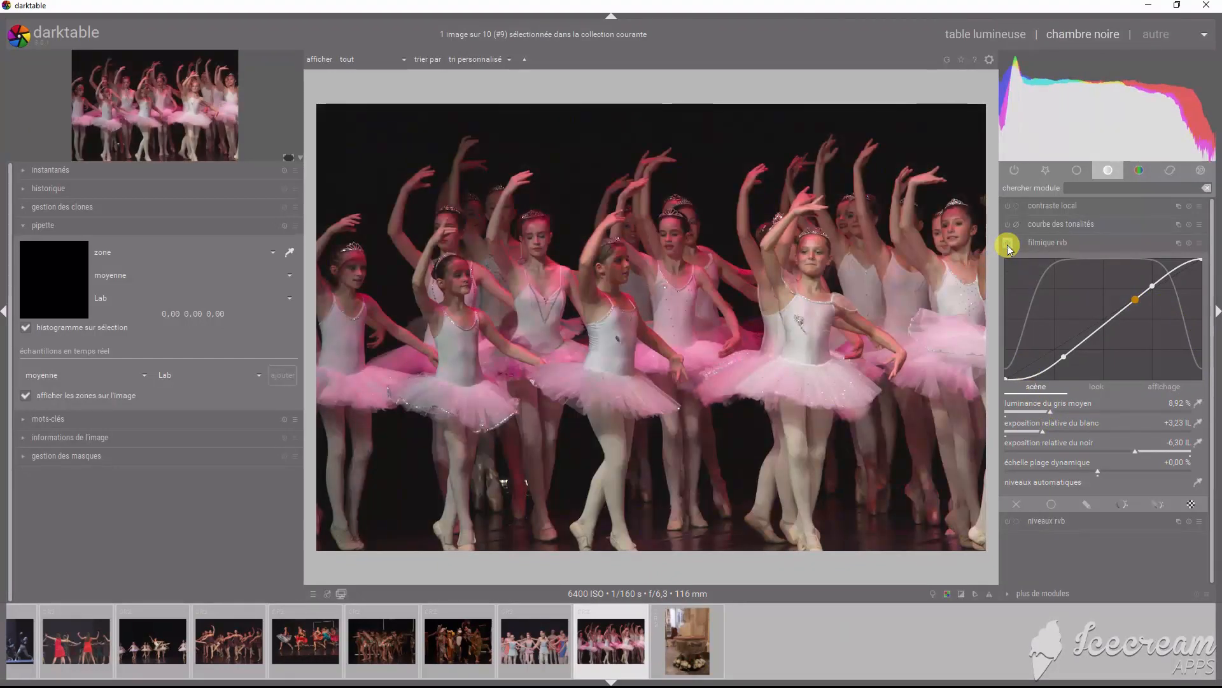
click(1008, 243)
click(1007, 243)
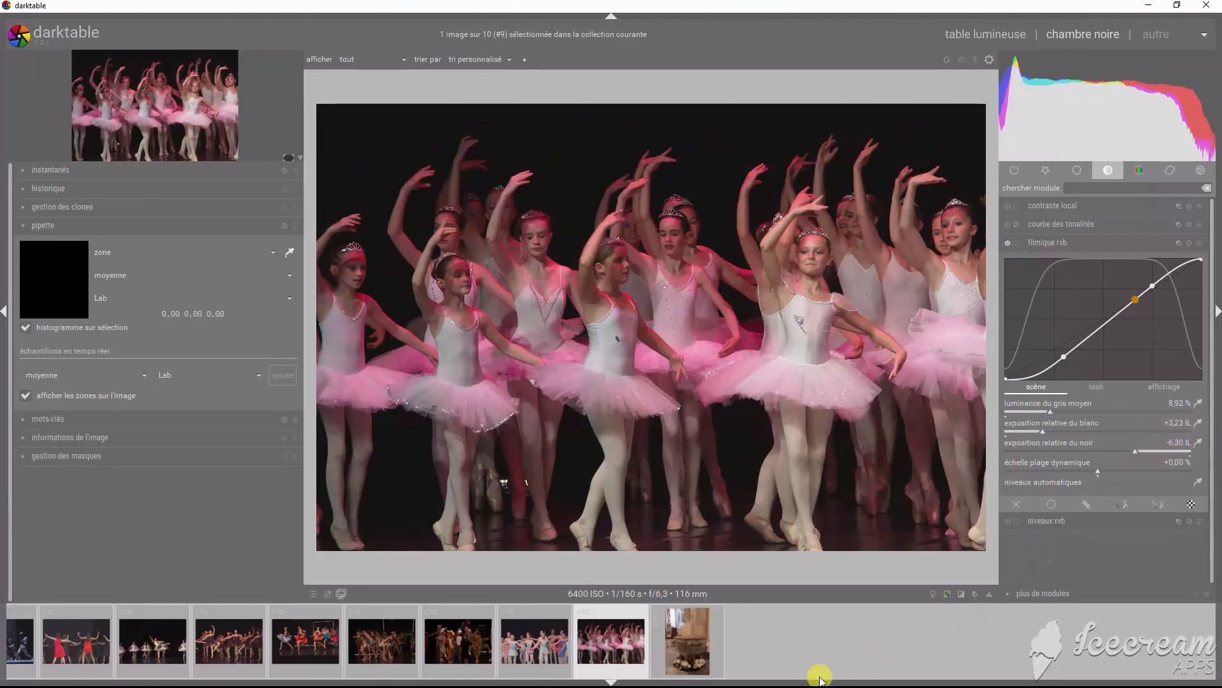
Open the church photo of the stone font surrounded by flowers and compare it with and without filmique rvb.
click(689, 648)
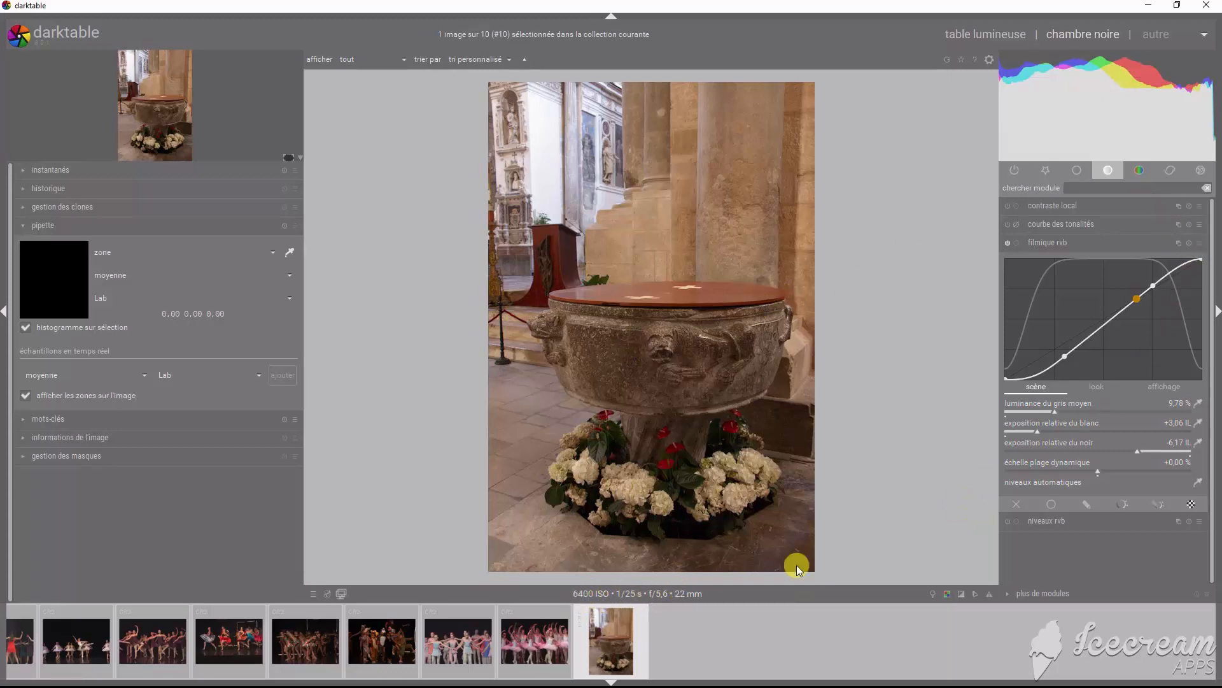
click(1006, 244)
click(1006, 244)
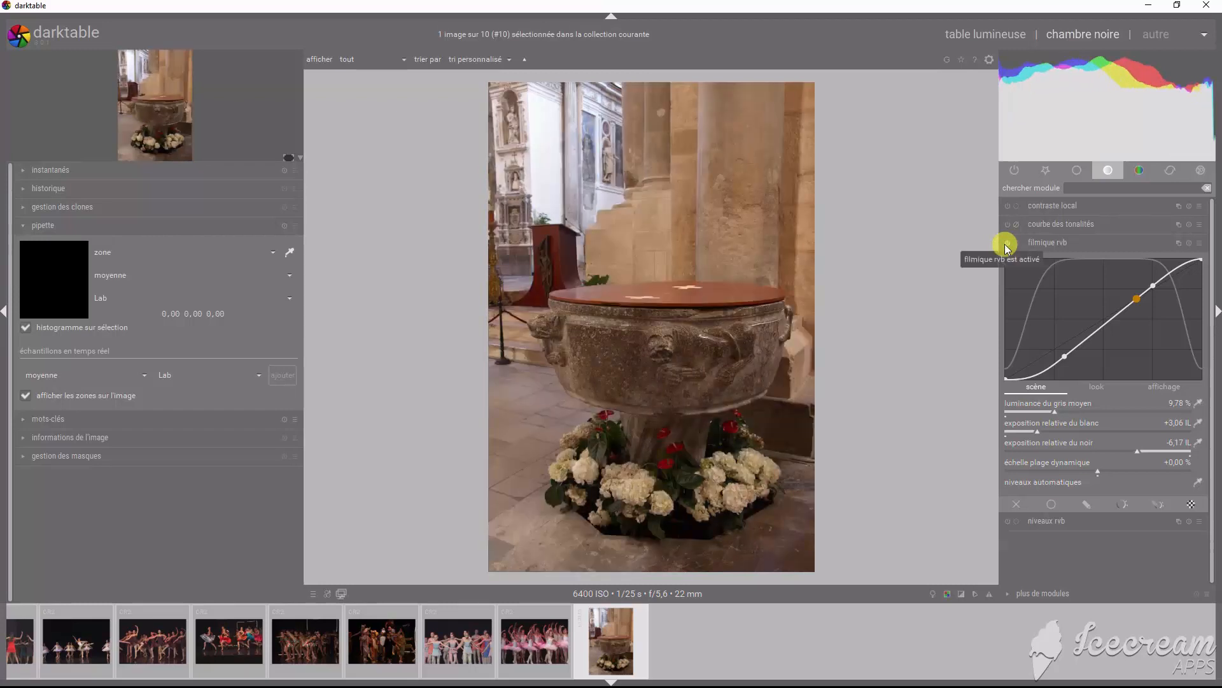